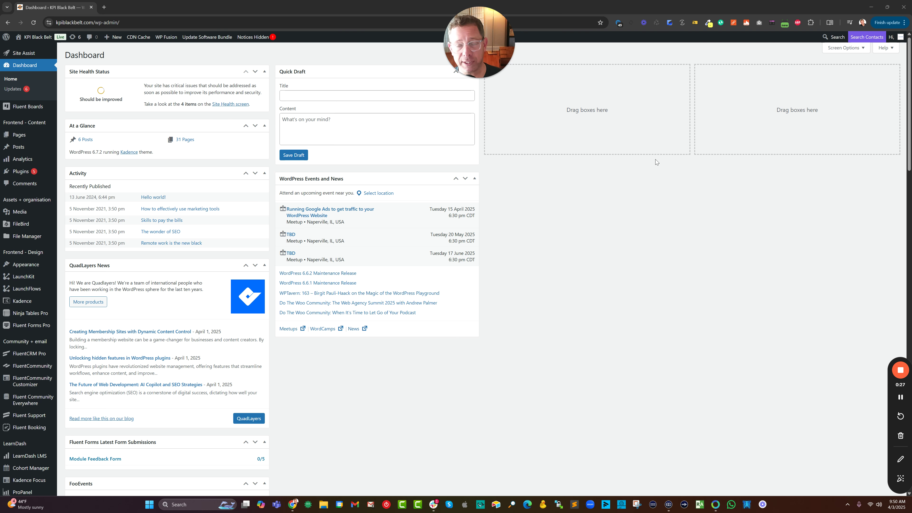
# Open the site's checkout page at kpiblackbelt.com/checkout
pyautogui.moveTo(99, 24); pyautogui.dragTo(264, 35)
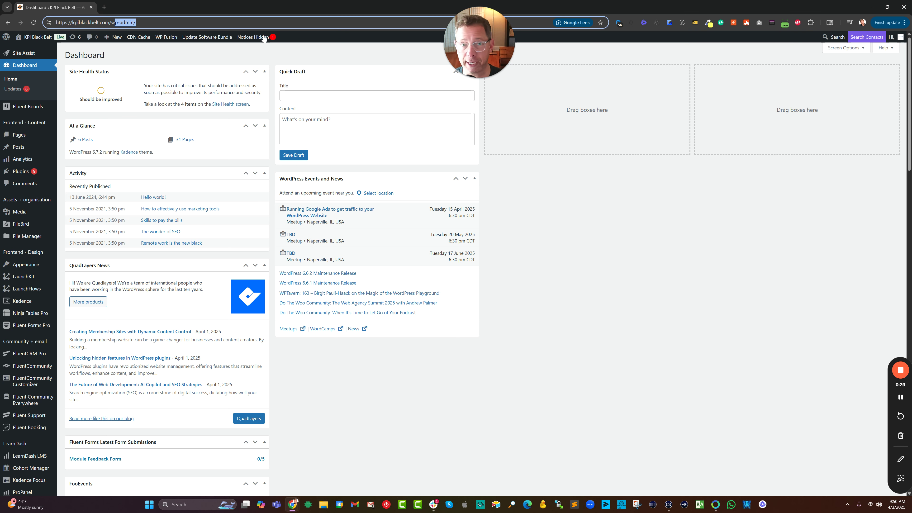
pyautogui.press('BackSpace')
pyautogui.press('BackSpace')
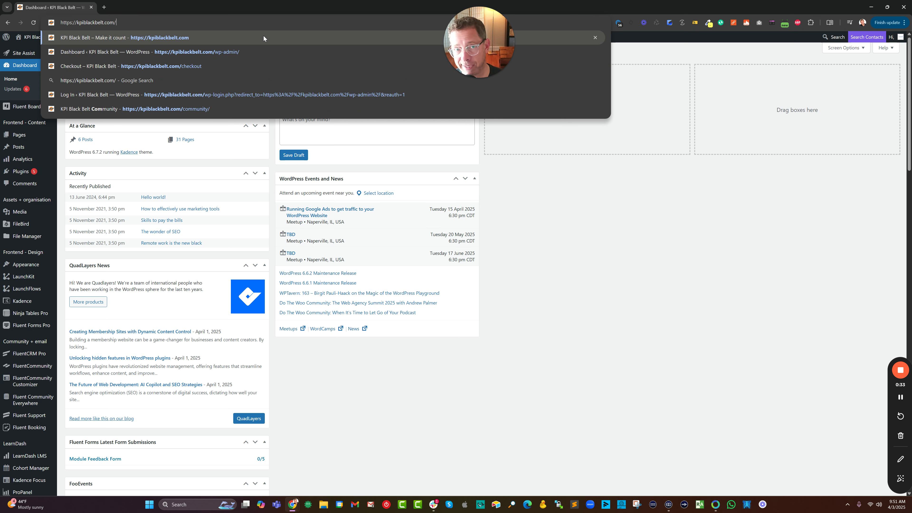
pyautogui.write('chec')
pyautogui.press('Return')
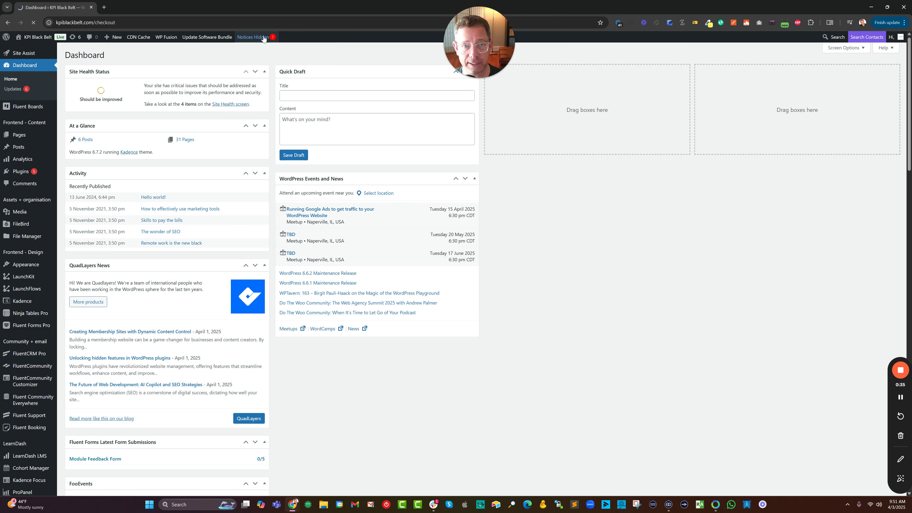
# Review the checkout page from the order summary to the customer info and payment sections
pyautogui.moveTo(494, 45); pyautogui.dragTo(545, 29)
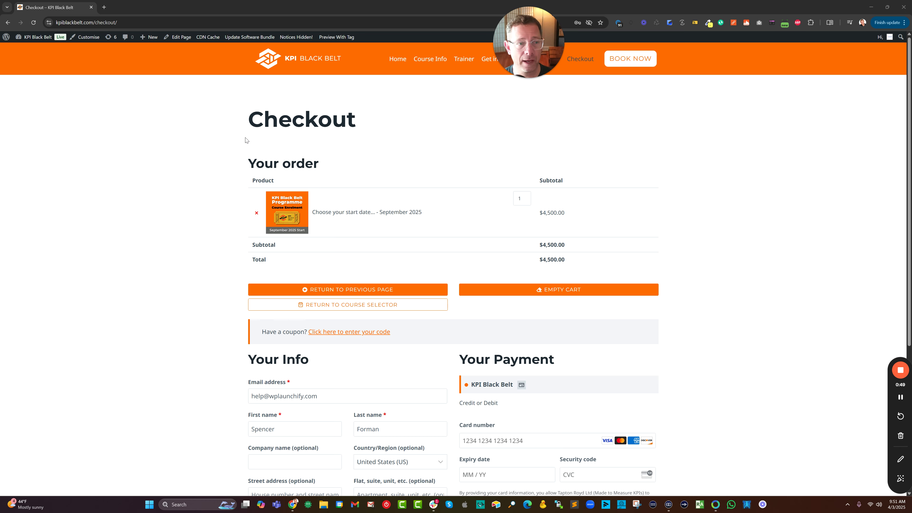
pyautogui.scroll(-2, 340, 239)
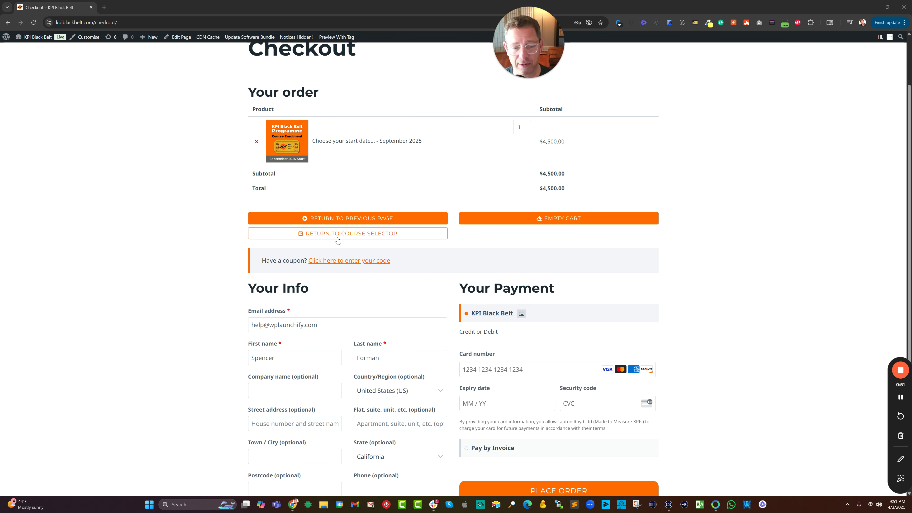
pyautogui.scroll(-2, 343, 247)
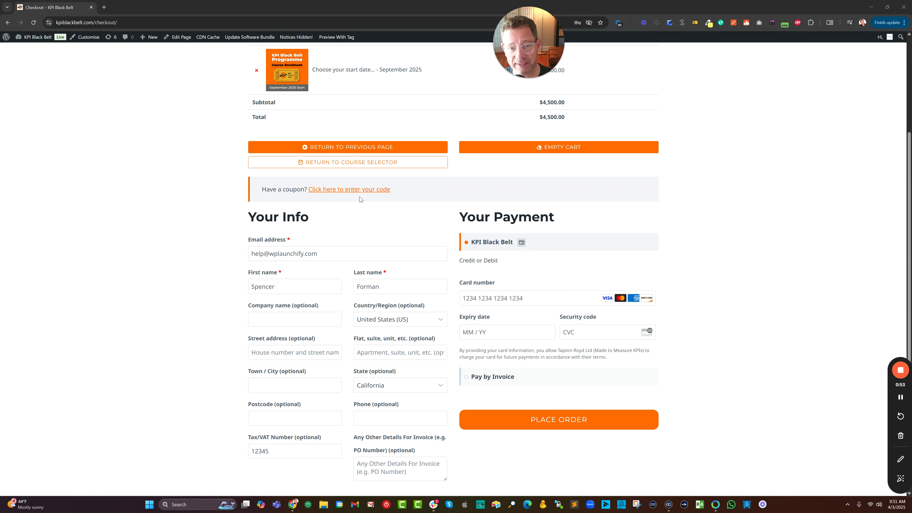
pyautogui.scroll(2, 361, 179)
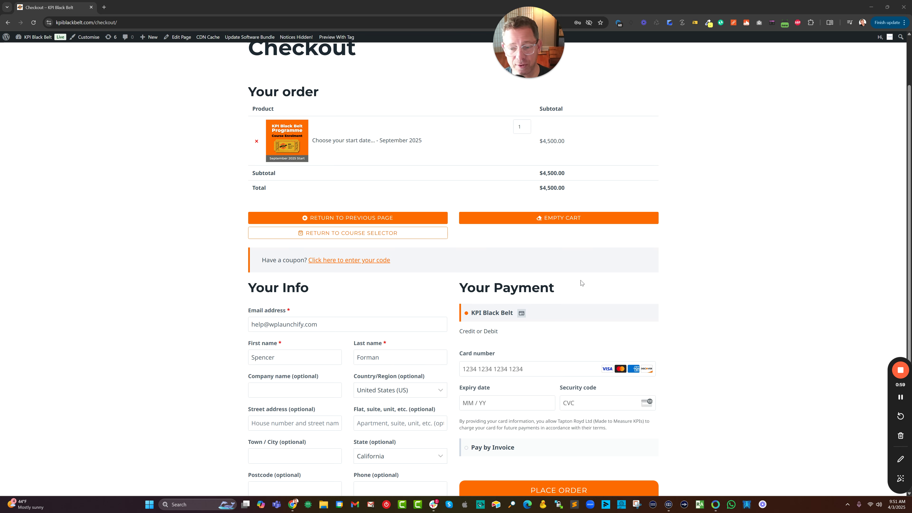
pyautogui.scroll(-3, 575, 288)
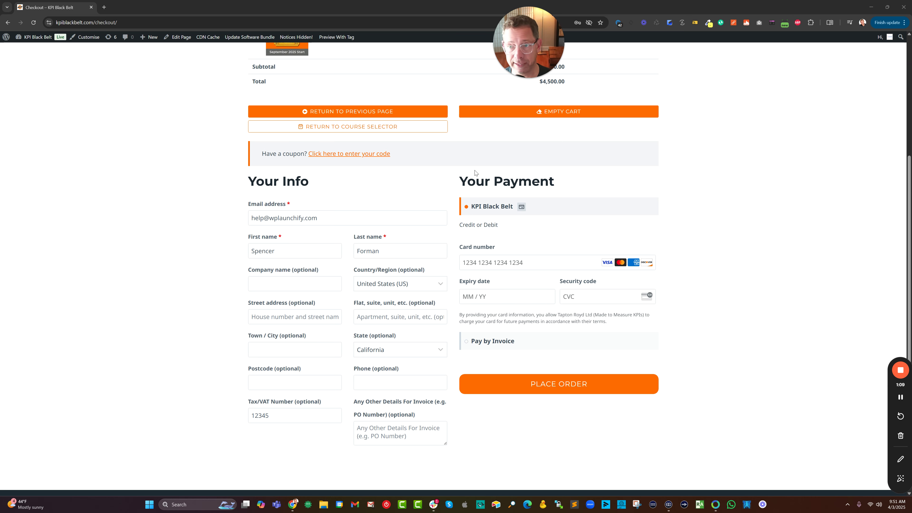
# Shrink the browser window to examine the checkout layout at different widths, and restore it to full size
pyautogui.click(887, 6)
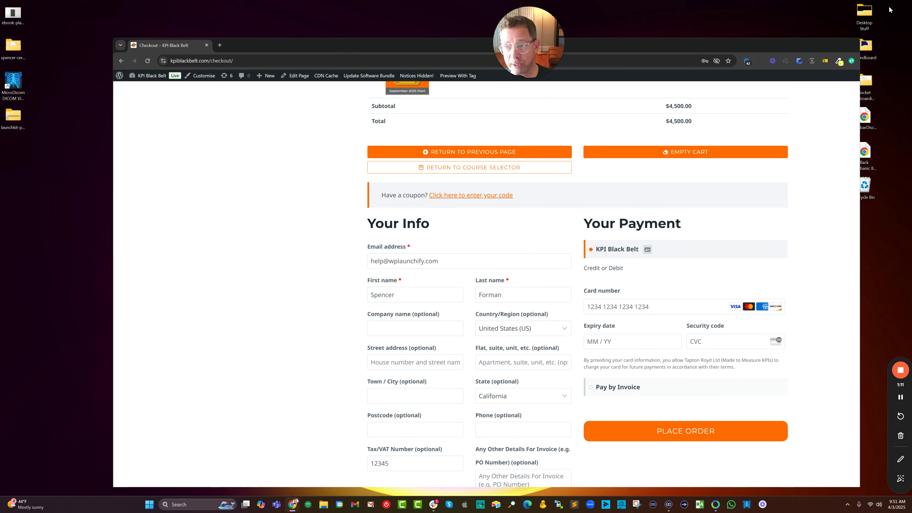
pyautogui.moveTo(742, 47); pyautogui.dragTo(621, 8)
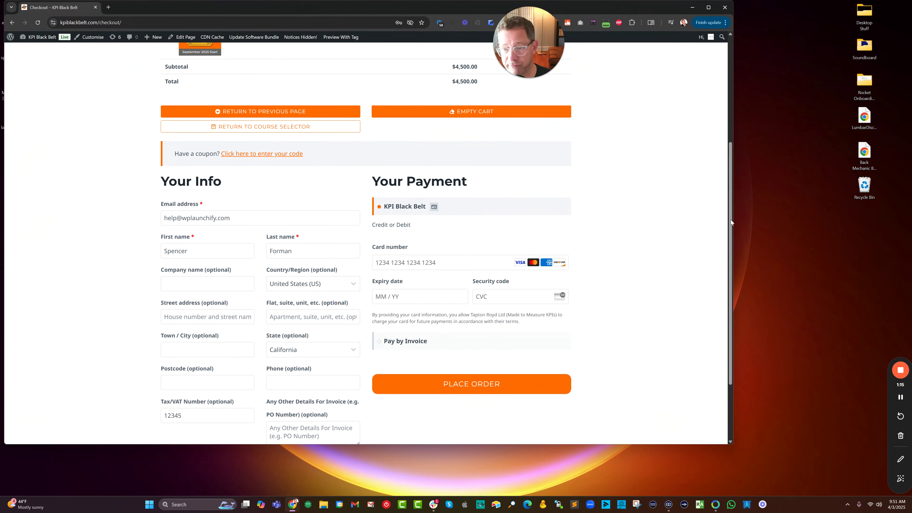
pyautogui.moveTo(730, 221); pyautogui.dragTo(766, 251)
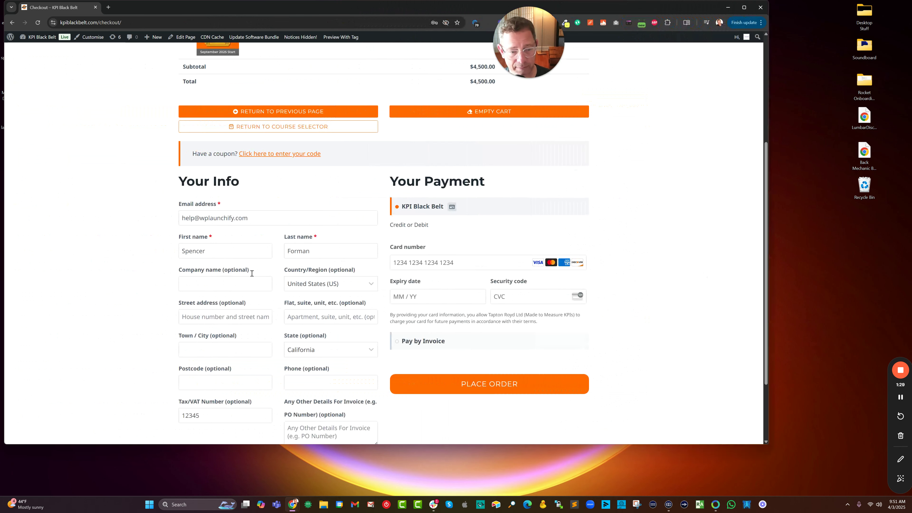
pyautogui.scroll(-3, 359, 265)
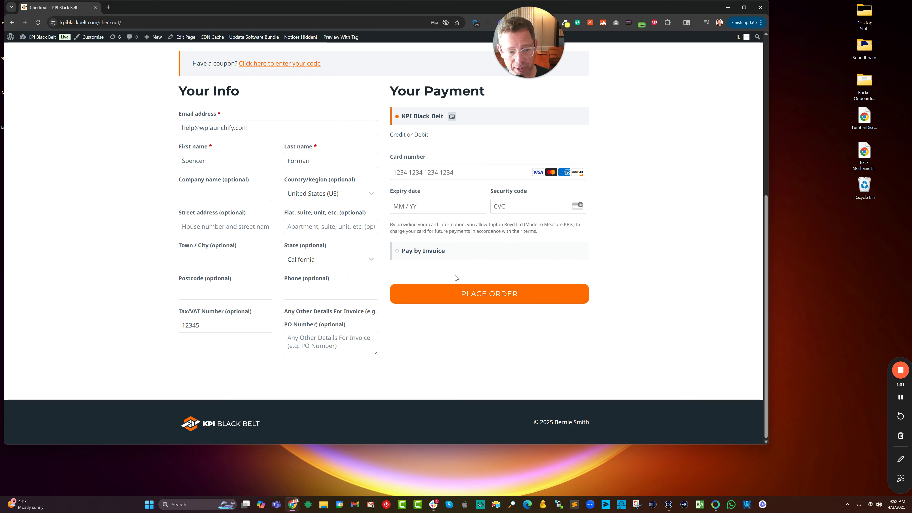
pyautogui.moveTo(769, 161); pyautogui.dragTo(841, 162)
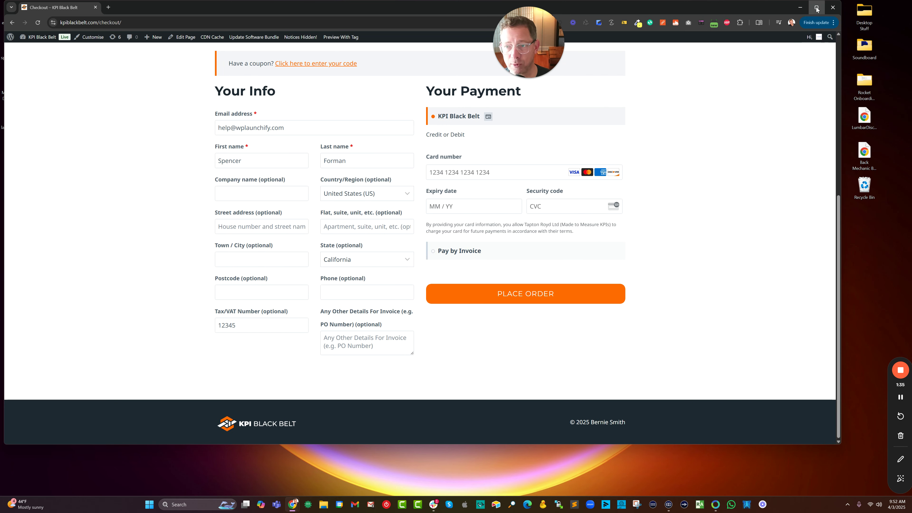
pyautogui.click(816, 9)
pyautogui.scroll(5, 667, 191)
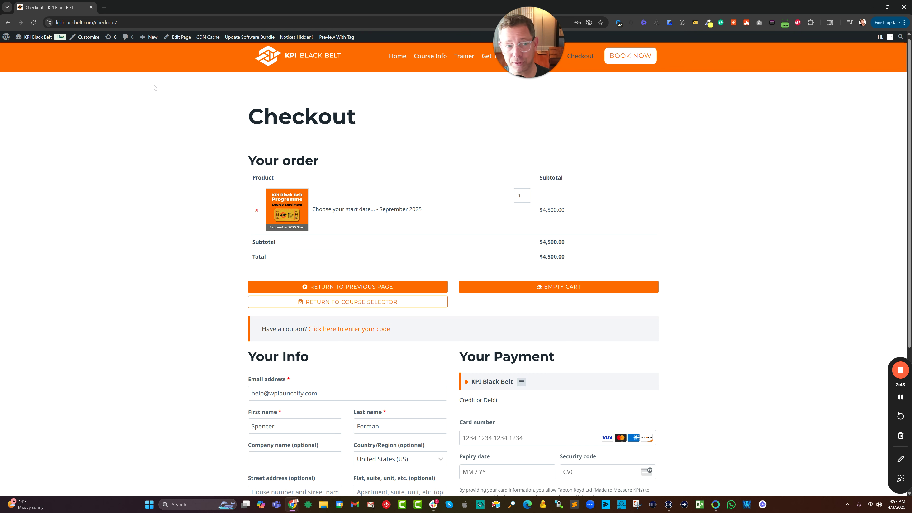
# Open the "Choose your start date..." product for editing from the WordPress product list and take over editing control
pyautogui.moveTo(34, 37)
pyautogui.click(32, 52)
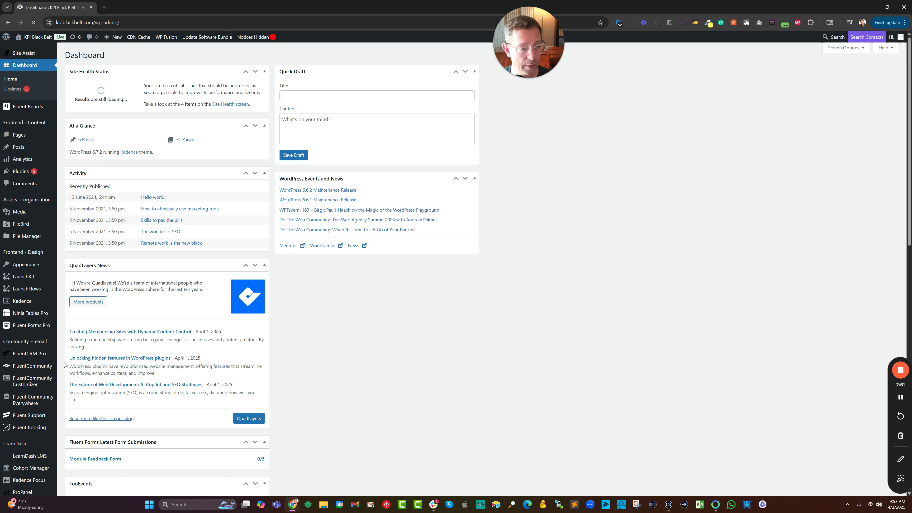
pyautogui.scroll(-3, 46, 323)
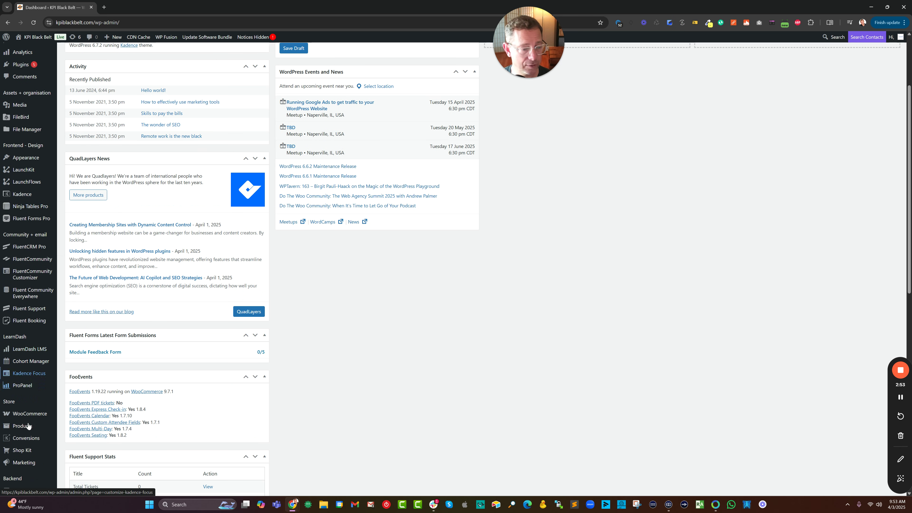
pyautogui.moveTo(26, 426)
pyautogui.click(78, 388)
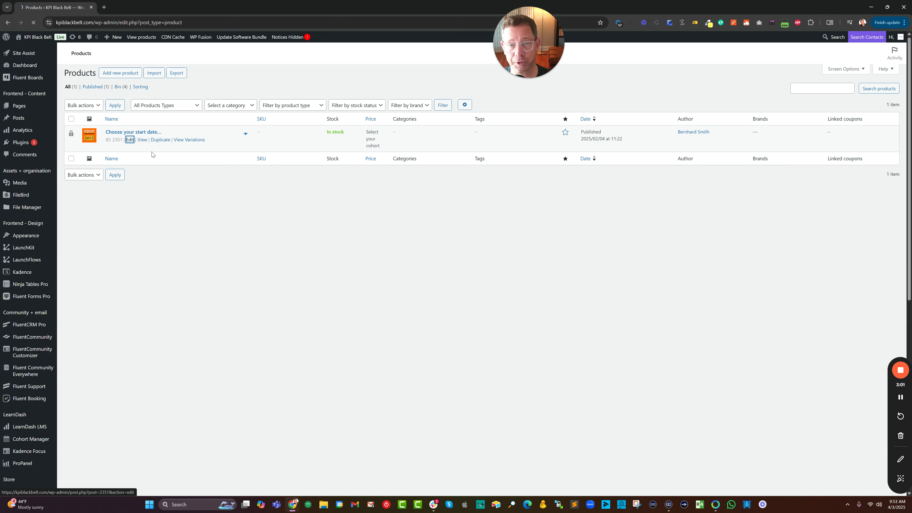
pyautogui.click(130, 140)
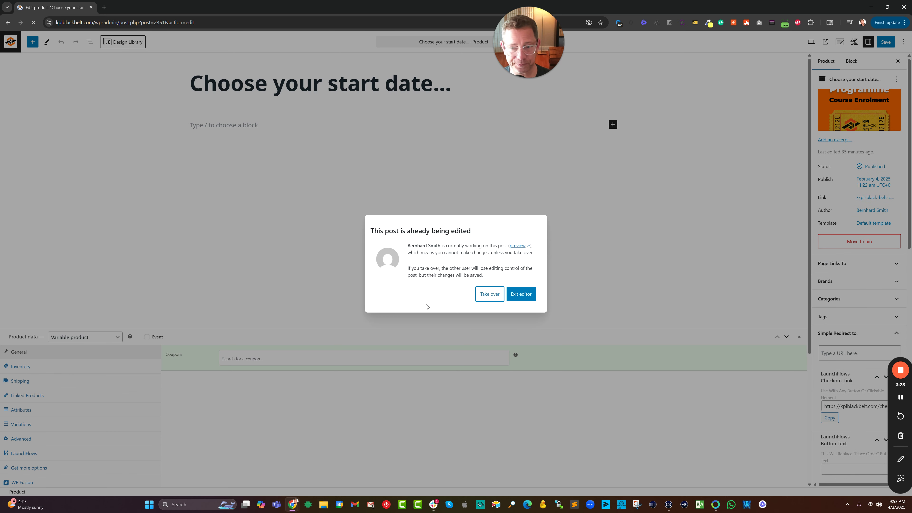
pyautogui.click(494, 296)
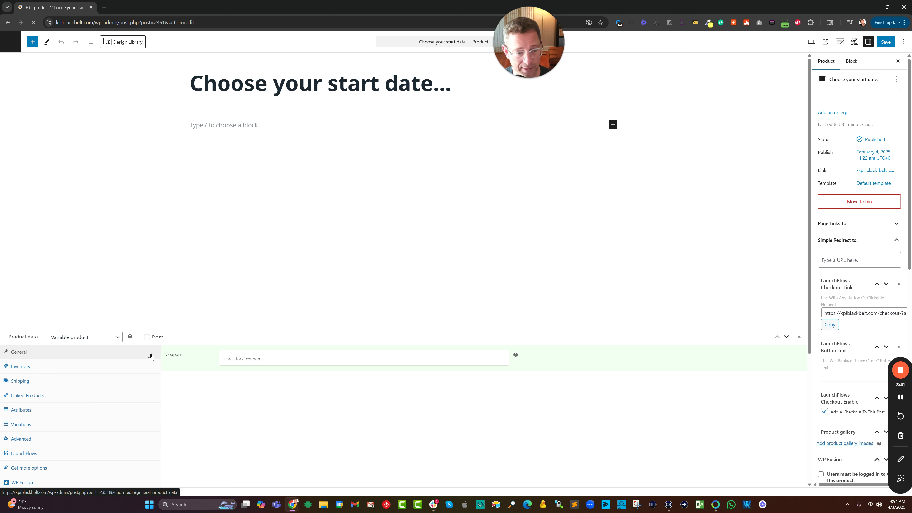
# Look at the available product types and the product's LaunchFlows settings, marking the Select Product Template setting
pyautogui.click(68, 339)
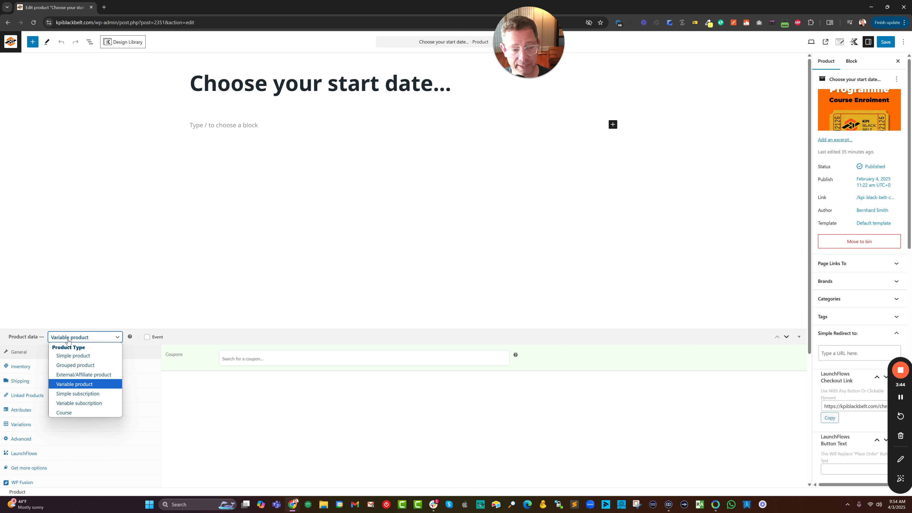
pyautogui.click(221, 259)
pyautogui.click(32, 434)
pyautogui.moveTo(171, 403); pyautogui.dragTo(202, 406)
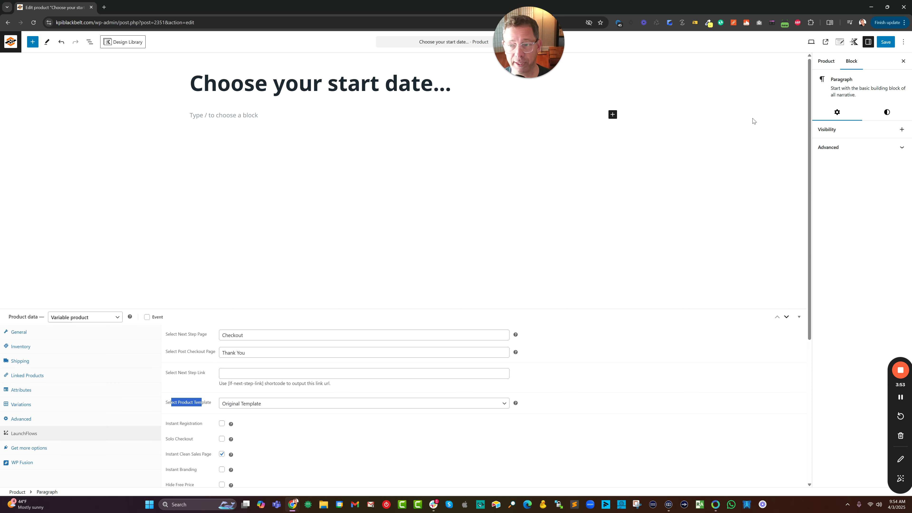
# View the live product page in a new tab and show the available Cohort choices
pyautogui.click(826, 43)
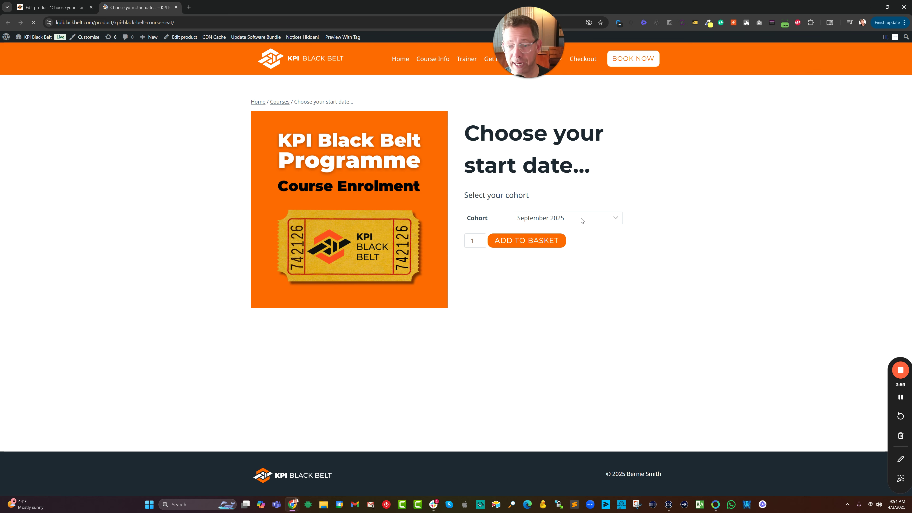
pyautogui.click(582, 218)
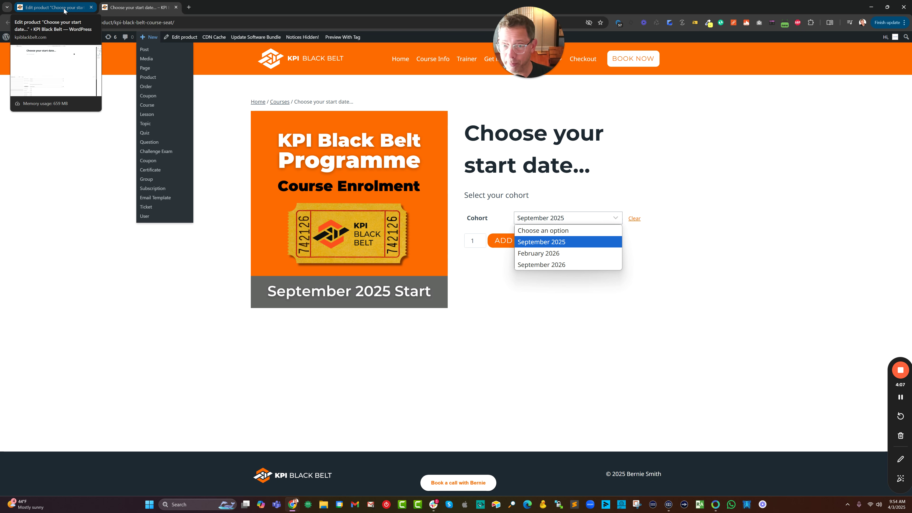
# Open wplaunchify.com/software-bundle/ in a new browser tab
pyautogui.click(188, 8)
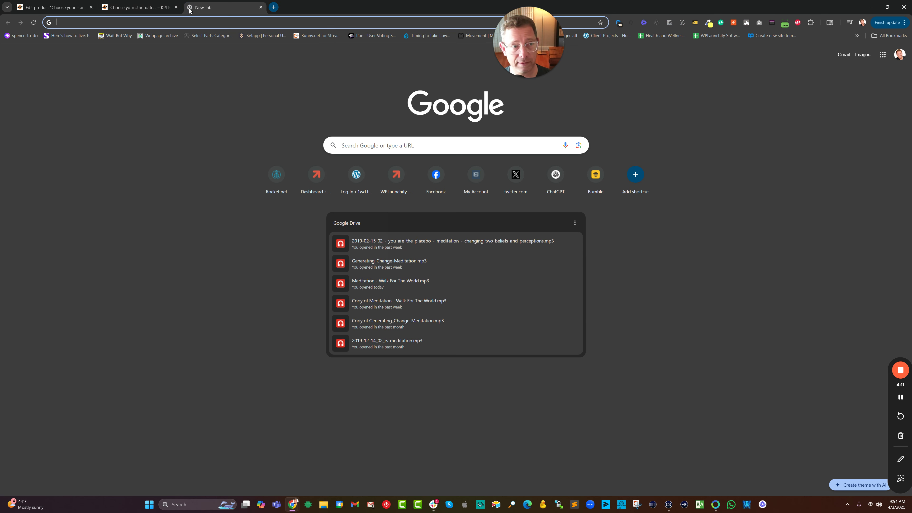
pyautogui.write('wplaunchify.com/sof')
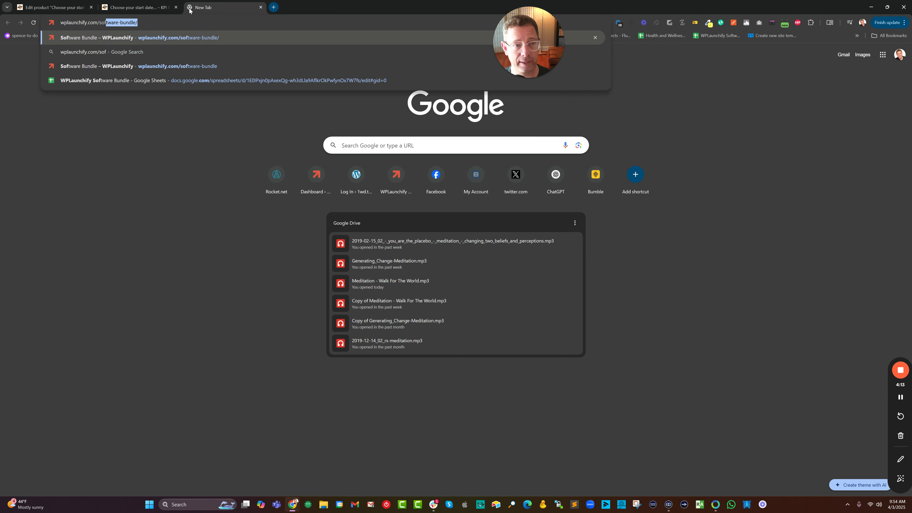
pyautogui.press('Return')
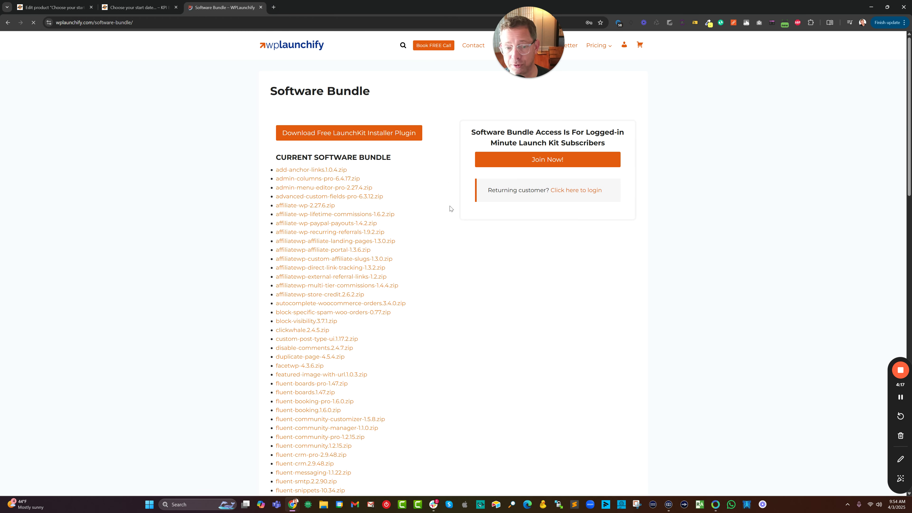
# Find "radio" in the software bundle list and highlight the wpc-variations-radio-buttons.3.6.0.zip entry
pyautogui.scroll(-5, 387, 202)
pyautogui.hotkey('ctrl', 'f')
pyautogui.write('r')
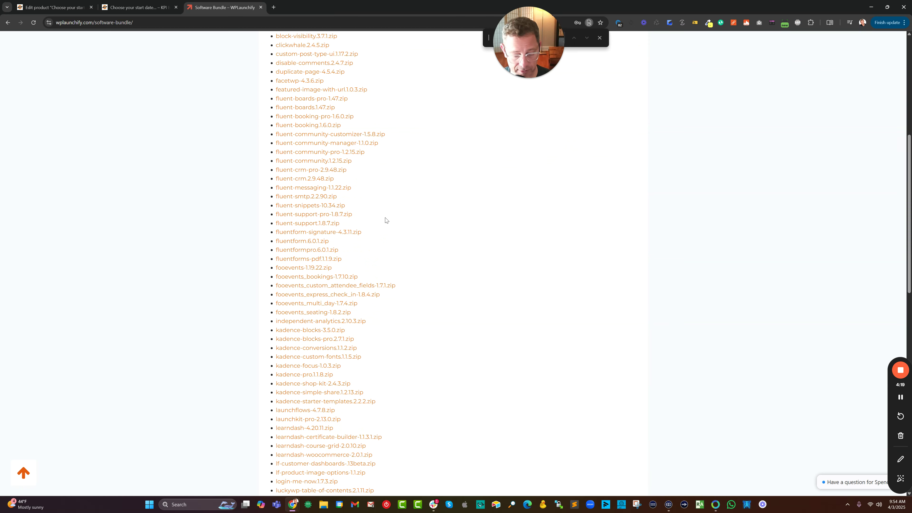
pyautogui.write('adio')
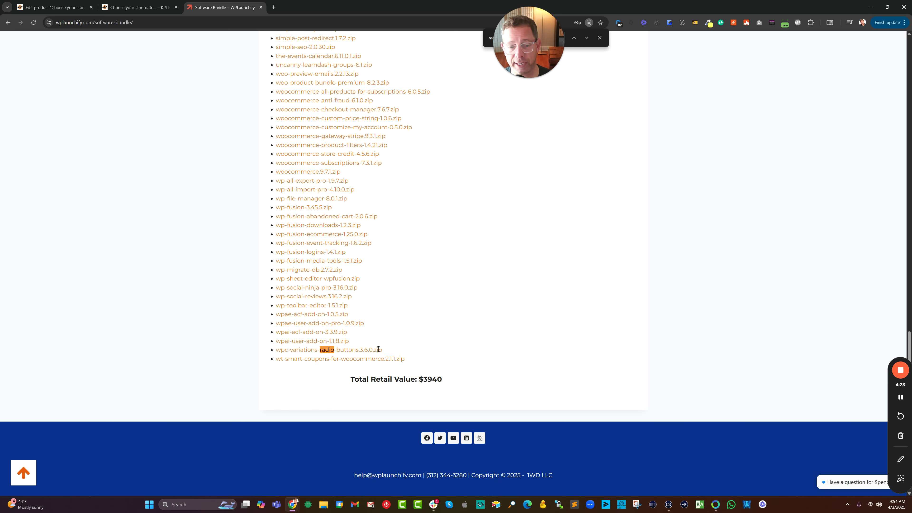
pyautogui.moveTo(382, 350); pyautogui.dragTo(292, 351)
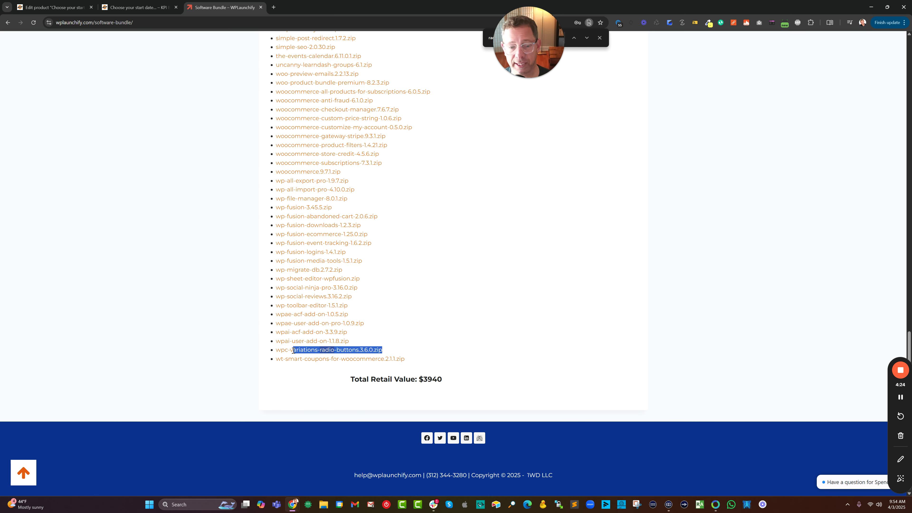
# Open the WPLaunchify shop at wplaunchify.com/shop/ in another new tab
pyautogui.click(274, 7)
pyautogui.write('wplaunchify.com/')
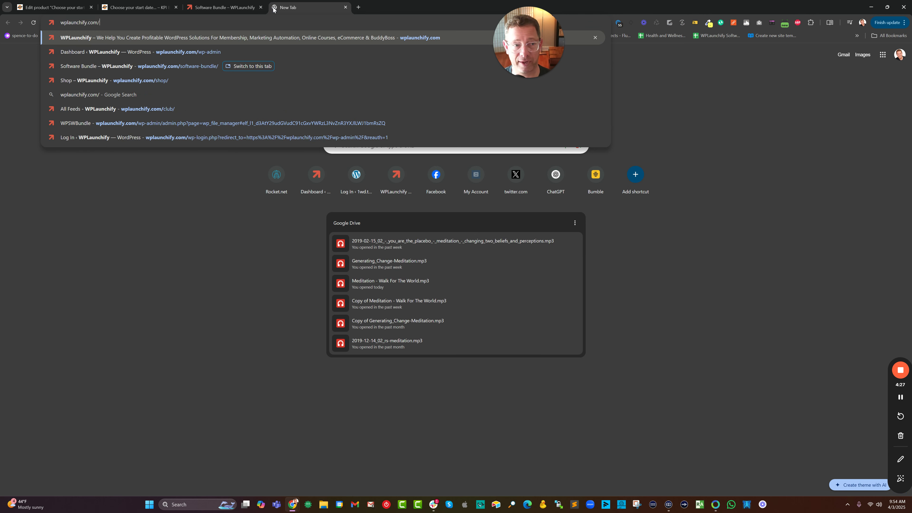
pyautogui.press('Return')
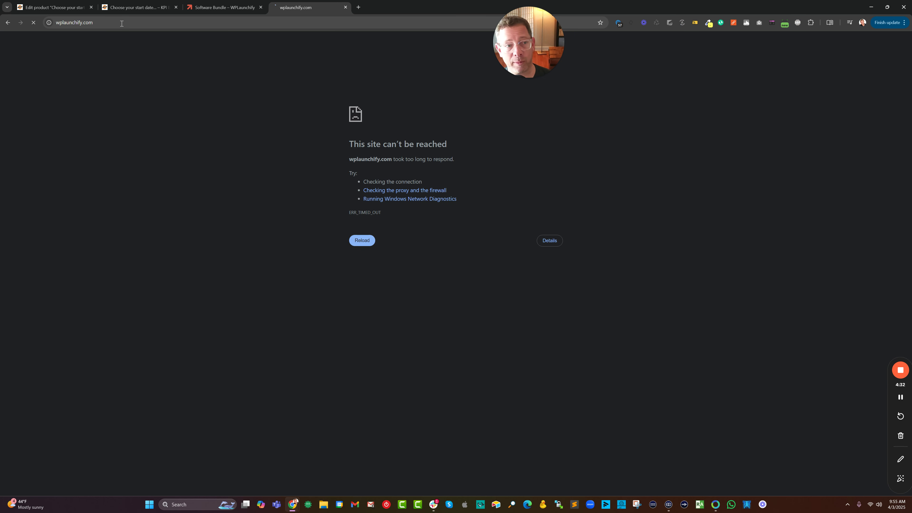
pyautogui.click(122, 24)
pyautogui.click(122, 23)
pyautogui.write('/shop/')
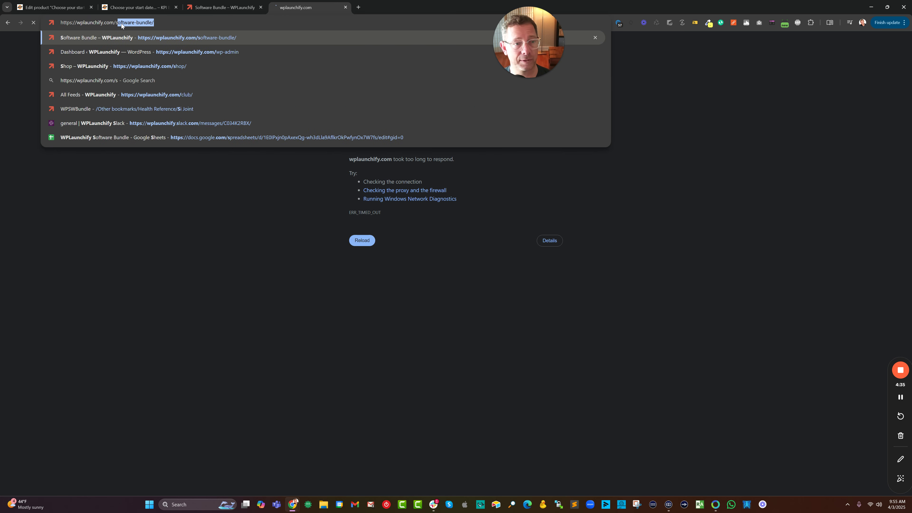
pyautogui.press('Return')
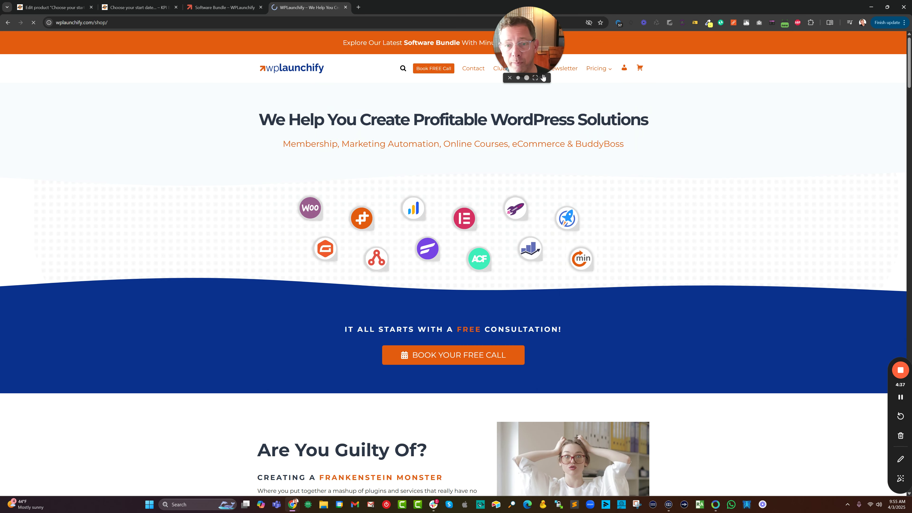
# View the Hands On Support product's radio-button options as an example, and close that tab
pyautogui.moveTo(599, 69)
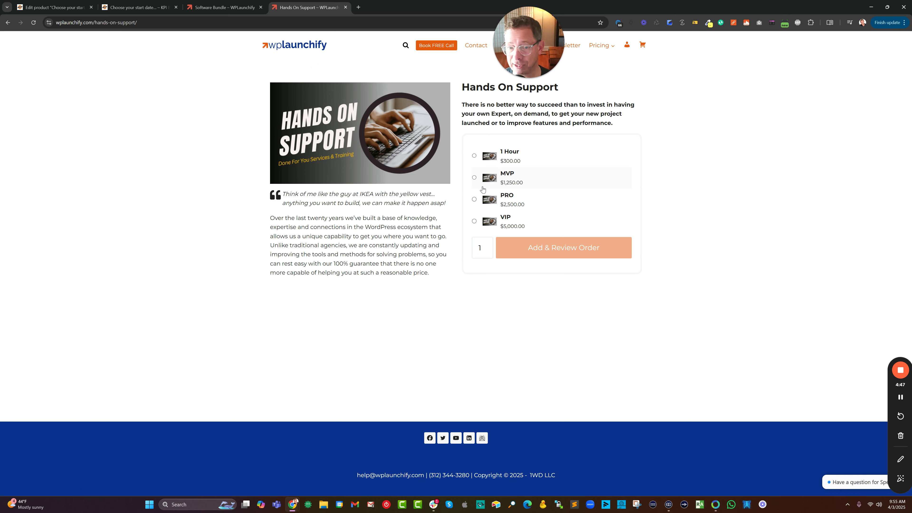
pyautogui.click(345, 8)
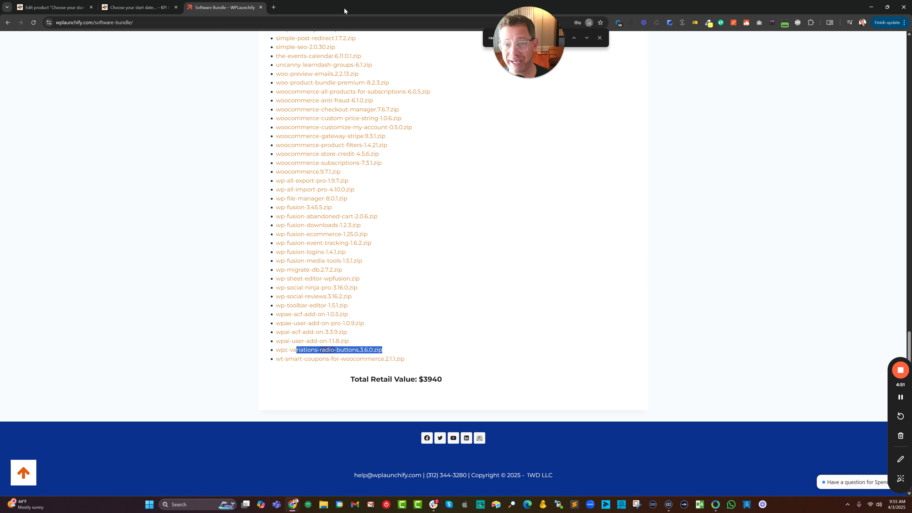
# Close the software bundle page and open the Variations settings of the course product being edited
pyautogui.click(261, 7)
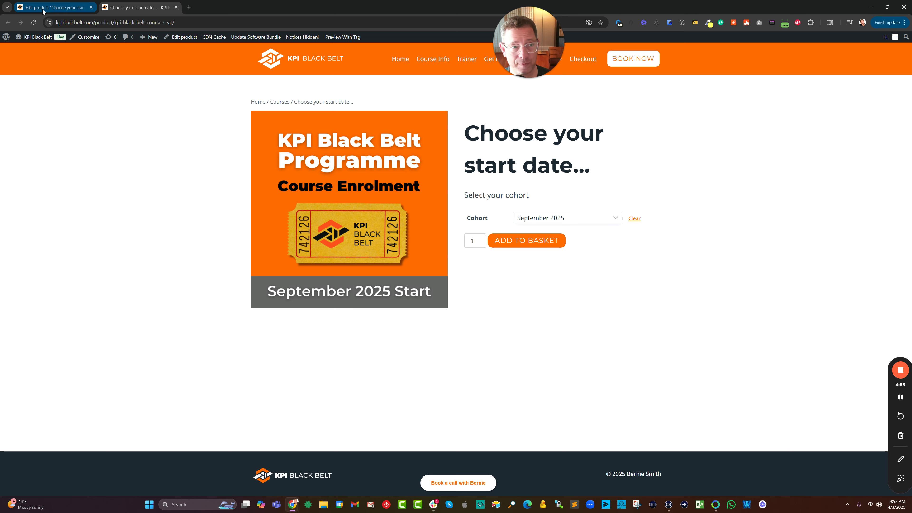
pyautogui.click(54, 7)
pyautogui.scroll(-4, 264, 171)
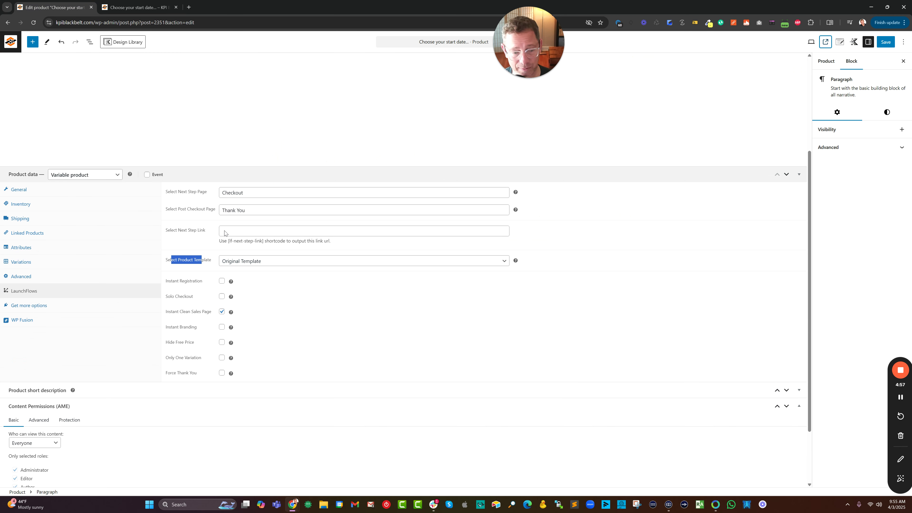
pyautogui.click(19, 262)
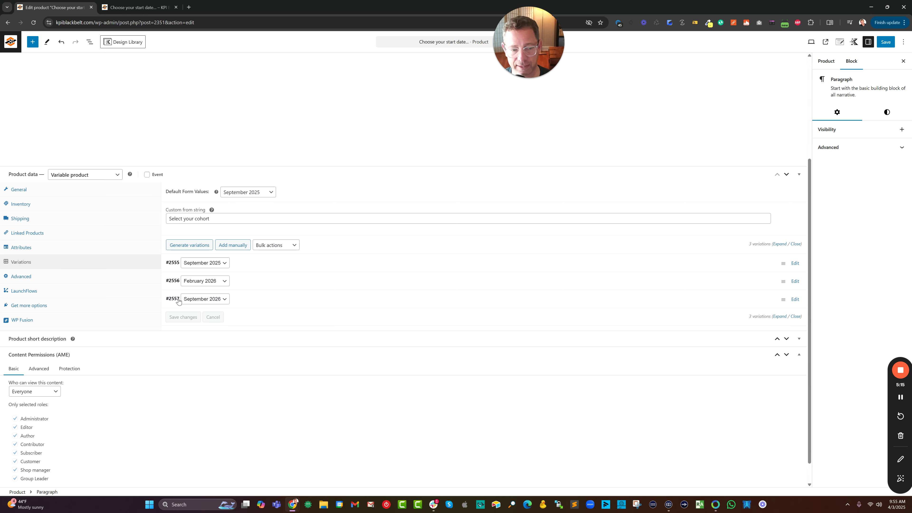
# Copy the ID number of the September 2025 variation, 2555
pyautogui.moveTo(178, 266); pyautogui.dragTo(170, 265)
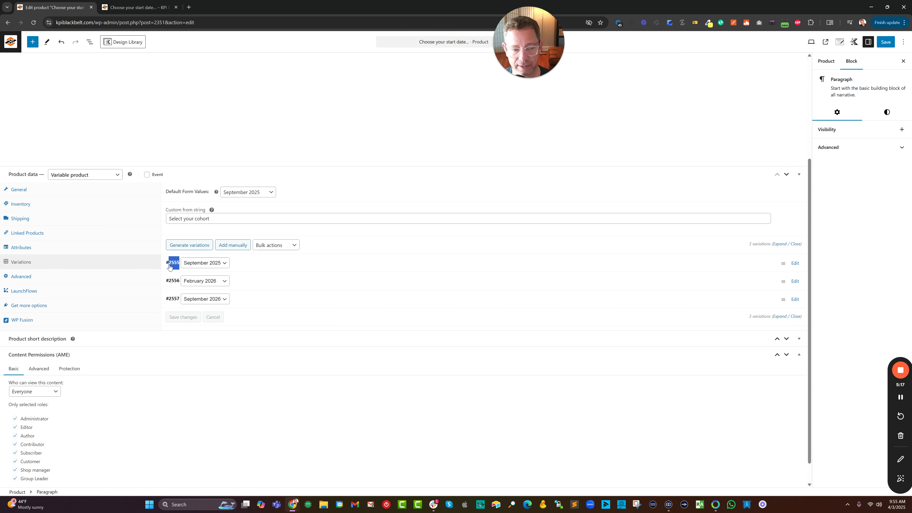
pyautogui.rightClick(170, 264)
pyautogui.click(191, 275)
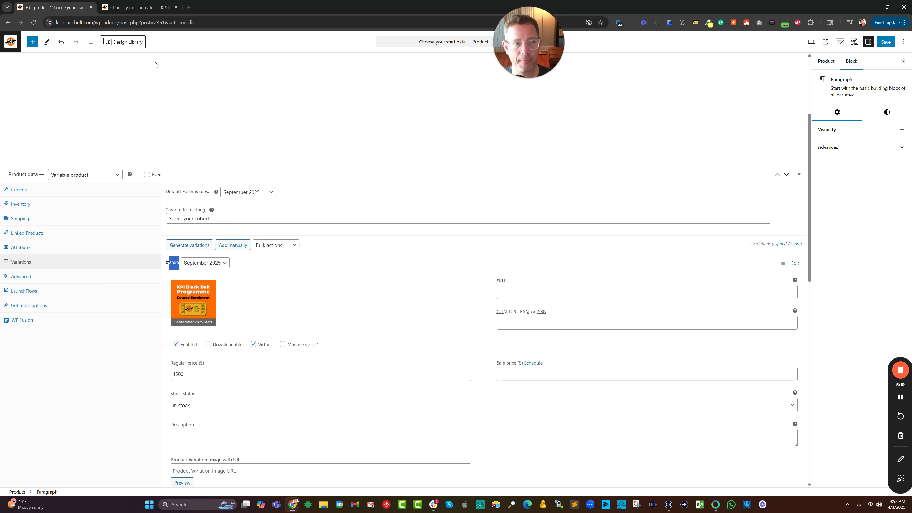
# Open kpiblackbelt.com/checkout in place of the live product page and review the order, billing and payment sections
pyautogui.click(134, 7)
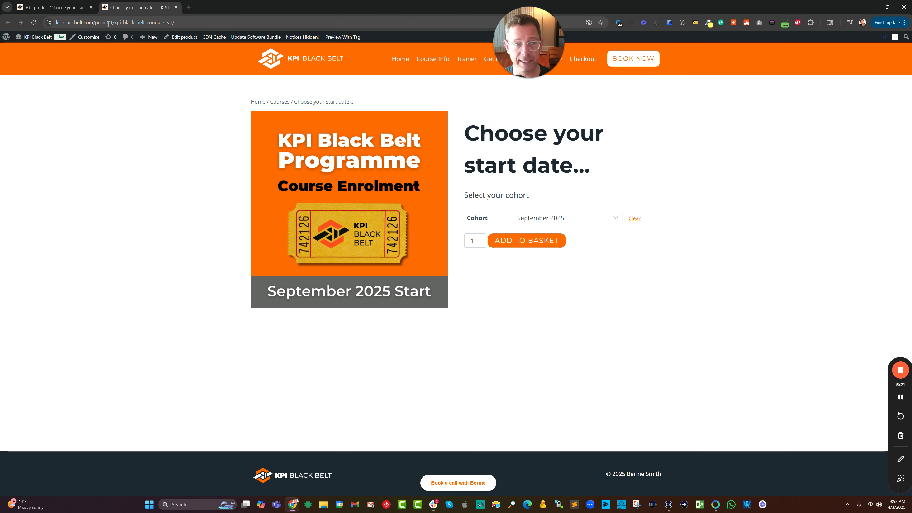
pyautogui.moveTo(108, 23); pyautogui.dragTo(345, 41)
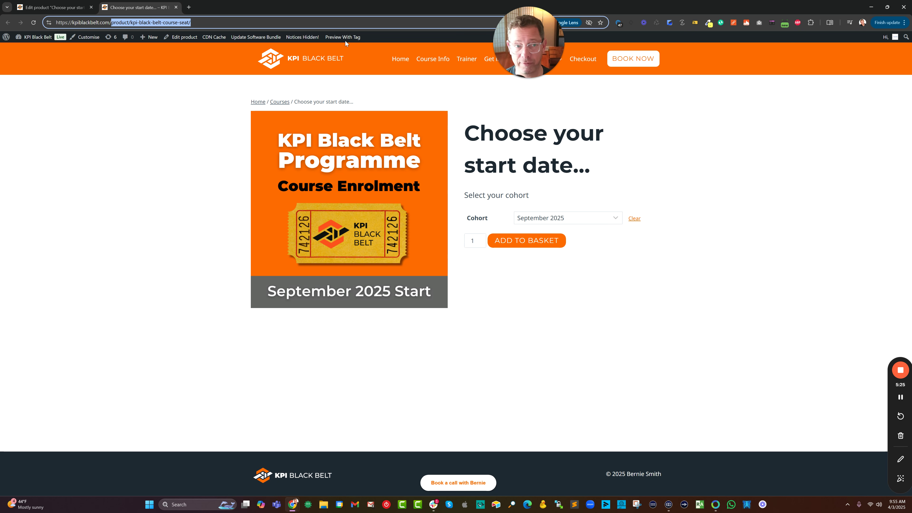
pyautogui.write('checkout')
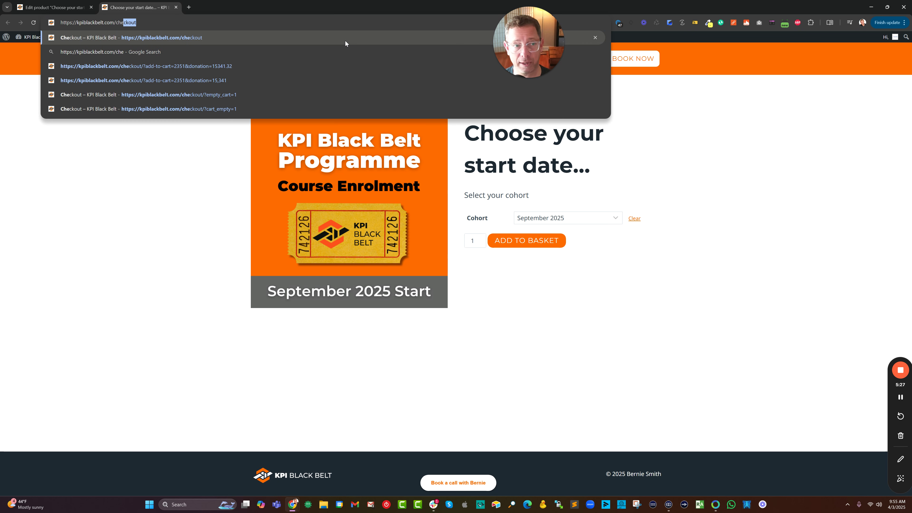
pyautogui.press('Return')
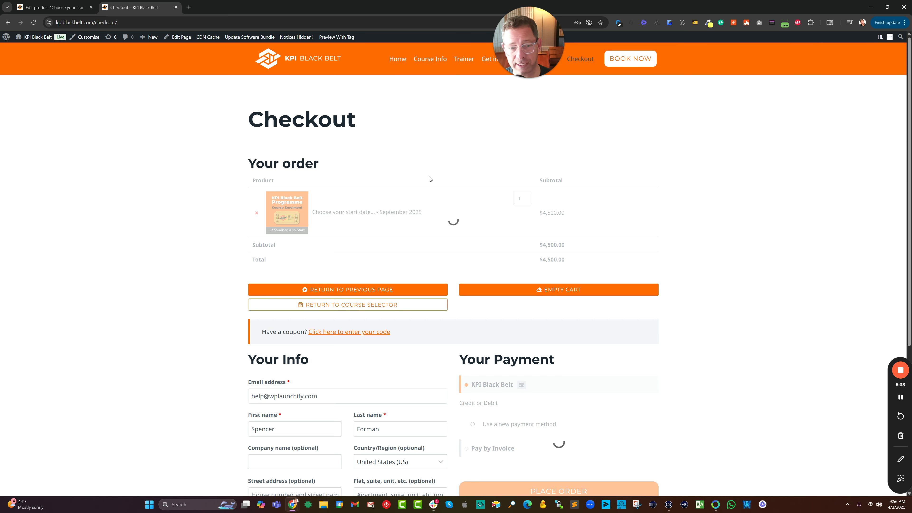
pyautogui.scroll(-3, 436, 303)
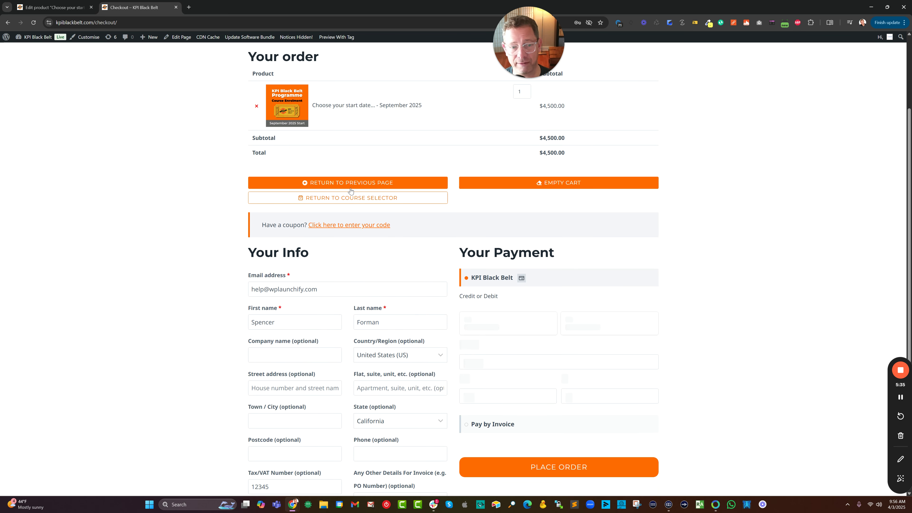
pyautogui.scroll(3, 348, 207)
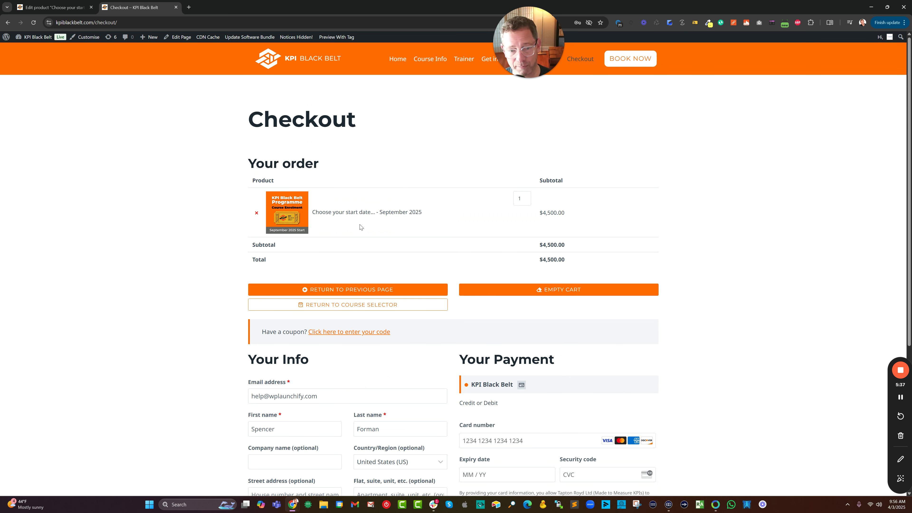
# Open the Checkout page for editing and move the LaunchFlows Review Order block into the Your Payment column, above Payment
pyautogui.click(176, 37)
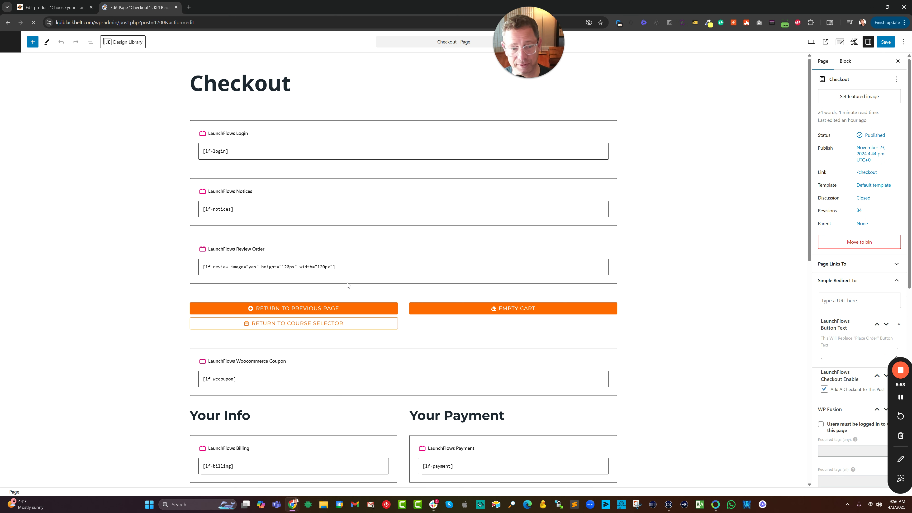
pyautogui.scroll(-2, 292, 243)
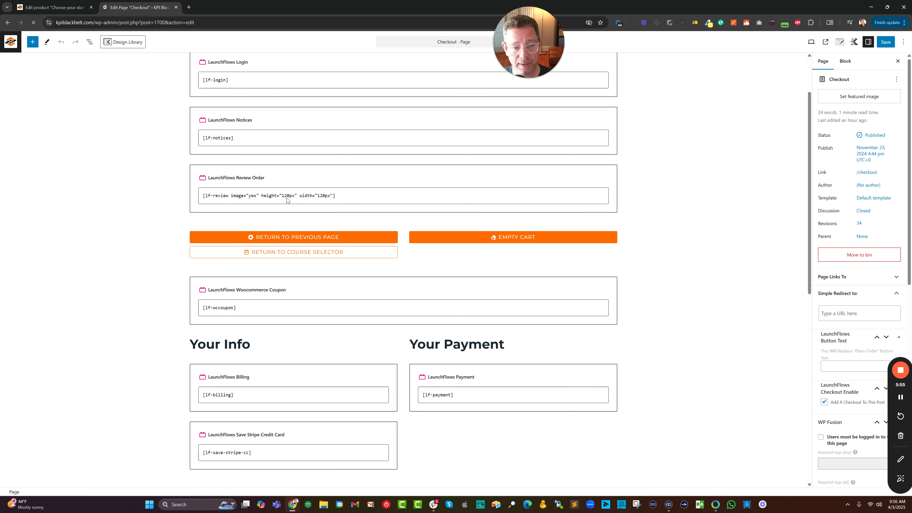
pyautogui.click(380, 197)
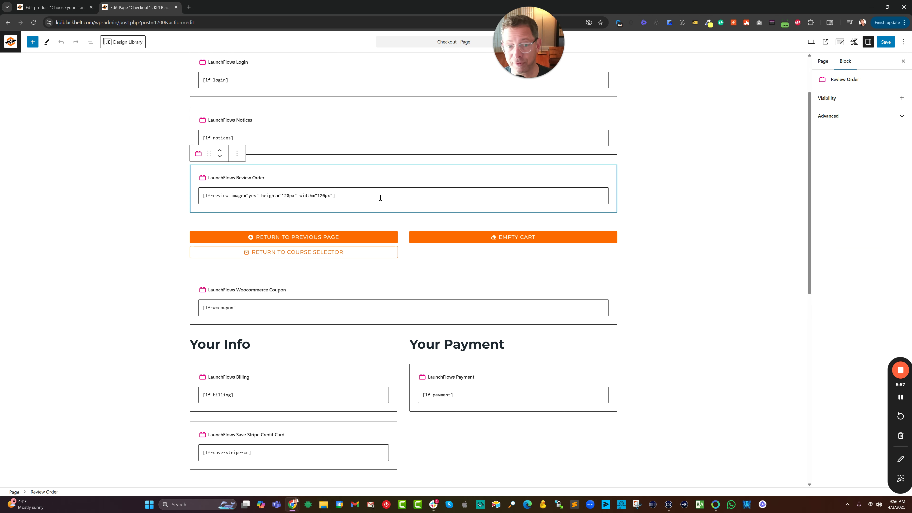
pyautogui.moveTo(209, 154); pyautogui.dragTo(430, 283)
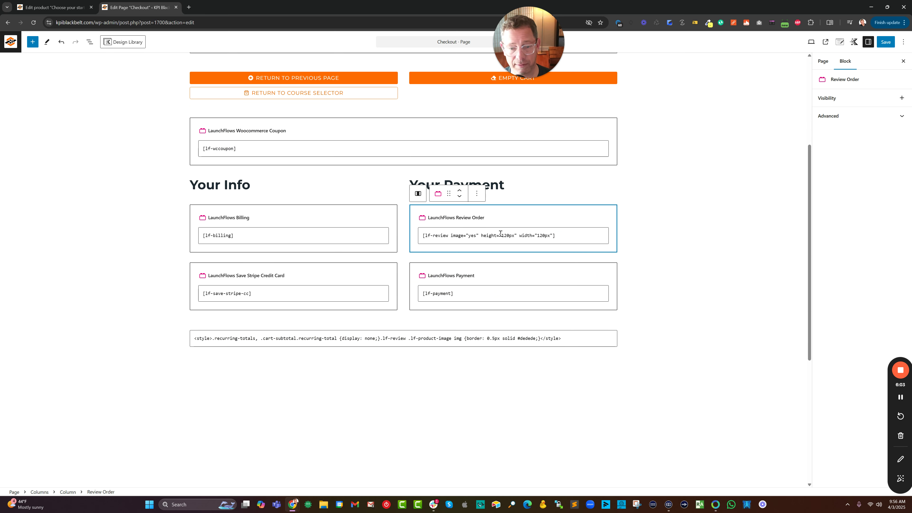
# Move the LaunchFlows Login block into the Your Info column, directly above the Billing block
pyautogui.scroll(2, 465, 292)
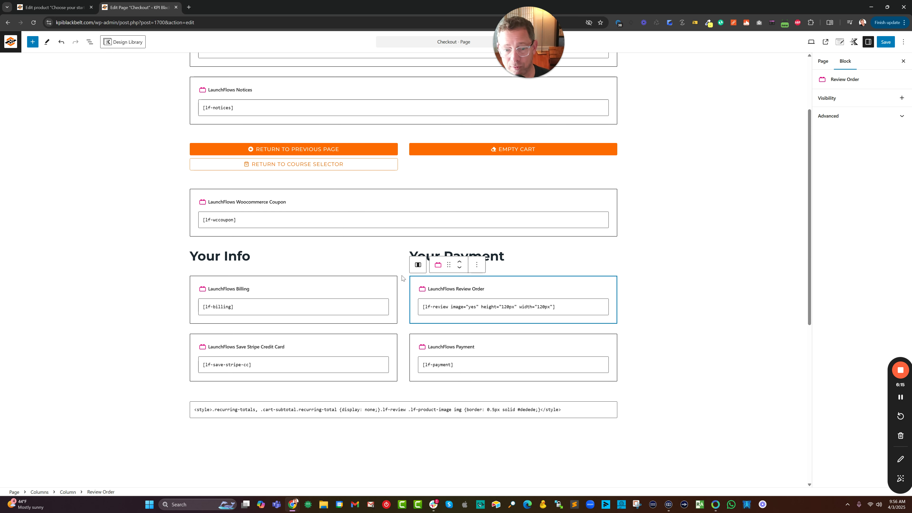
pyautogui.scroll(3, 392, 277)
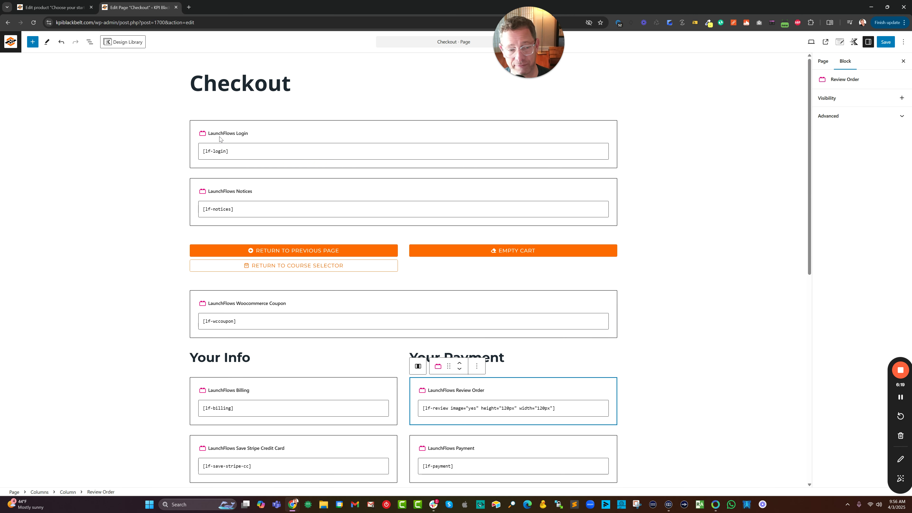
pyautogui.scroll(-1, 261, 216)
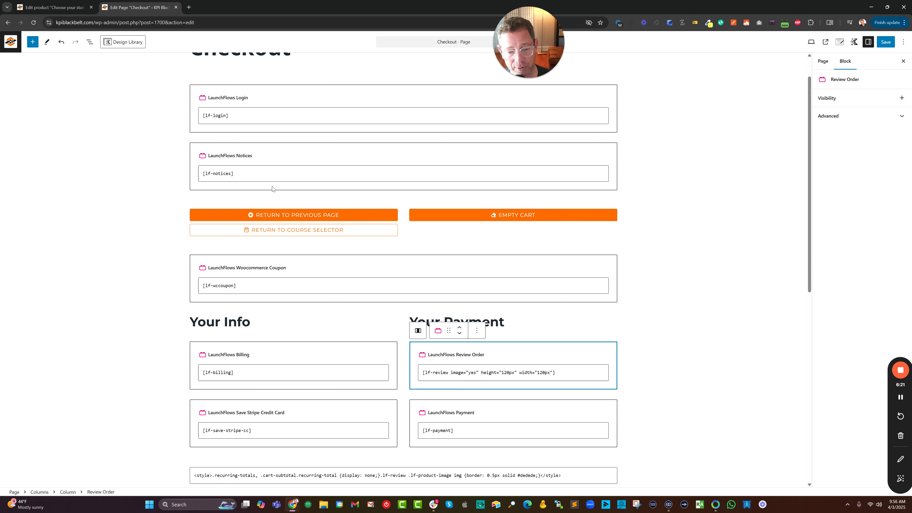
pyautogui.click(257, 105)
pyautogui.moveTo(209, 75); pyautogui.dragTo(233, 201)
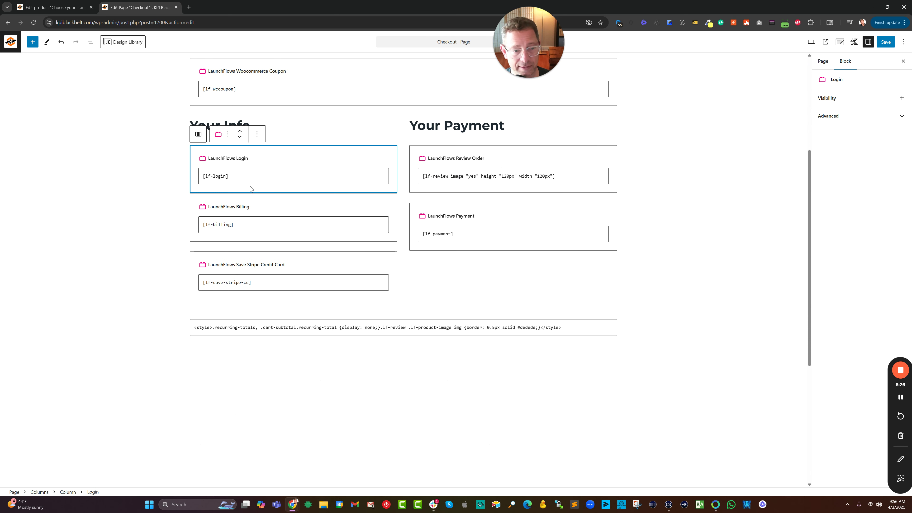
# Move the LaunchFlows Notices block into the Your Payment column, directly above the Review Order block
pyautogui.scroll(3, 247, 180)
pyautogui.click(230, 92)
pyautogui.moveTo(209, 69); pyautogui.dragTo(425, 219)
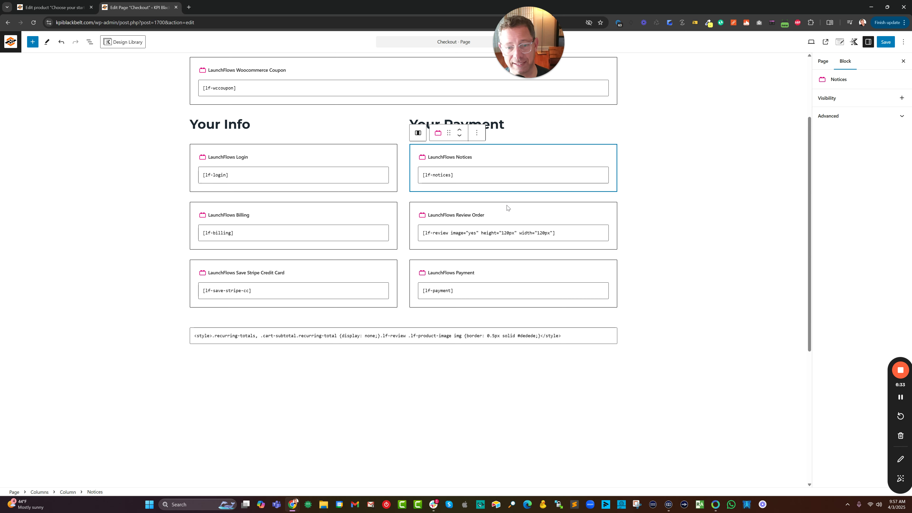
# Check the live checkout page, then move the Woocommerce Coupon block between Review Order and Payment in the Your Payment column
pyautogui.scroll(3, 502, 208)
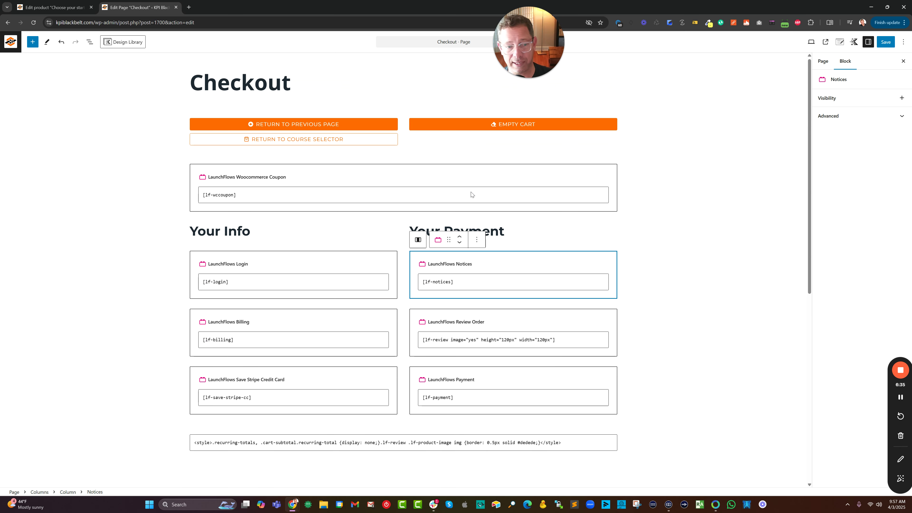
pyautogui.click(375, 174)
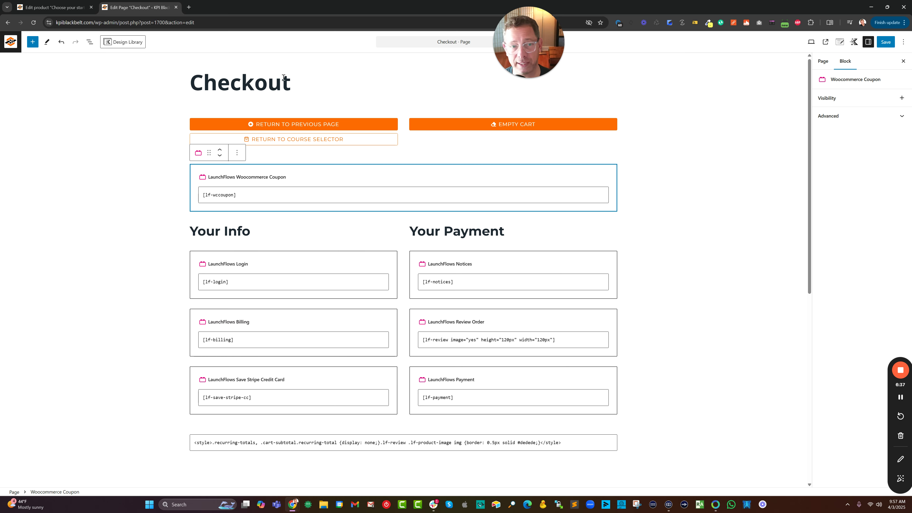
pyautogui.click(825, 42)
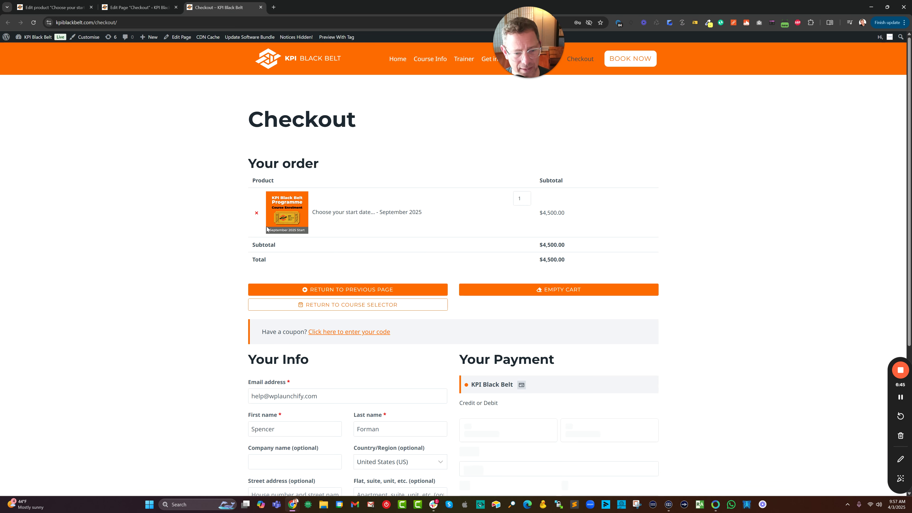
pyautogui.click(139, 7)
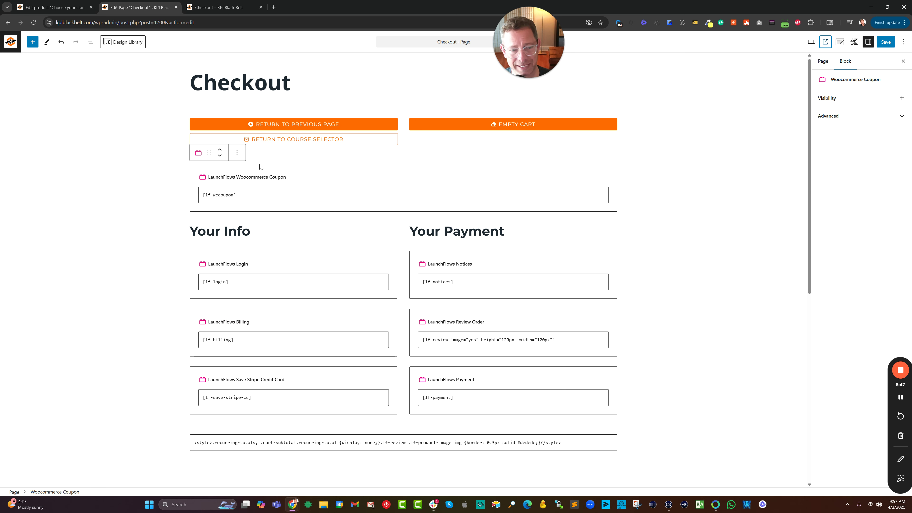
pyautogui.moveTo(208, 153); pyautogui.dragTo(451, 335)
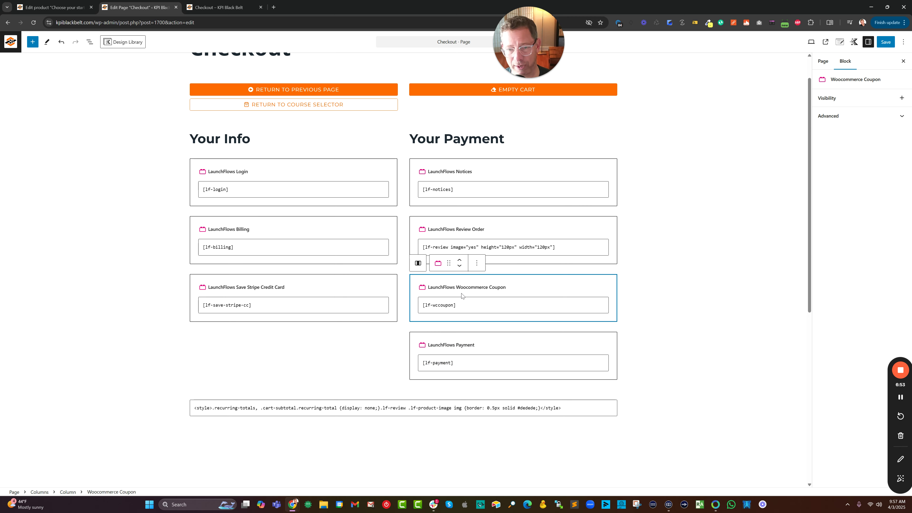
# Use the block list view to move the Row Layout holding the return and empty cart buttons below the Columns block
pyautogui.scroll(1, 364, 163)
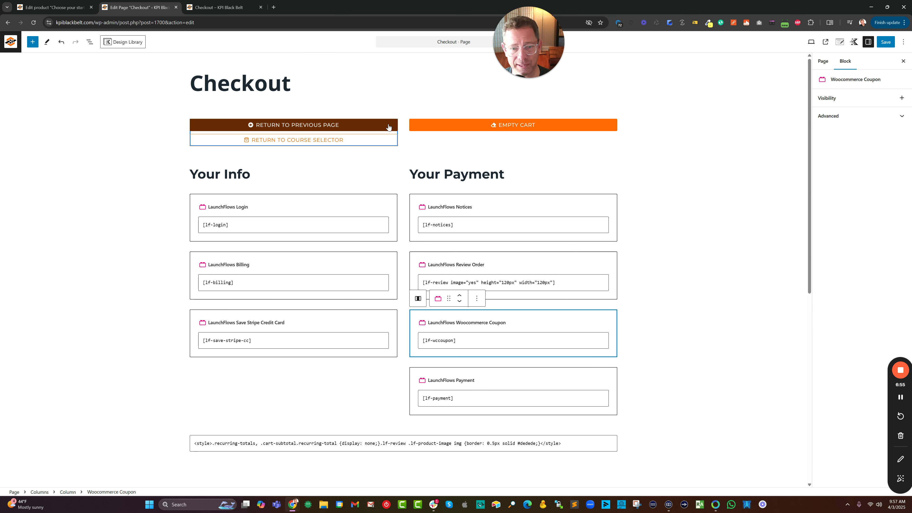
pyautogui.click(90, 42)
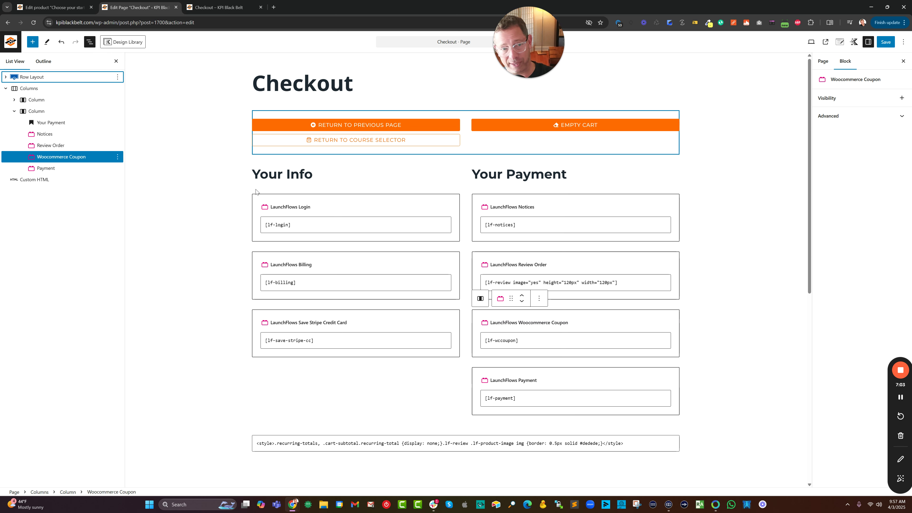
pyautogui.click(15, 77)
pyautogui.moveTo(15, 76); pyautogui.dragTo(13, 98)
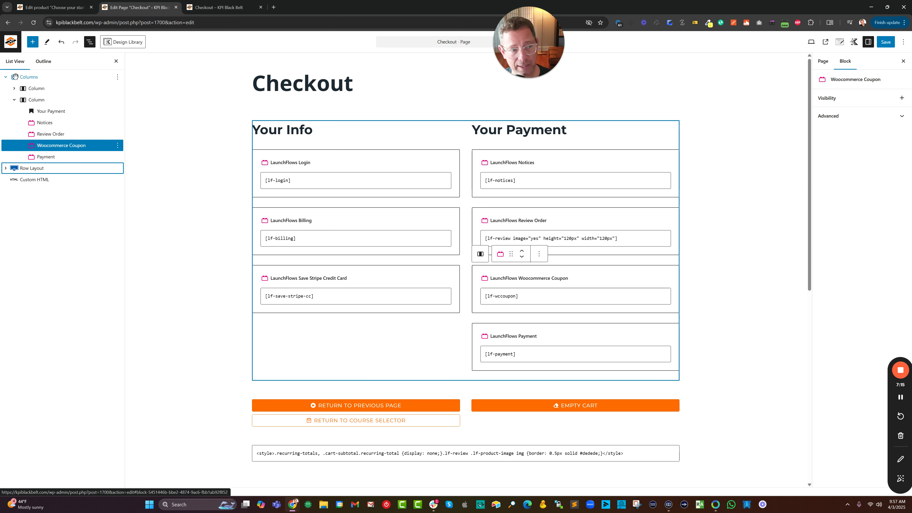
# Insert a two-column Row Layout block before the Columns block and make it inherit its max width from the theme
pyautogui.click(27, 77)
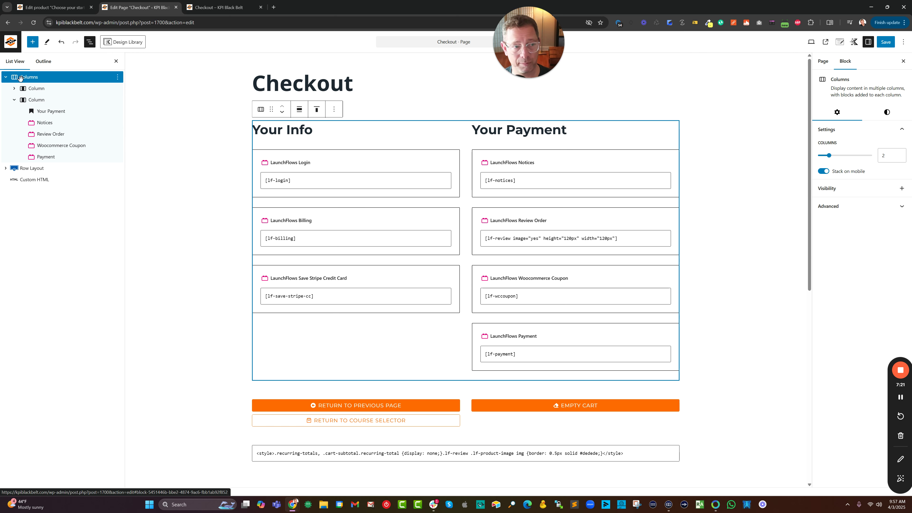
pyautogui.click(117, 77)
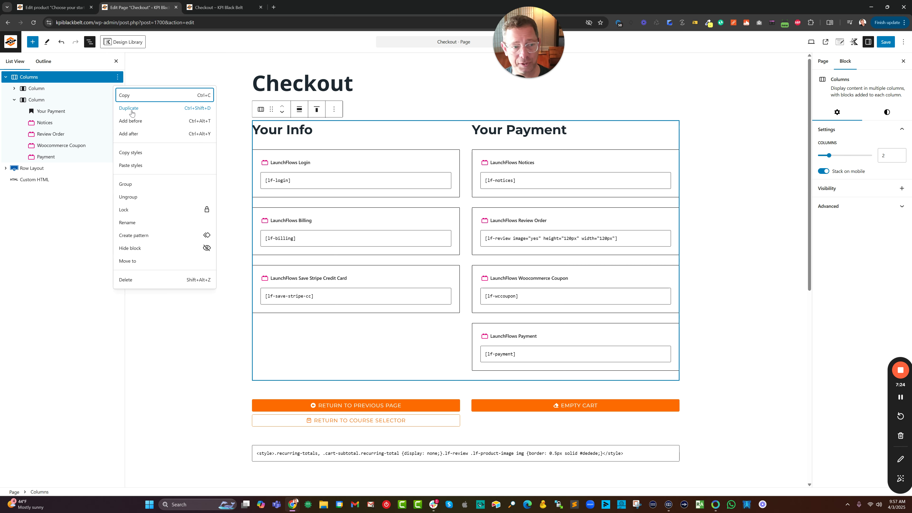
pyautogui.click(137, 123)
pyautogui.write('/row')
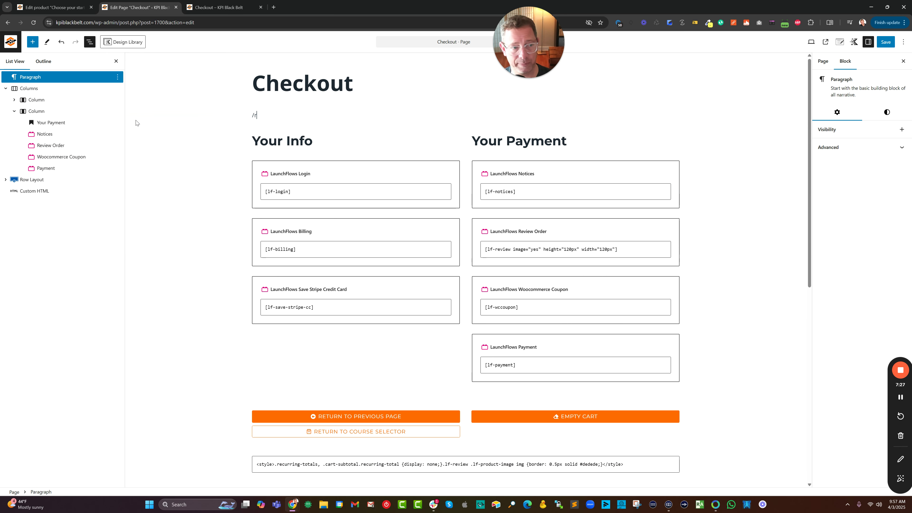
pyautogui.press('Down')
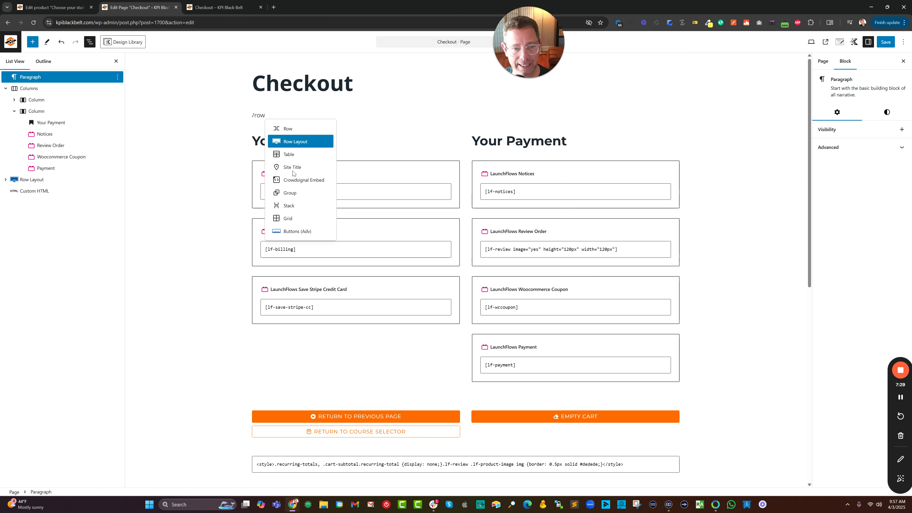
pyautogui.press('Return')
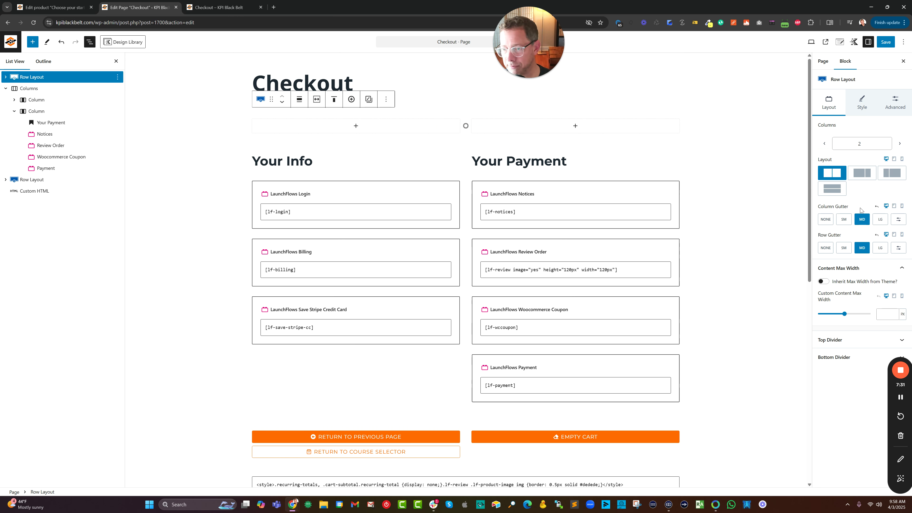
pyautogui.click(823, 281)
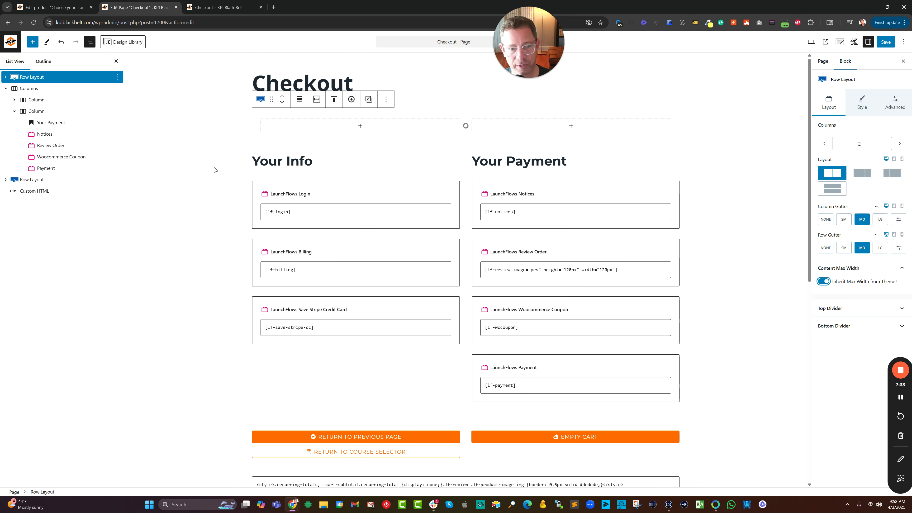
# Move the Your Info heading and the Login, Billing and Save Stripe Credit Card blocks into the new Row Layout's first section
pyautogui.click(14, 100)
pyautogui.click(5, 77)
pyautogui.click(43, 136)
pyautogui.keyDown('shift'); pyautogui.click(53, 167); pyautogui.keyUp('shift')
pyautogui.moveTo(45, 135); pyautogui.dragTo(38, 96)
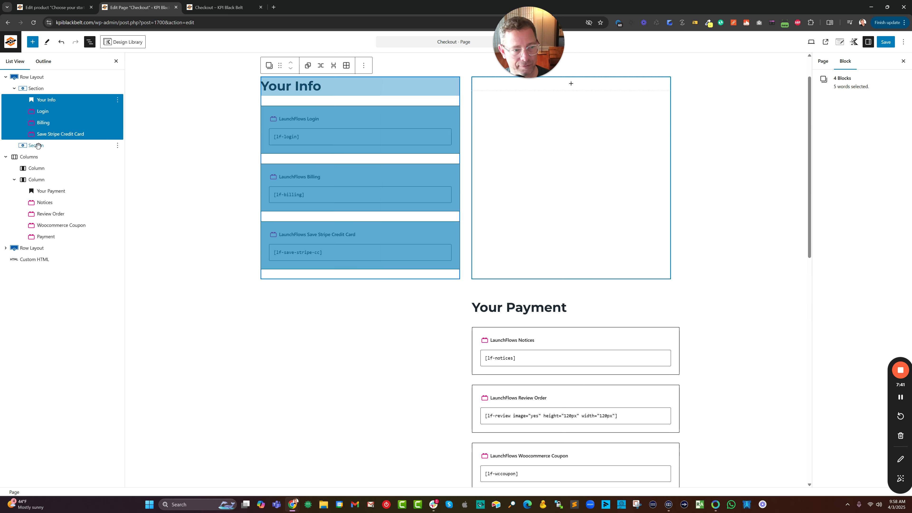
# Move the Your Payment heading and the Notices, Review Order, Woocommerce Coupon and Payment blocks into the new Row Layout's second section
pyautogui.click(47, 190)
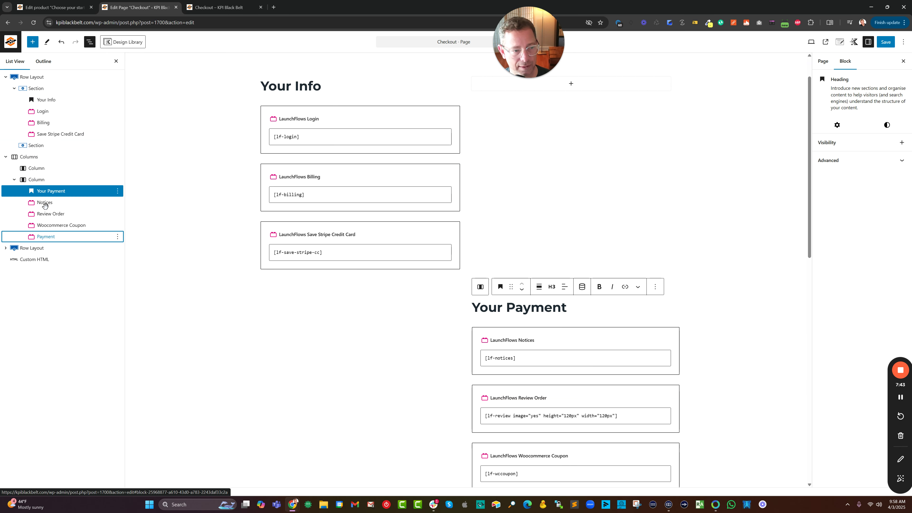
pyautogui.keyDown('shift'); pyautogui.click(46, 236); pyautogui.keyUp('shift')
pyautogui.moveTo(45, 194); pyautogui.dragTo(41, 150)
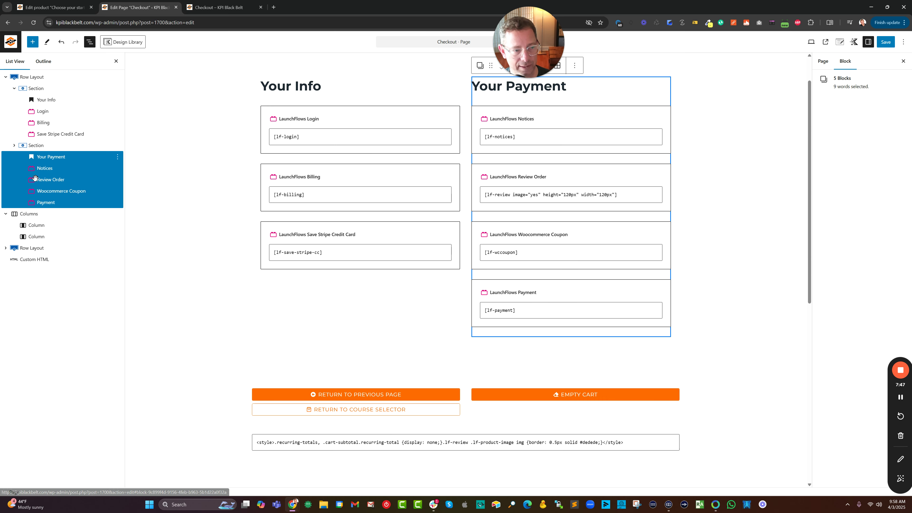
# Delete the emptied Columns block and save the Checkout page
pyautogui.click(46, 214)
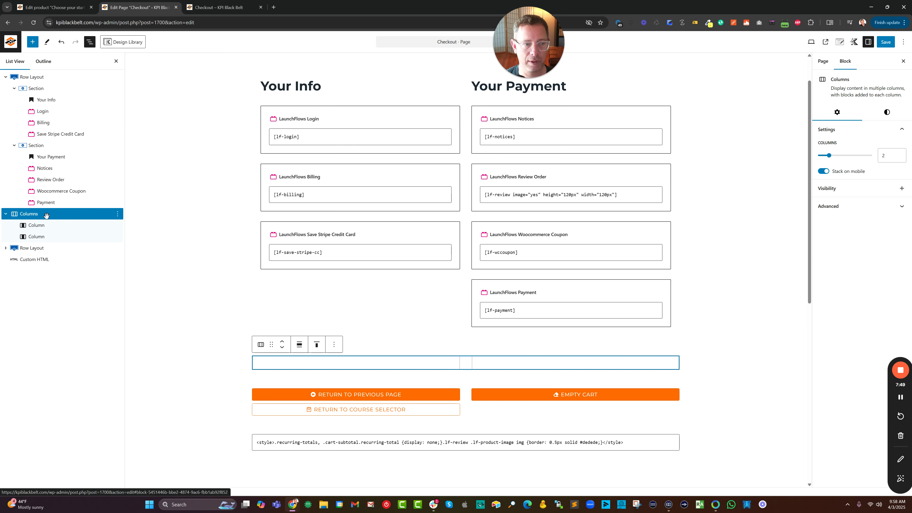
pyautogui.press('Delete')
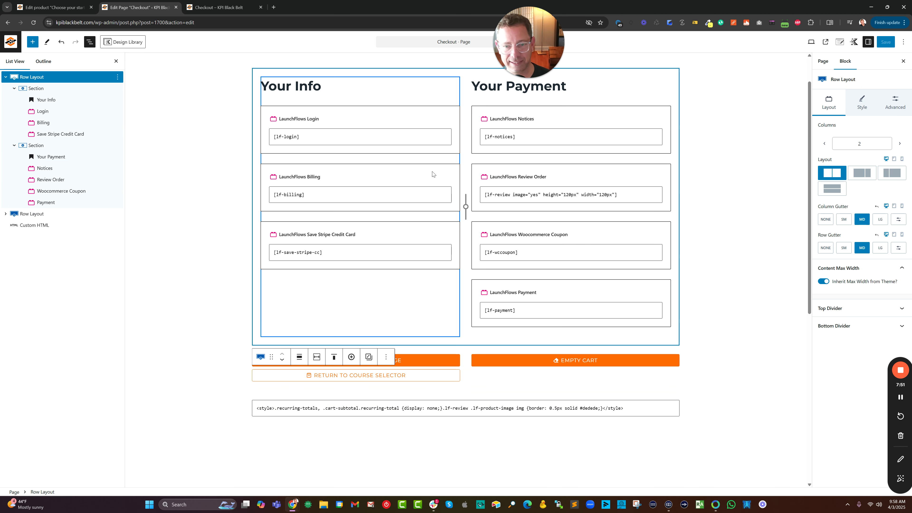
pyautogui.click(883, 43)
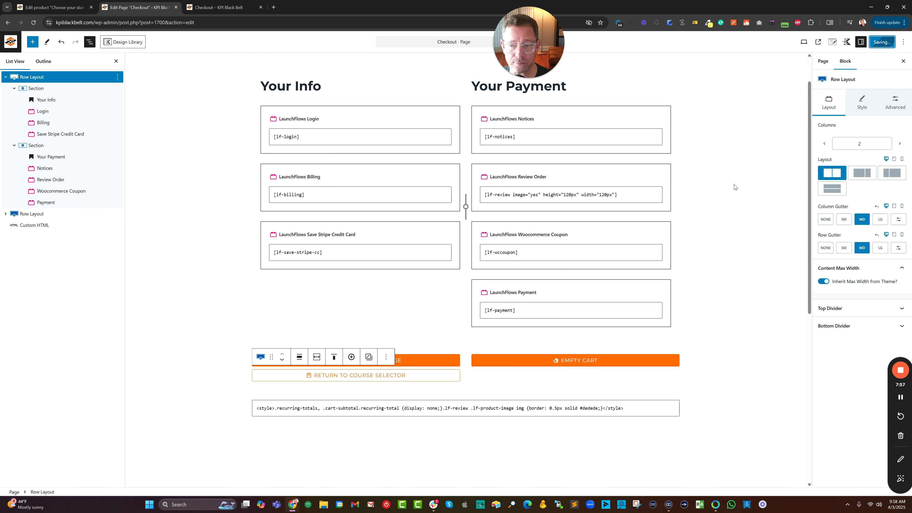
# Insert another two-column Row Layout block above the Your Info and Your Payment row and make it inherit its max width from the theme
pyautogui.scroll(2, 423, 209)
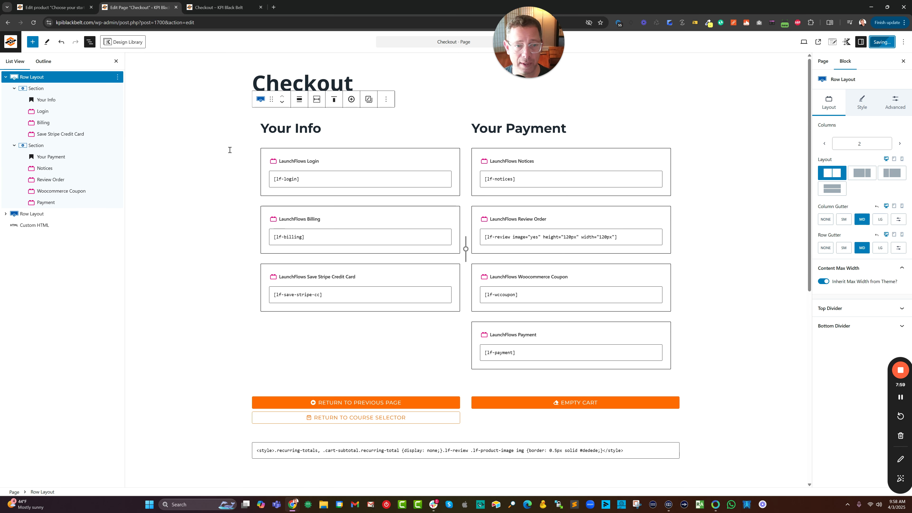
pyautogui.click(118, 78)
pyautogui.click(133, 122)
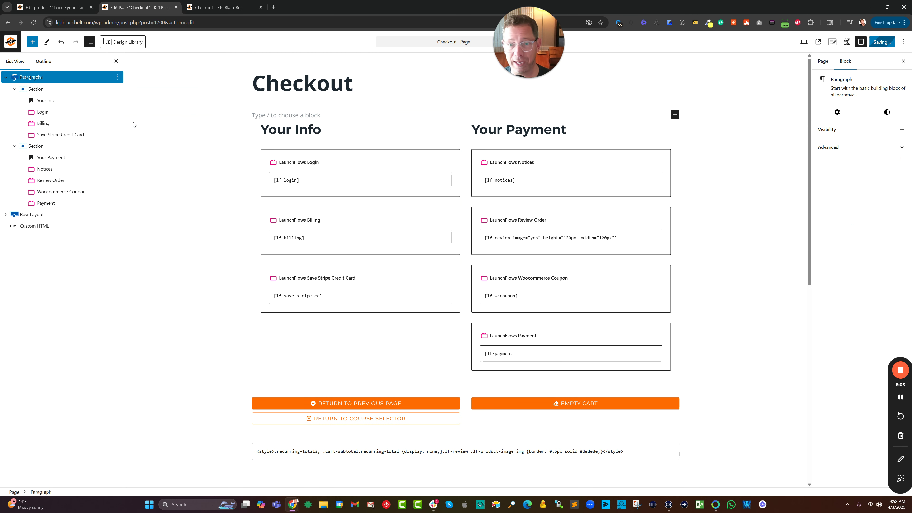
pyautogui.write('/row')
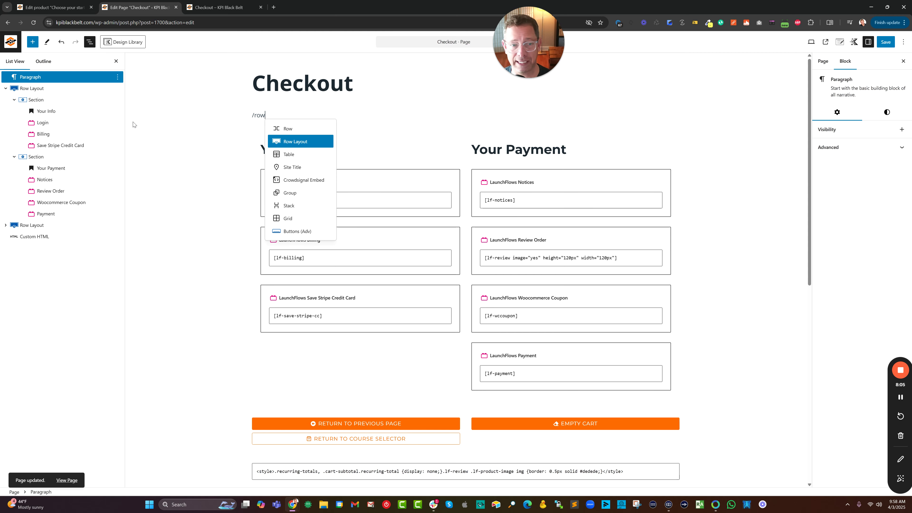
pyautogui.press('Return')
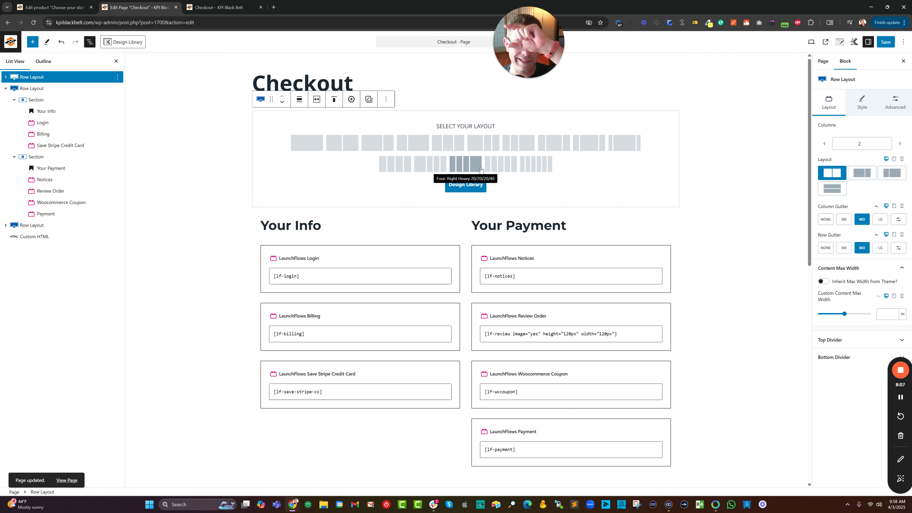
pyautogui.click(352, 141)
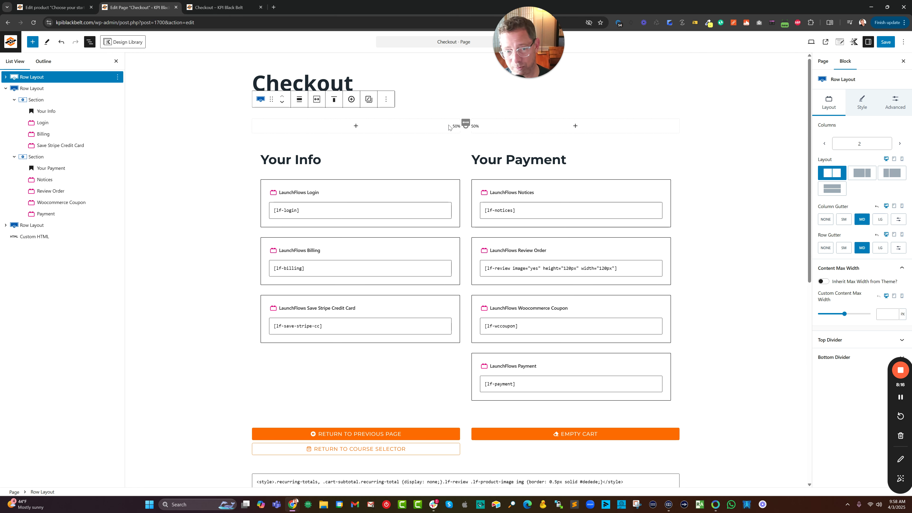
pyautogui.click(821, 282)
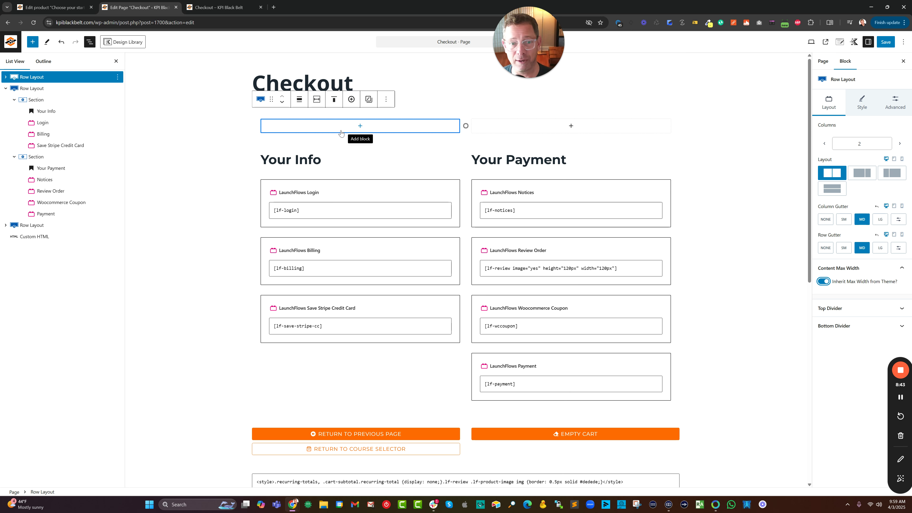
# Add a LaunchFlows Order Bump block to the first section of the top Row Layout and set its product to 2555
pyautogui.click(360, 127)
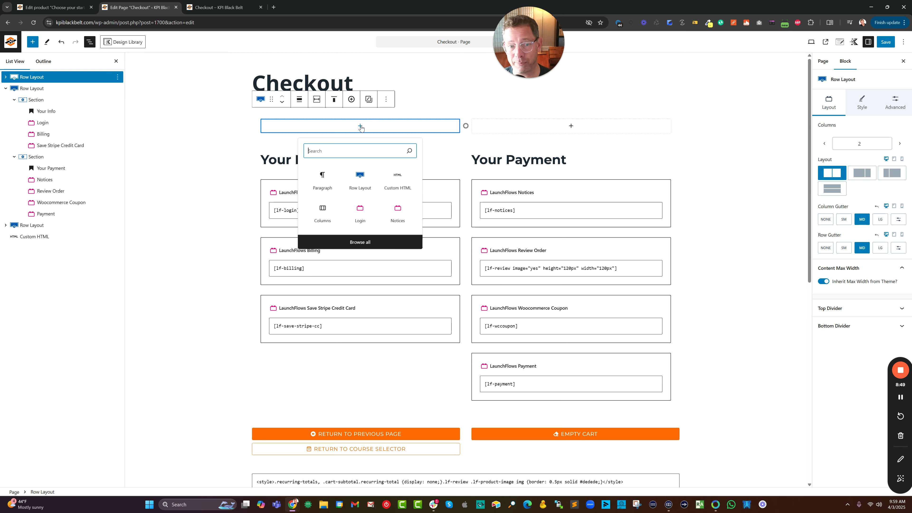
pyautogui.write('/bump')
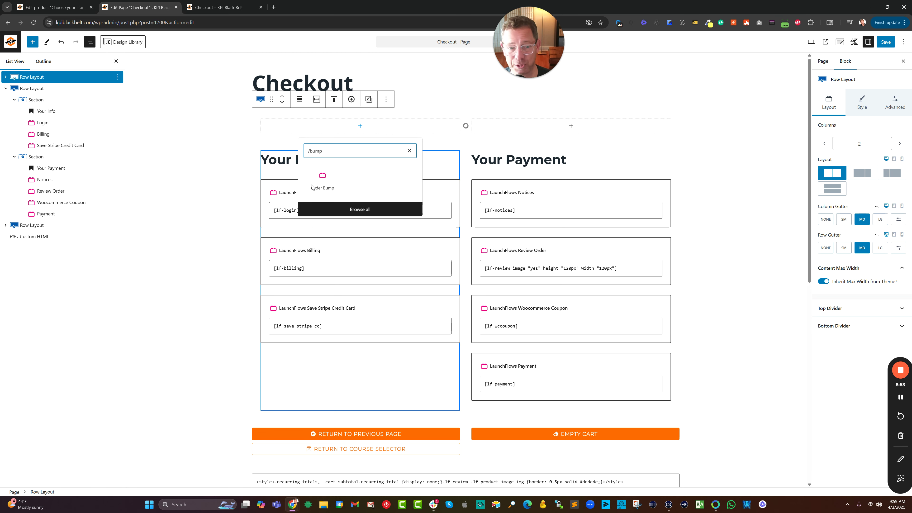
pyautogui.click(320, 174)
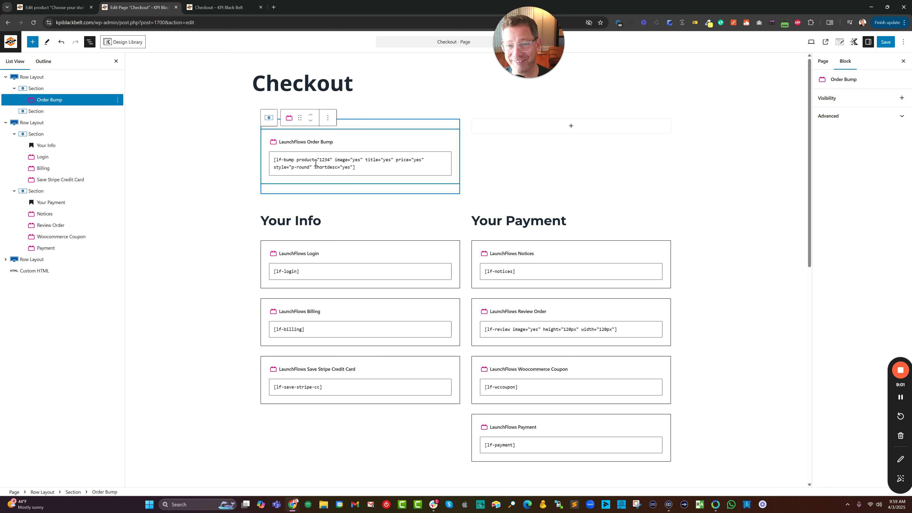
pyautogui.moveTo(320, 160); pyautogui.dragTo(330, 161)
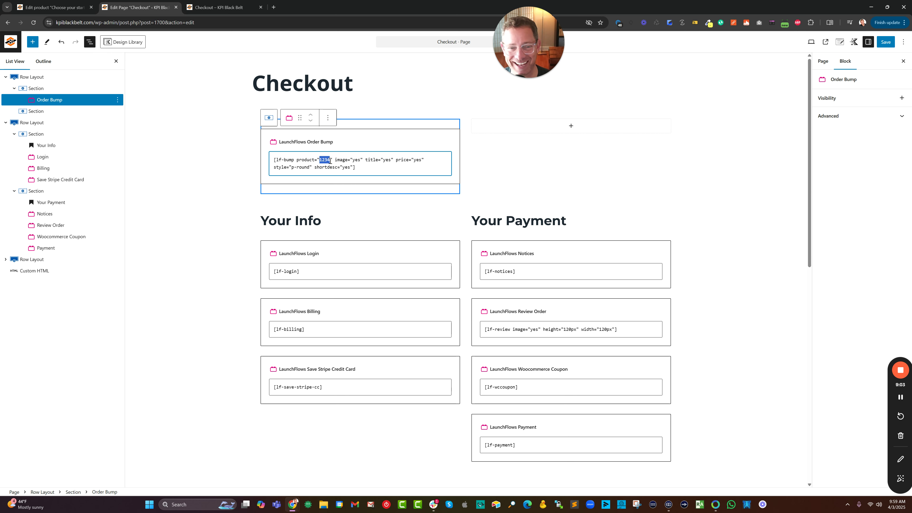
pyautogui.write('2555')
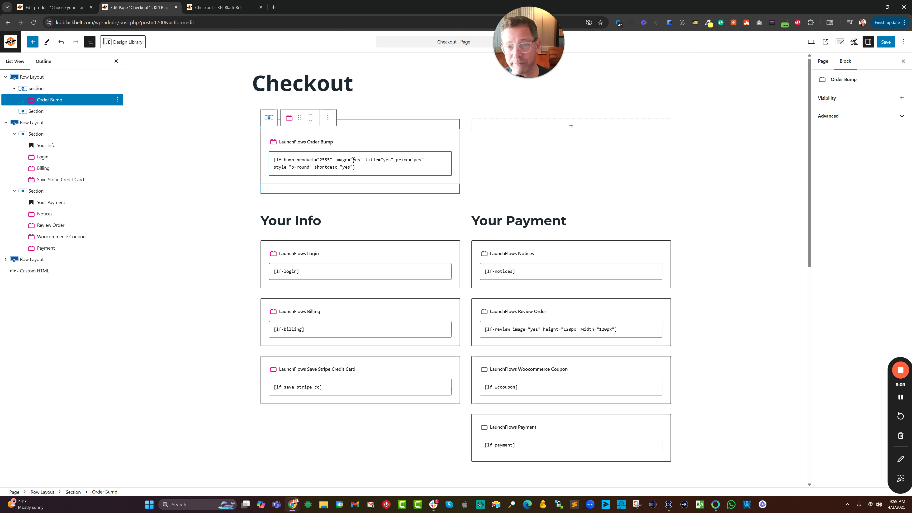
# Try p-square as the style value in the Order Bump shortcode and change it back to p-round
pyautogui.moveTo(354, 160); pyautogui.dragTo(362, 161)
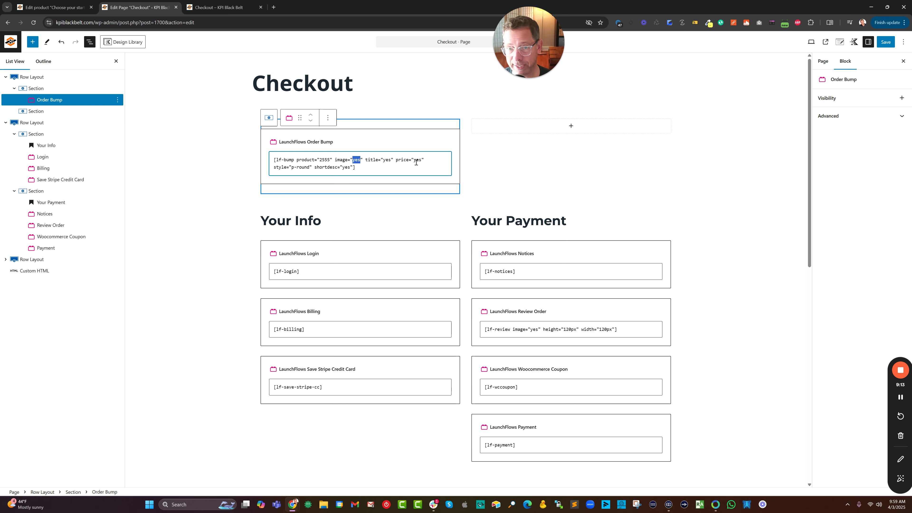
pyautogui.click(293, 169)
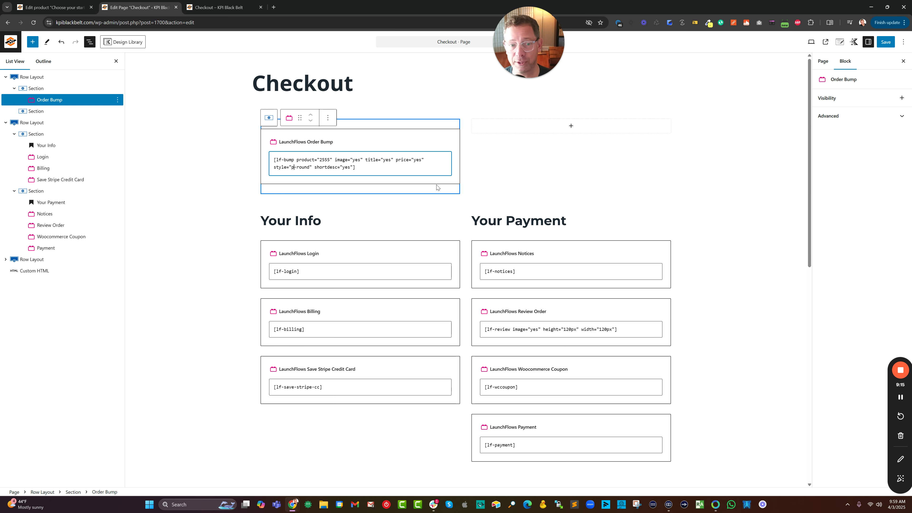
pyautogui.write('-')
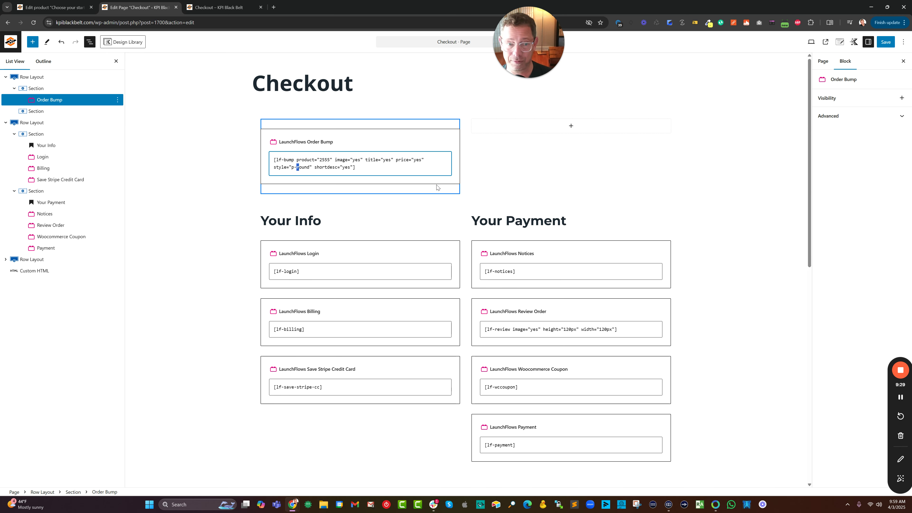
pyautogui.write('sqau')
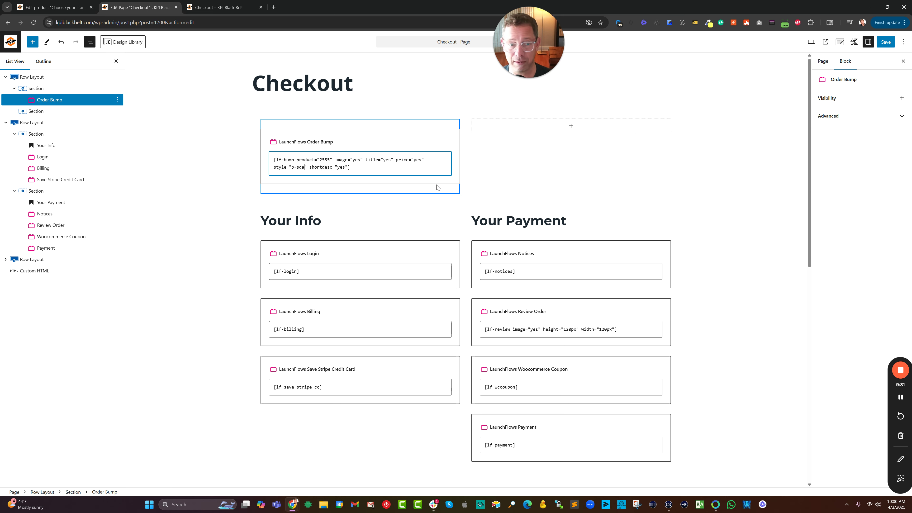
pyautogui.press('BackSpace')
pyautogui.press('BackSpace')
pyautogui.write('uare')
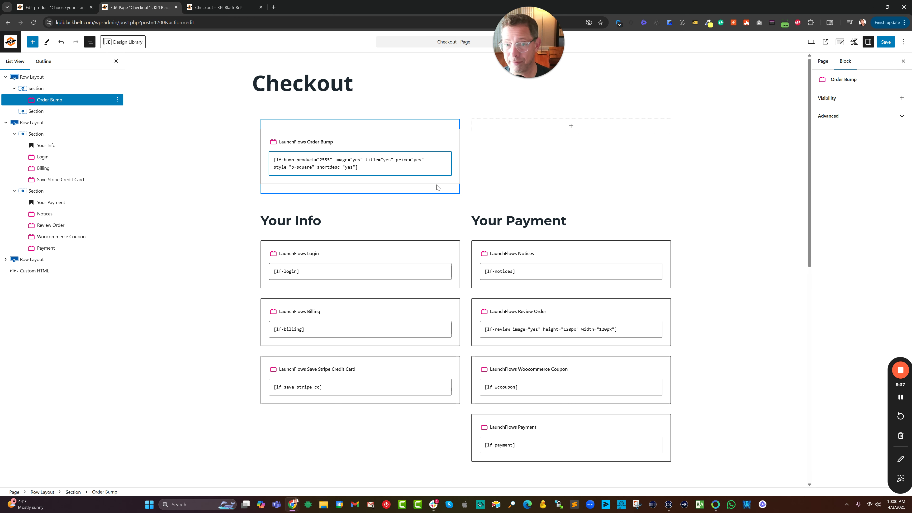
pyautogui.press('BackSpace')
pyautogui.press('BackSpace')
pyautogui.press('BackSpace')
pyautogui.press('BackSpace')
pyautogui.press('BackSpace')
pyautogui.press('BackSpace')
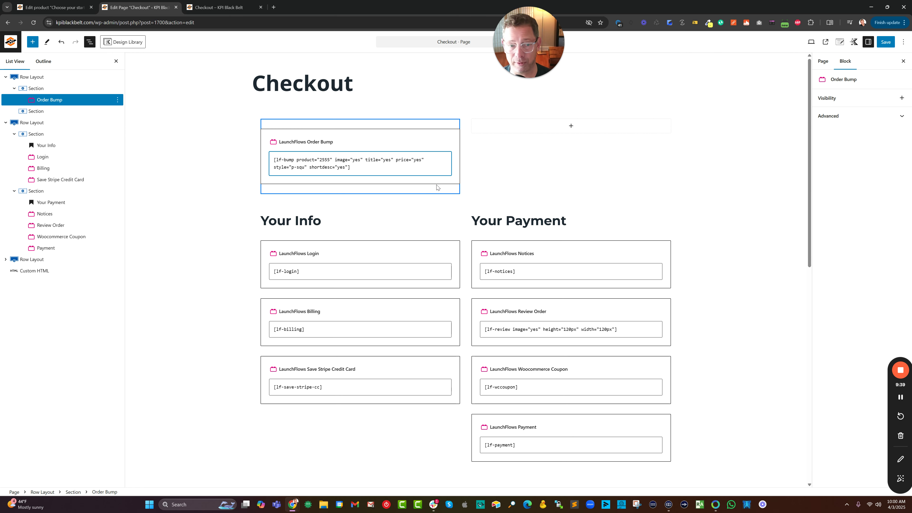
pyautogui.write('round')
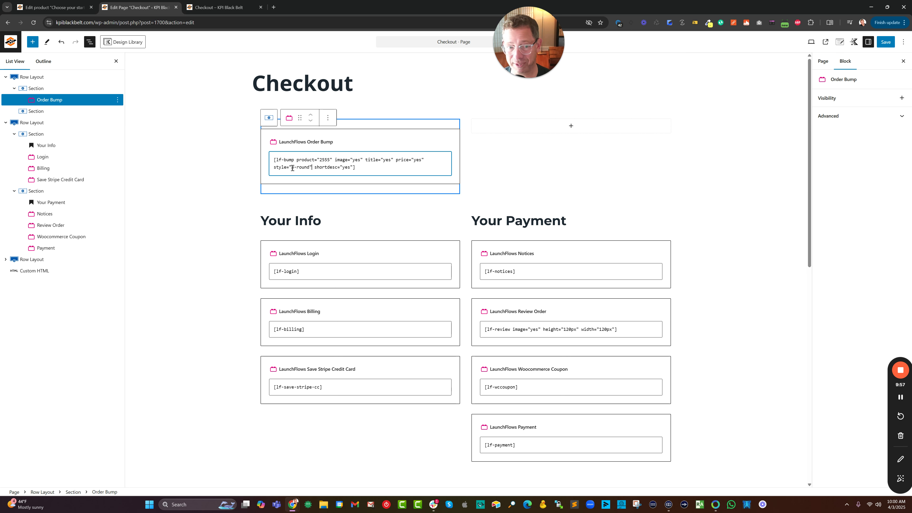
# Set the shortdesc value in the Order Bump shortcode to "now"
pyautogui.moveTo(353, 167); pyautogui.dragTo(340, 167)
pyautogui.click(343, 166)
pyautogui.doubleClick(343, 167)
pyautogui.write('now')
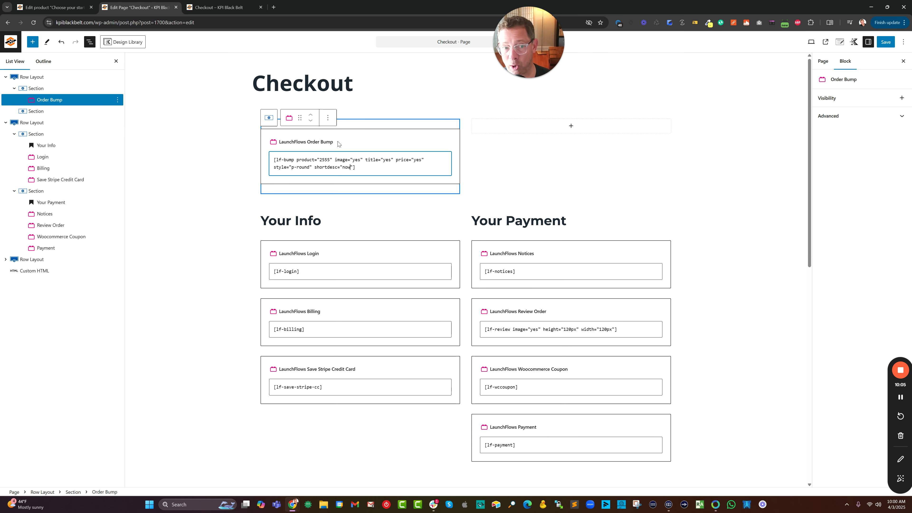
# Duplicate the Order Bump block twice within the same section
pyautogui.click(328, 117)
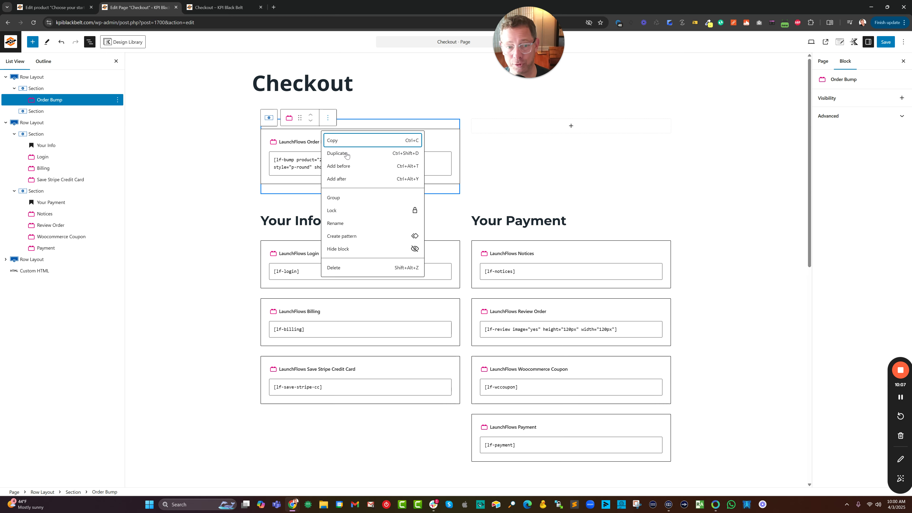
pyautogui.click(347, 155)
pyautogui.click(327, 183)
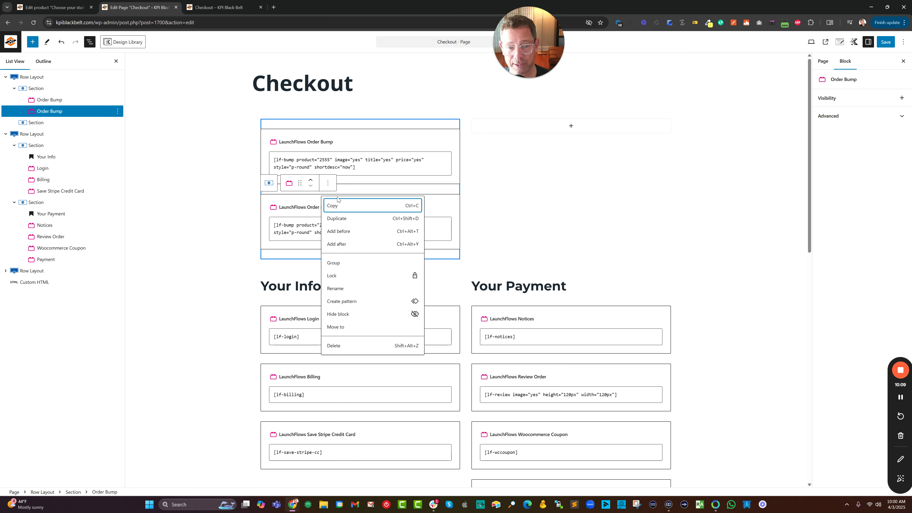
pyautogui.click(335, 219)
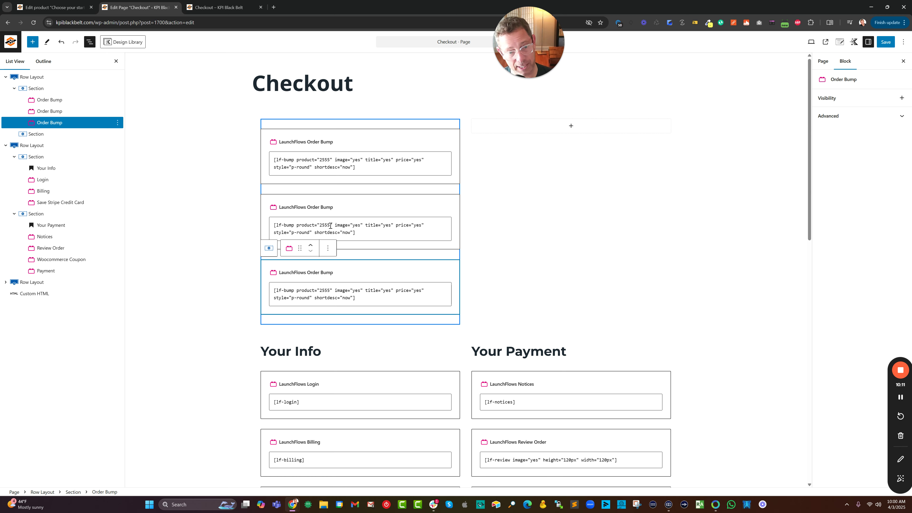
# Set the second Order Bump's product to 2556 and the third's to 2557, and save the Checkout page
pyautogui.click(334, 230)
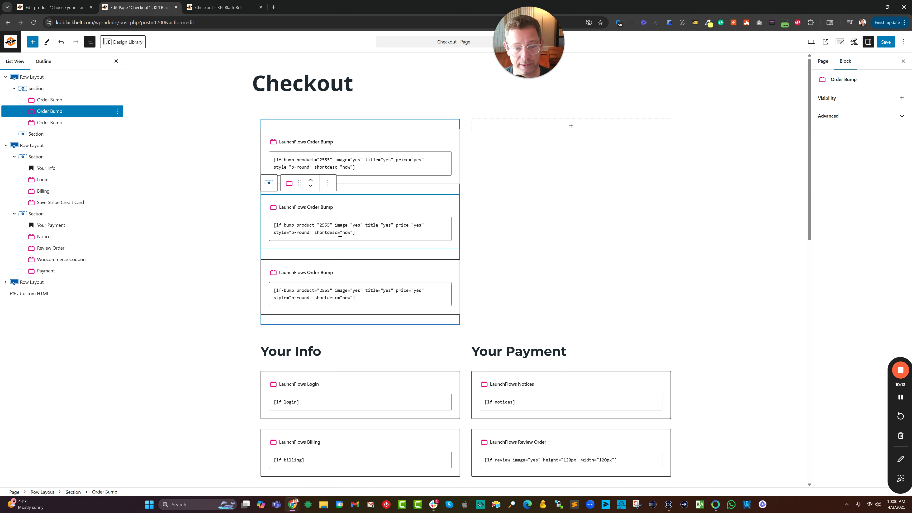
pyautogui.click(328, 226)
pyautogui.press('BackSpace')
pyautogui.write('6')
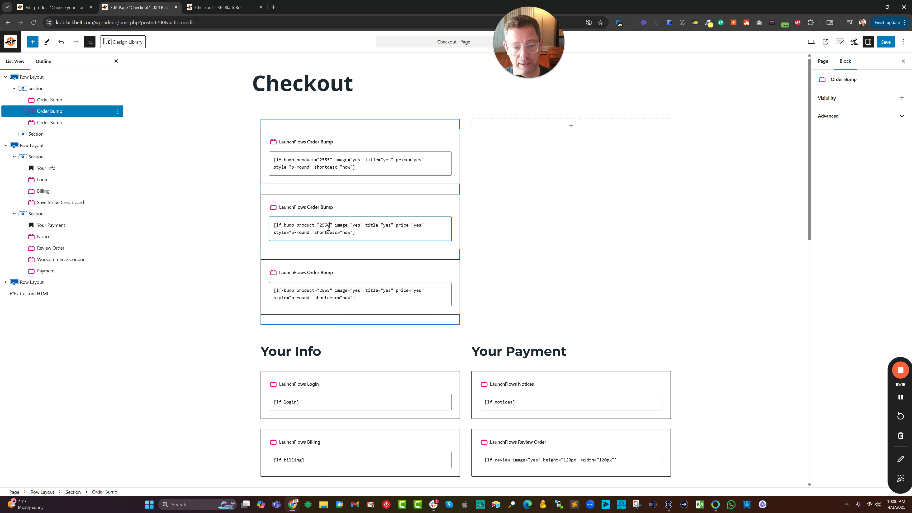
pyautogui.click(328, 290)
pyautogui.press('Delete')
pyautogui.write('6')
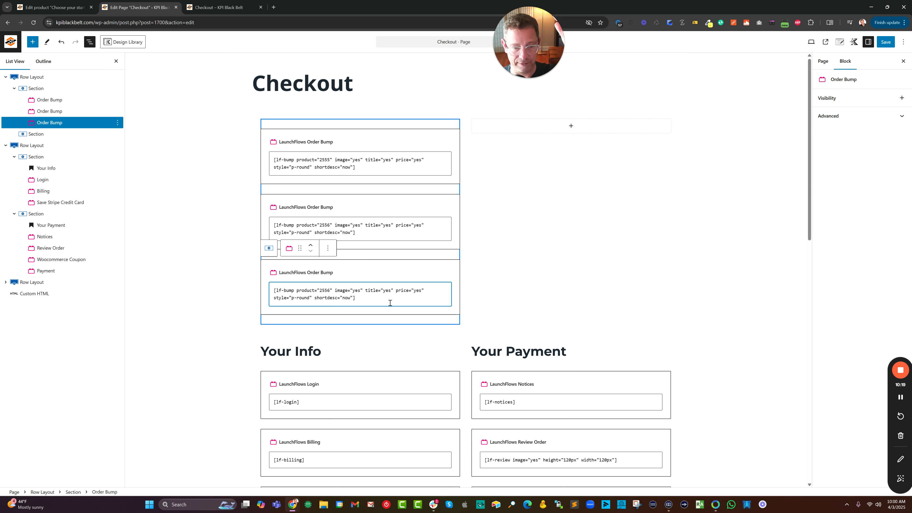
pyautogui.press('BackSpace')
pyautogui.write('7')
pyautogui.click(885, 47)
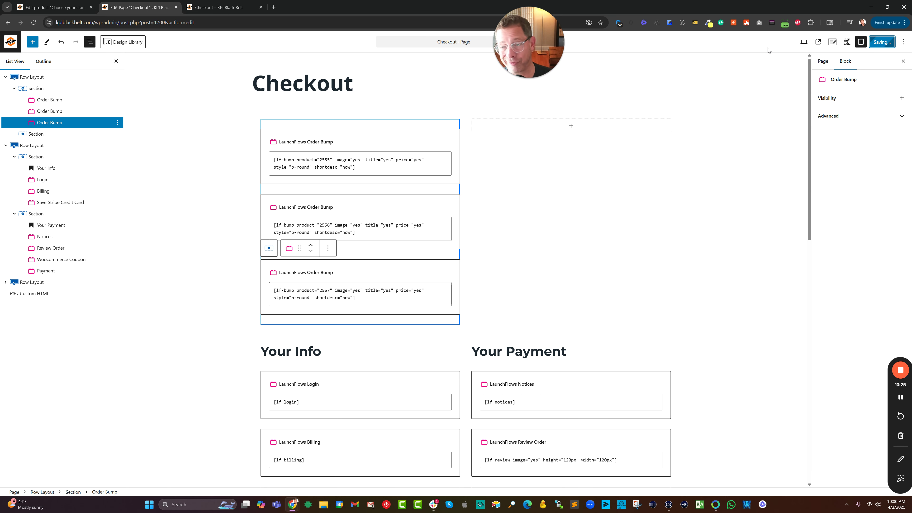
# Reload the live checkout page to check the order bumps, and select the Row Layout containing them back in the page editor
pyautogui.click(220, 7)
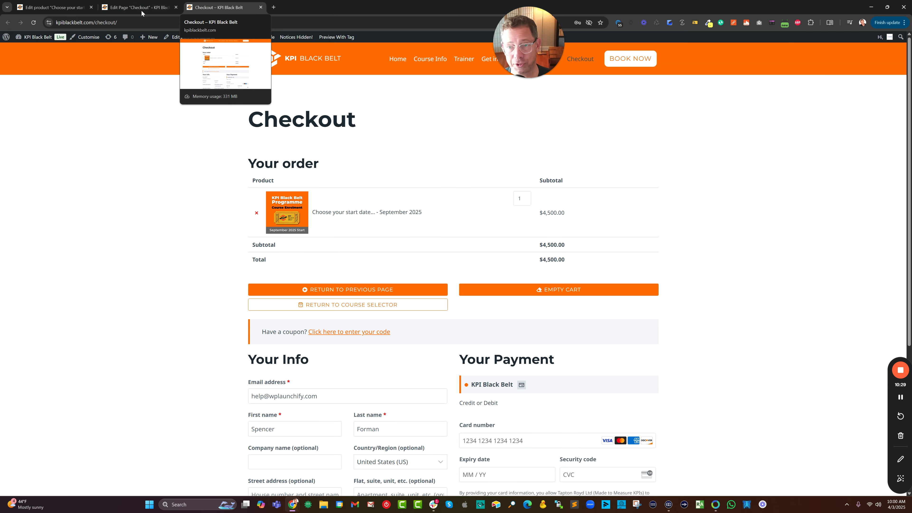
pyautogui.click(34, 22)
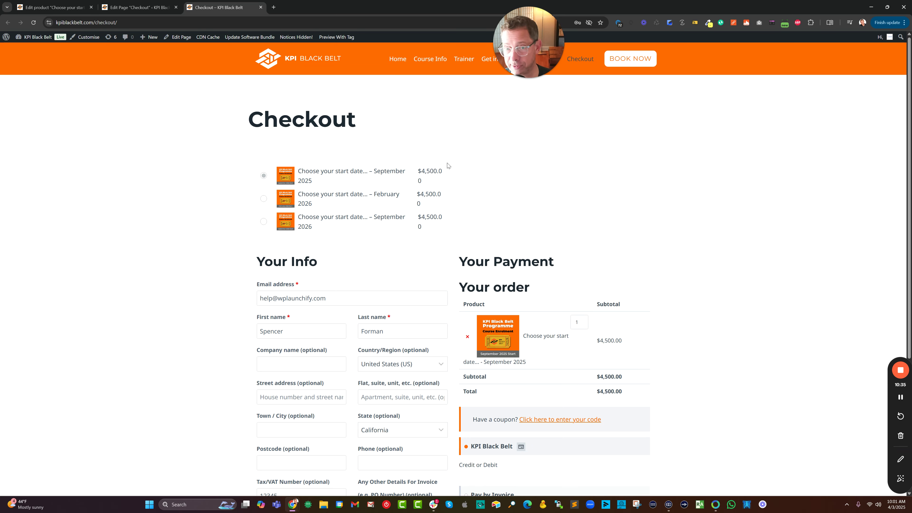
pyautogui.click(150, 7)
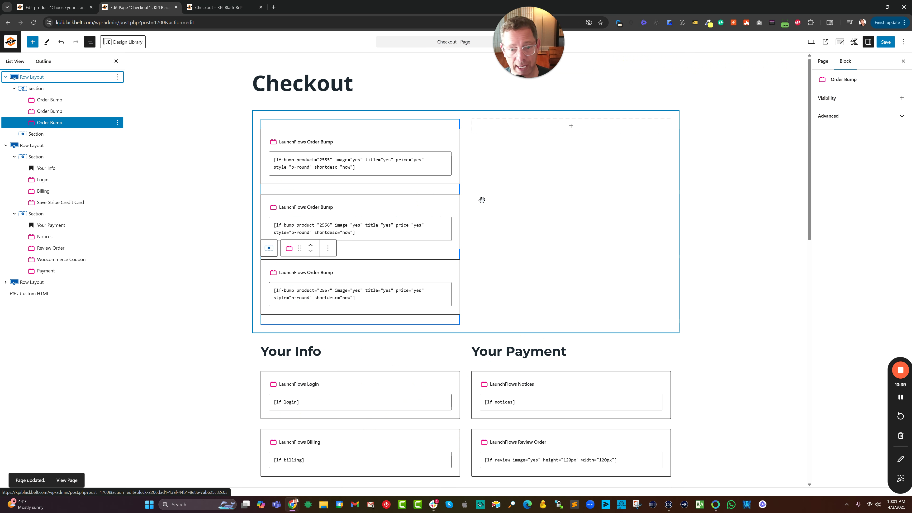
pyautogui.click(52, 77)
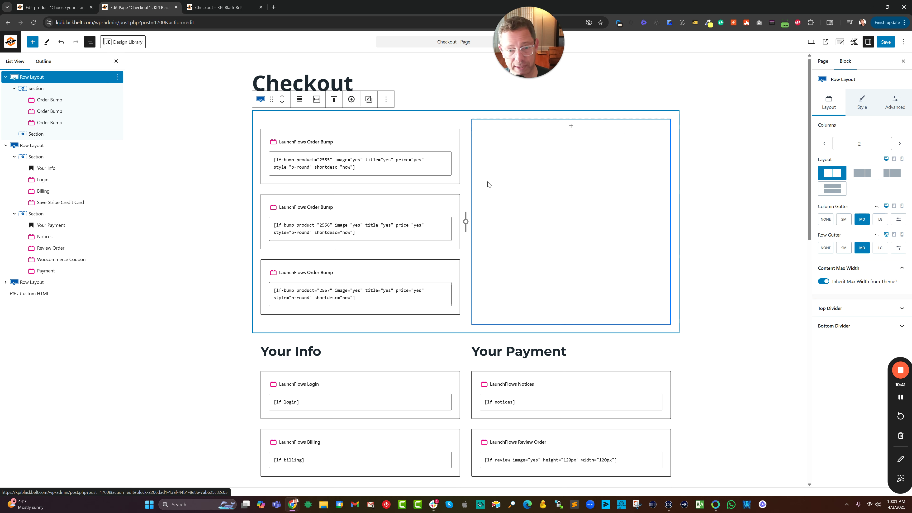
# Widen the left column of the Row Layout containing the order bumps, save the page, and reload the live checkout to check it
pyautogui.moveTo(467, 222)
pyautogui.moveTo(487, 224); pyautogui.dragTo(509, 223)
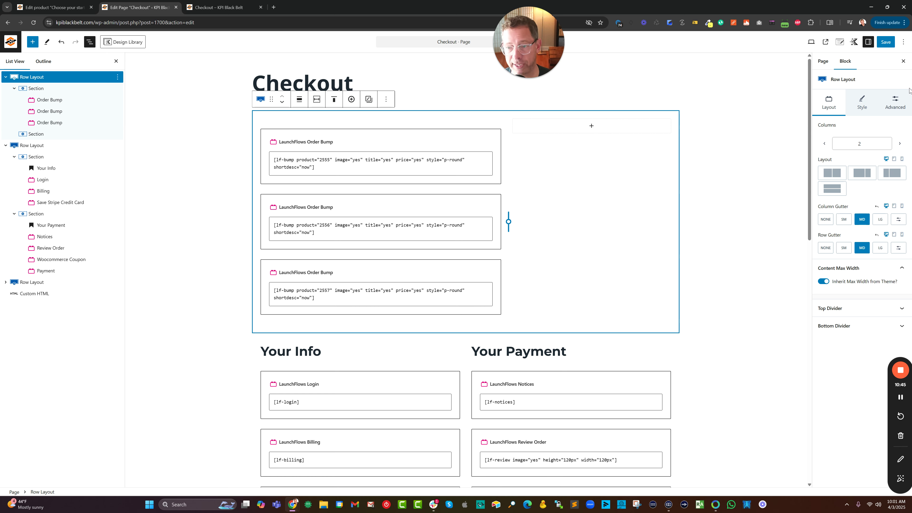
pyautogui.click(886, 41)
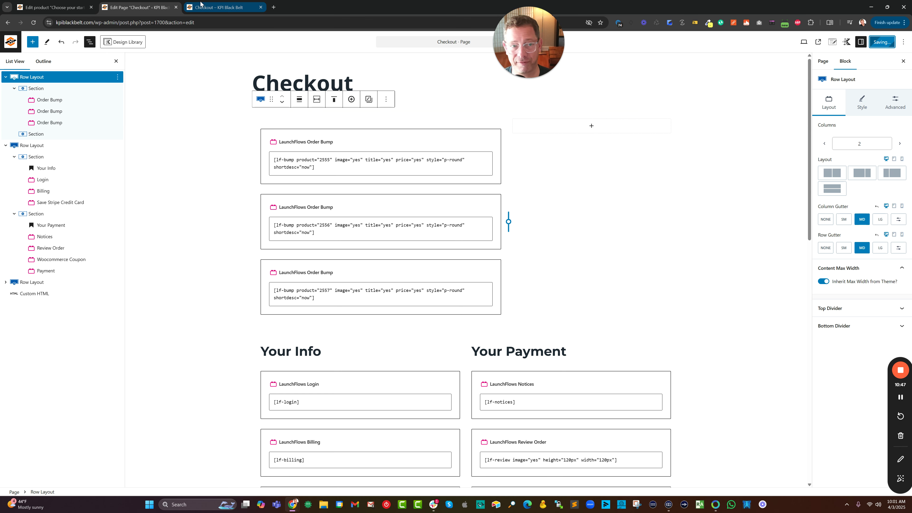
pyautogui.click(211, 7)
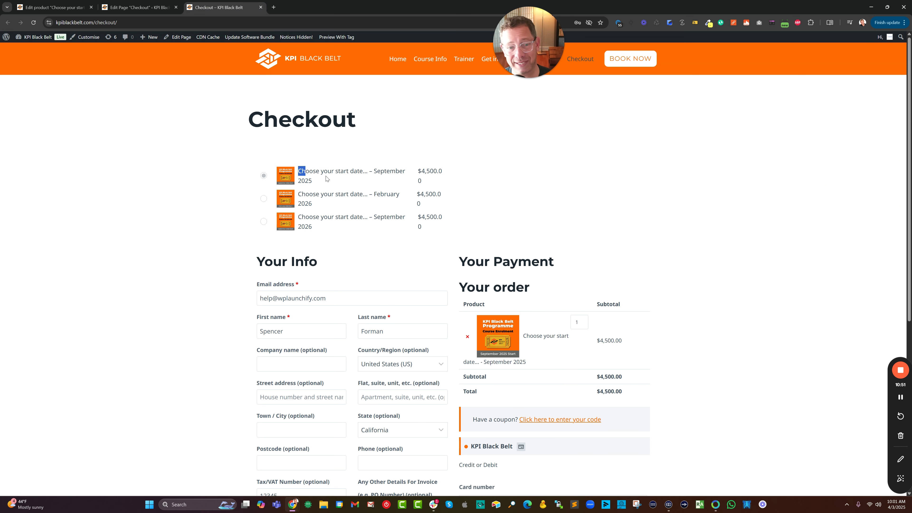
pyautogui.moveTo(303, 174); pyautogui.dragTo(339, 183)
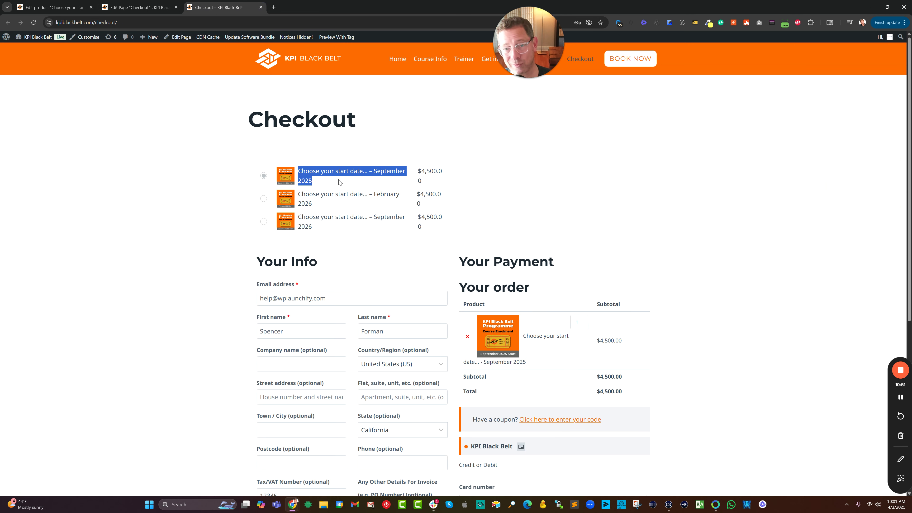
pyautogui.click(33, 23)
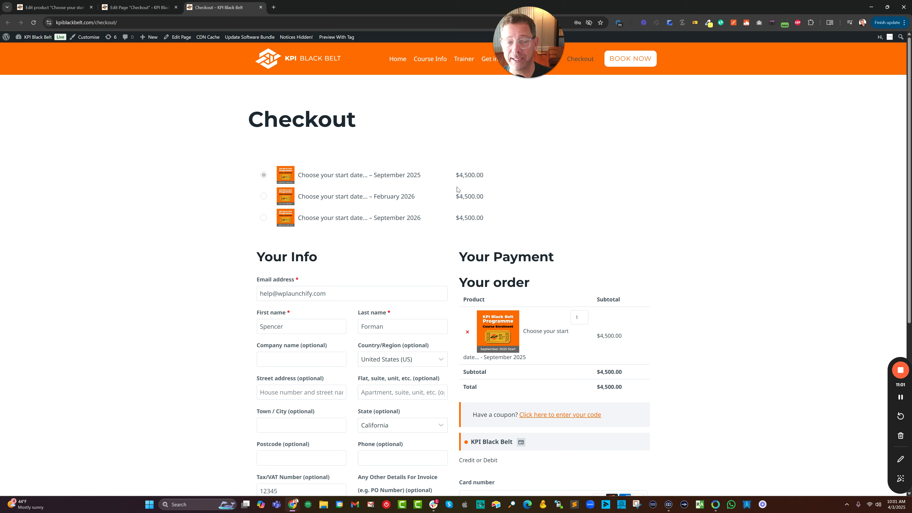
# Disable the Checkout page's transparent header and page title, save the page, and reload the live checkout
pyautogui.click(158, 7)
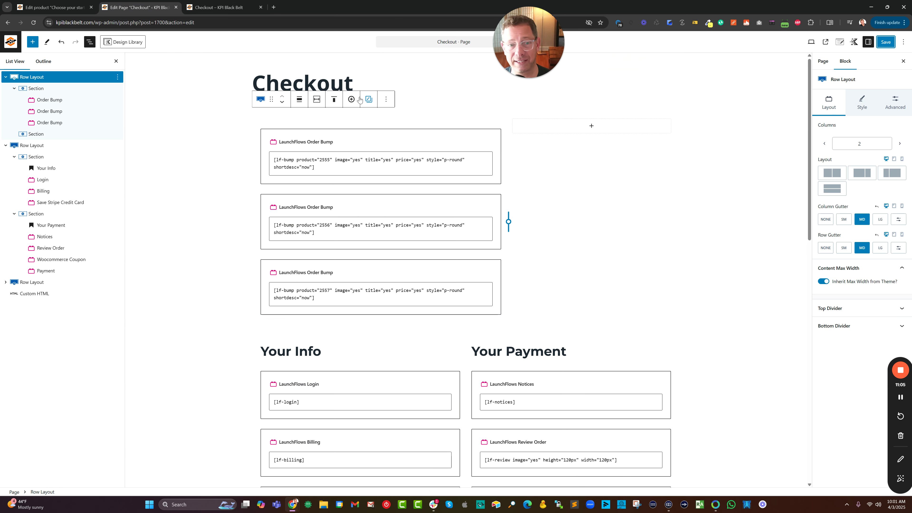
pyautogui.click(839, 42)
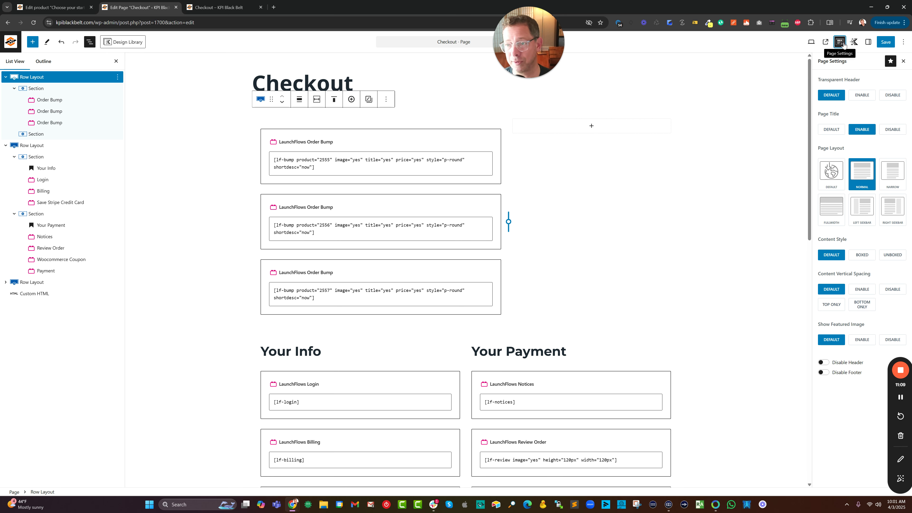
pyautogui.click(897, 96)
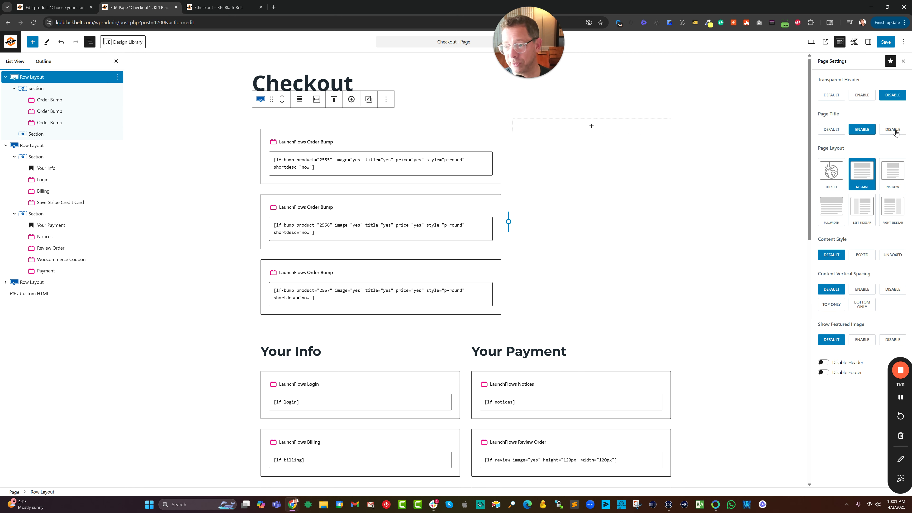
pyautogui.click(896, 131)
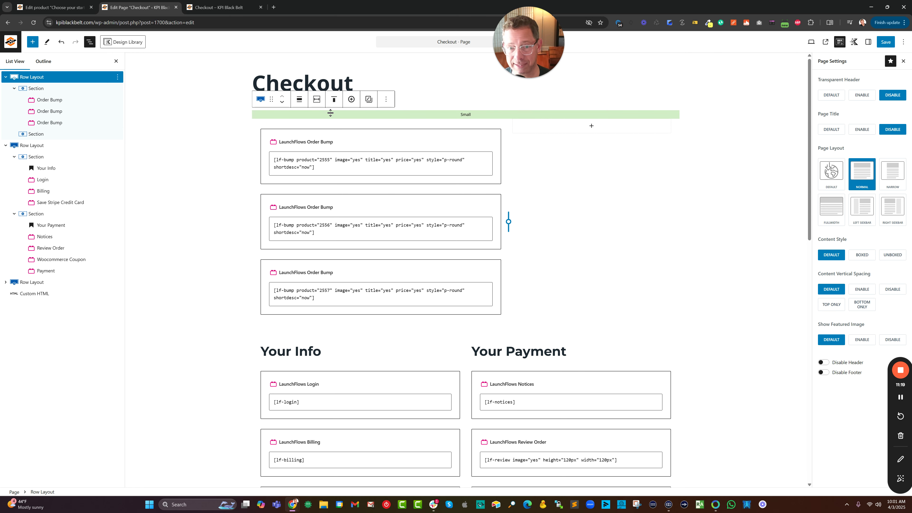
pyautogui.hotkey('ctrl', 's')
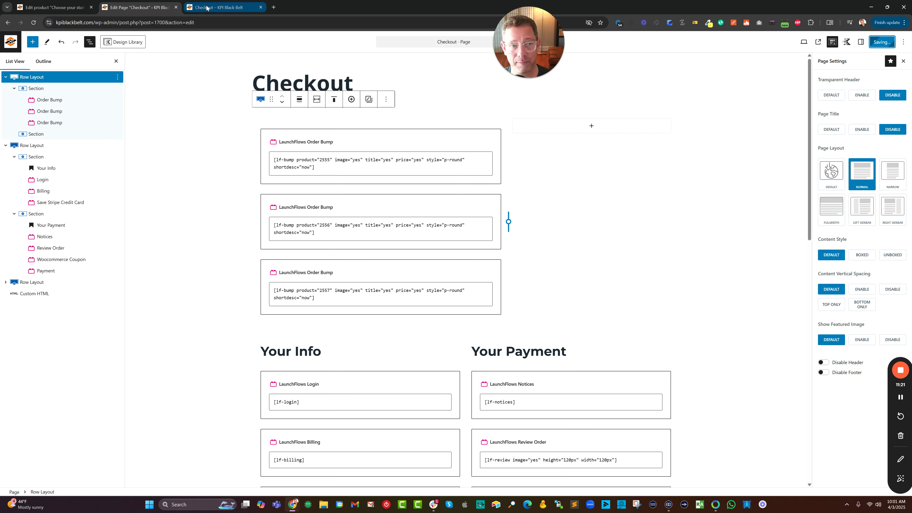
pyautogui.click(204, 5)
pyautogui.click(33, 22)
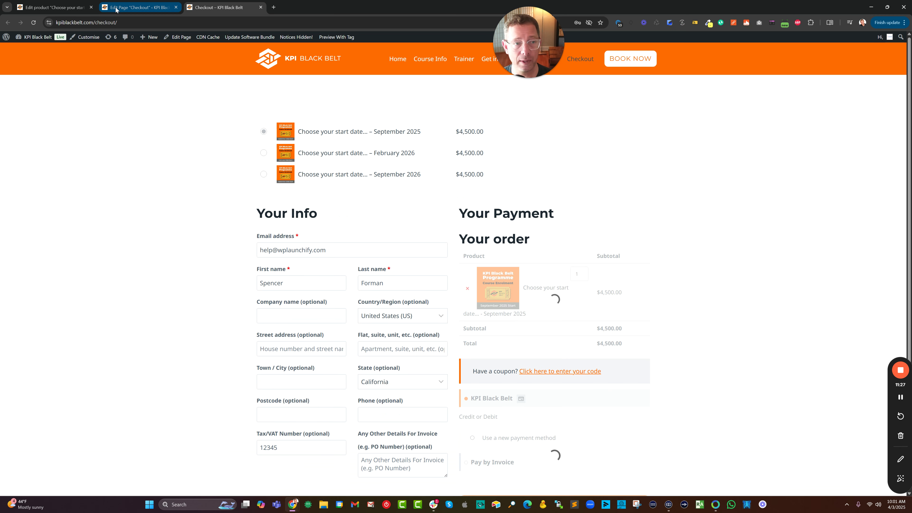
# Insert a Text (Adv) block above the first Order Bump
pyautogui.click(137, 7)
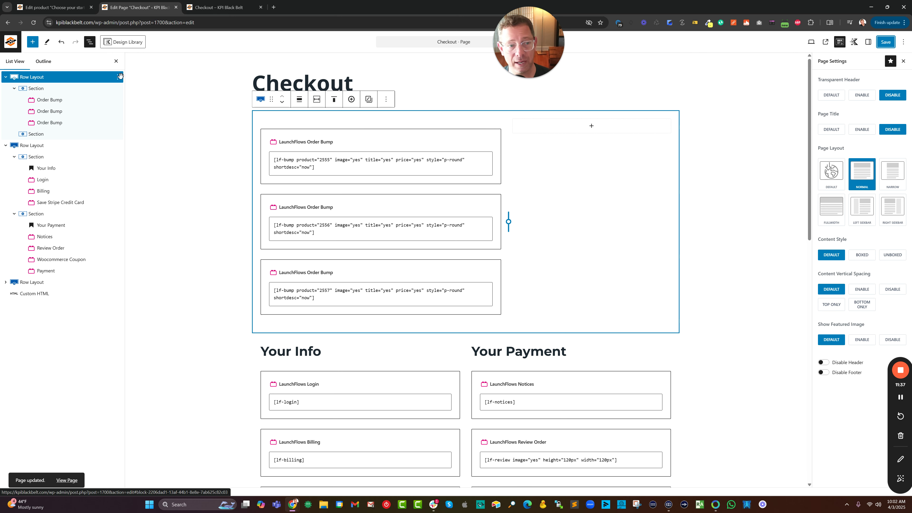
pyautogui.click(112, 88)
pyautogui.click(116, 104)
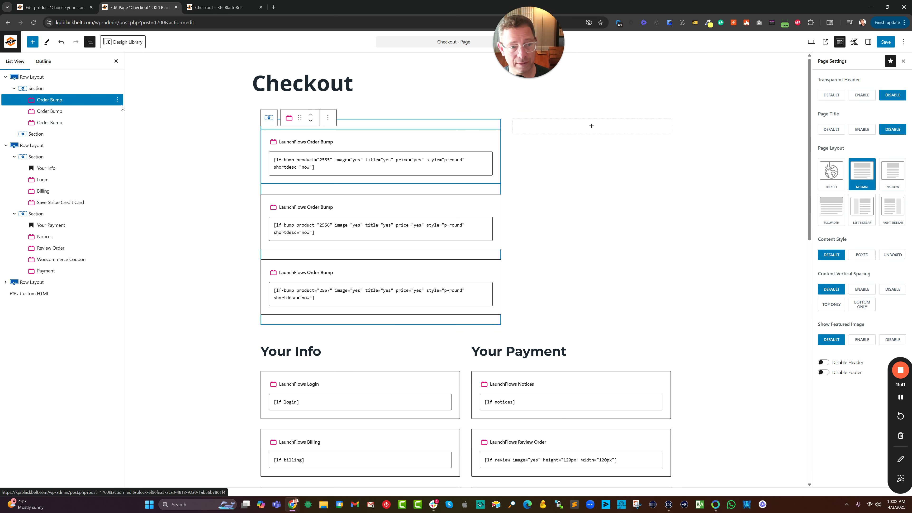
pyautogui.click(118, 102)
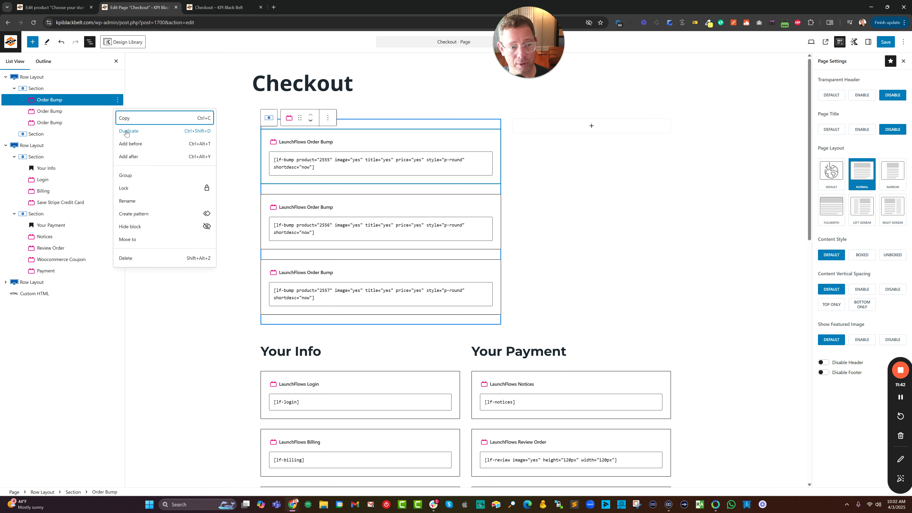
pyautogui.click(129, 144)
pyautogui.write('/head')
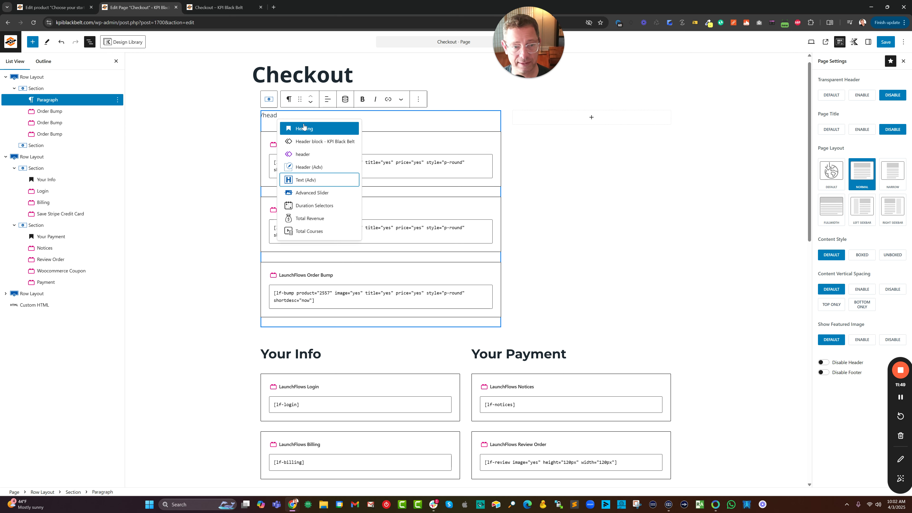
pyautogui.press('Return')
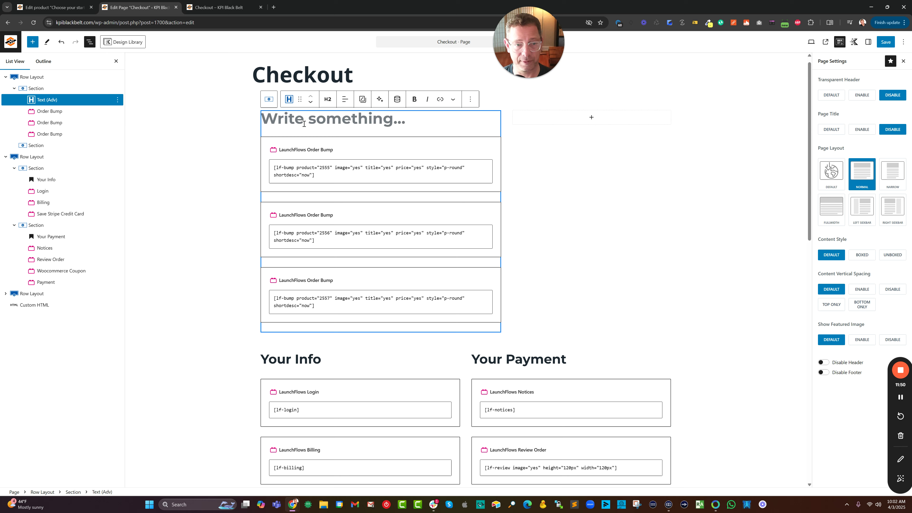
# Make the new text block an H3 heading reading "Checkout", save the page, and reload the live checkout to check it
pyautogui.click(328, 99)
pyautogui.click(337, 152)
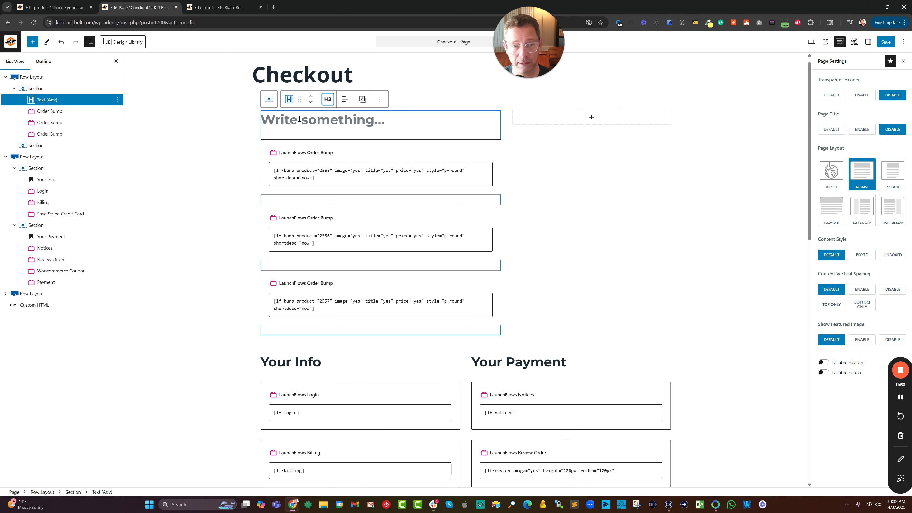
pyautogui.write('Checkout')
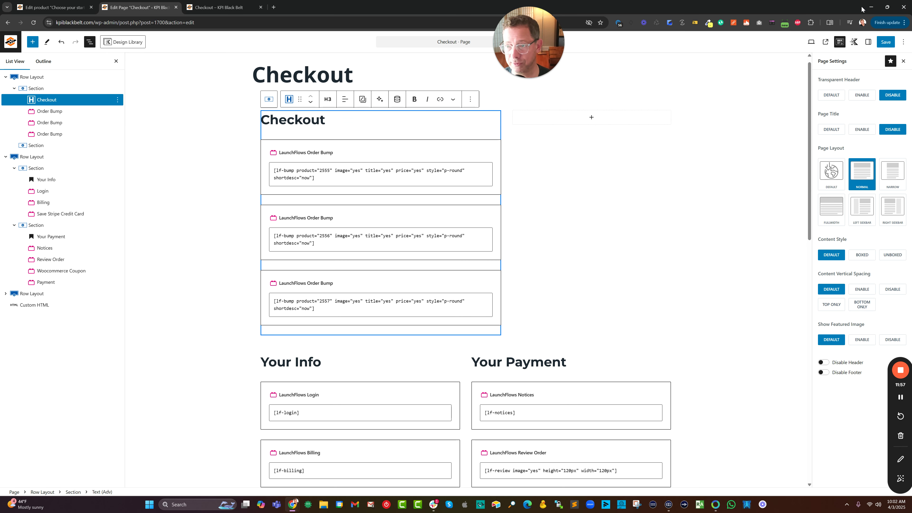
pyautogui.click(885, 42)
pyautogui.click(219, 7)
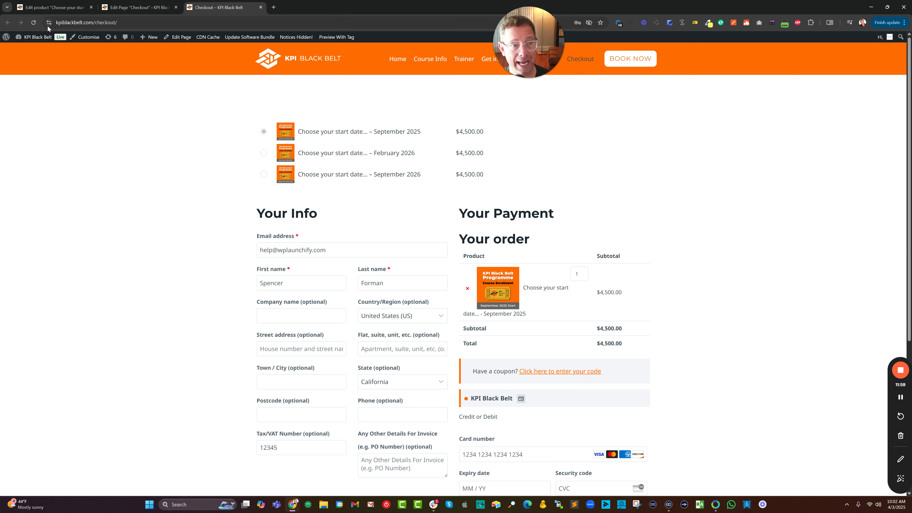
pyautogui.click(34, 23)
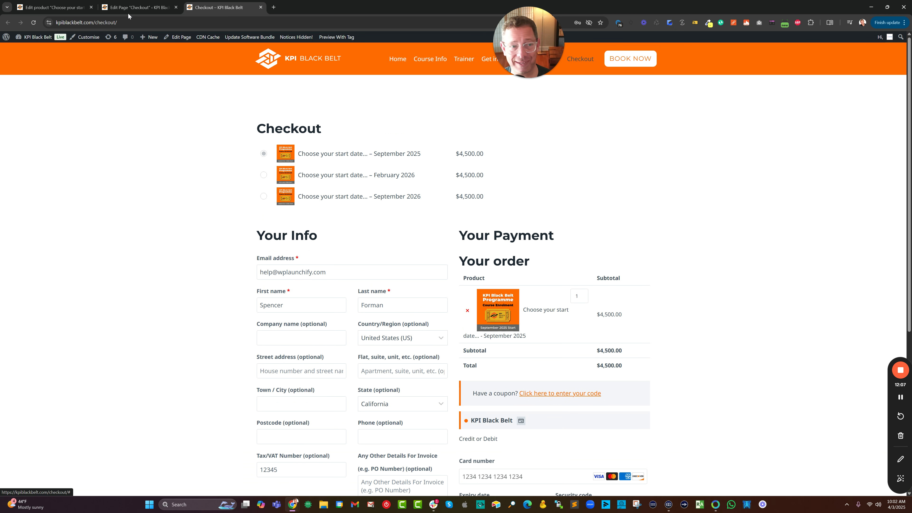
# Delete the Checkout heading block above the order bumps in the page editor
pyautogui.click(137, 7)
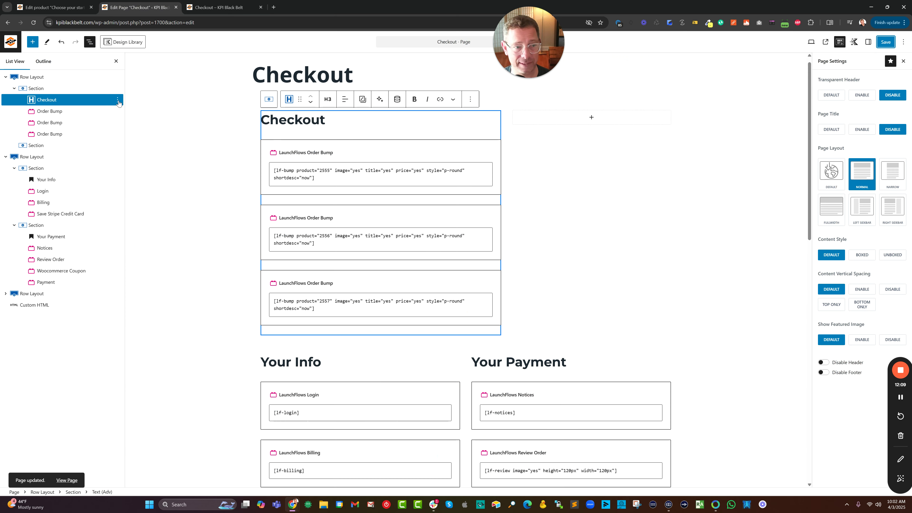
pyautogui.click(118, 99)
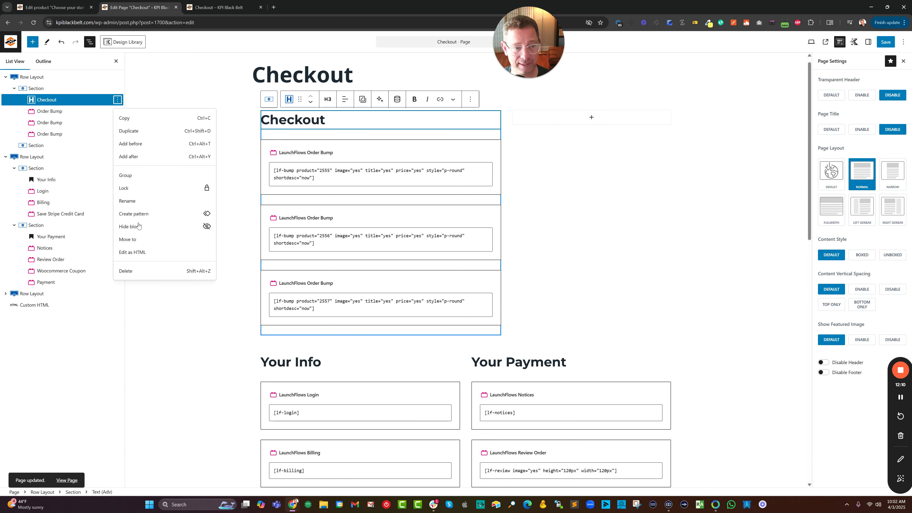
pyautogui.click(133, 270)
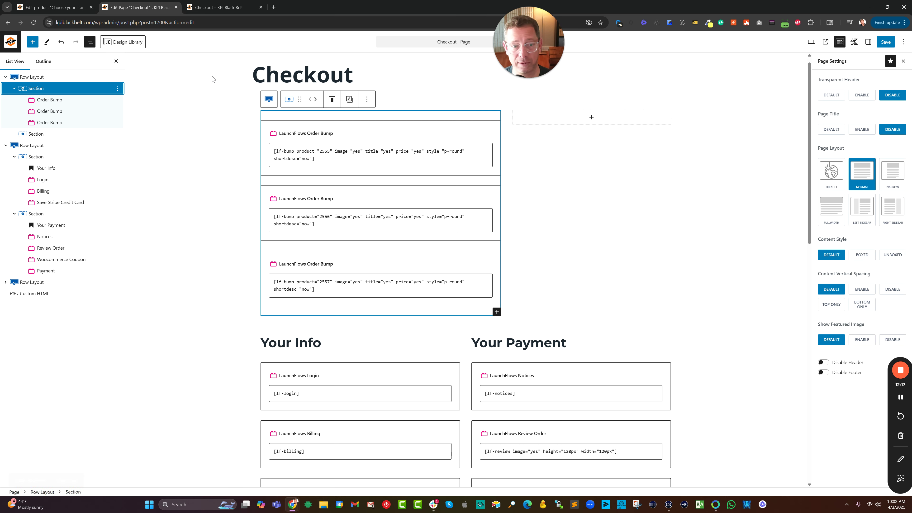
# Rename the "Choose your start date..." product to "KPI Black Belt" and save it
pyautogui.hotkey('ctrl', 'shift', 'Tab')
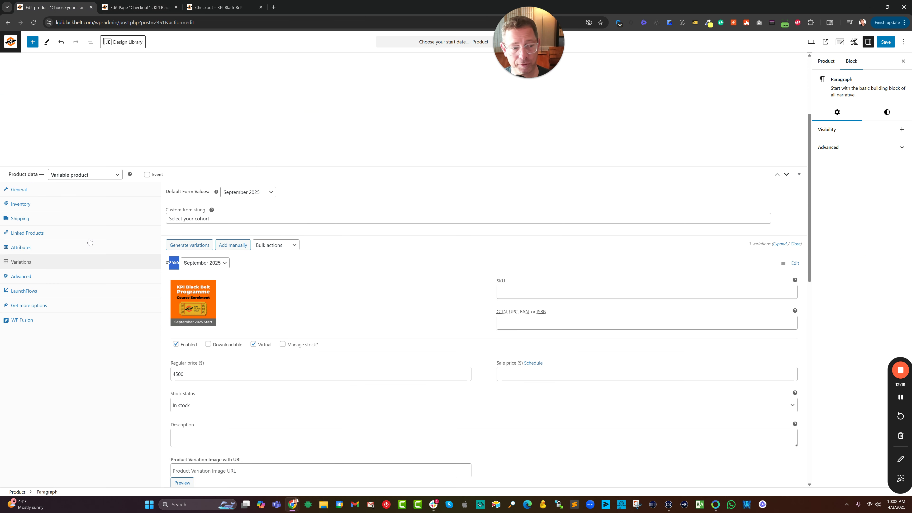
pyautogui.scroll(4, 76, 221)
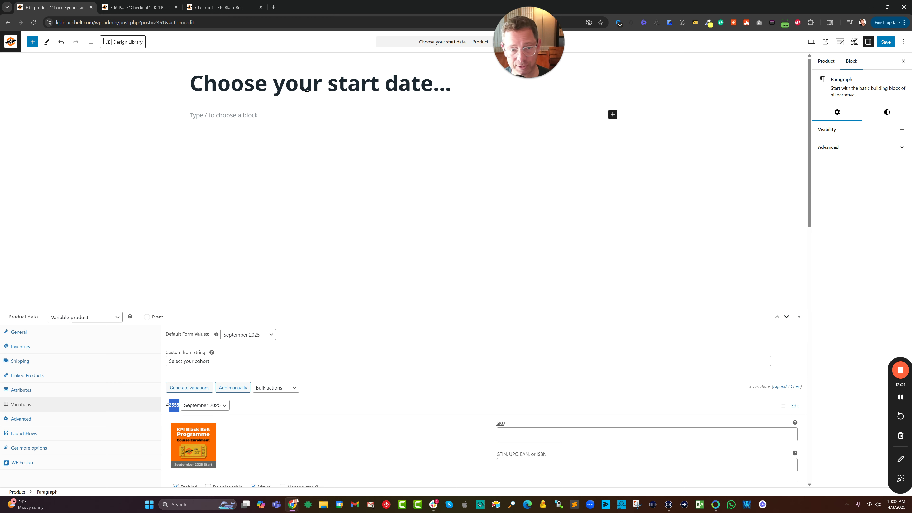
pyautogui.moveTo(194, 84); pyautogui.dragTo(461, 80)
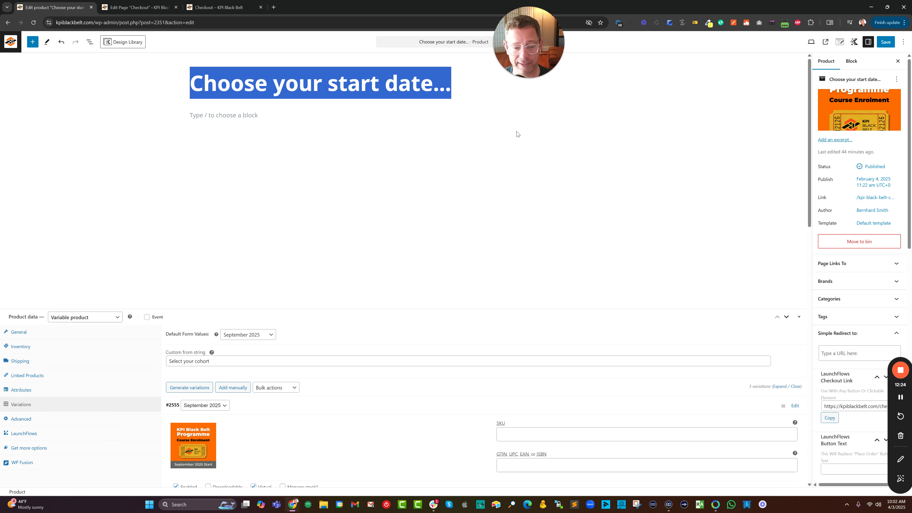
pyautogui.write('KPI')
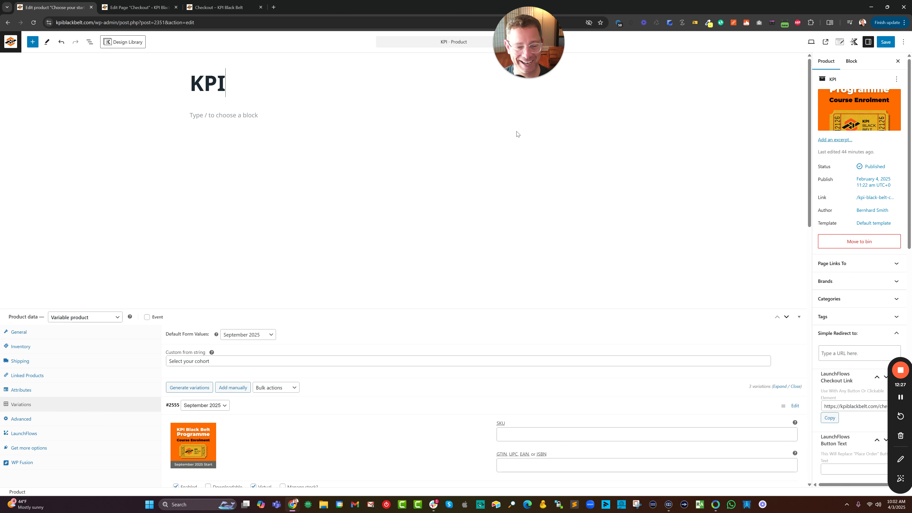
pyautogui.write(' Black Belt')
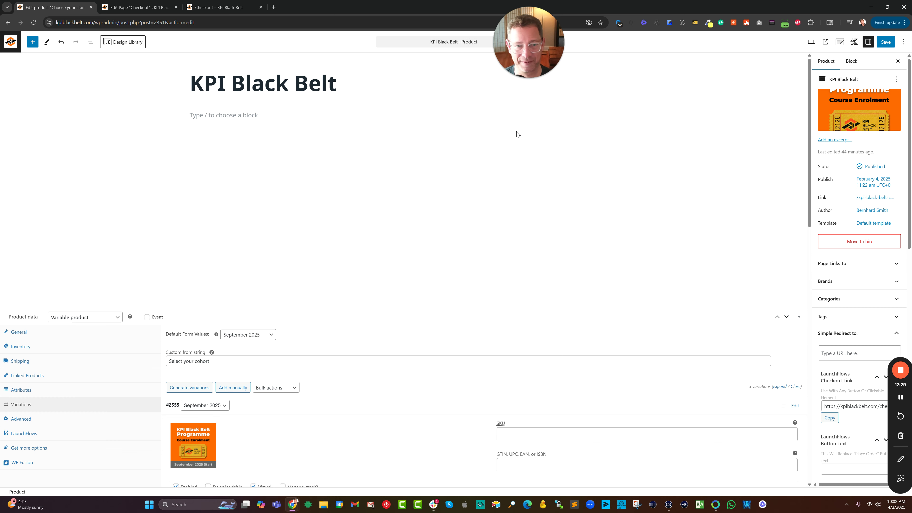
pyautogui.click(886, 42)
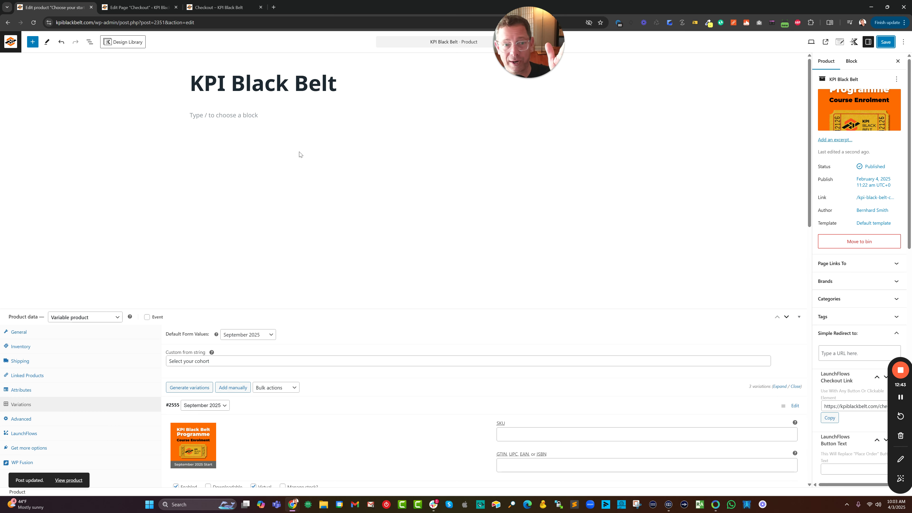
# Examine the September 2025 variation's Custom price string, and reload the live checkout page to check the product titles
pyautogui.scroll(-2, 259, 312)
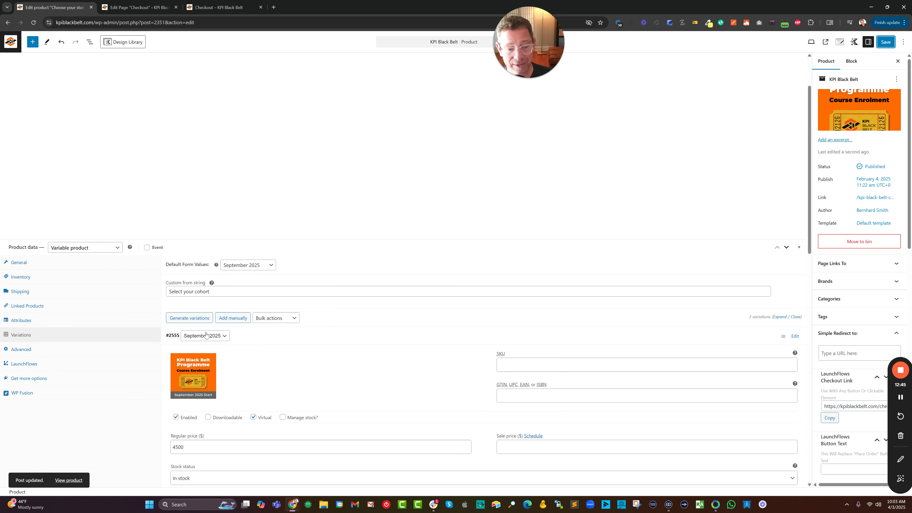
pyautogui.scroll(-3, 230, 340)
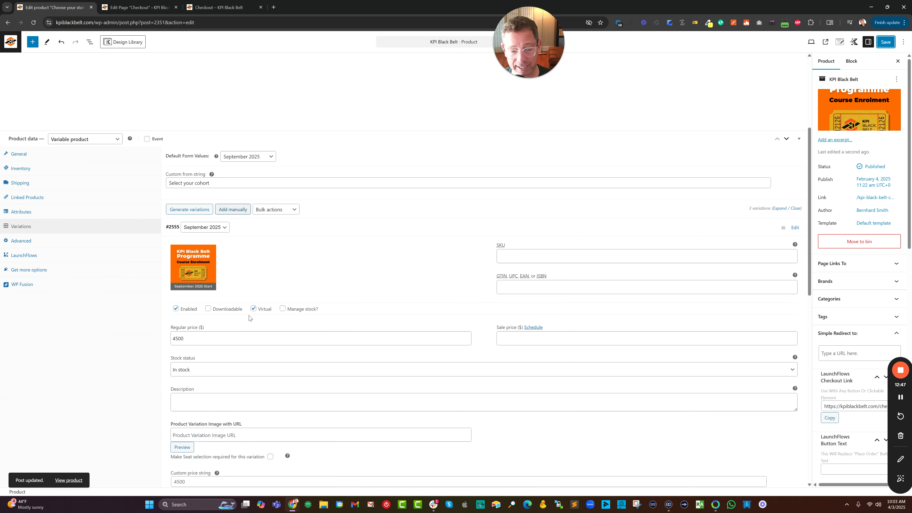
pyautogui.scroll(-4, 216, 324)
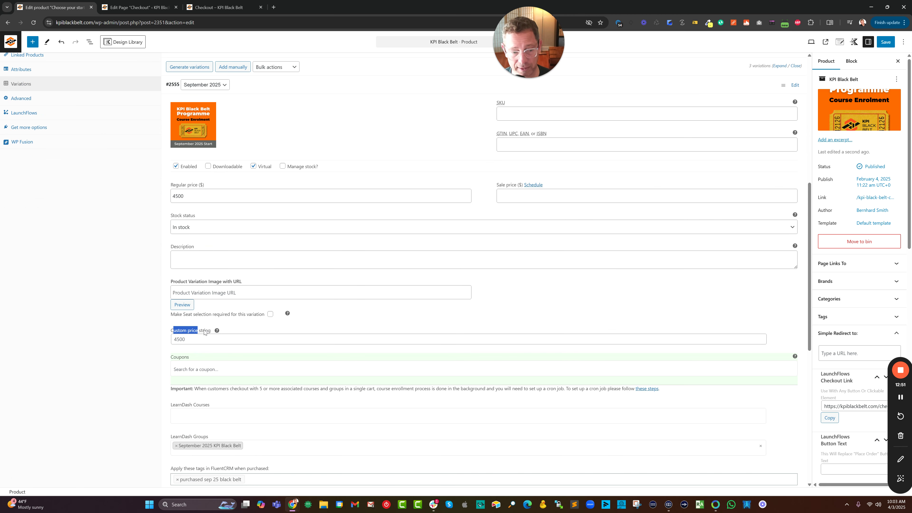
pyautogui.click(172, 339)
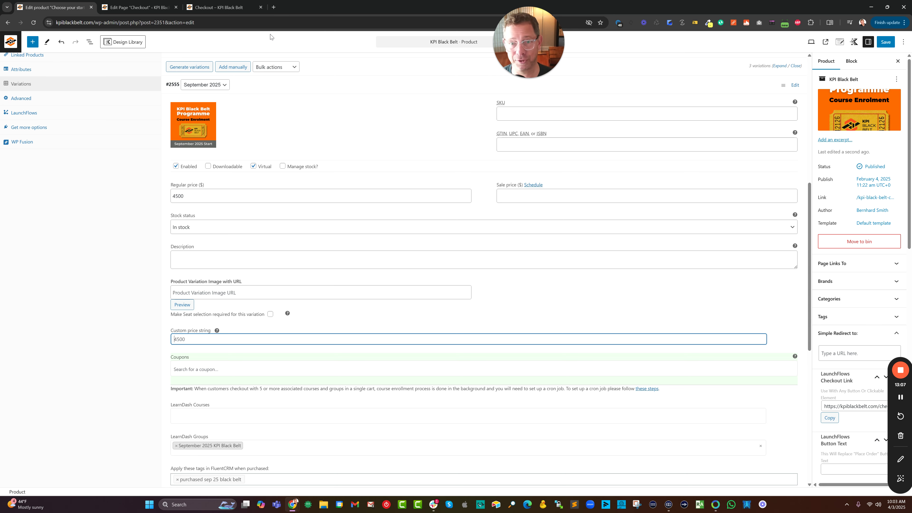
pyautogui.click(227, 10)
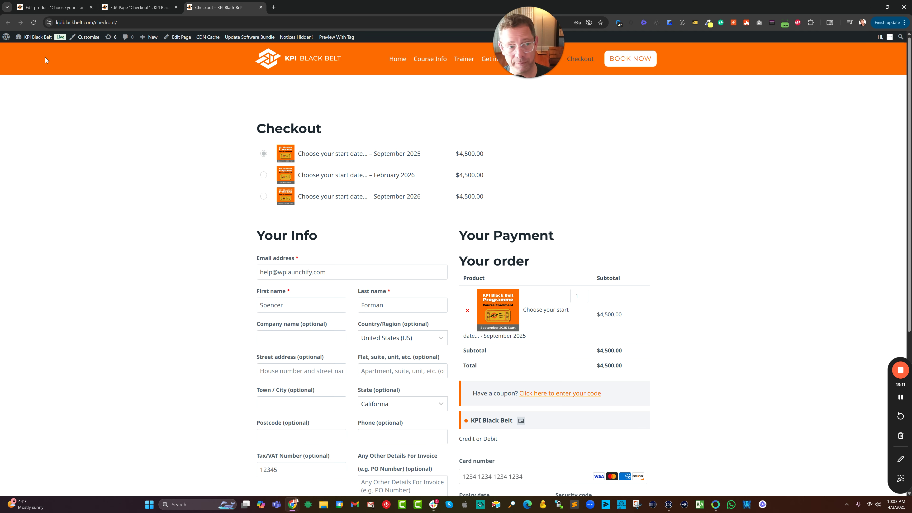
pyautogui.click(36, 23)
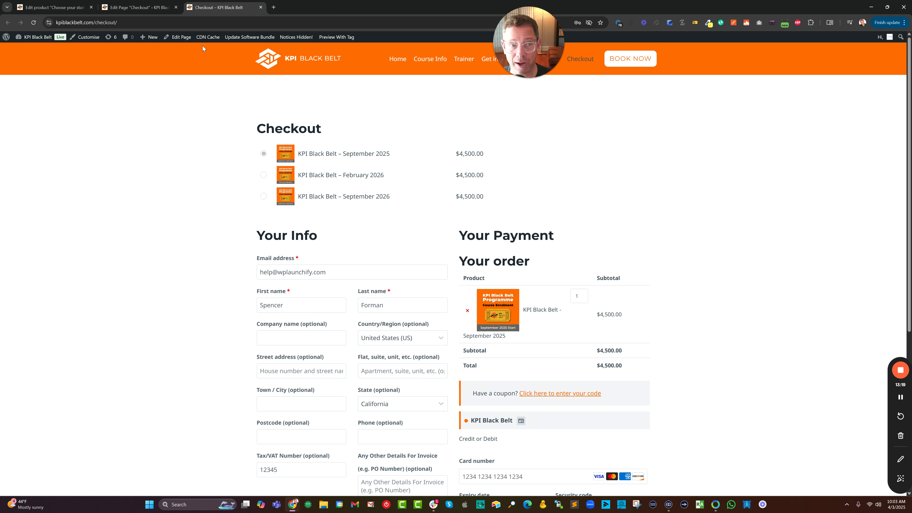
pyautogui.click(138, 7)
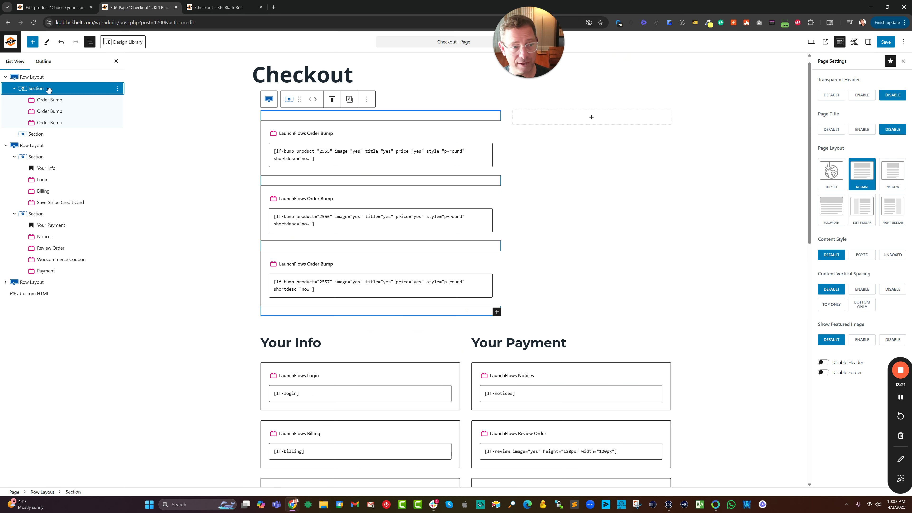
pyautogui.click(69, 100)
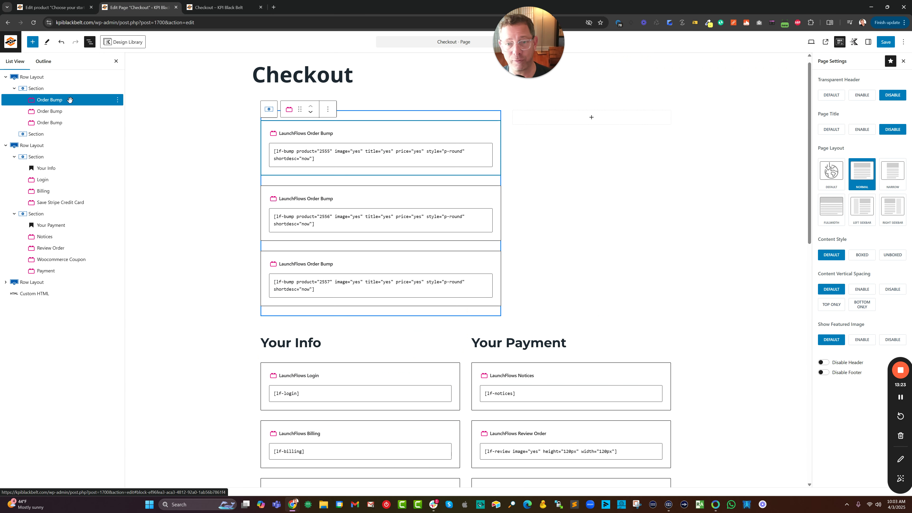
pyautogui.click(54, 89)
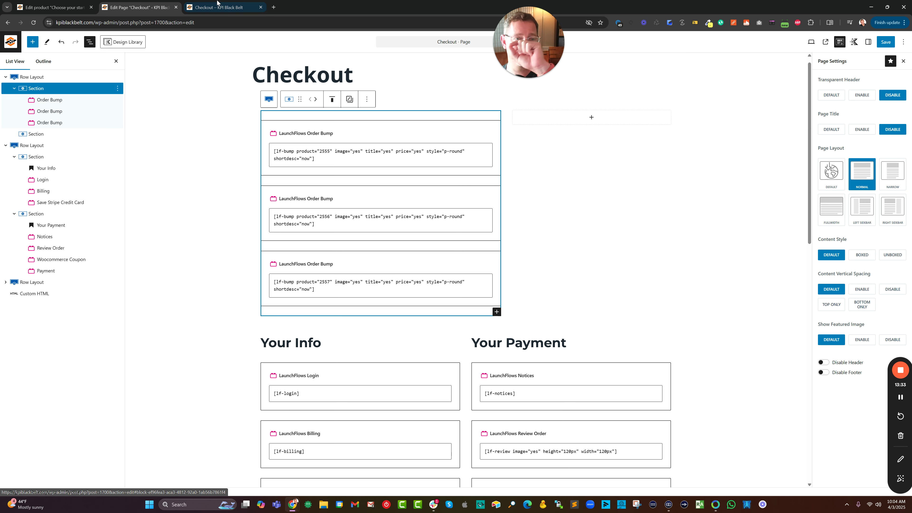
pyautogui.click(214, 9)
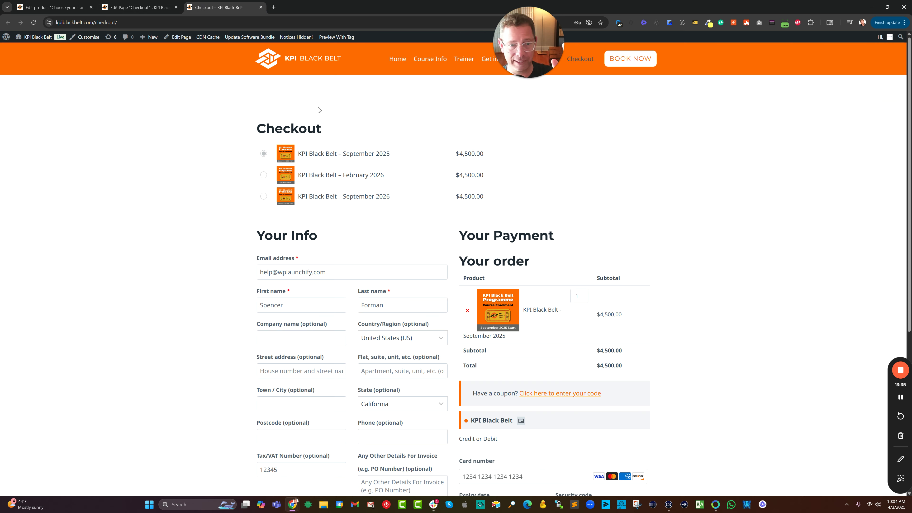
# Insert a Text (Adv) block above the first Order Bump in the top Row Layout of the Checkout page
pyautogui.click(141, 7)
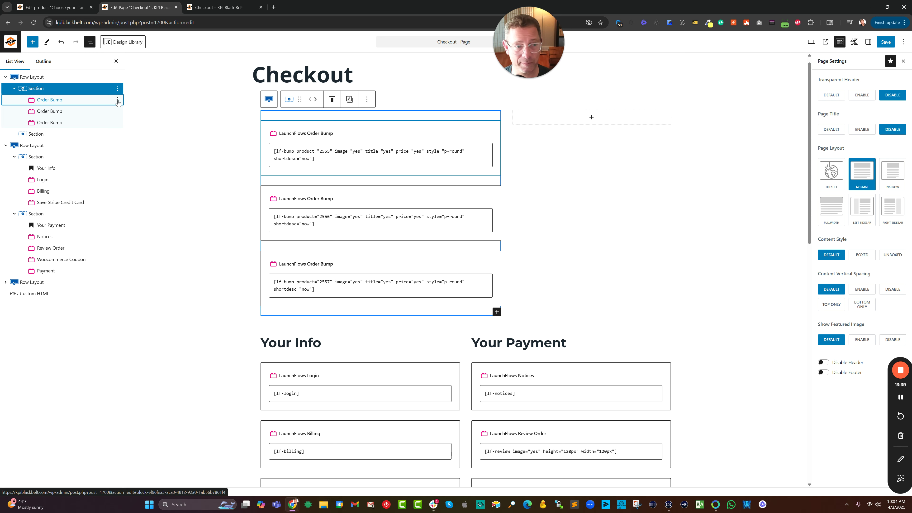
pyautogui.click(118, 102)
pyautogui.click(118, 100)
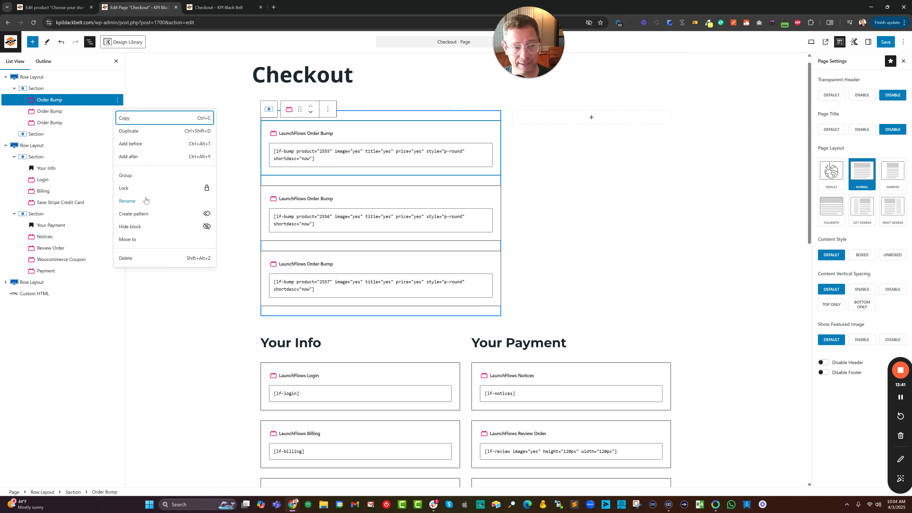
pyautogui.click(139, 148)
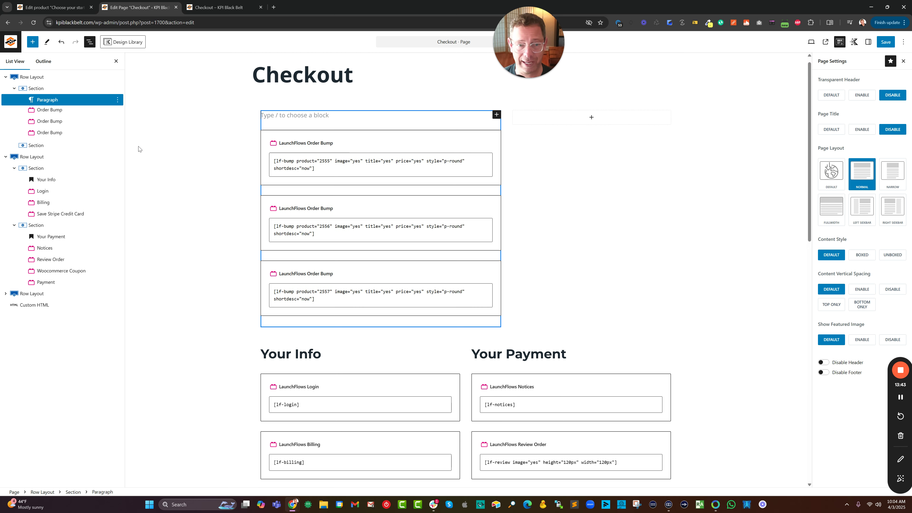
pyautogui.write('/hea')
pyautogui.press('Down')
pyautogui.press('Down')
pyautogui.press('Down')
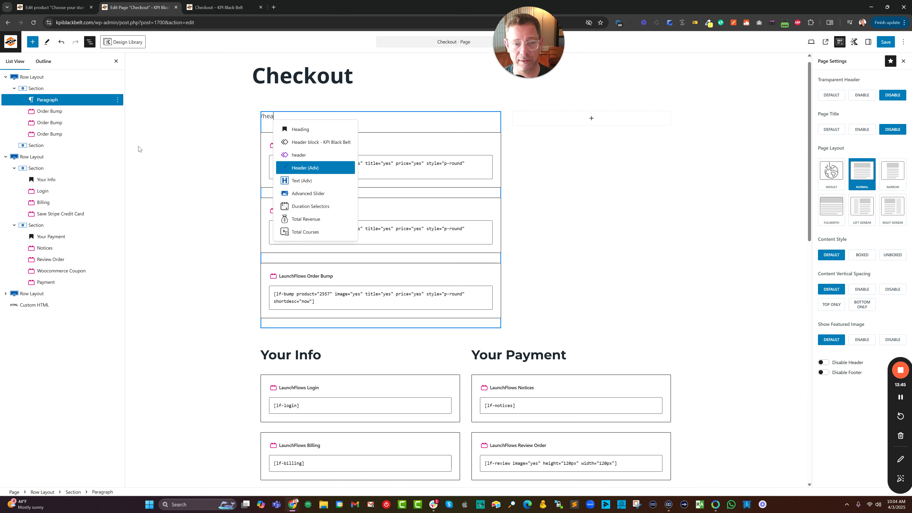
pyautogui.press('Down')
pyautogui.press('Return')
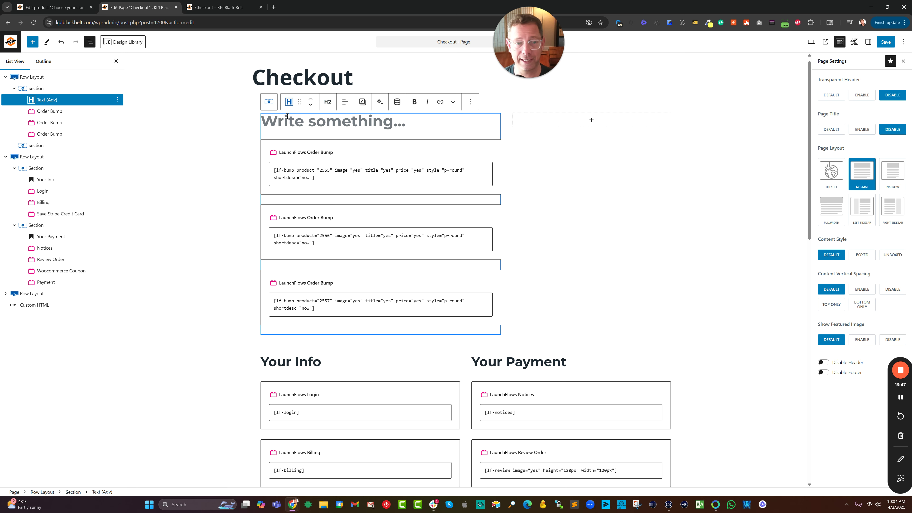
# Make the new text block a paragraph and enter the text "Please choose your start date:"
pyautogui.click(327, 103)
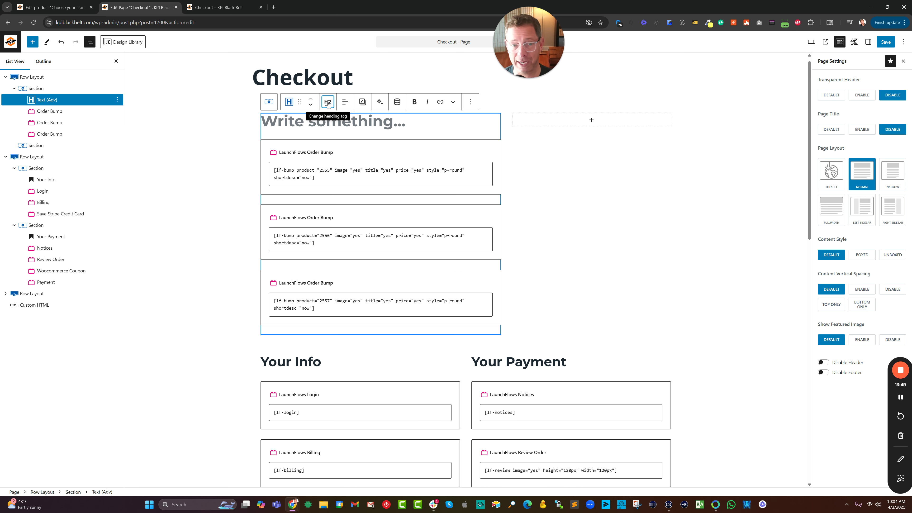
pyautogui.click(343, 212)
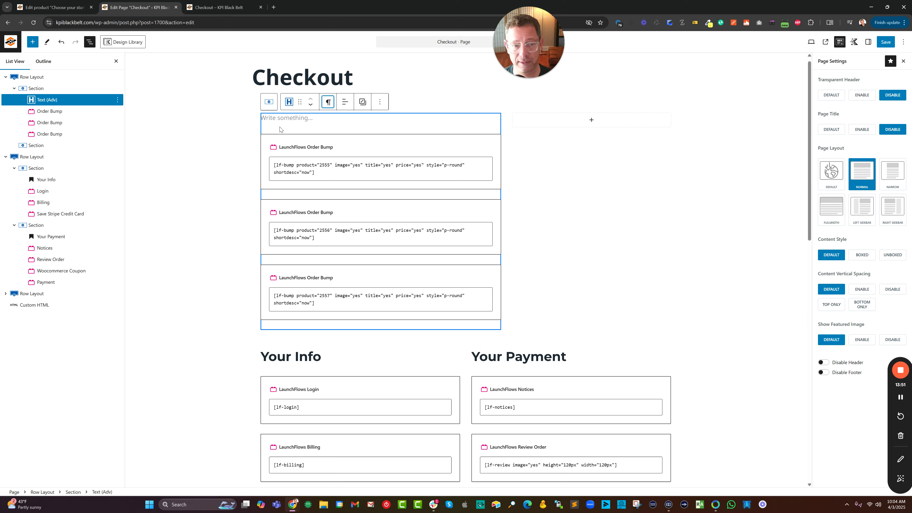
pyautogui.write('Pl')
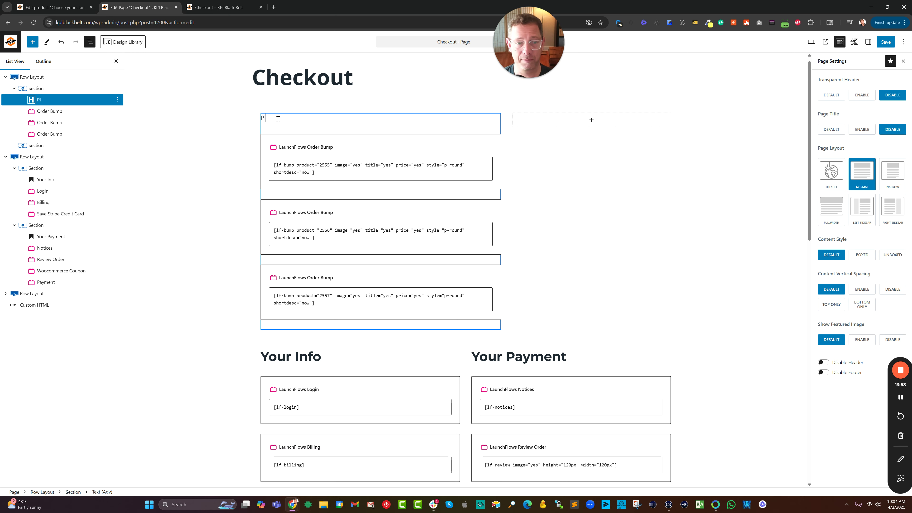
pyautogui.write('ease choose your start date:')
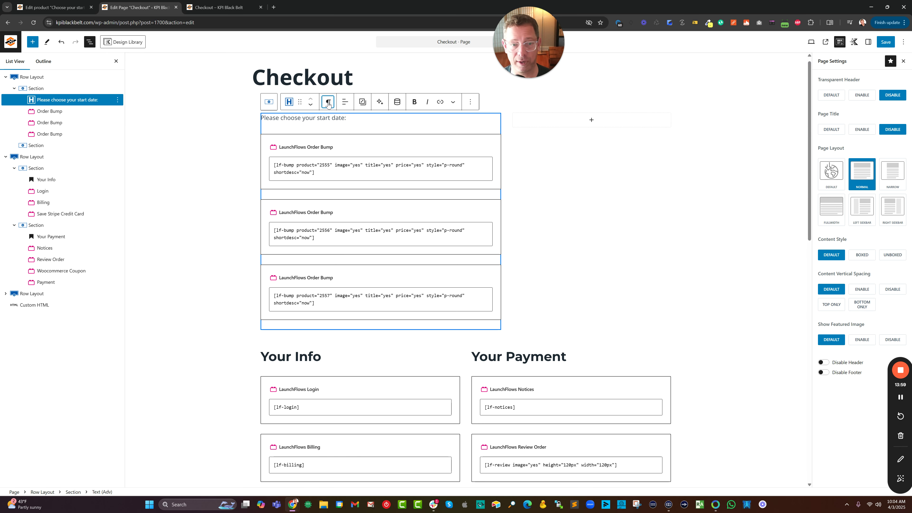
# Try Heading 6 for the start date text, and settle on Heading 5
pyautogui.click(328, 103)
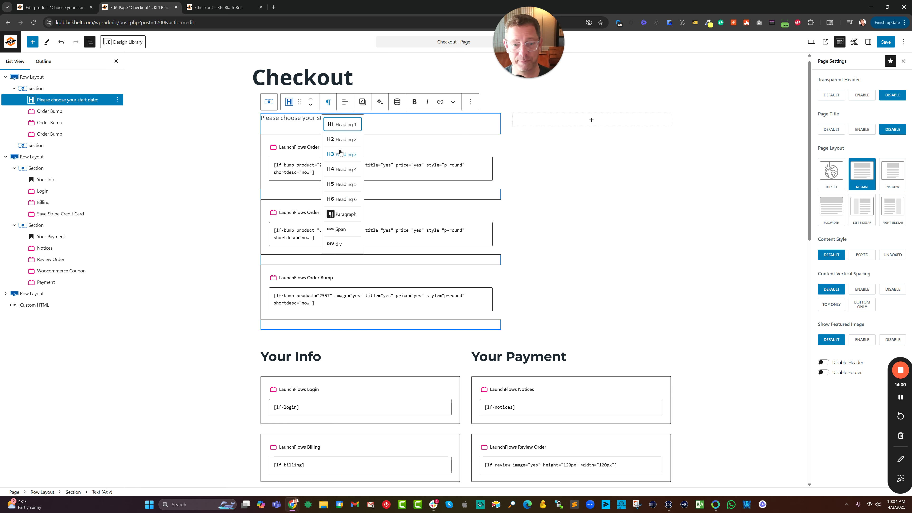
pyautogui.click(341, 199)
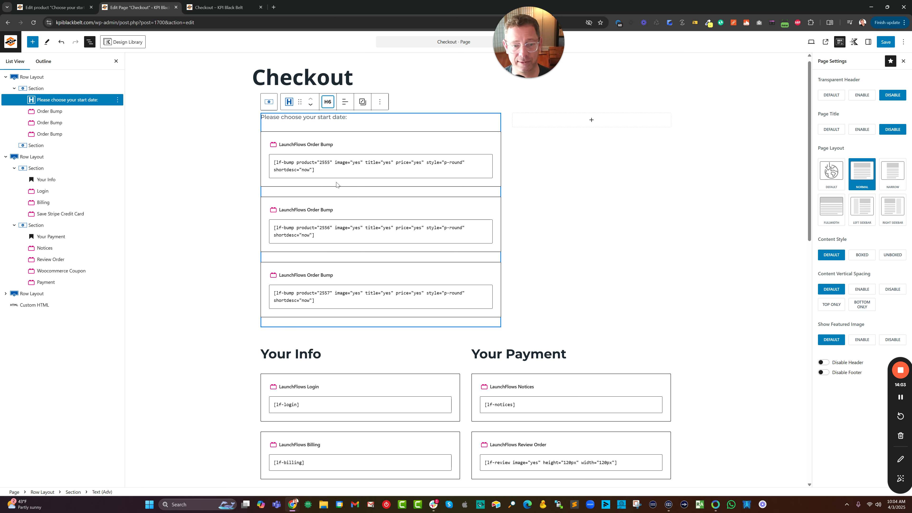
pyautogui.click(327, 102)
pyautogui.click(341, 184)
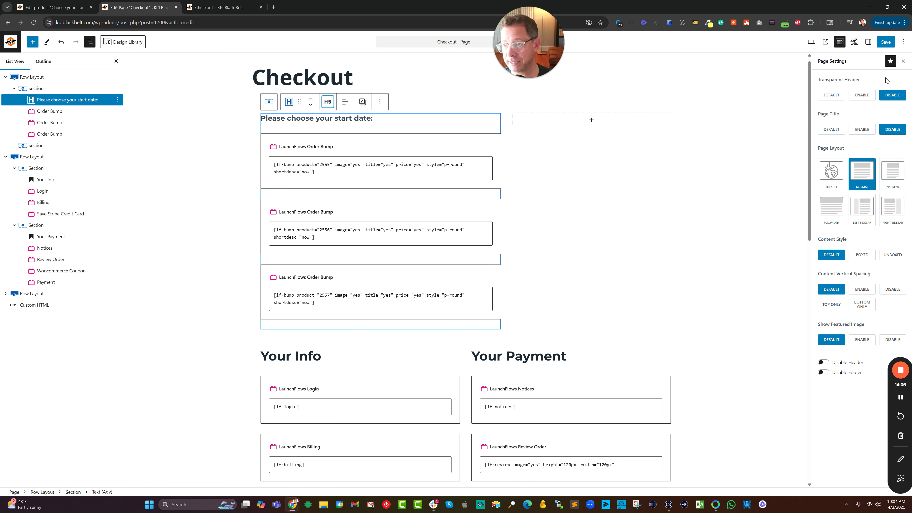
# Review the start date heading's font size options, save the page, and reload the live checkout to check the heading
pyautogui.click(868, 42)
pyautogui.click(348, 117)
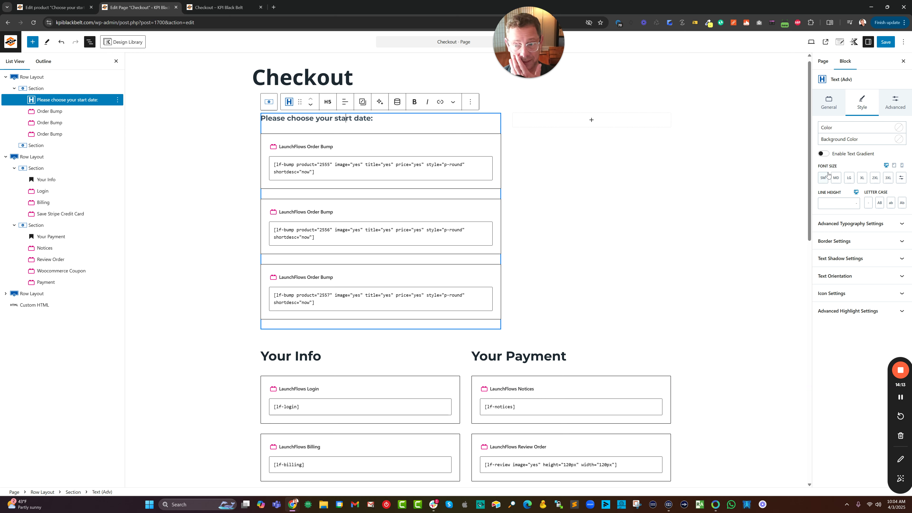
pyautogui.click(900, 179)
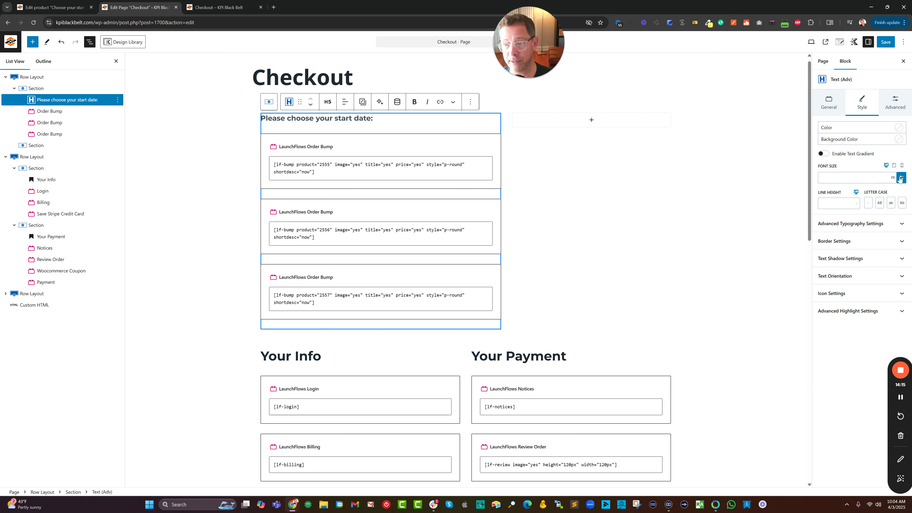
pyautogui.click(900, 178)
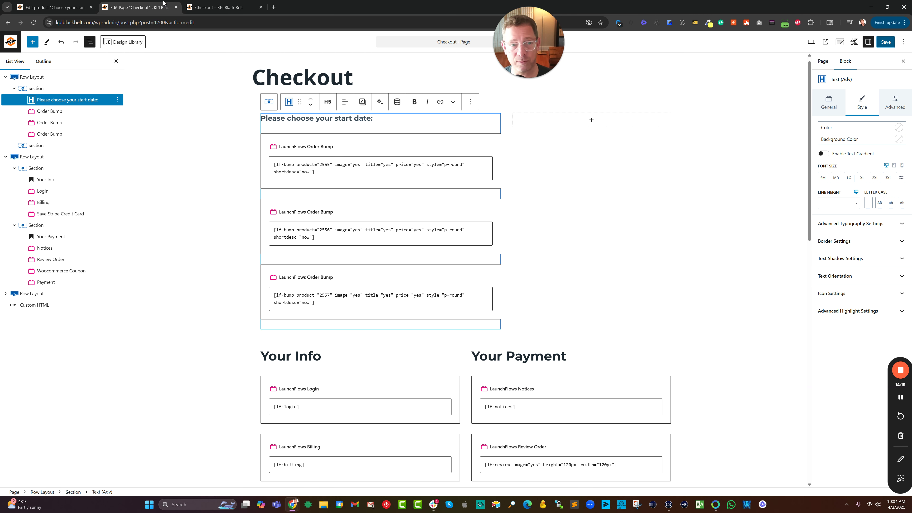
pyautogui.click(219, 7)
pyautogui.click(34, 24)
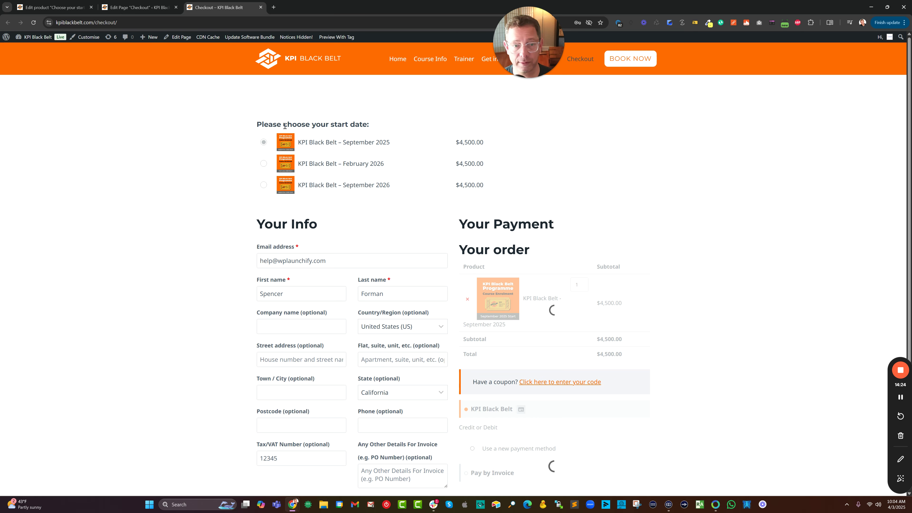
# Set the background color of the Row Layout holding the Order Bumps to the light grey F3F4F7
pyautogui.click(130, 8)
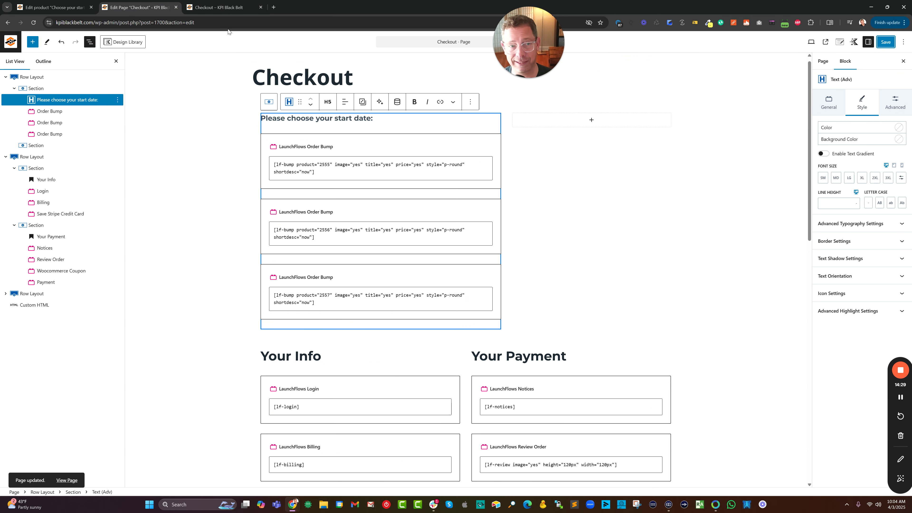
pyautogui.click(54, 77)
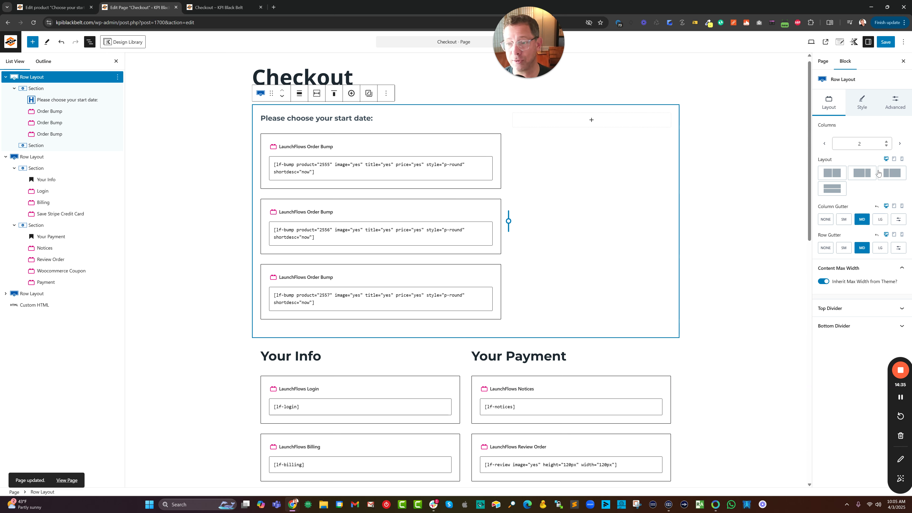
pyautogui.click(863, 107)
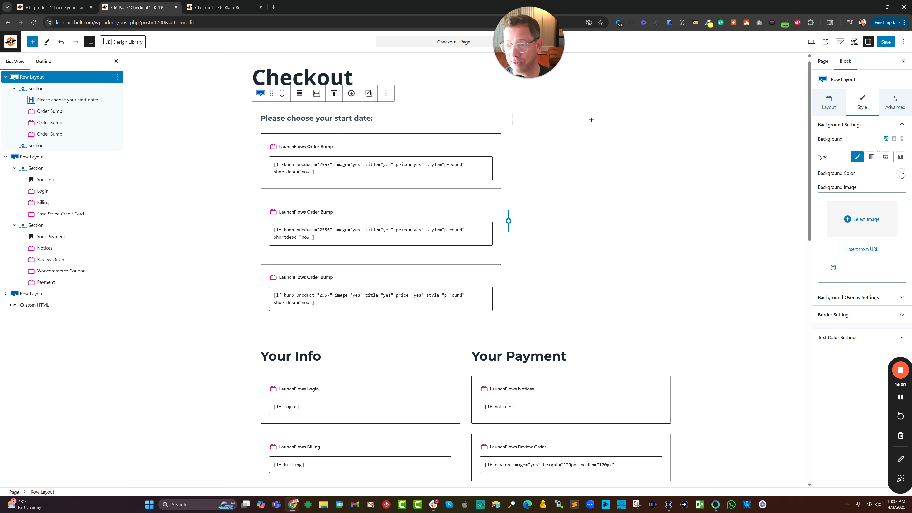
pyautogui.click(901, 174)
pyautogui.click(870, 158)
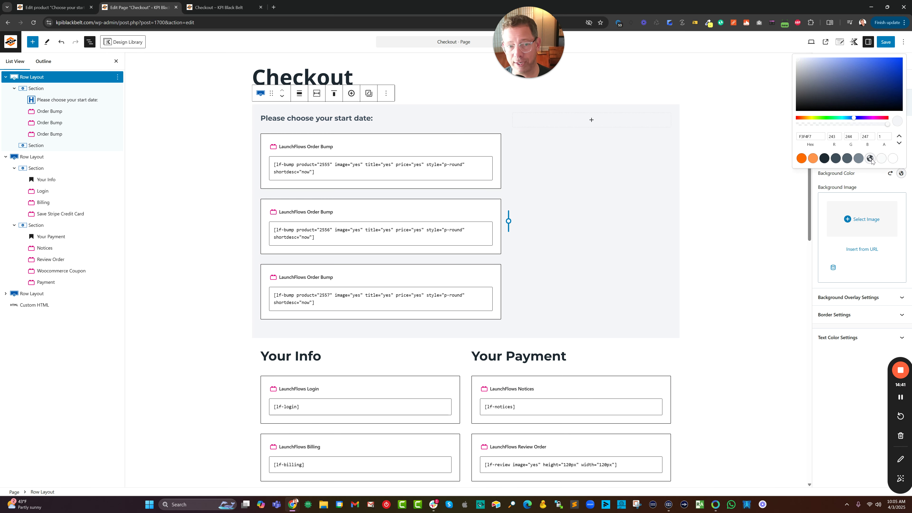
# Give the grey Row Layout a border radius of 10 px on all corners
pyautogui.click(865, 317)
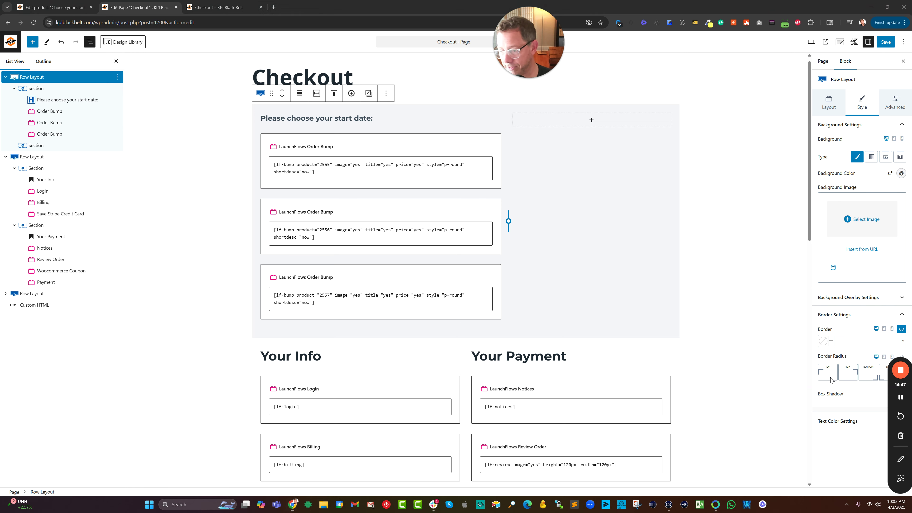
pyautogui.click(902, 357)
pyautogui.click(883, 374)
pyautogui.write('10')
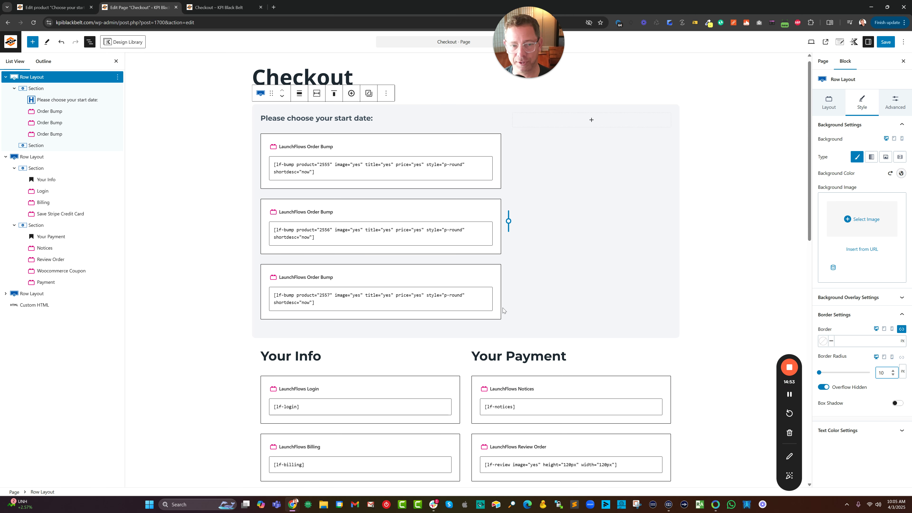
# Check the row's padding and margin settings, save the page, and reload the live checkout to view the grey box
pyautogui.click(892, 104)
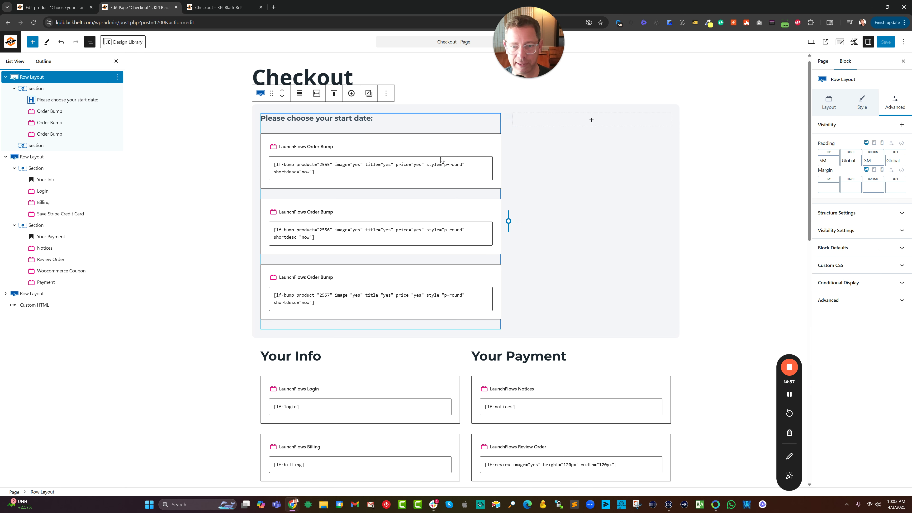
pyautogui.hotkey('ctrl', 's')
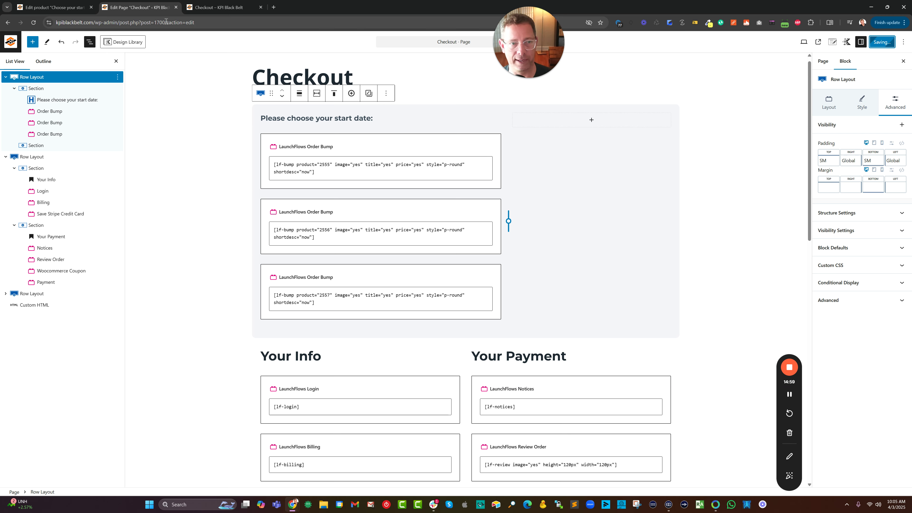
pyautogui.click(206, 11)
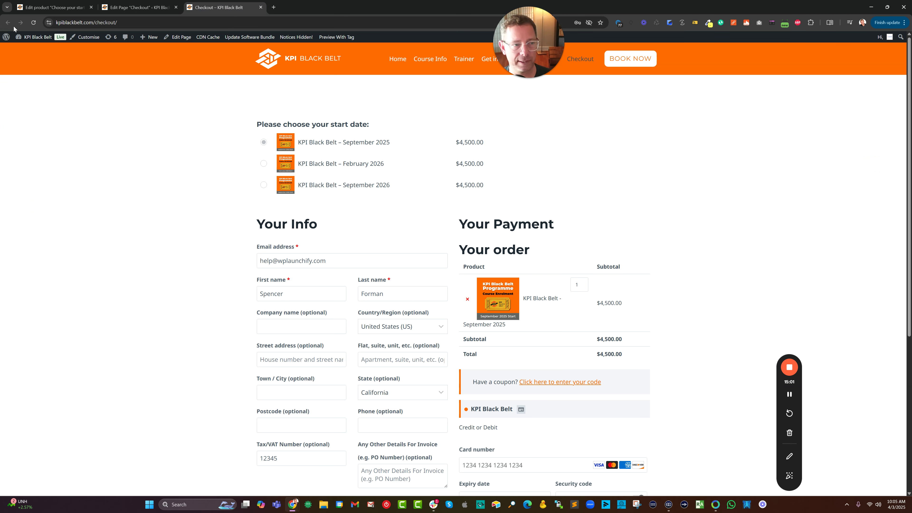
pyautogui.click(34, 23)
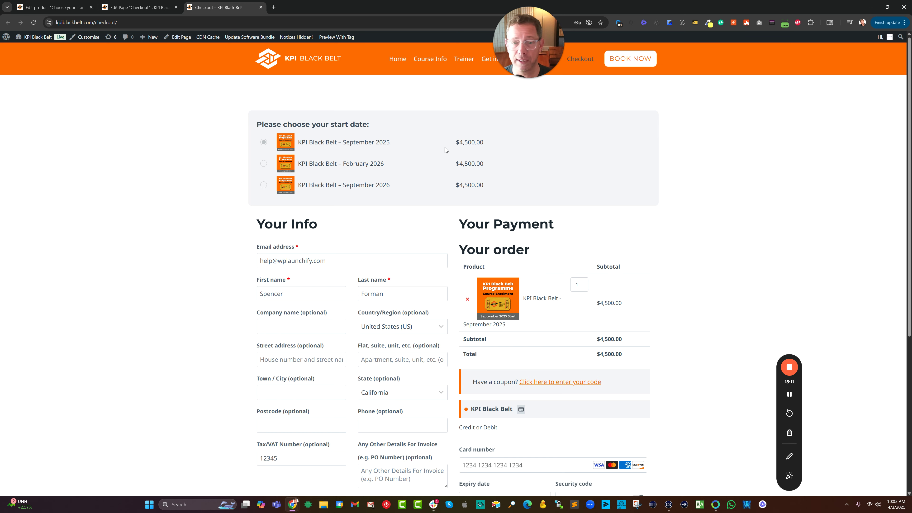
# Resize the Order Bump row's two columns to equal widths, in line with the Your Info and Your Payment columns below
pyautogui.click(138, 7)
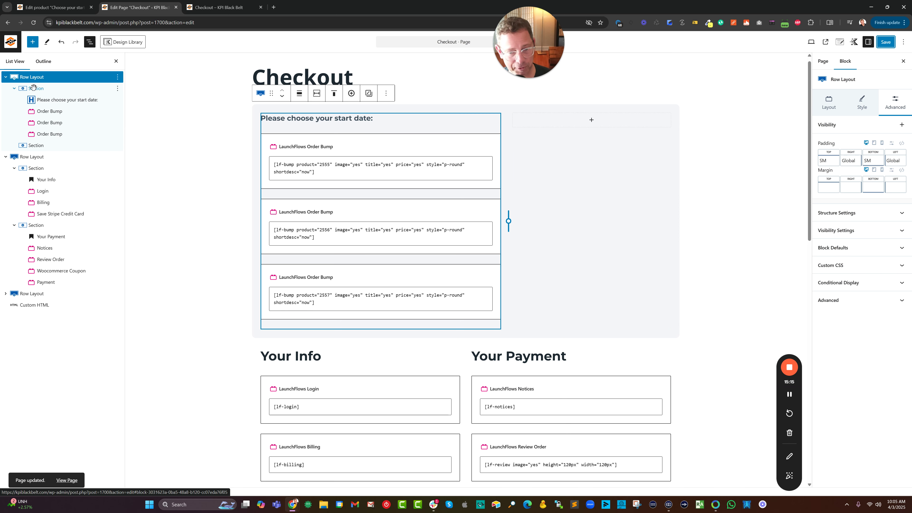
pyautogui.moveTo(509, 221)
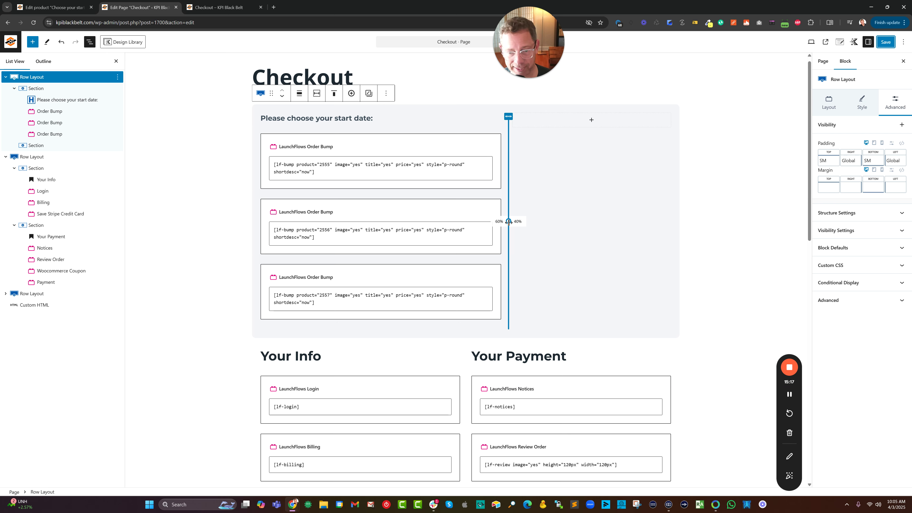
pyautogui.moveTo(508, 221); pyautogui.dragTo(471, 227)
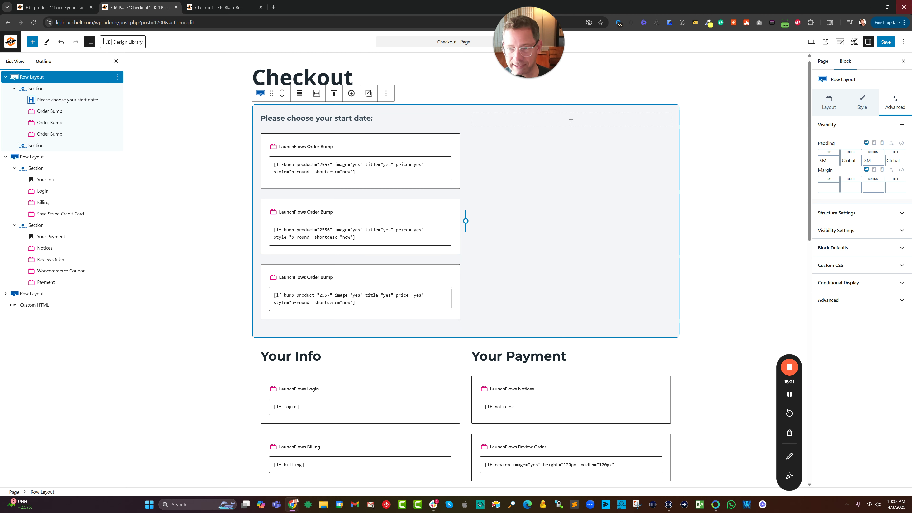
# Insert an Image (Adv) block in the empty second column of the Order Bump row, using the KPI Black Belt favicon JPG from the media library
pyautogui.click(571, 120)
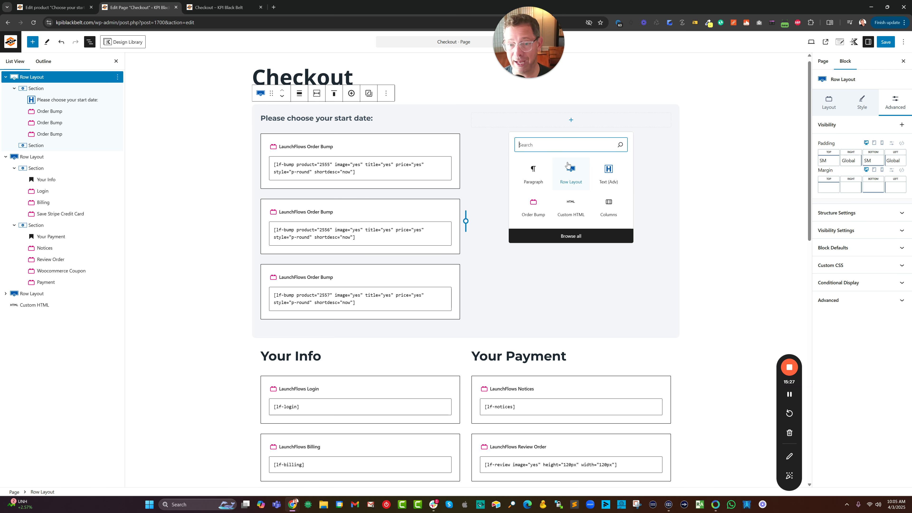
pyautogui.write('iamge')
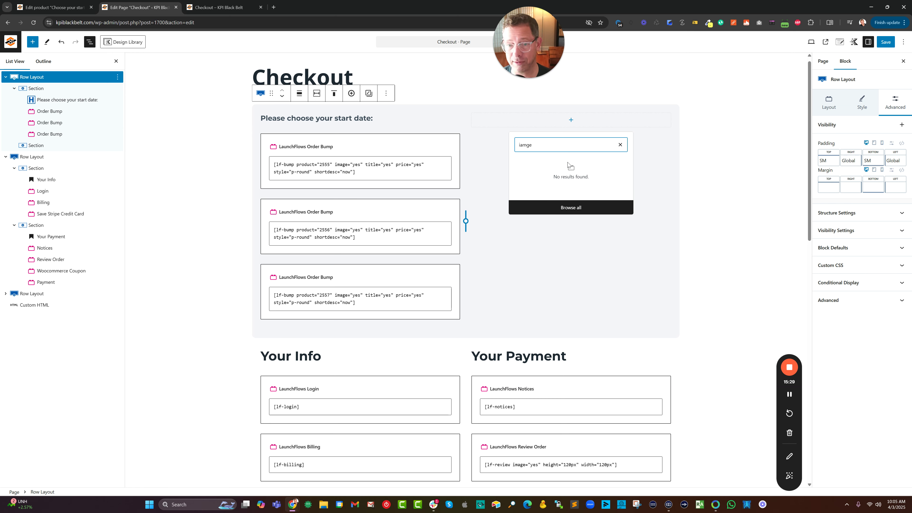
pyautogui.press('BackSpace')
pyautogui.press('BackSpace')
pyautogui.write('mage')
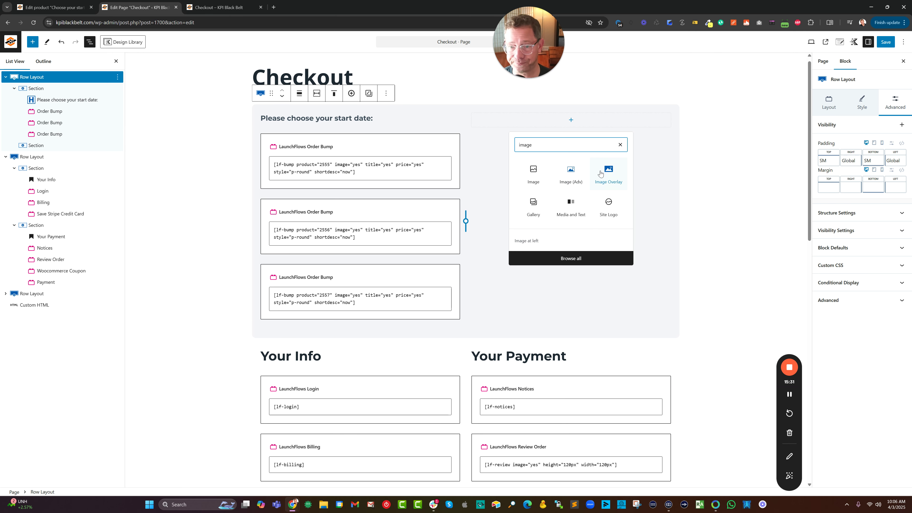
pyautogui.click(576, 173)
pyautogui.click(502, 154)
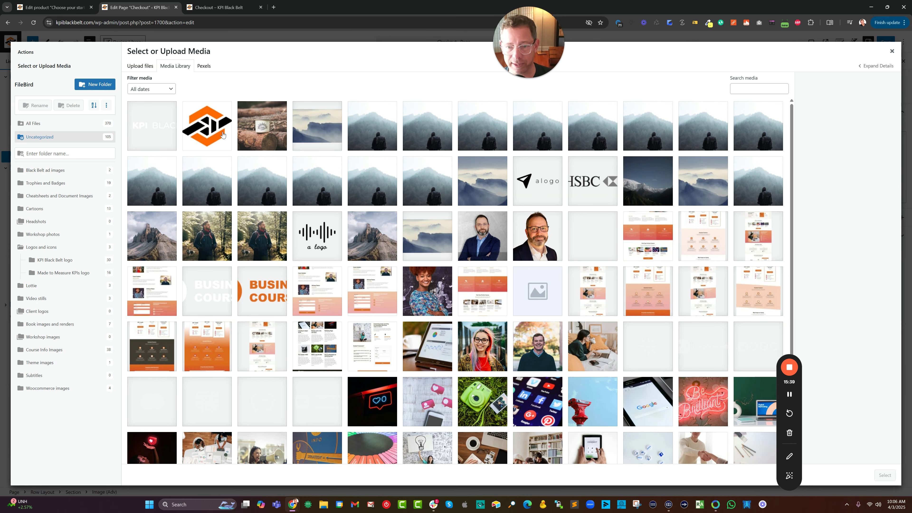
pyautogui.click(207, 126)
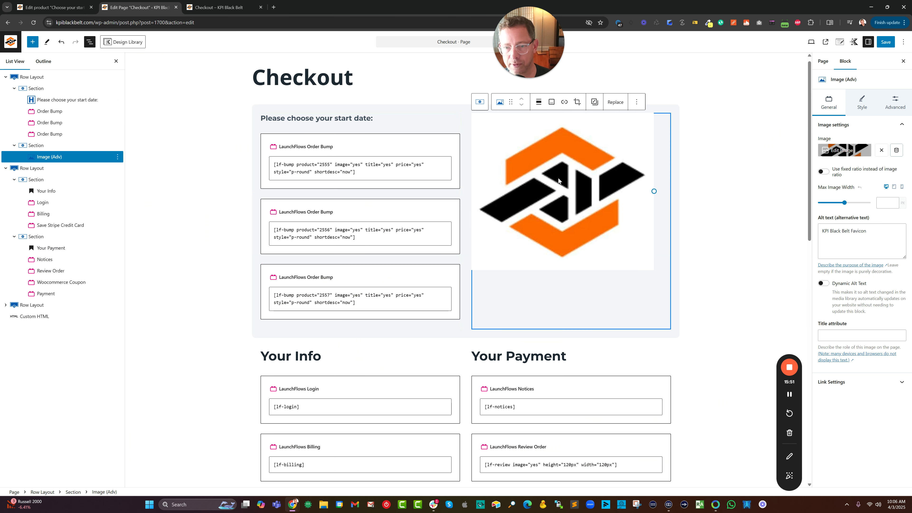
pyautogui.click(615, 102)
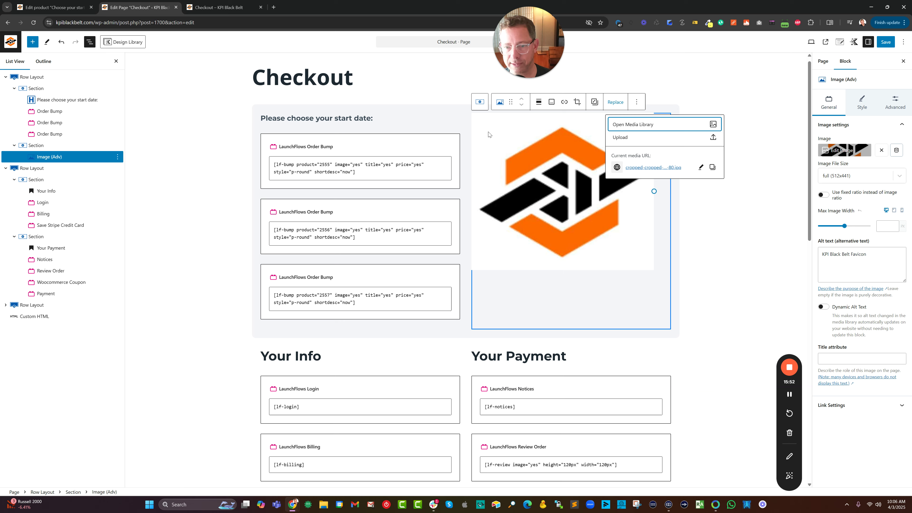
pyautogui.click(636, 126)
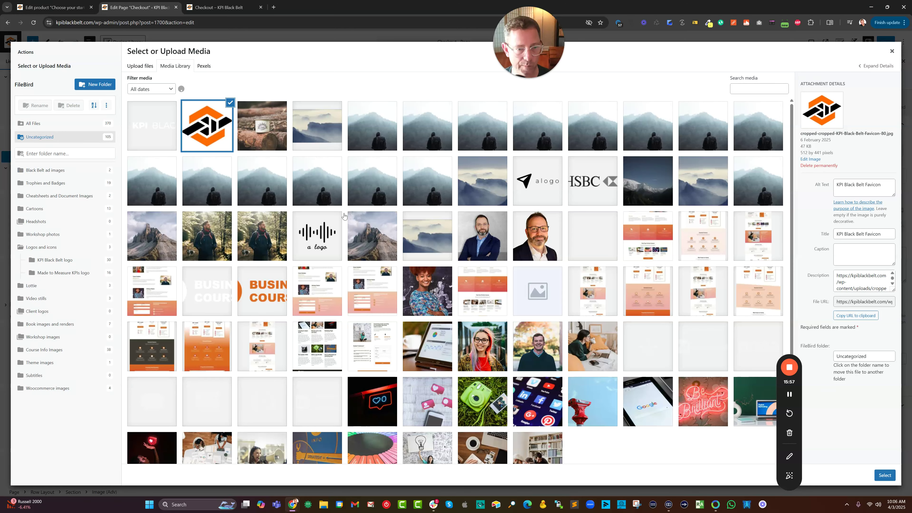
pyautogui.scroll(-1, 344, 216)
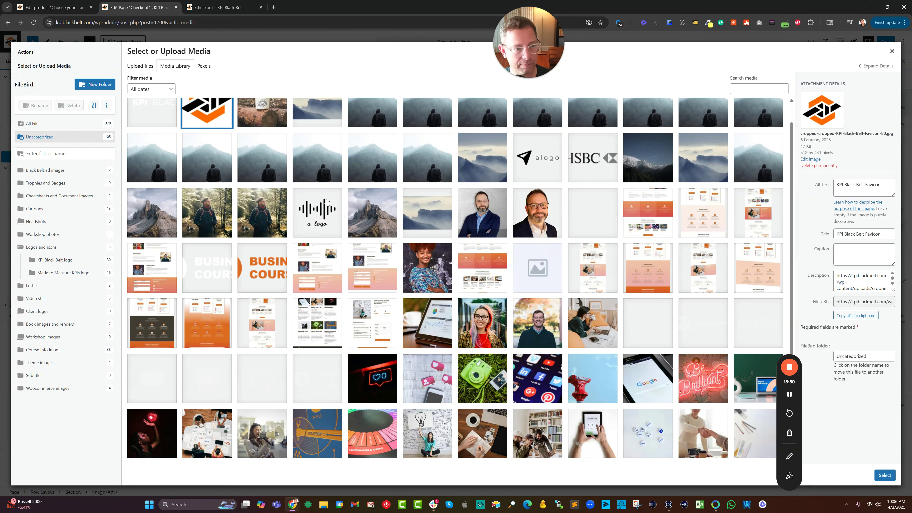
pyautogui.scroll(-2, 326, 202)
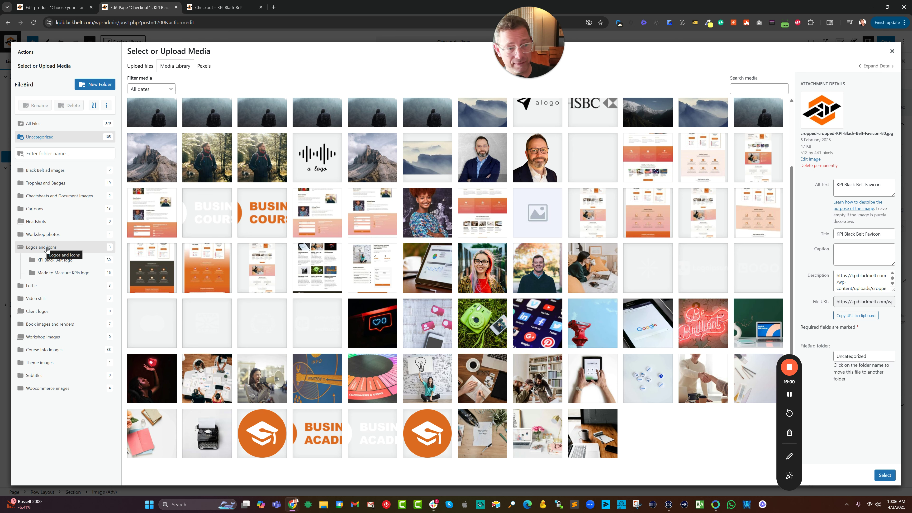
pyautogui.click(62, 264)
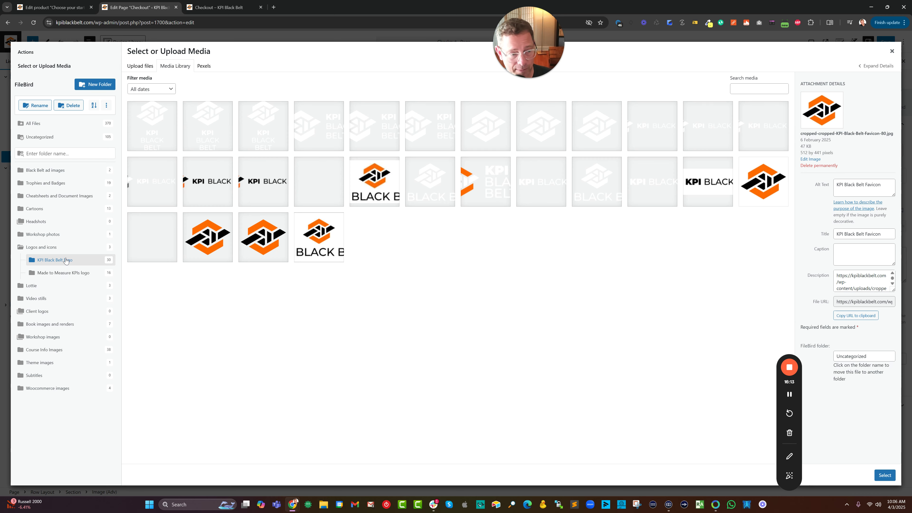
pyautogui.click(256, 247)
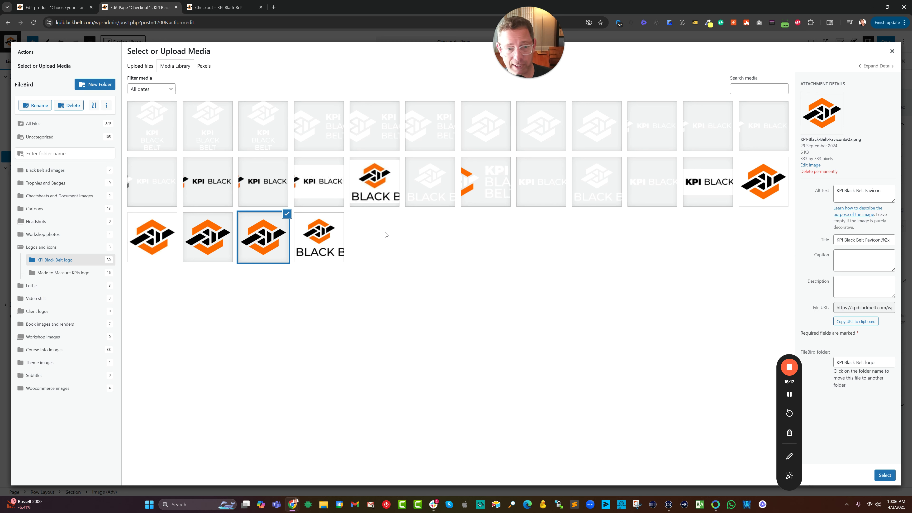
pyautogui.click(214, 239)
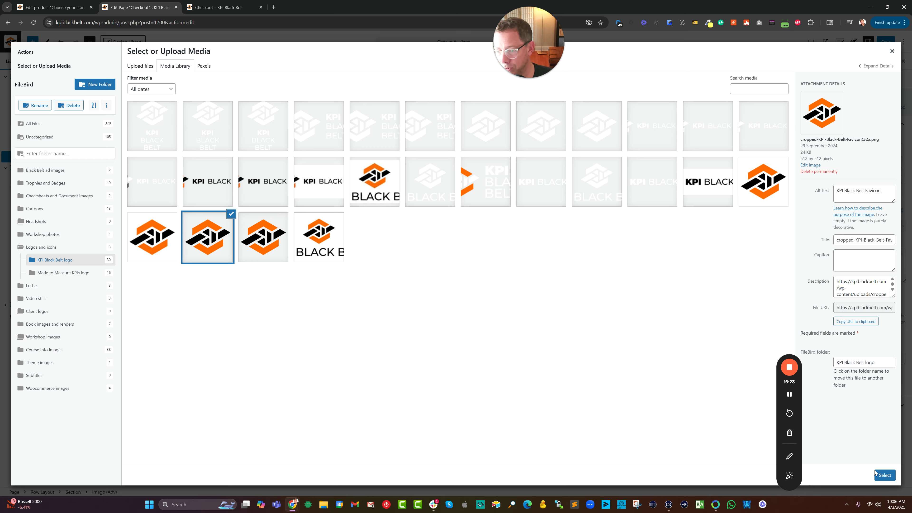
pyautogui.click(885, 475)
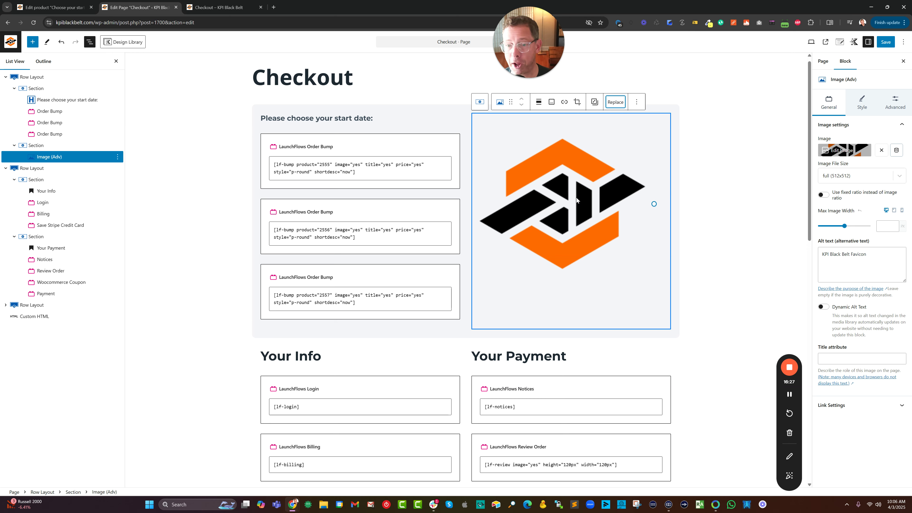
# Center the logo image horizontally and set its section's vertical alignment to middle
pyautogui.click(538, 102)
pyautogui.click(556, 151)
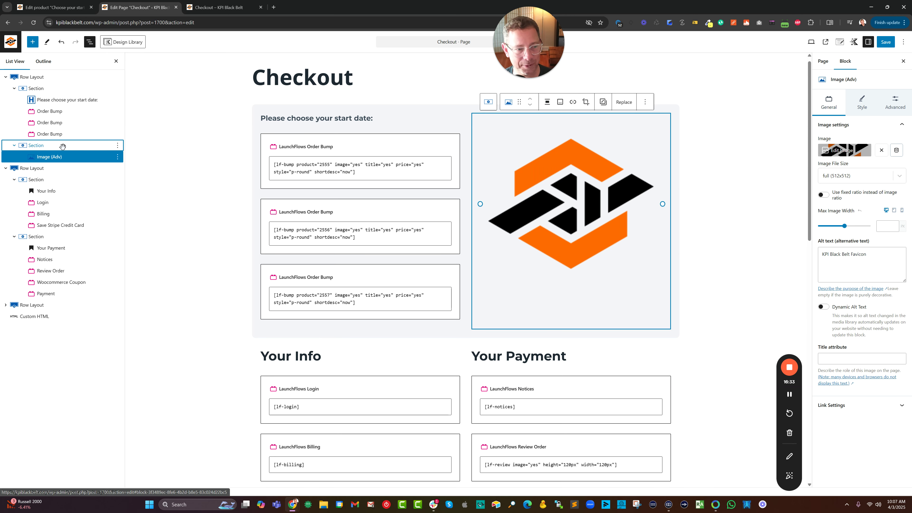
pyautogui.click(562, 114)
pyautogui.click(543, 103)
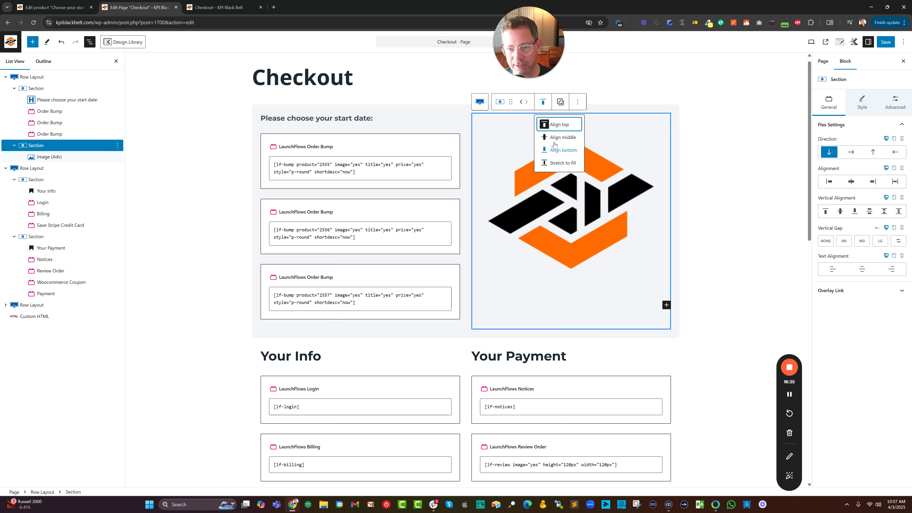
pyautogui.click(555, 139)
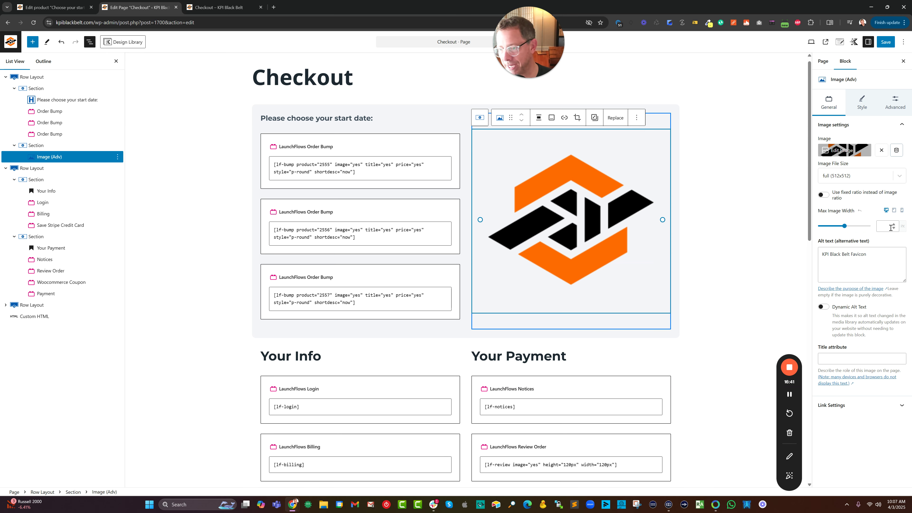
# Set the logo image's max image width to 300
pyautogui.click(886, 227)
pyautogui.write('256')
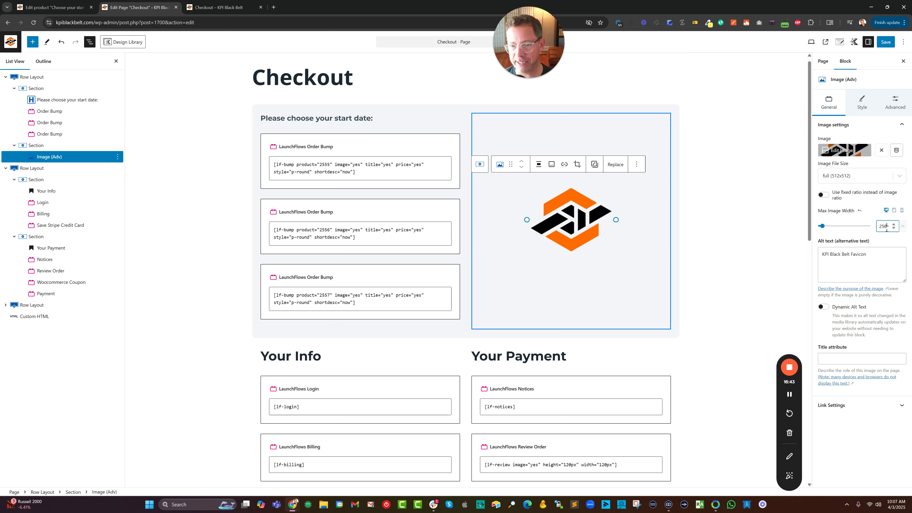
pyautogui.press('Up')
pyautogui.press('Up')
pyautogui.press('Up')
pyautogui.press('Up')
pyautogui.press('Up')
pyautogui.press('Up')
pyautogui.press('Up')
pyautogui.press('Up')
pyautogui.press('Up')
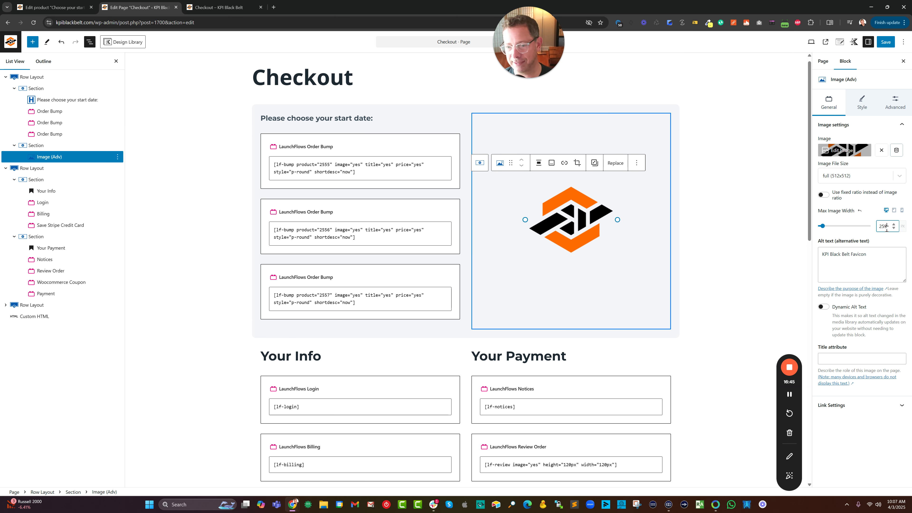
pyautogui.scroll(16, 887, 227)
pyautogui.doubleClick(886, 227)
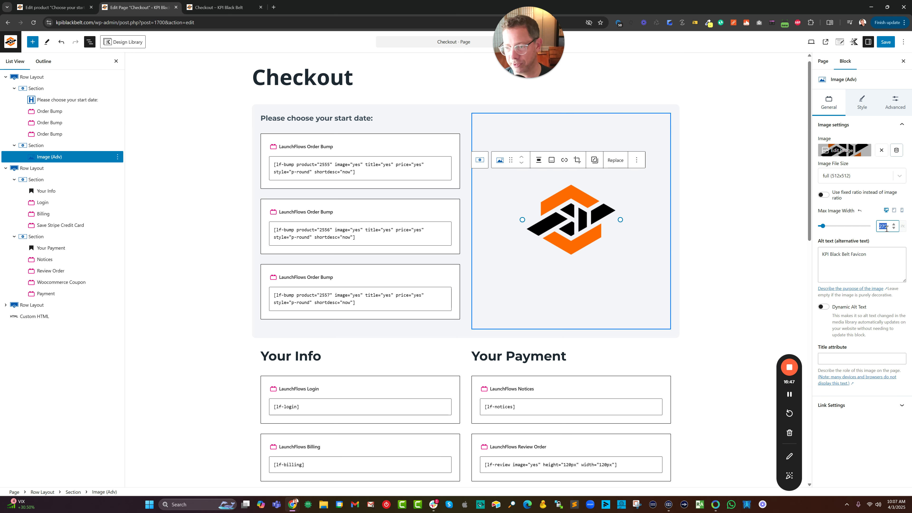
pyautogui.write('300')
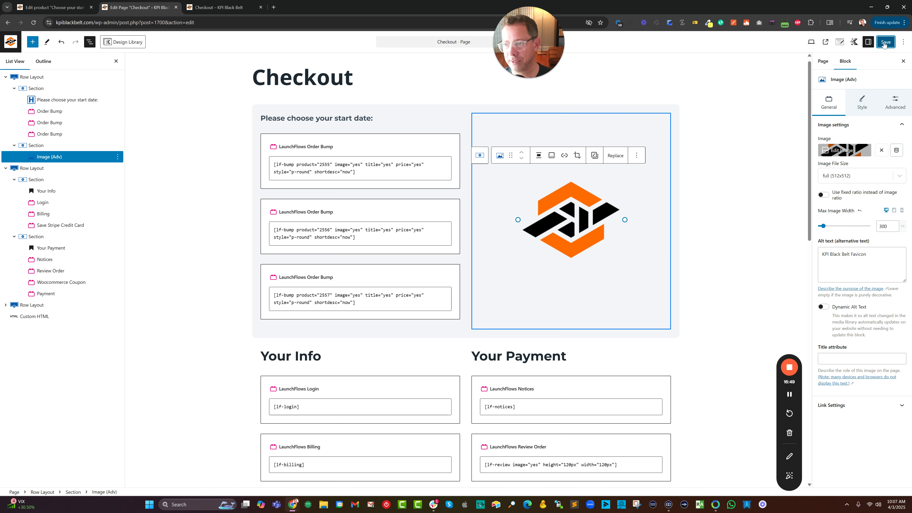
# Save the page and reload the live checkout to view the logo beside the start date options
pyautogui.click(885, 42)
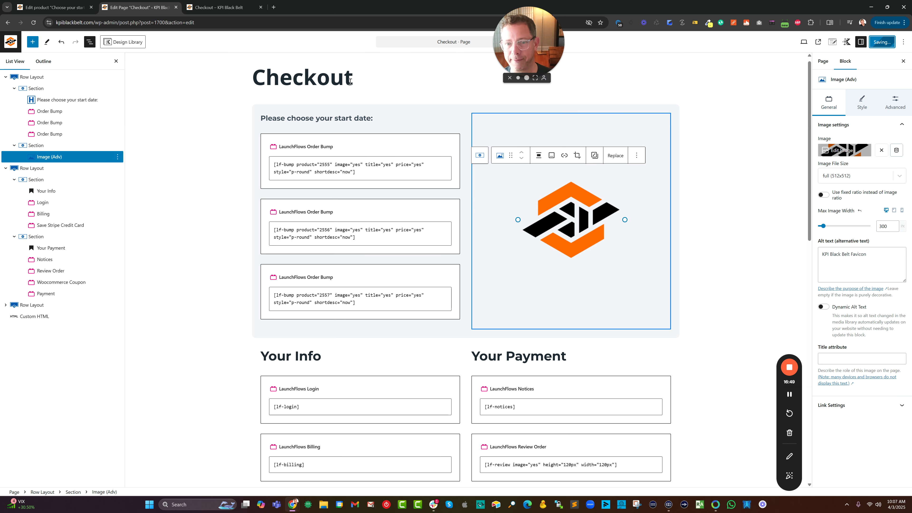
pyautogui.click(215, 8)
pyautogui.press('F5')
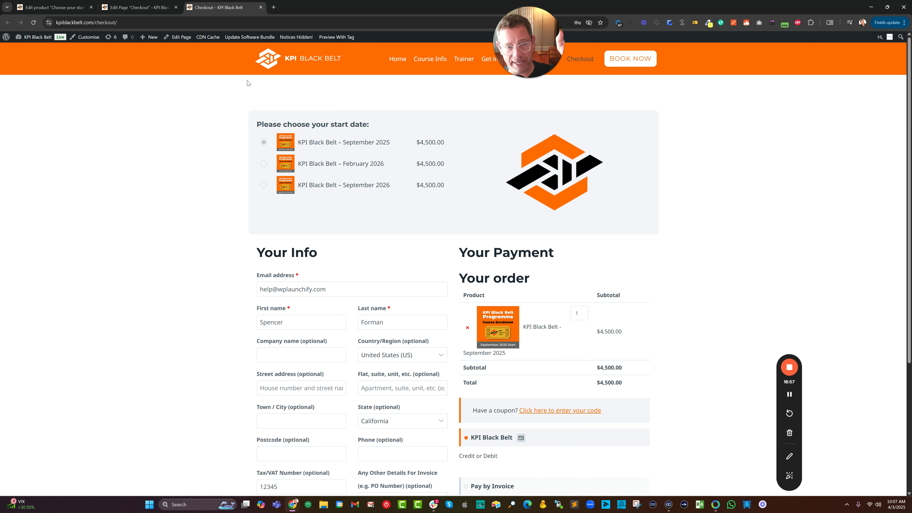
# Set the Order Bumps section's vertical alignment to middle, then save the page and reload the live checkout
pyautogui.click(139, 9)
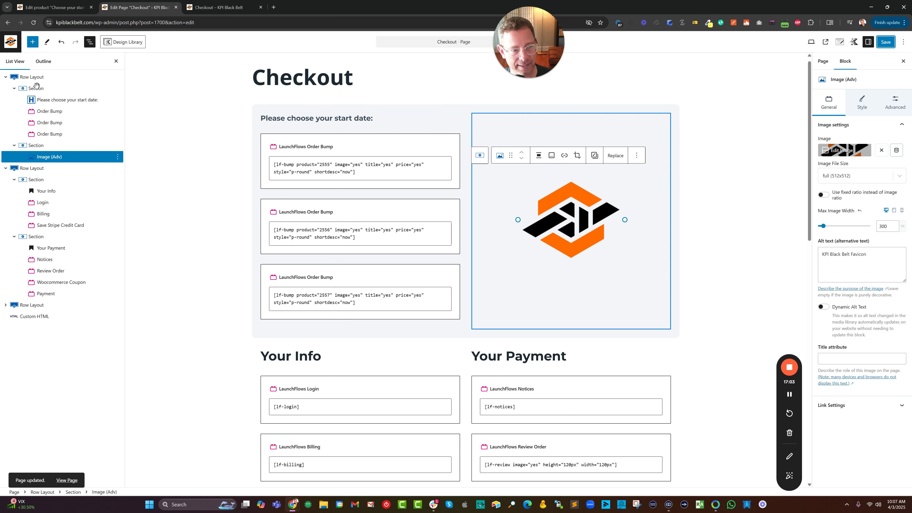
pyautogui.click(394, 134)
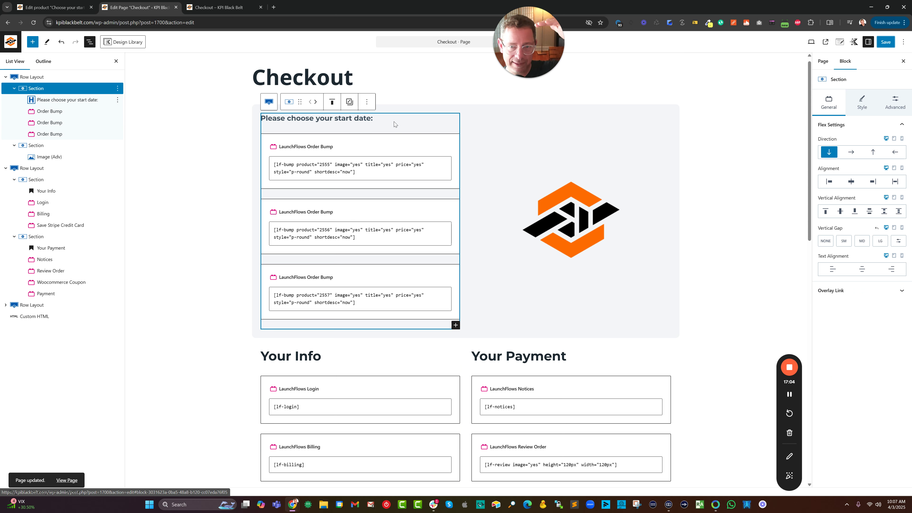
pyautogui.click(332, 102)
pyautogui.click(346, 138)
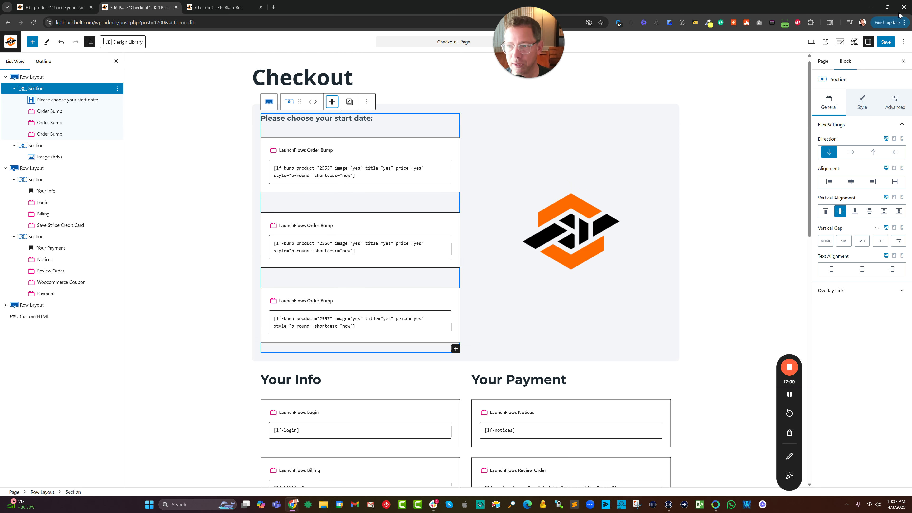
pyautogui.click(886, 41)
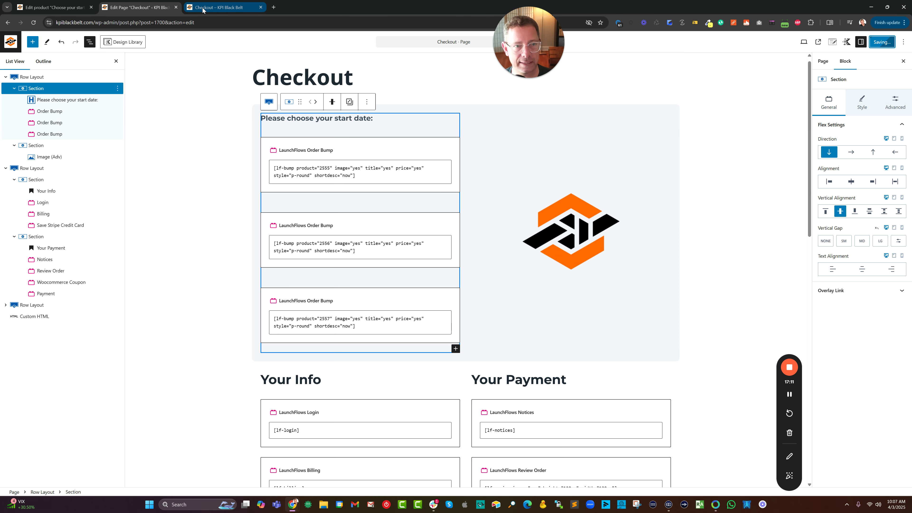
pyautogui.click(203, 10)
pyautogui.click(33, 23)
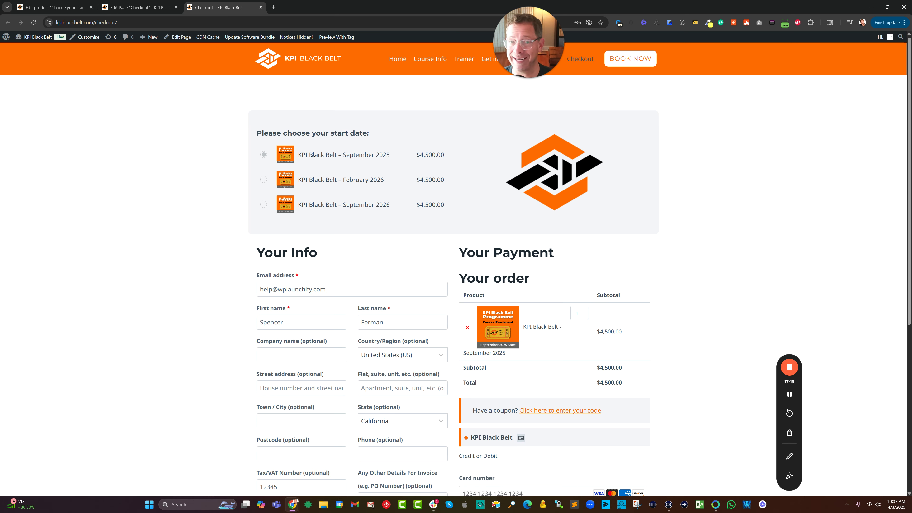
# Enable Only One Variation in the KPI Black Belt product's LaunchFlows settings and save the product
pyautogui.click(34, 8)
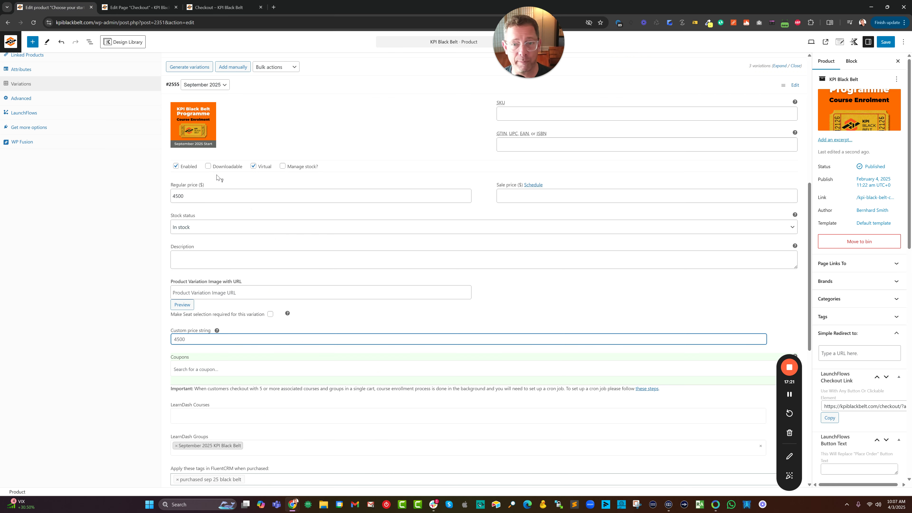
pyautogui.click(18, 114)
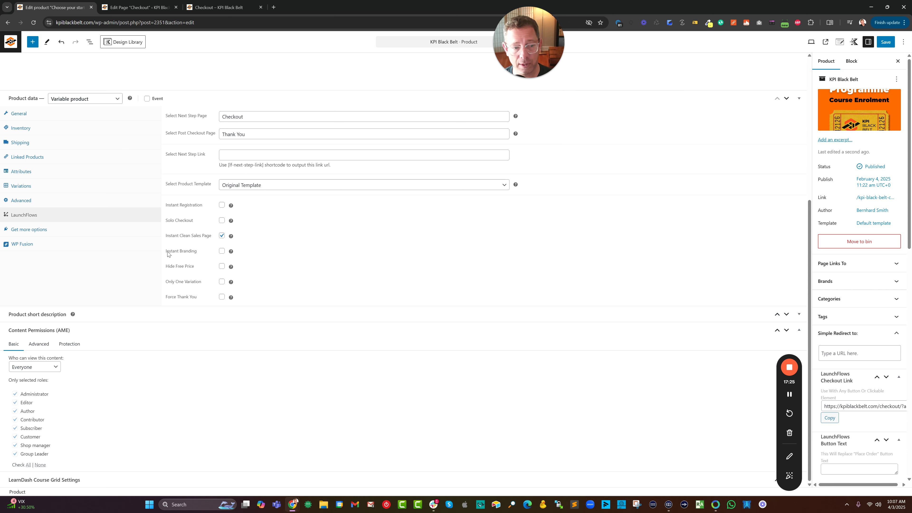
pyautogui.moveTo(170, 284); pyautogui.dragTo(202, 284)
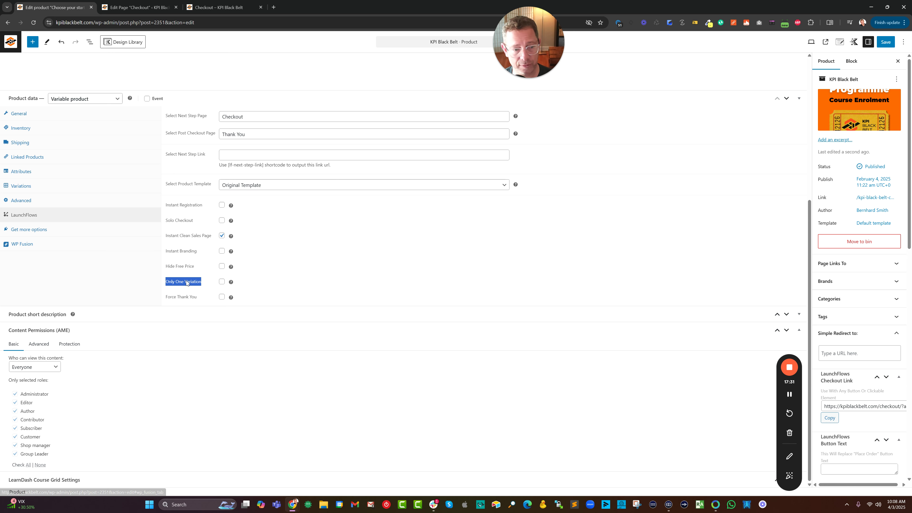
pyautogui.click(222, 283)
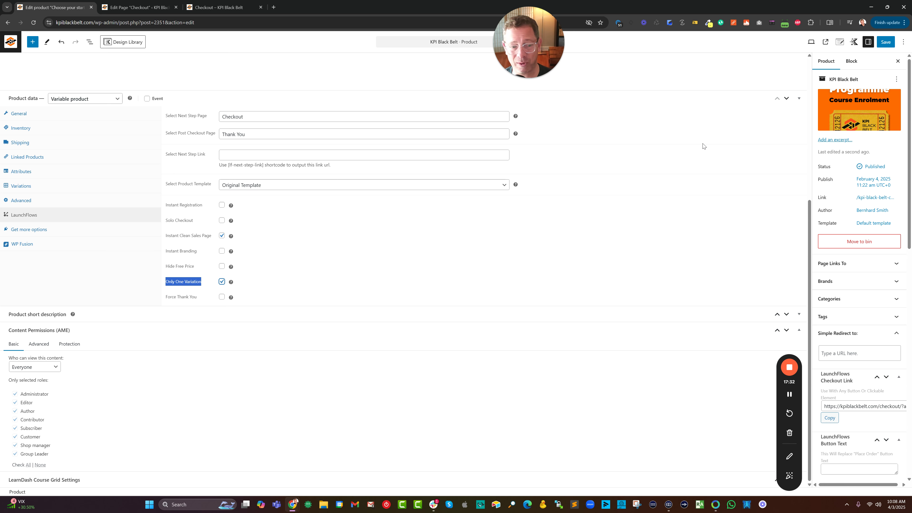
pyautogui.click(886, 41)
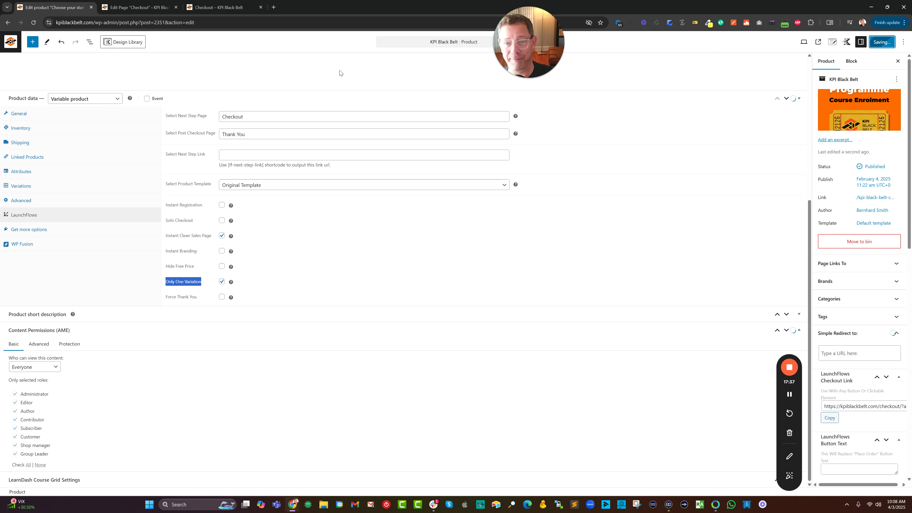
# Reload the live checkout page to review it with the updated product settings
pyautogui.click(222, 8)
pyautogui.click(34, 22)
pyautogui.click(33, 23)
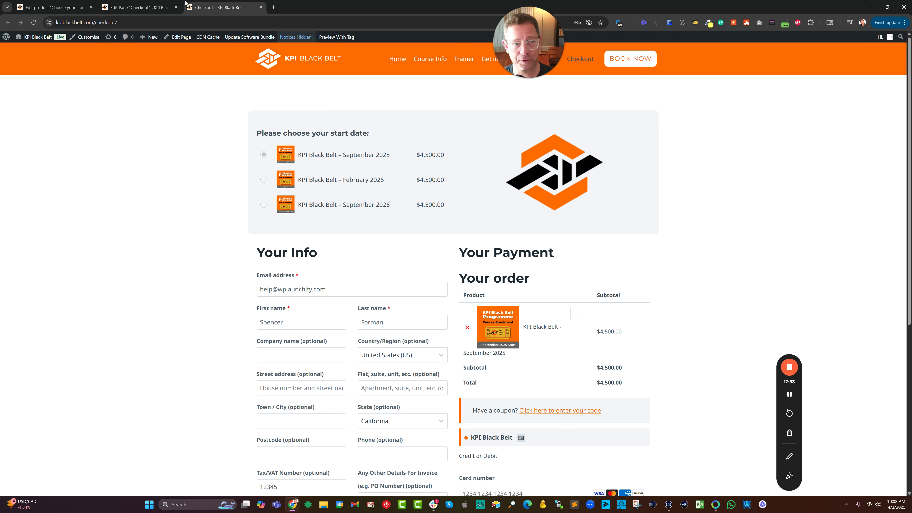
# Set the Review Order shortcode's image height to 50px on the Checkout page, save the page and view the live checkout
pyautogui.click(143, 8)
pyautogui.scroll(-5, 536, 296)
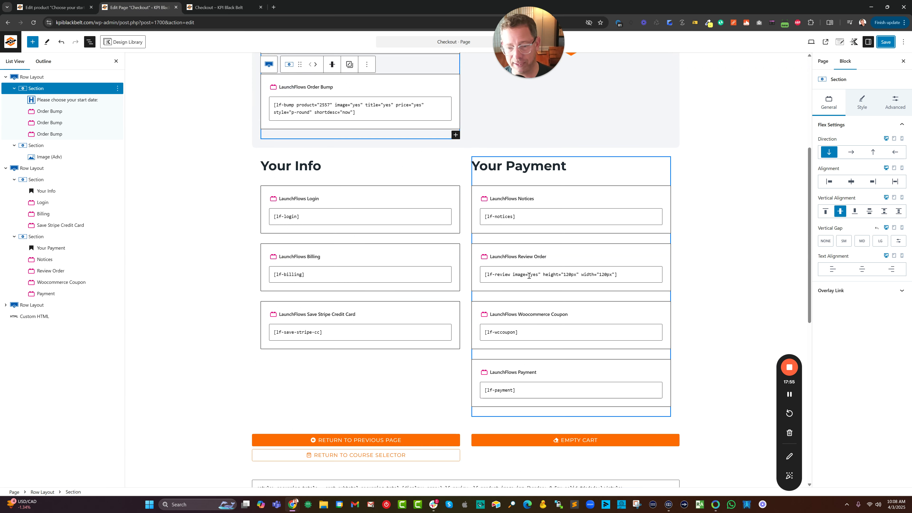
pyautogui.click(632, 278)
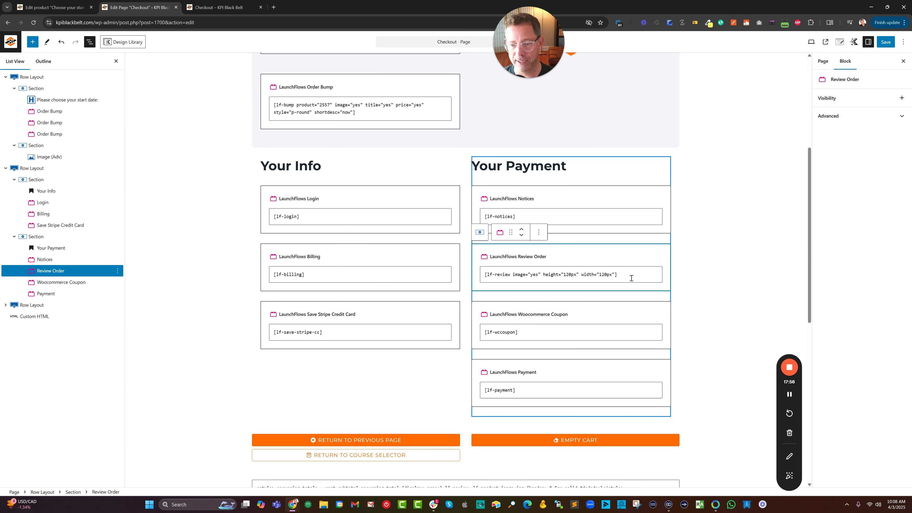
pyautogui.moveTo(563, 276); pyautogui.dragTo(572, 274)
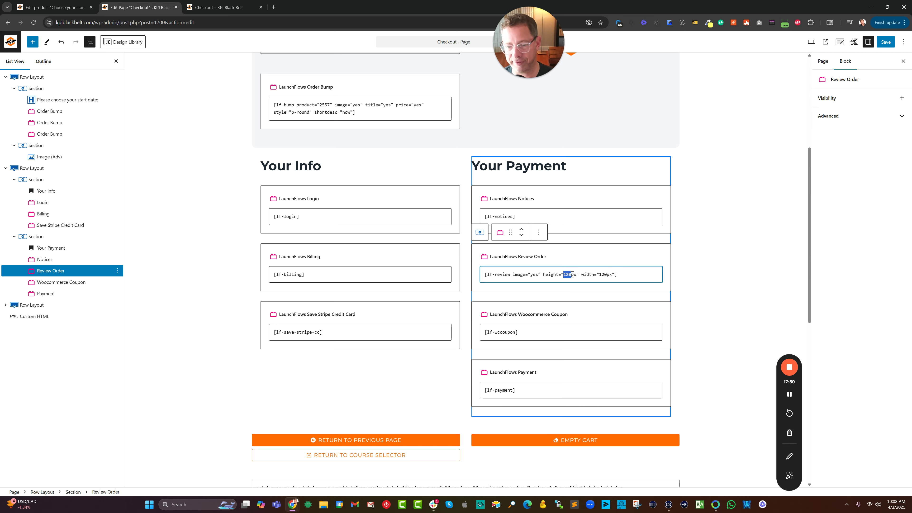
pyautogui.write('50')
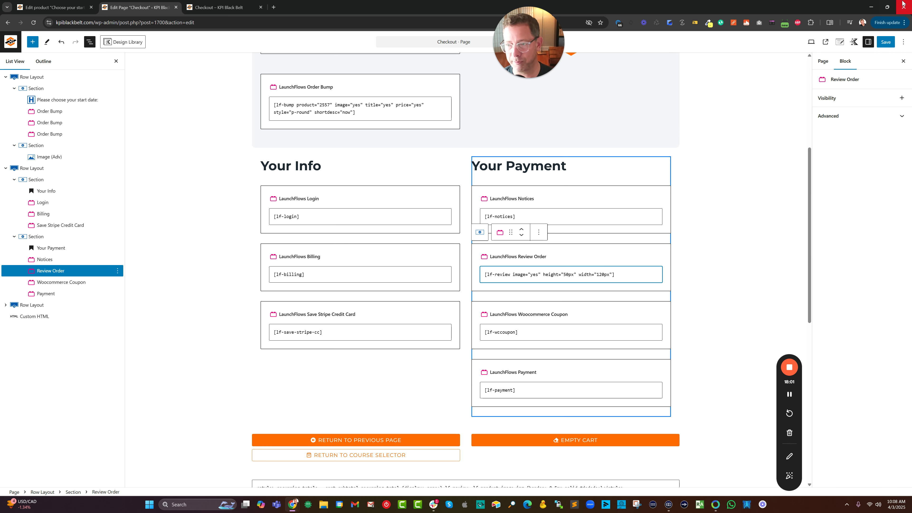
pyautogui.click(885, 42)
pyautogui.click(215, 7)
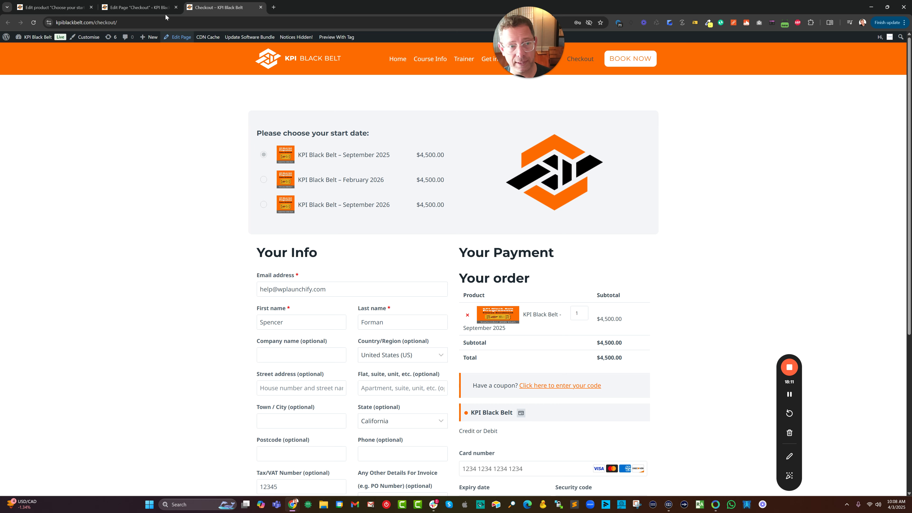
# Set the Review Order shortcode's image width to 50px, save the page and reload the live checkout to review the order summary
pyautogui.click(158, 8)
pyautogui.click(576, 274)
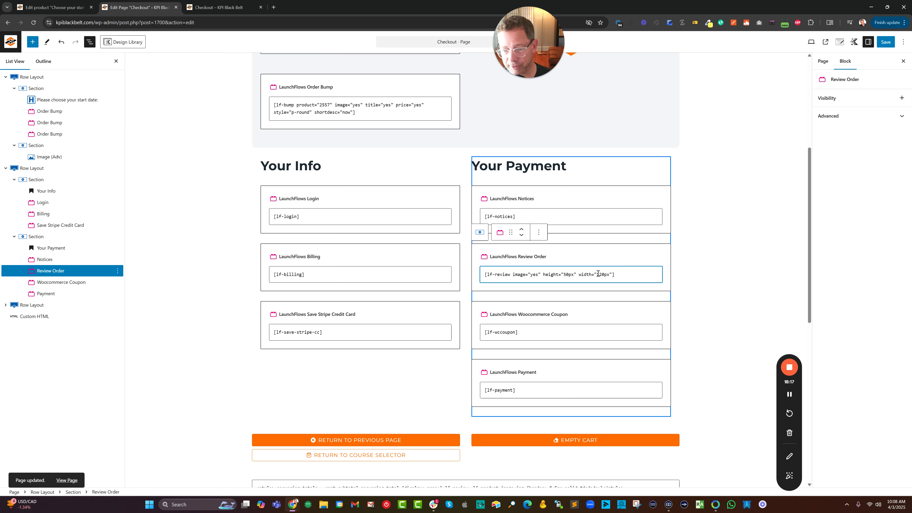
pyautogui.press('BackSpace')
pyautogui.press('BackSpace')
pyautogui.write('5')
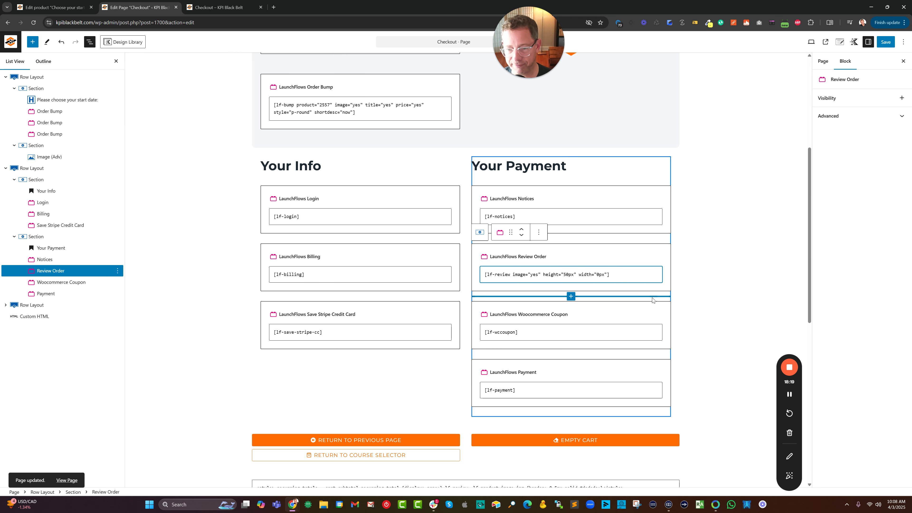
pyautogui.click(885, 41)
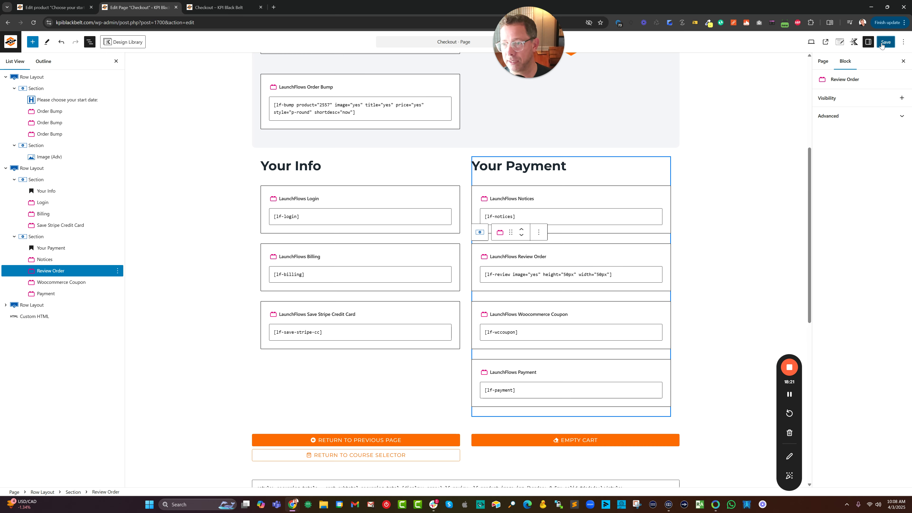
pyautogui.click(212, 6)
pyautogui.click(34, 23)
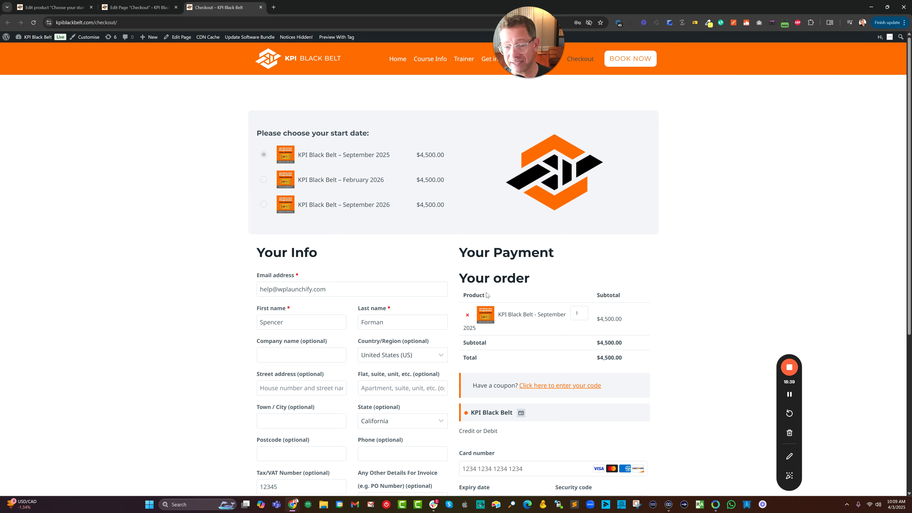
pyautogui.scroll(-2, 534, 286)
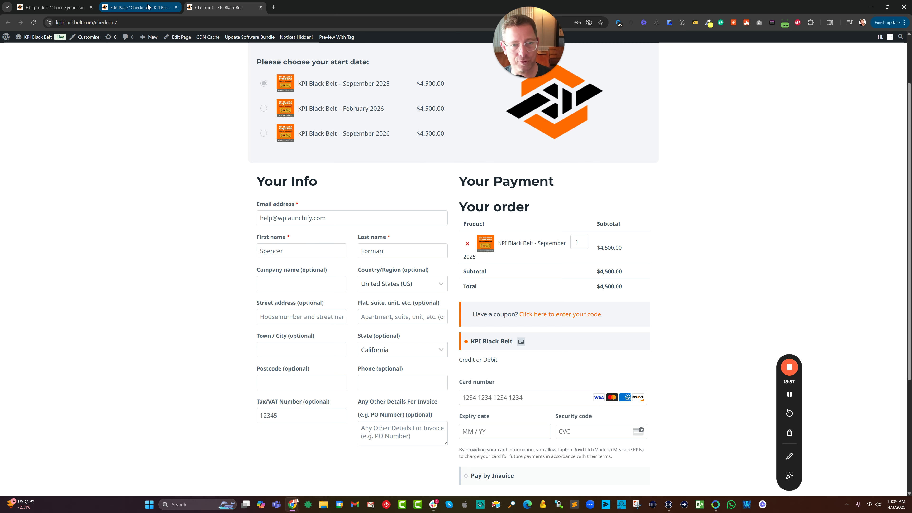
# Expand the Cohort attribute of the KPI Black Belt product and compare its start date names with the live checkout
pyautogui.click(54, 7)
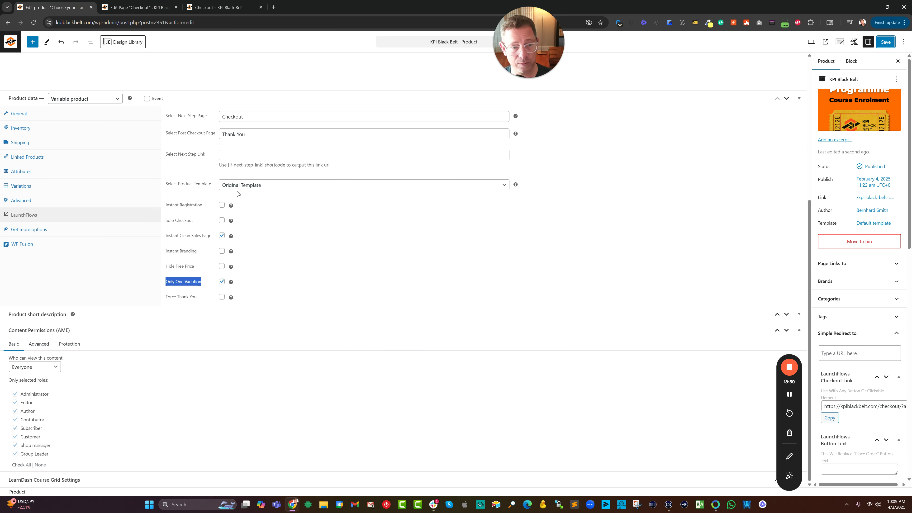
pyautogui.click(25, 186)
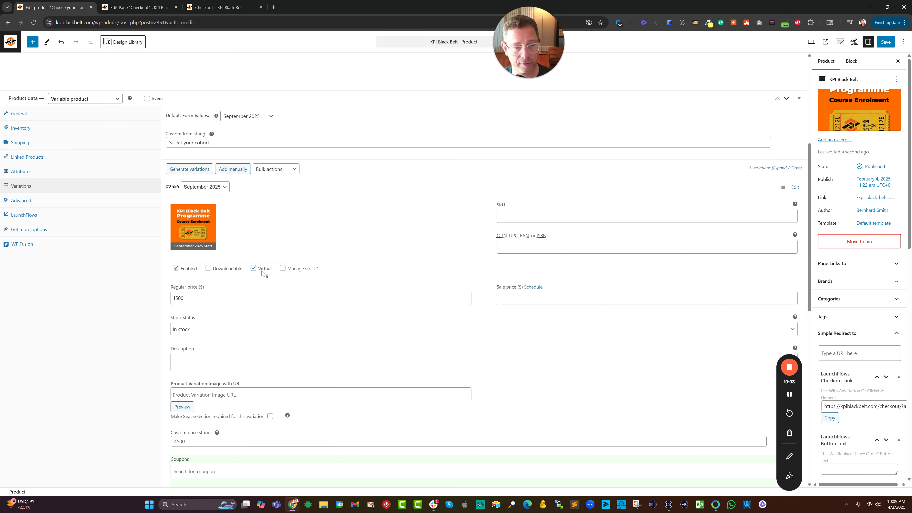
pyautogui.scroll(5, 264, 273)
pyautogui.scroll(-4, 266, 296)
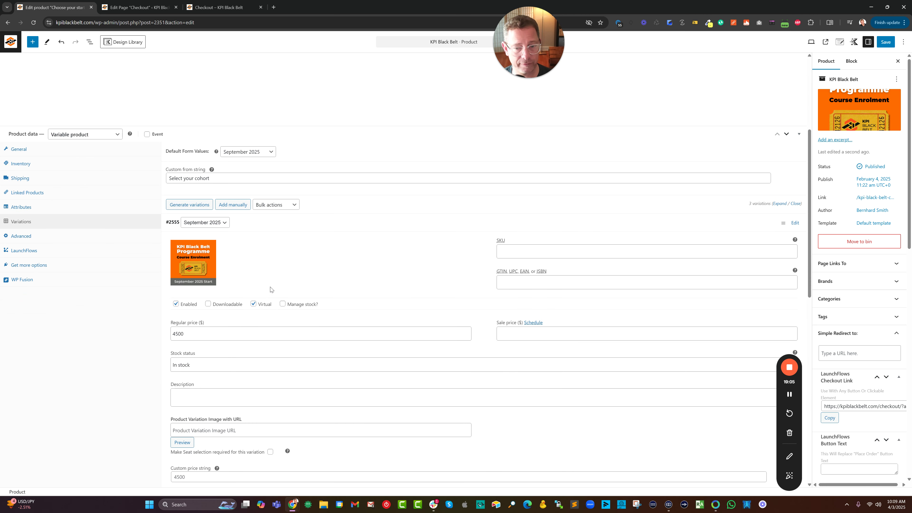
pyautogui.click(38, 209)
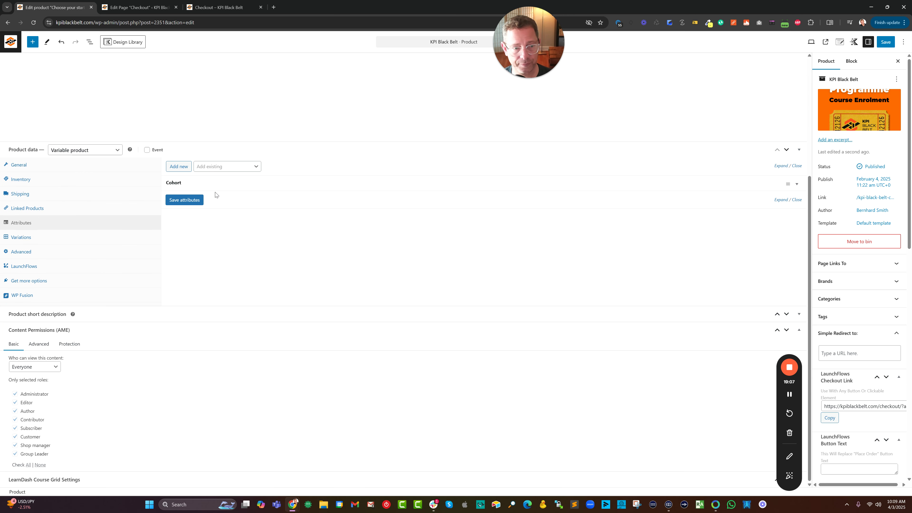
pyautogui.click(200, 187)
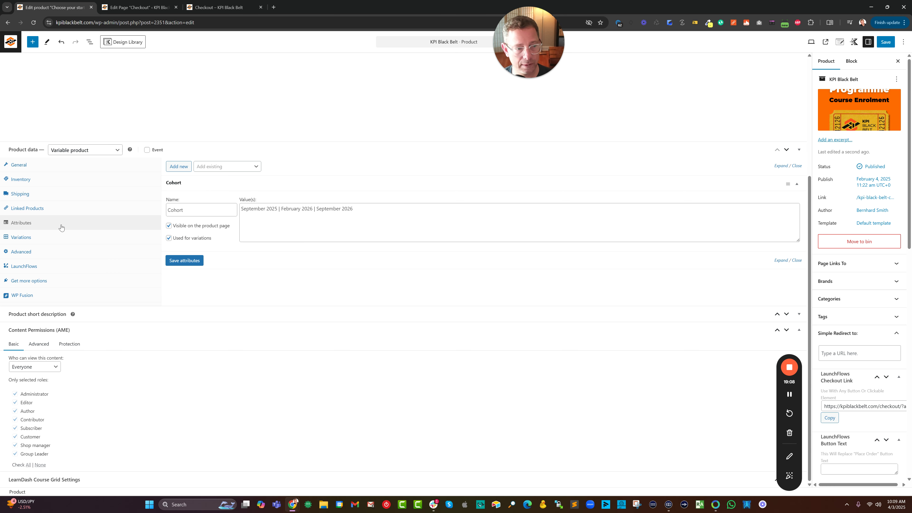
pyautogui.scroll(4, 339, 171)
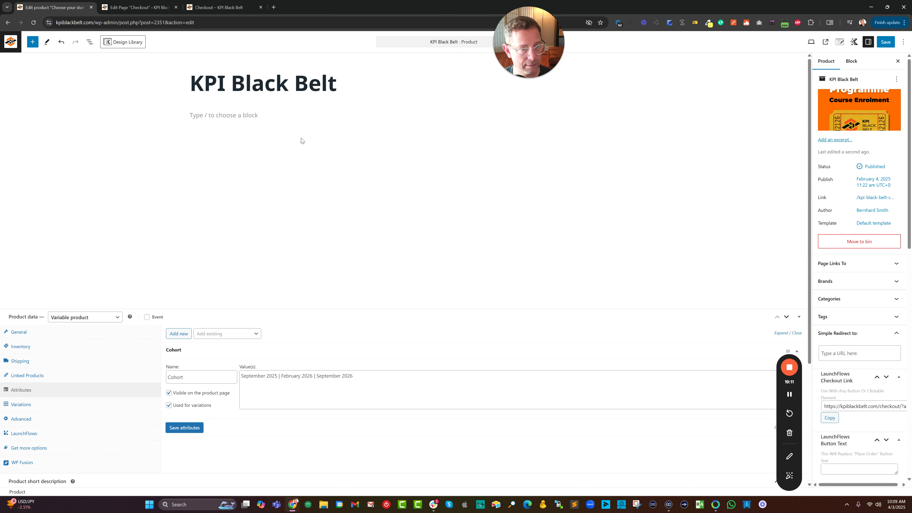
pyautogui.click(208, 8)
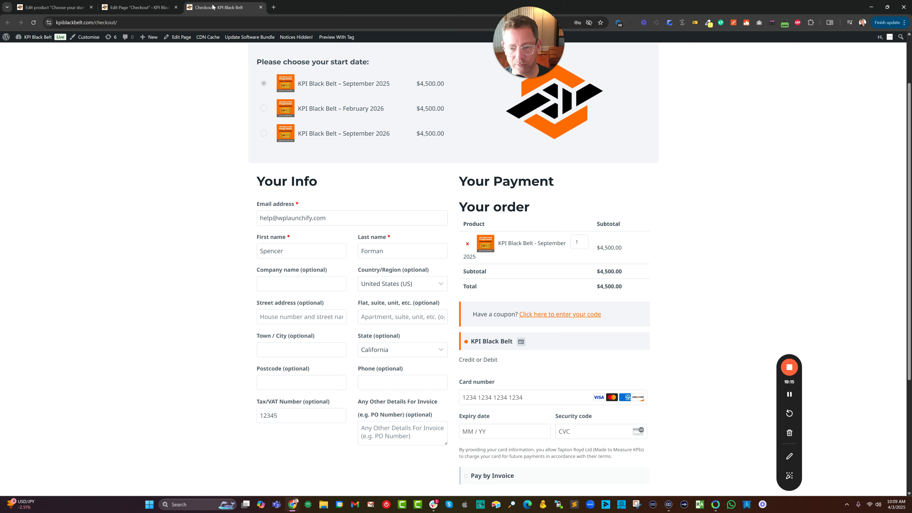
pyautogui.click(131, 5)
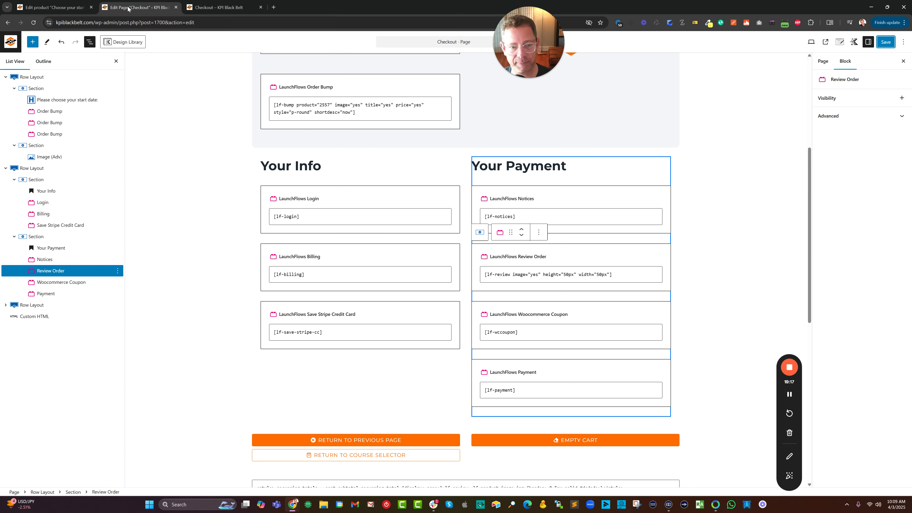
pyautogui.click(72, 8)
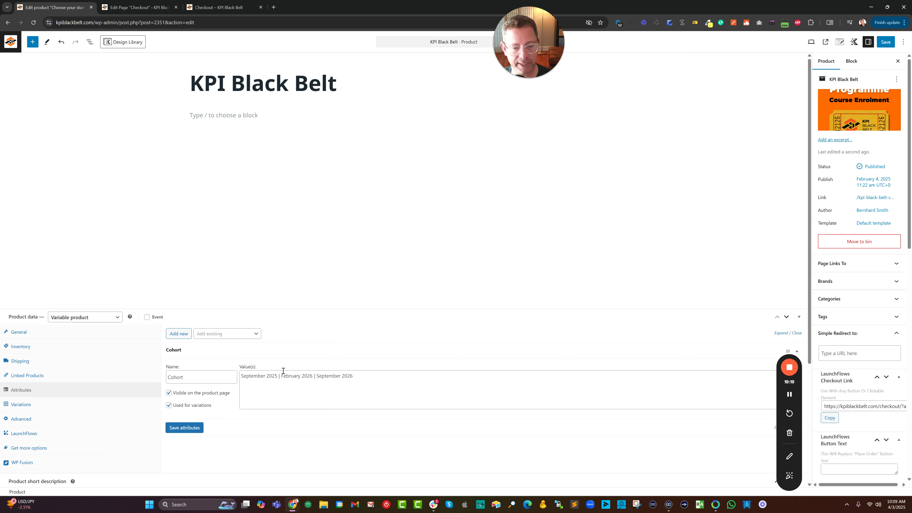
# Shorten the Cohort attribute values to "Sep 2025 | Feb 2026 | Sep 2026", then save the attributes and the product
pyautogui.click(254, 375)
pyautogui.press('Delete')
pyautogui.press('Delete')
pyautogui.press('Delete')
pyautogui.press('Delete')
pyautogui.press('Delete')
pyautogui.press('Delete')
pyautogui.write('t')
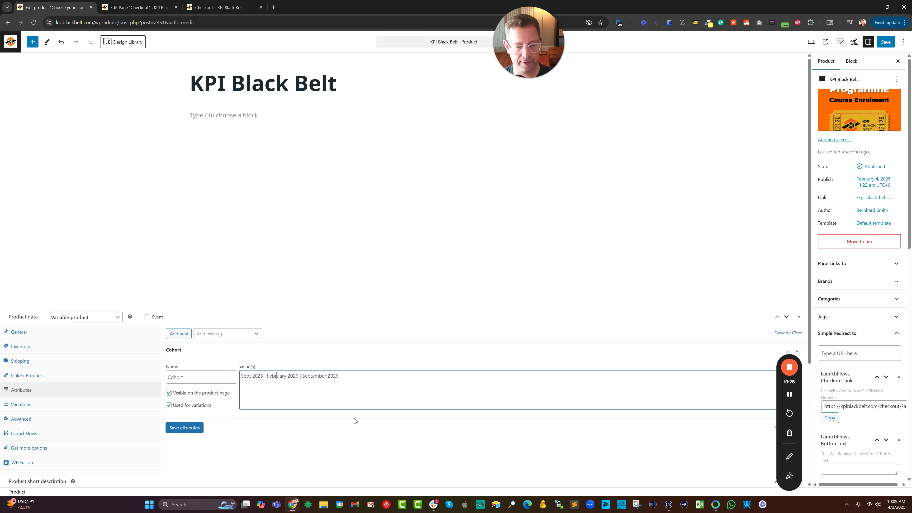
pyautogui.press('Delete')
pyautogui.press('Delete')
pyautogui.press('Delete')
pyautogui.press('Delete')
pyautogui.press('Delete')
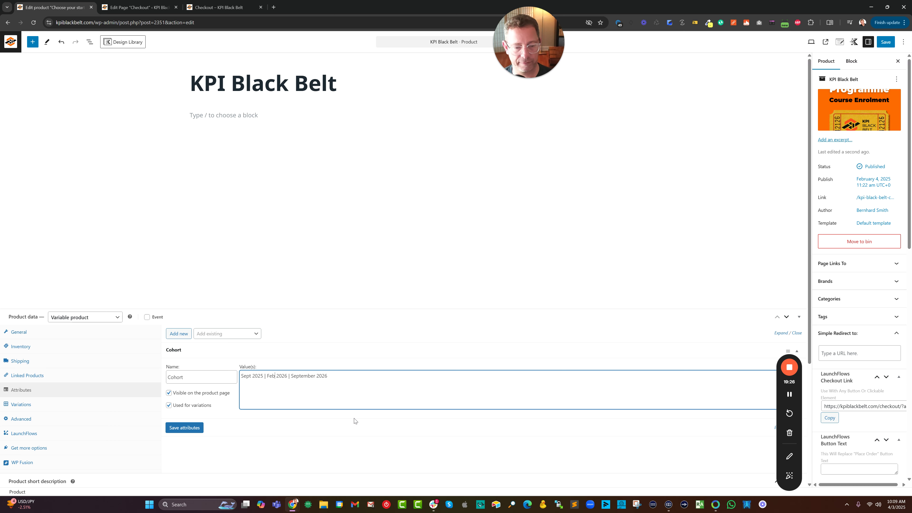
pyautogui.press('Delete')
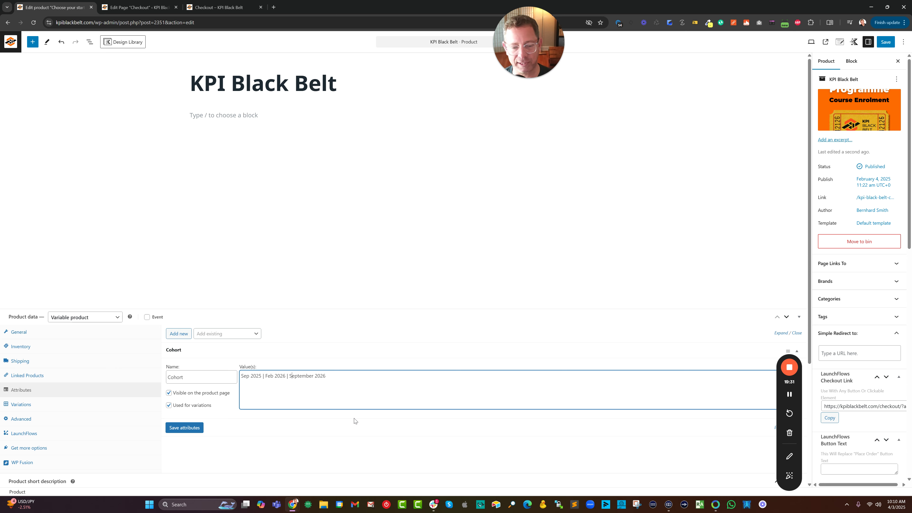
pyautogui.press('Delete')
pyautogui.press('Delete')
pyautogui.press('Delete')
pyautogui.press('Delete')
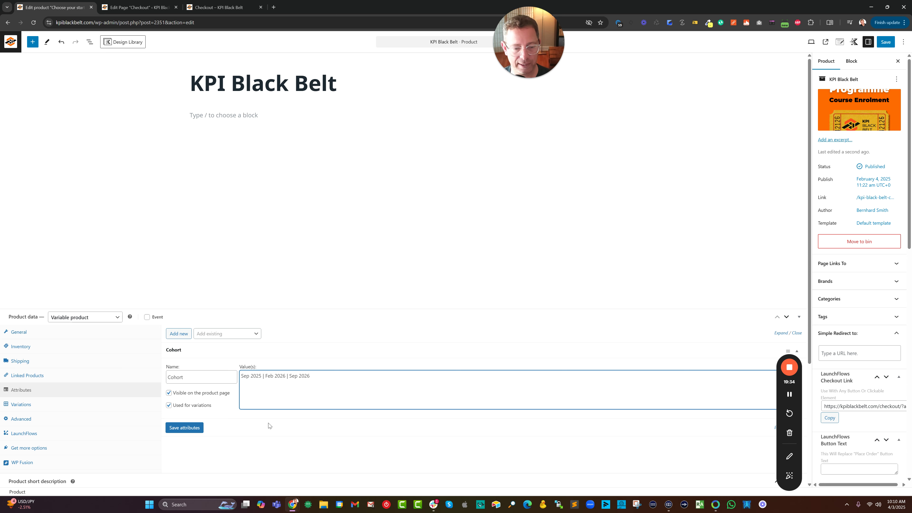
pyautogui.click(185, 428)
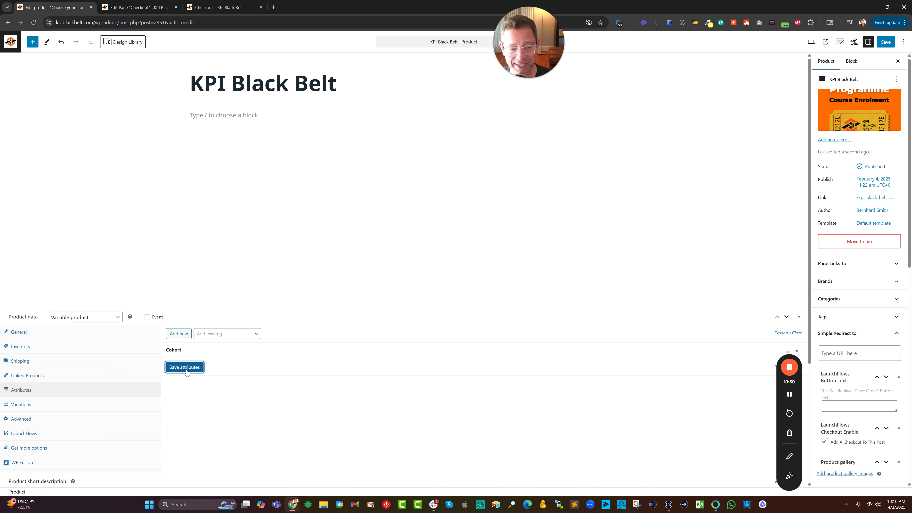
pyautogui.hotkey('ctrl', 's')
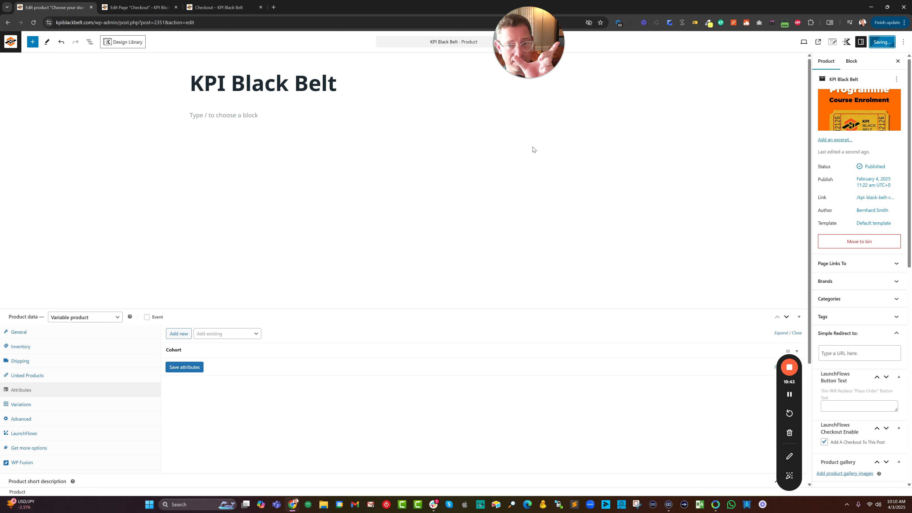
# Reload the live checkout after the product save and remove the KPI Black Belt item from the order
pyautogui.click(210, 7)
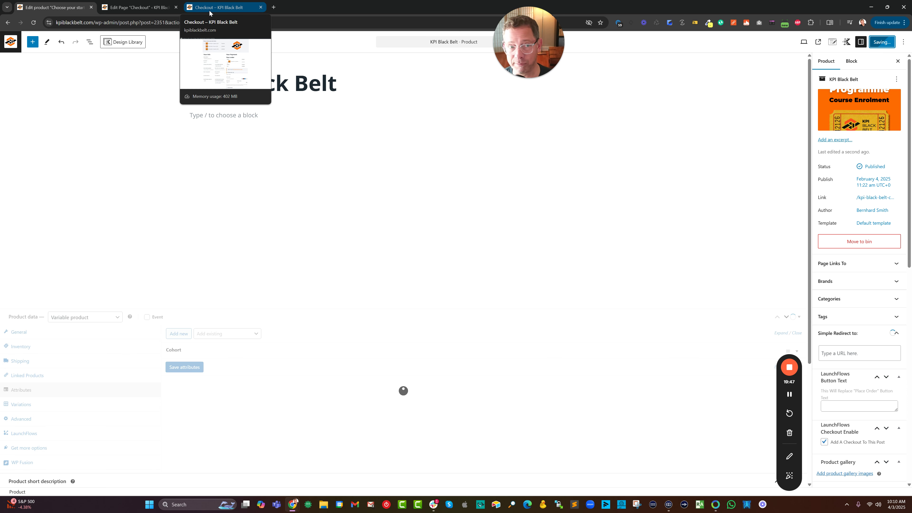
pyautogui.click(33, 22)
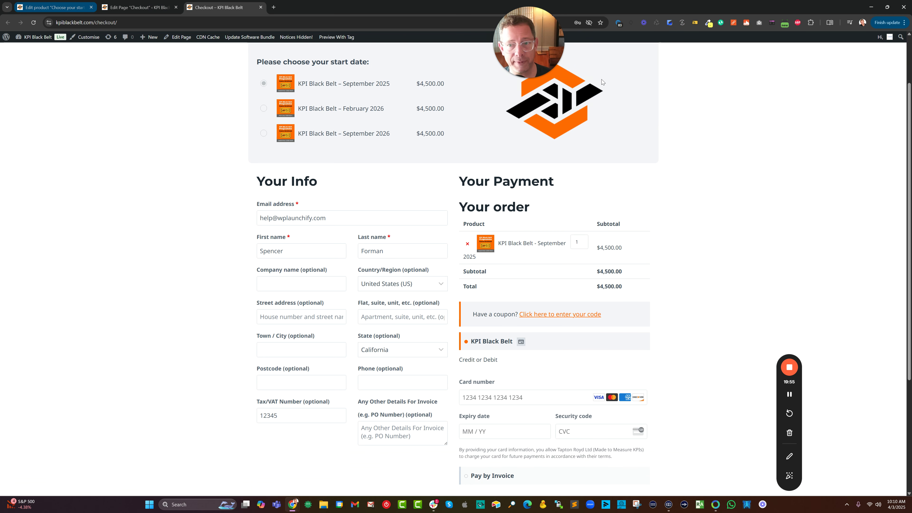
pyautogui.click(54, 8)
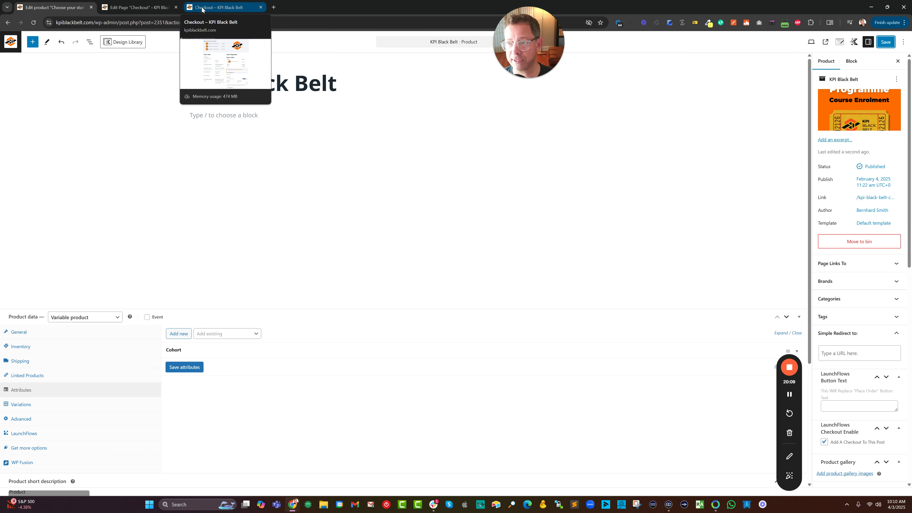
pyautogui.click(202, 10)
pyautogui.click(34, 22)
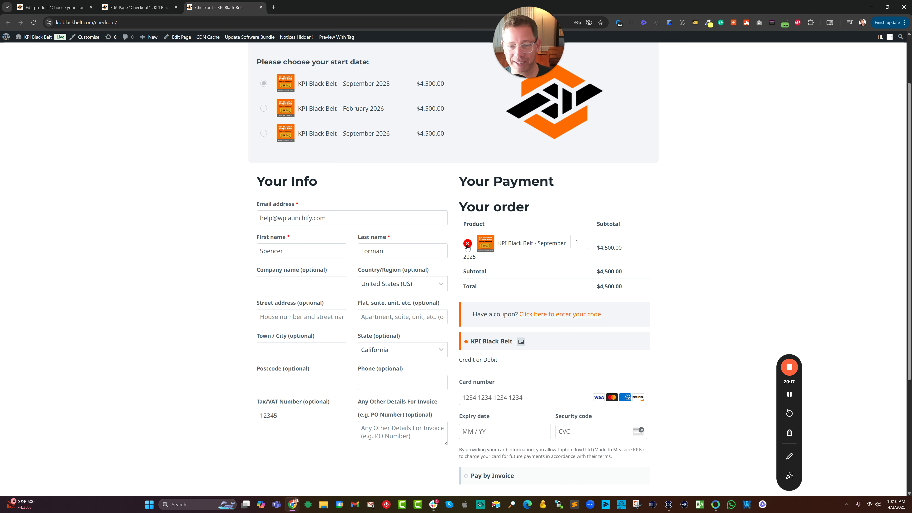
pyautogui.click(468, 244)
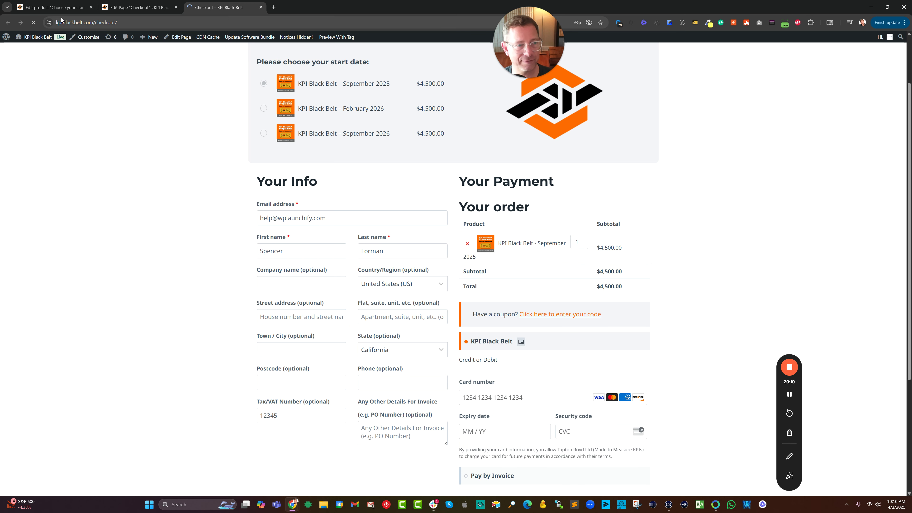
# Assign the Sep 2025 cohort to variation #2555 of the KPI Black Belt product
pyautogui.click(60, 7)
pyautogui.scroll(-4, 244, 319)
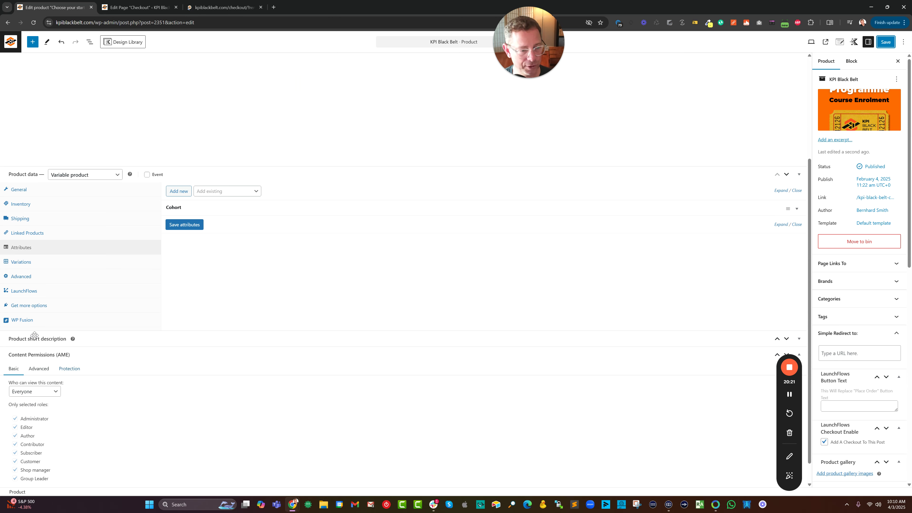
pyautogui.click(21, 262)
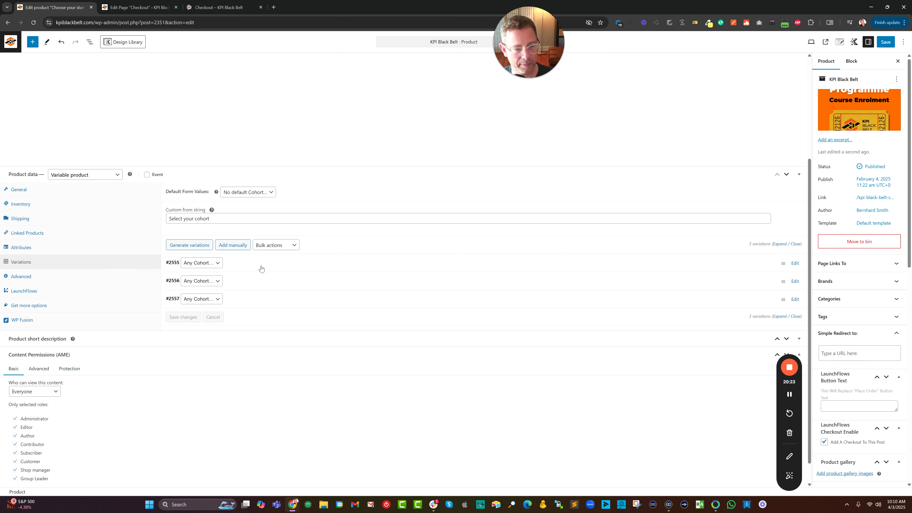
pyautogui.click(260, 265)
pyautogui.click(204, 267)
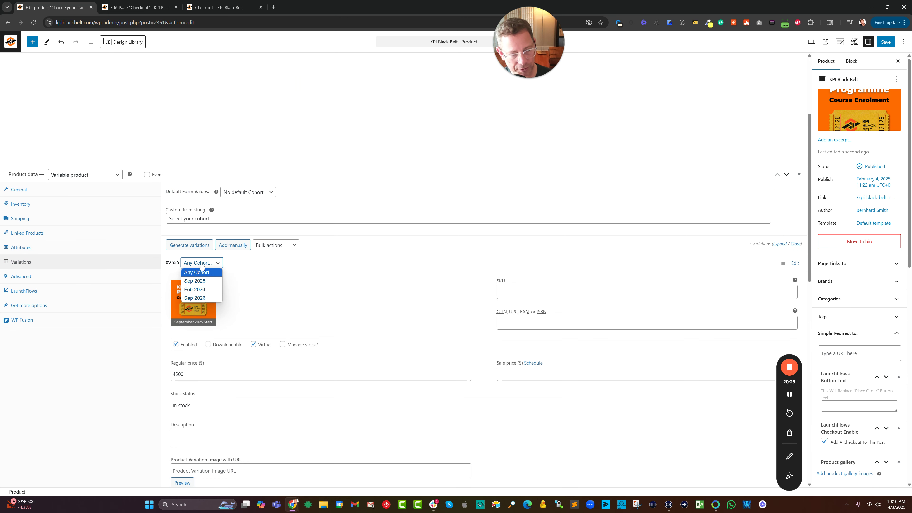
pyautogui.click(202, 283)
# Assign the Feb 2026 cohort to variation #2556
pyautogui.scroll(-3, 222, 333)
pyautogui.scroll(-10, 232, 352)
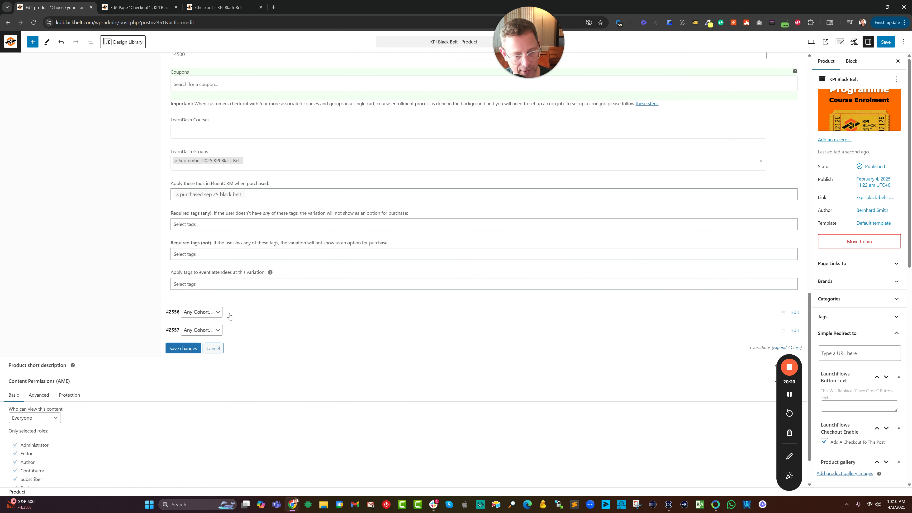
pyautogui.click(230, 316)
pyautogui.click(202, 312)
pyautogui.click(202, 338)
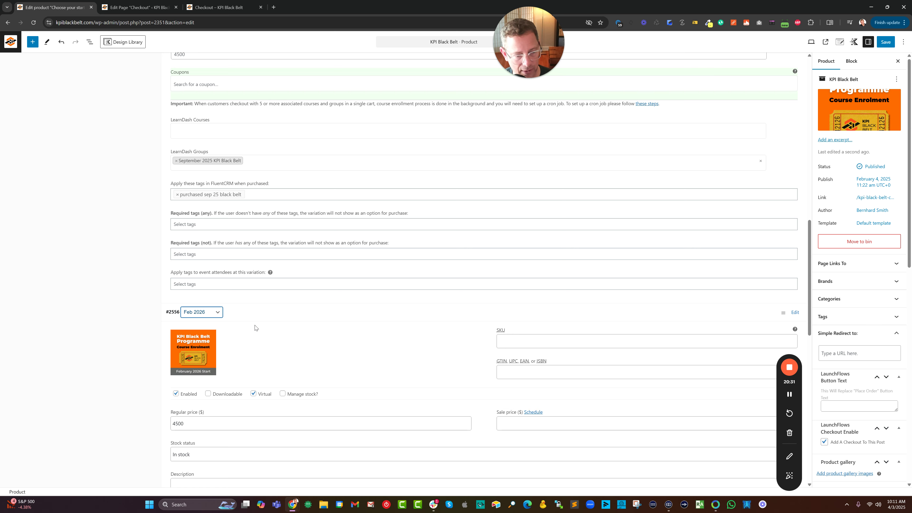
# Assign the Sep 2026 cohort to variation #2557, then save the variation changes and the KPI Black Belt product
pyautogui.scroll(-11, 255, 328)
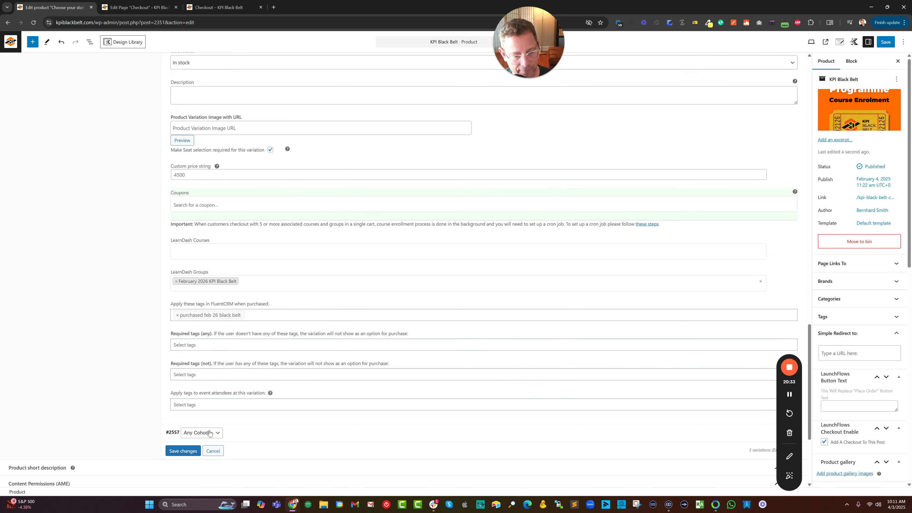
pyautogui.click(201, 432)
pyautogui.click(200, 462)
pyautogui.click(187, 454)
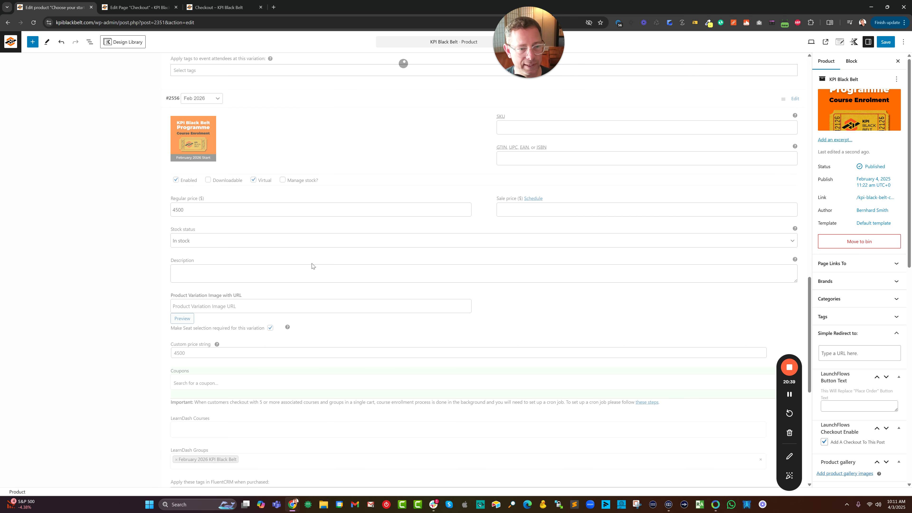
pyautogui.scroll(-5, 311, 266)
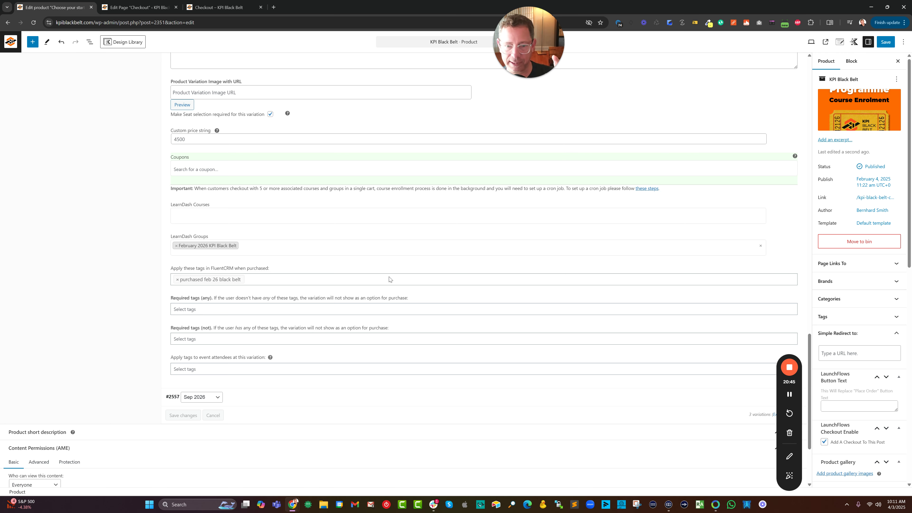
pyautogui.click(885, 42)
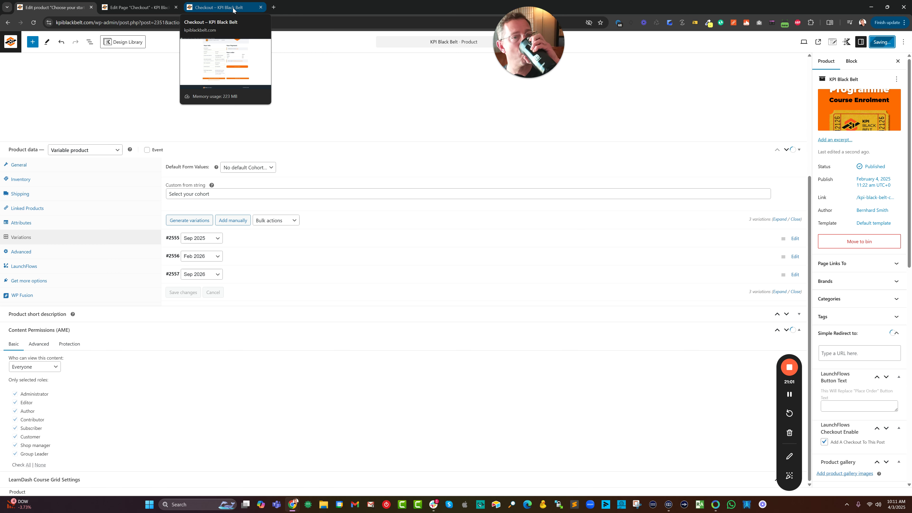
# Reload the live checkout page and check the cohort names in the start date options
pyautogui.click(233, 9)
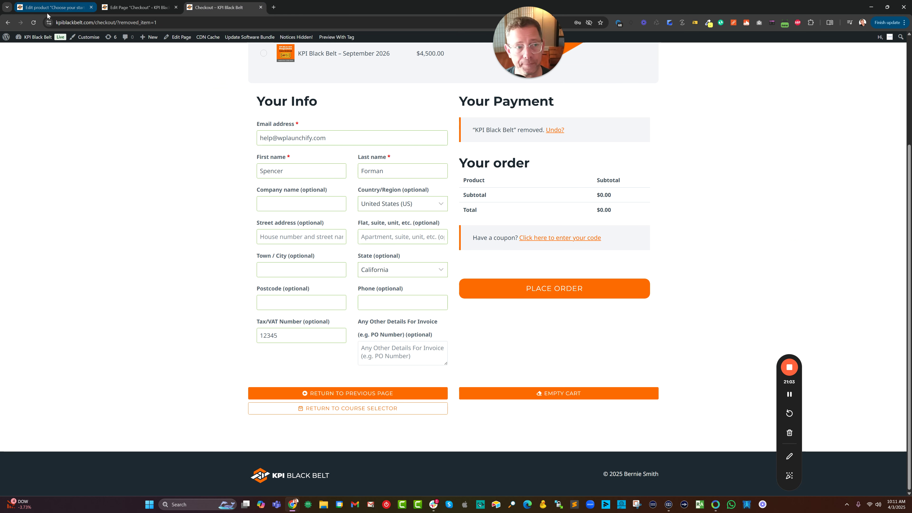
pyautogui.click(34, 22)
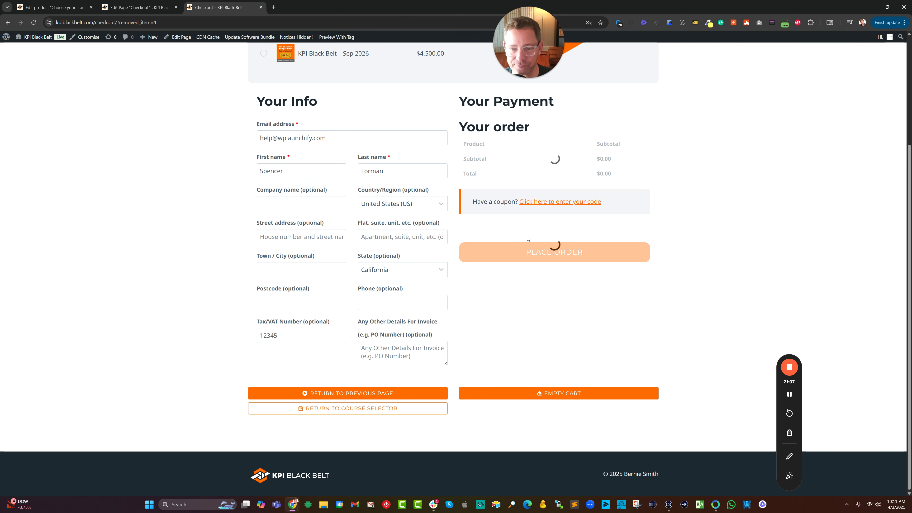
pyautogui.scroll(4, 336, 94)
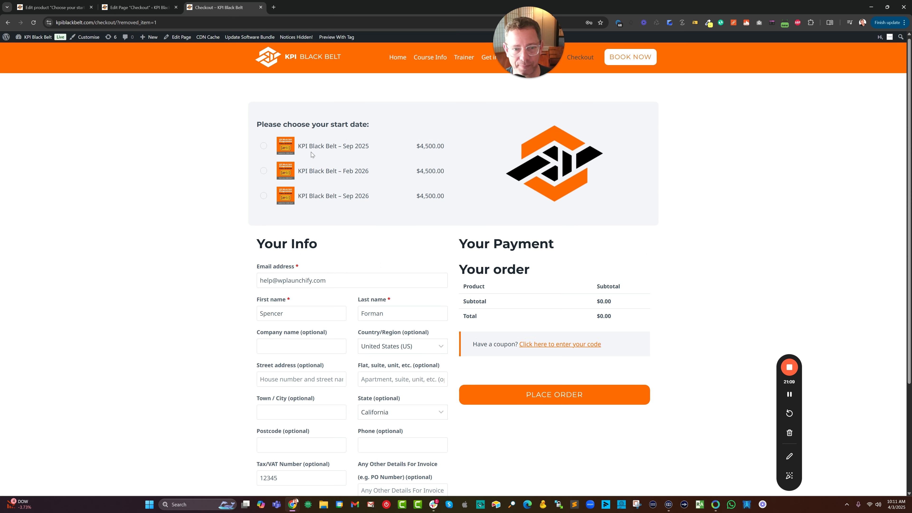
# Choose the KPI Black Belt – Sep 2025 start date on the checkout page and review the payment section headings
pyautogui.click(264, 146)
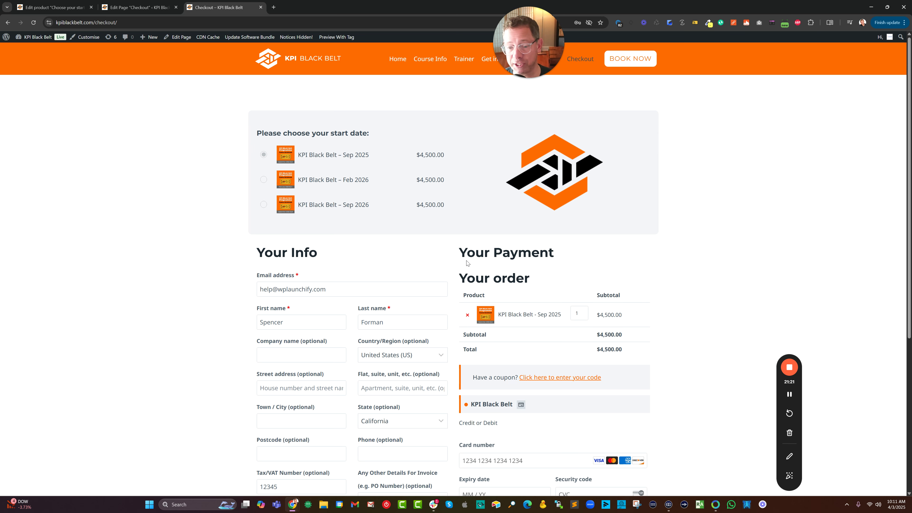
pyautogui.scroll(-3, 497, 280)
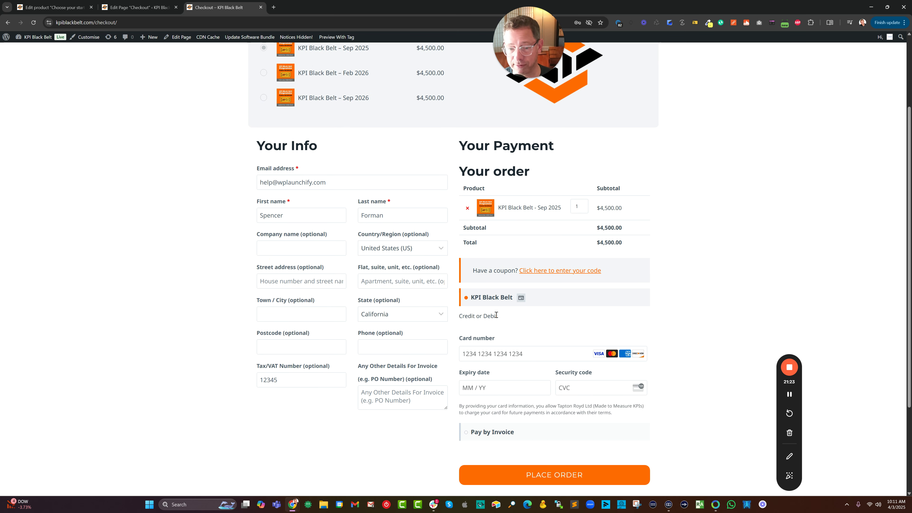
pyautogui.scroll(3, 501, 299)
pyautogui.moveTo(458, 256); pyautogui.dragTo(556, 255)
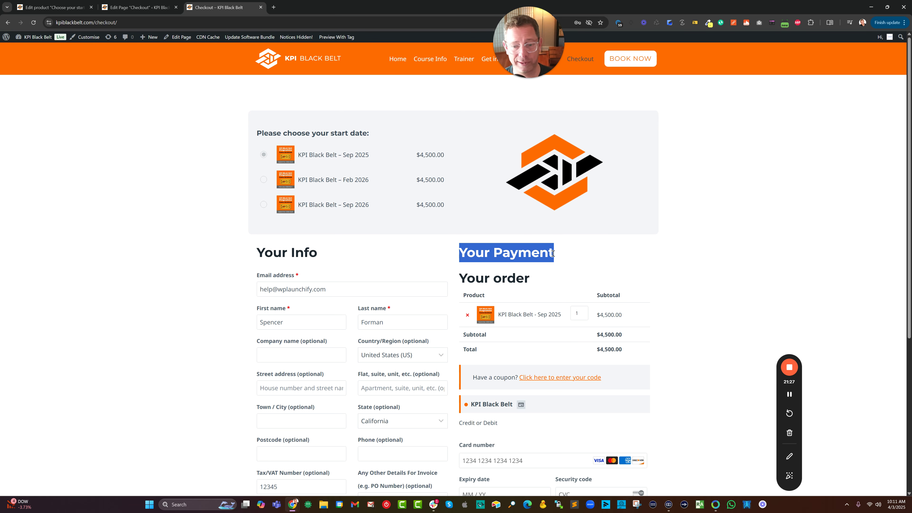
# Add the CSS class lf-hide-title to the Review Order block of the Checkout page and save the page
pyautogui.click(141, 7)
pyautogui.scroll(2, 565, 242)
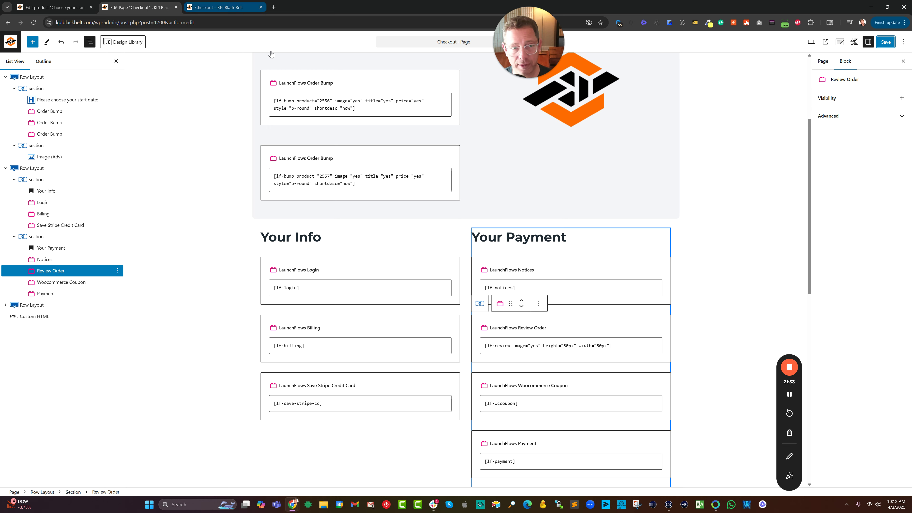
pyautogui.click(218, 7)
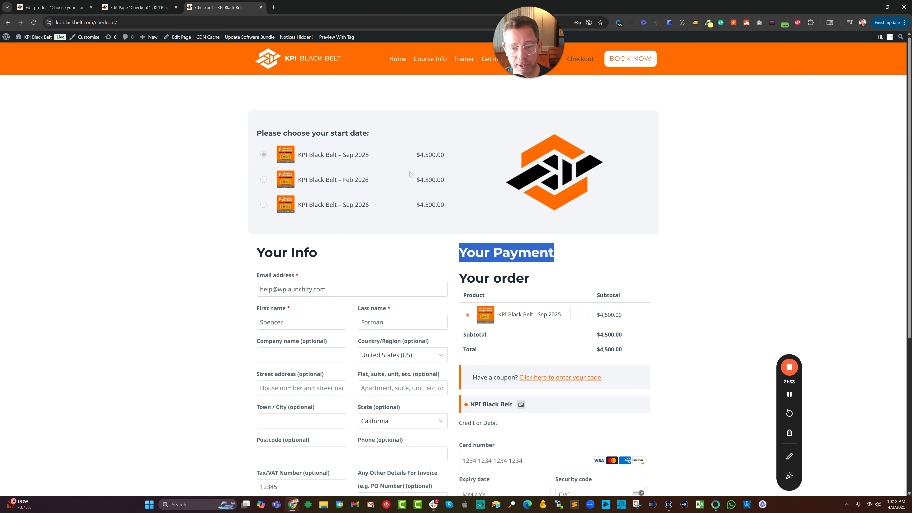
pyautogui.click(140, 7)
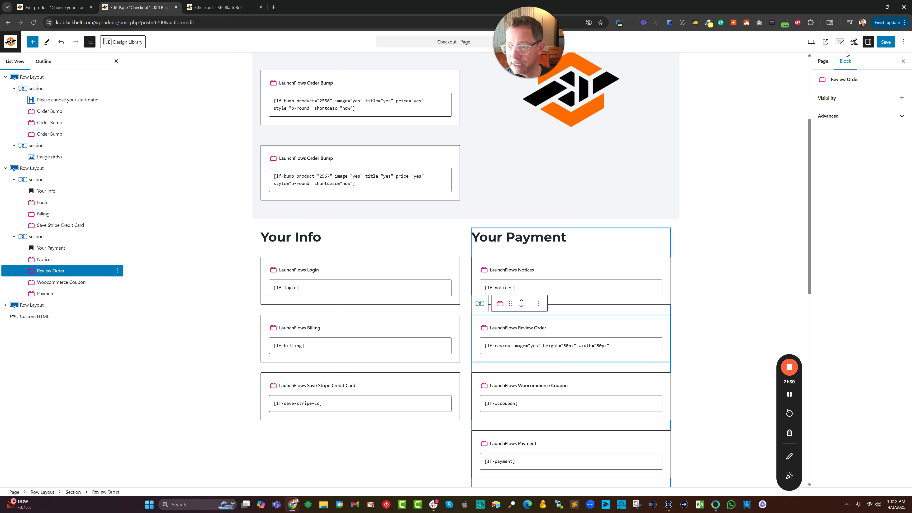
pyautogui.click(844, 116)
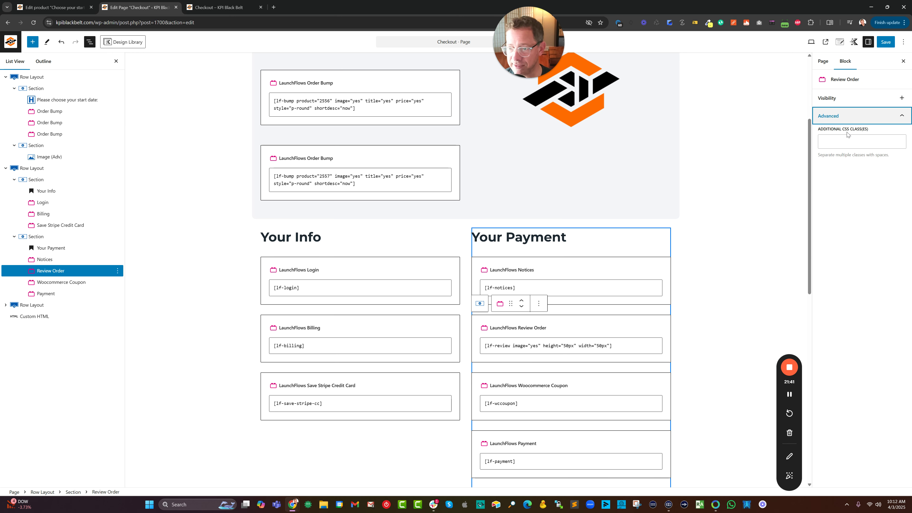
pyautogui.click(844, 142)
pyautogui.write('lf-hid')
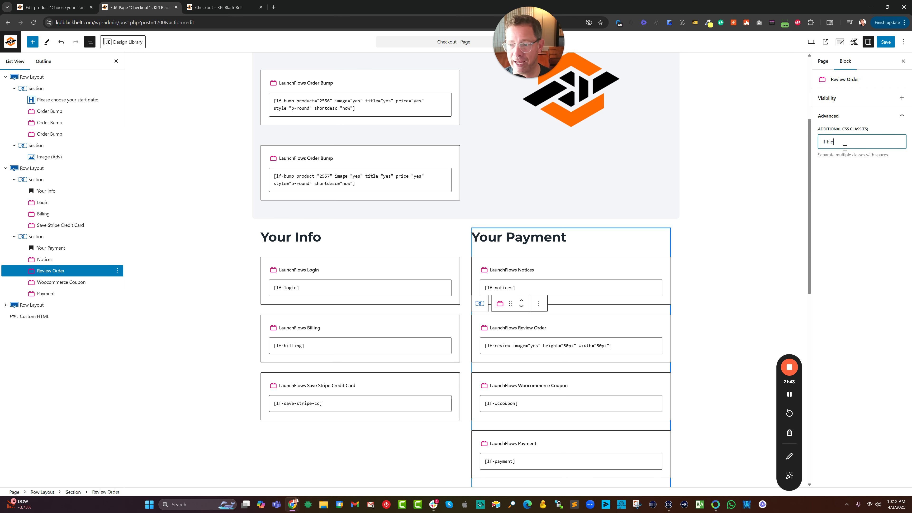
pyautogui.click(885, 42)
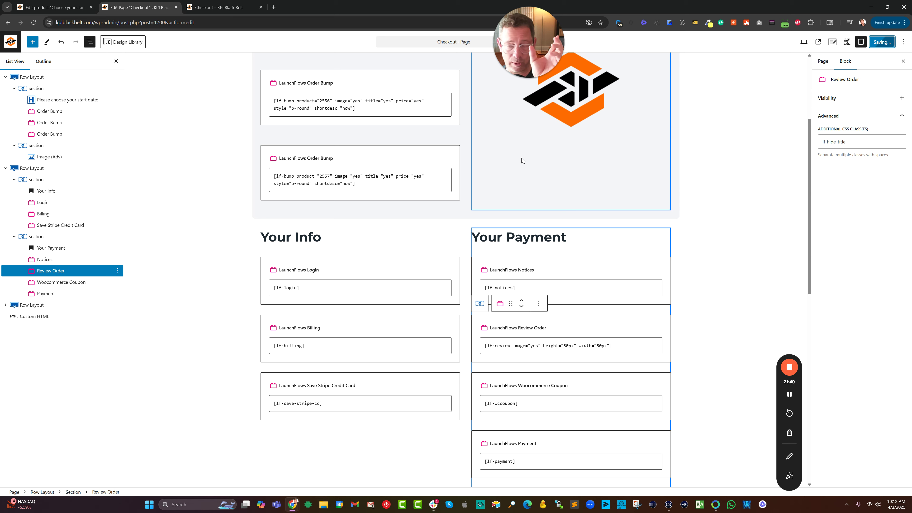
# Reload the live checkout page and examine its section headings against the page editor, plus the card payment method's name and description
pyautogui.click(217, 7)
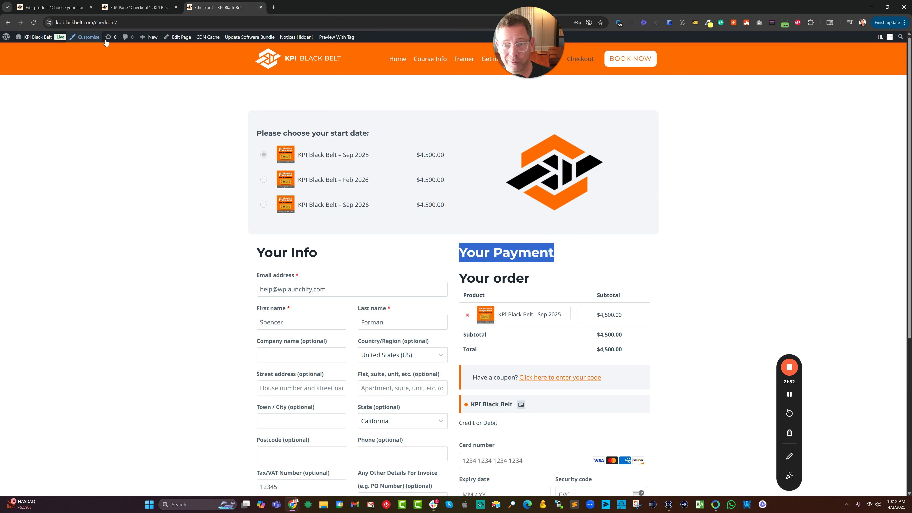
pyautogui.click(32, 22)
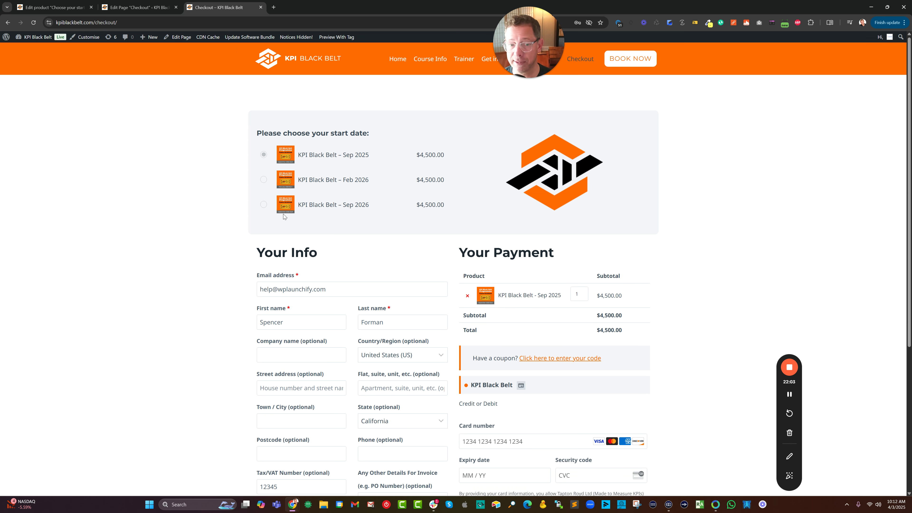
pyautogui.moveTo(257, 249); pyautogui.dragTo(304, 254)
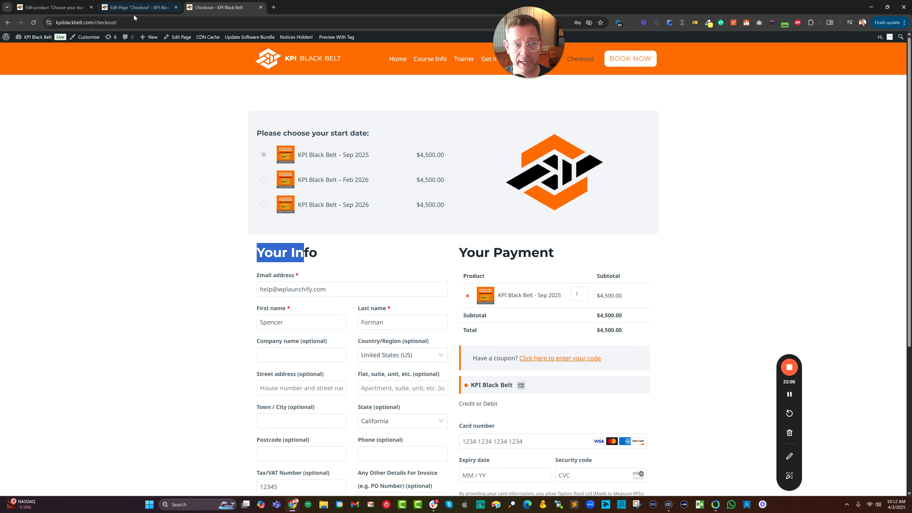
pyautogui.click(113, 3)
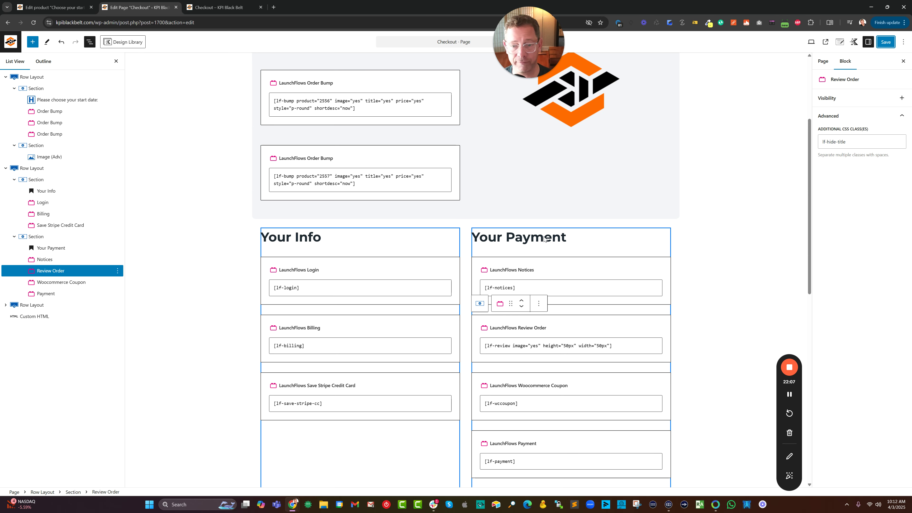
pyautogui.click(465, 227)
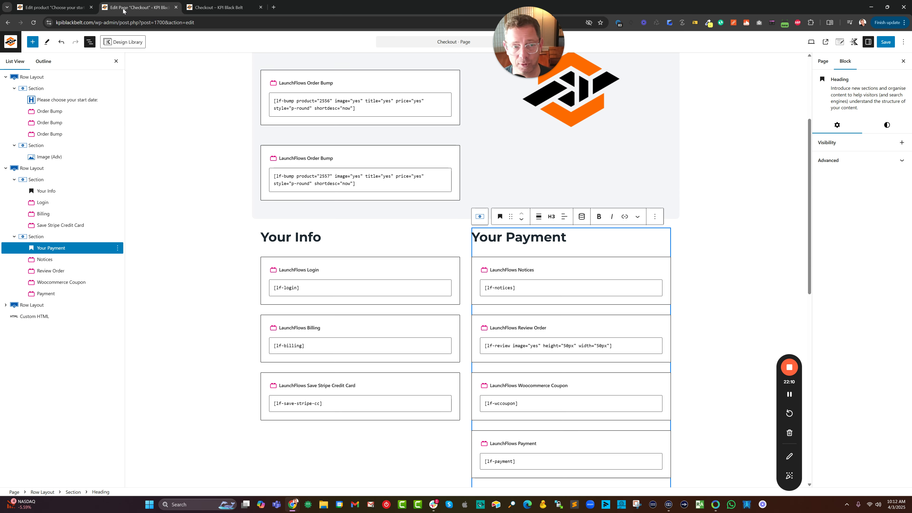
pyautogui.click(217, 7)
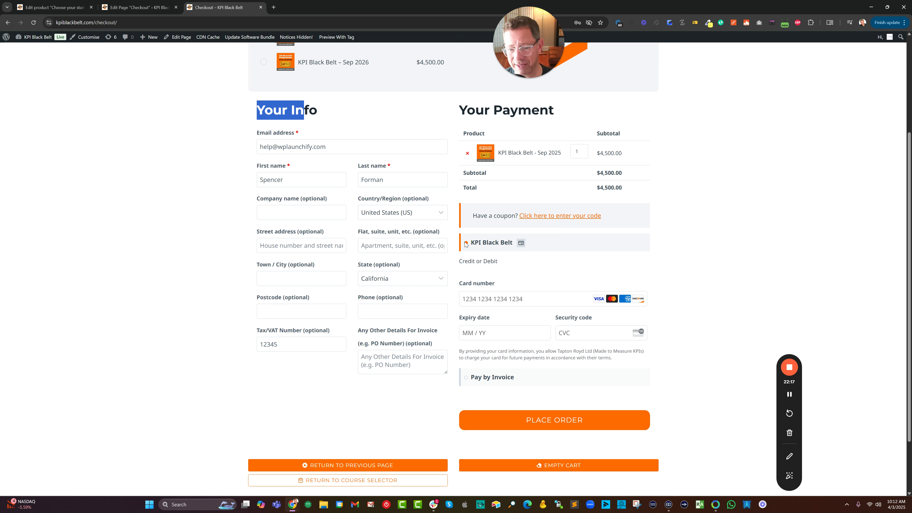
pyautogui.moveTo(508, 261); pyautogui.dragTo(471, 243)
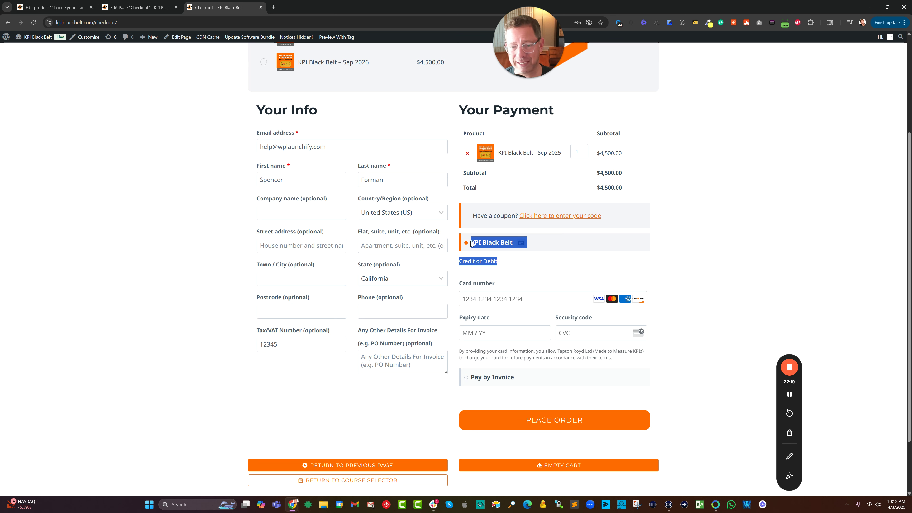
# Open the site's admin product list in a new browser tab from the product editor
pyautogui.click(84, 7)
pyautogui.rightClick(13, 47)
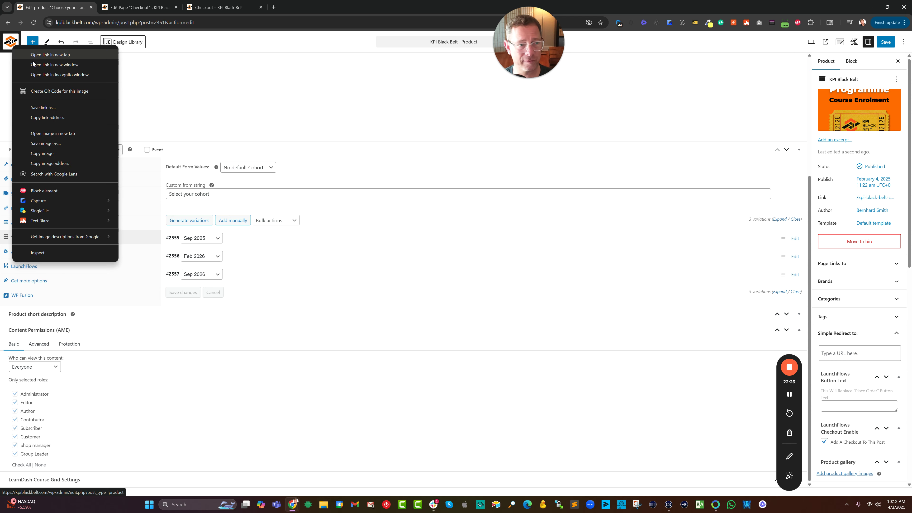
pyautogui.click(35, 59)
pyautogui.click(119, 8)
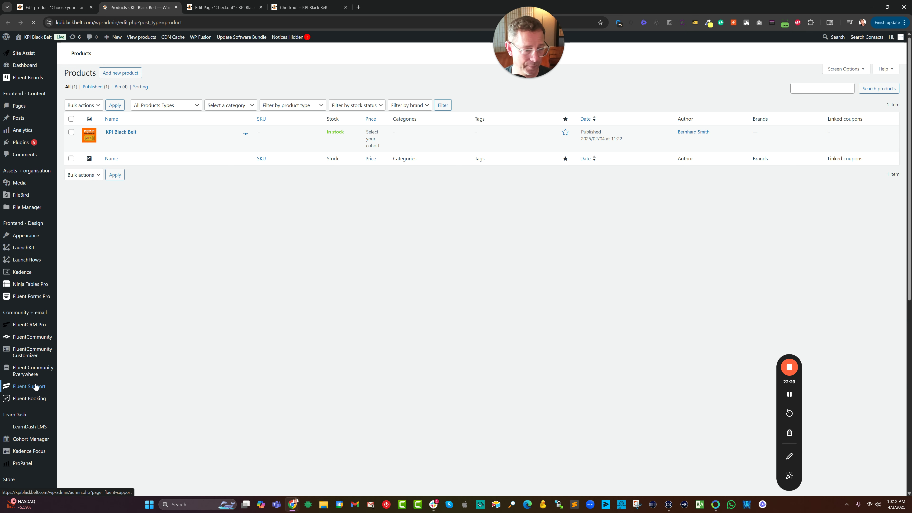
# Open the Stripe payment method's management page in the WooCommerce payment settings
pyautogui.scroll(-9, 34, 395)
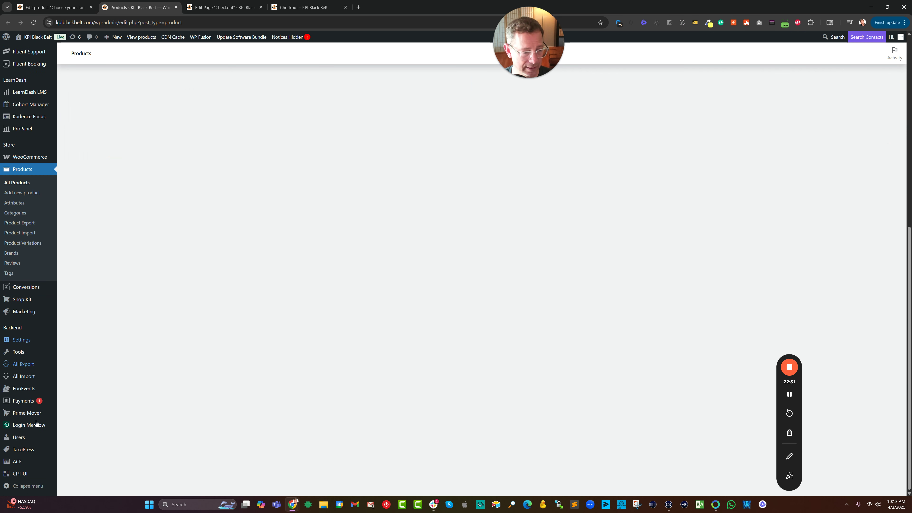
pyautogui.moveTo(37, 425)
pyautogui.moveTo(23, 373)
pyautogui.scroll(9, 22, 380)
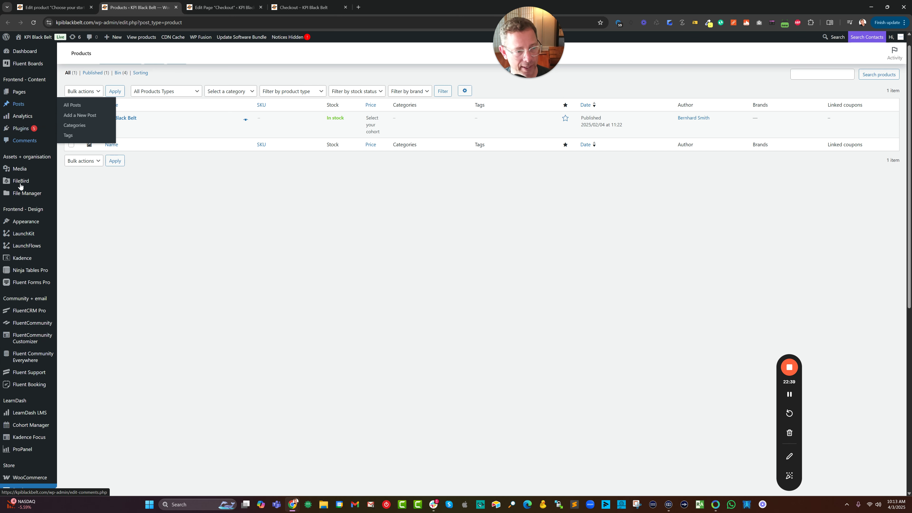
pyautogui.scroll(-4, 34, 248)
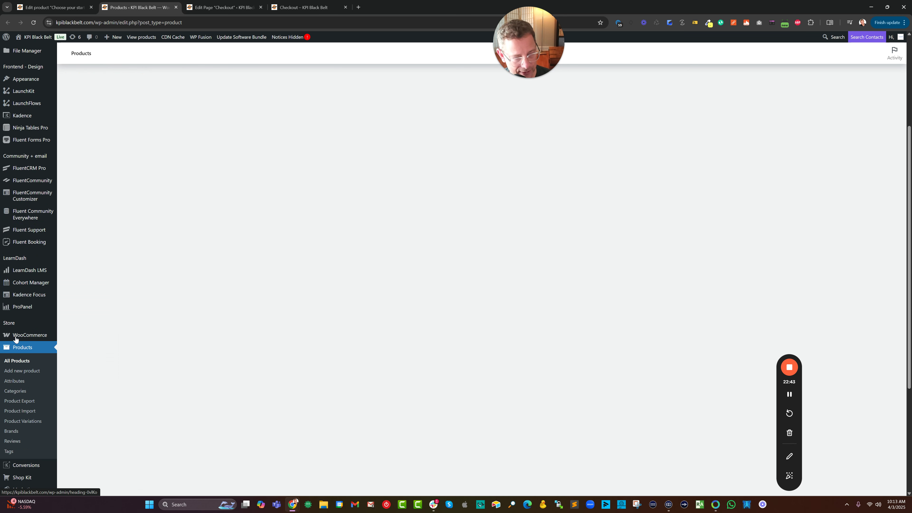
pyautogui.moveTo(16, 339)
pyautogui.click(77, 407)
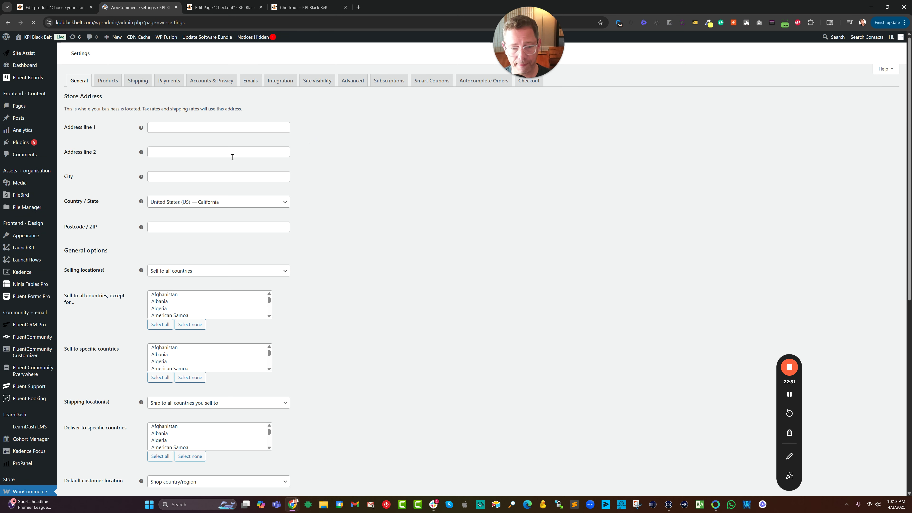
pyautogui.click(173, 81)
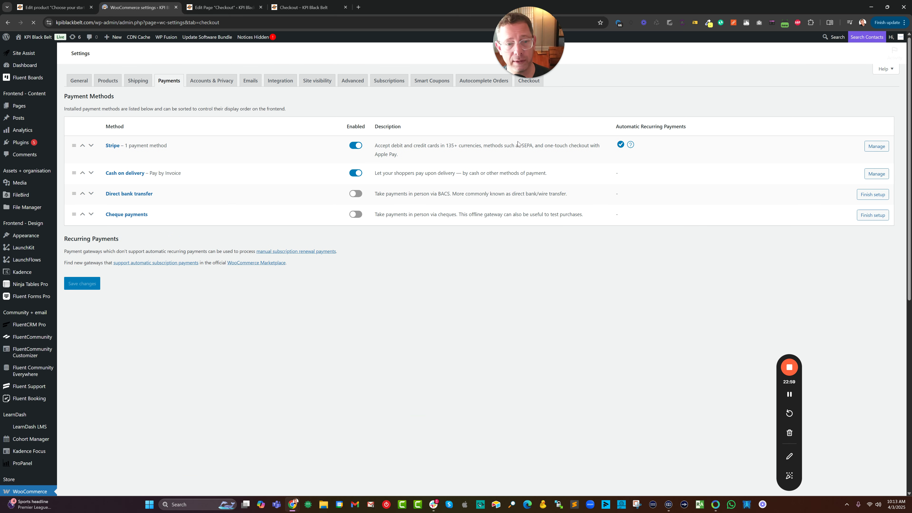
pyautogui.click(876, 146)
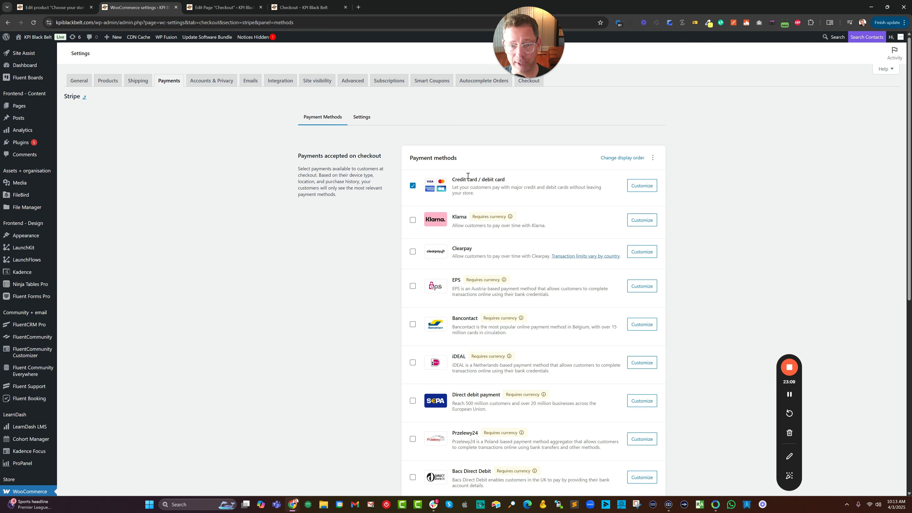
# Clear the description of Stripe's credit card / debit card method and set its name to Credit or Debit
pyautogui.moveTo(454, 180); pyautogui.dragTo(519, 178)
pyautogui.scroll(-10, 520, 182)
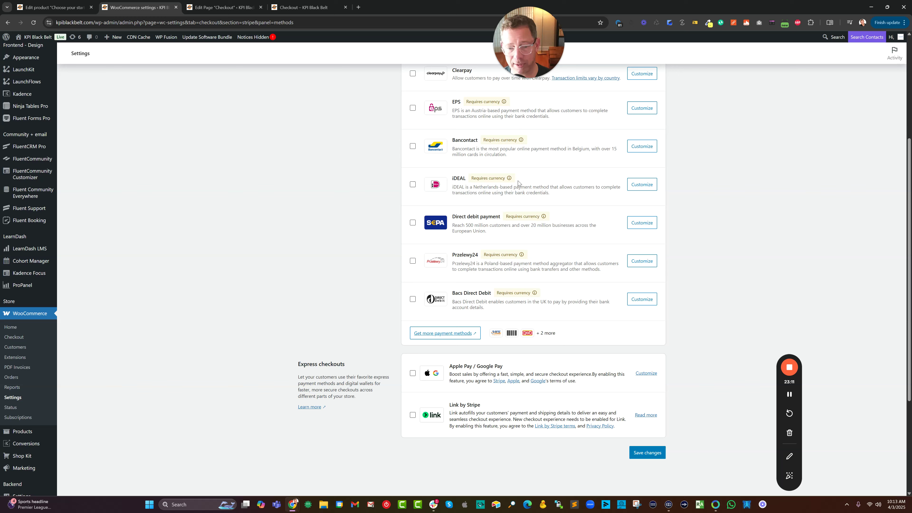
pyautogui.scroll(10, 520, 183)
pyautogui.click(641, 186)
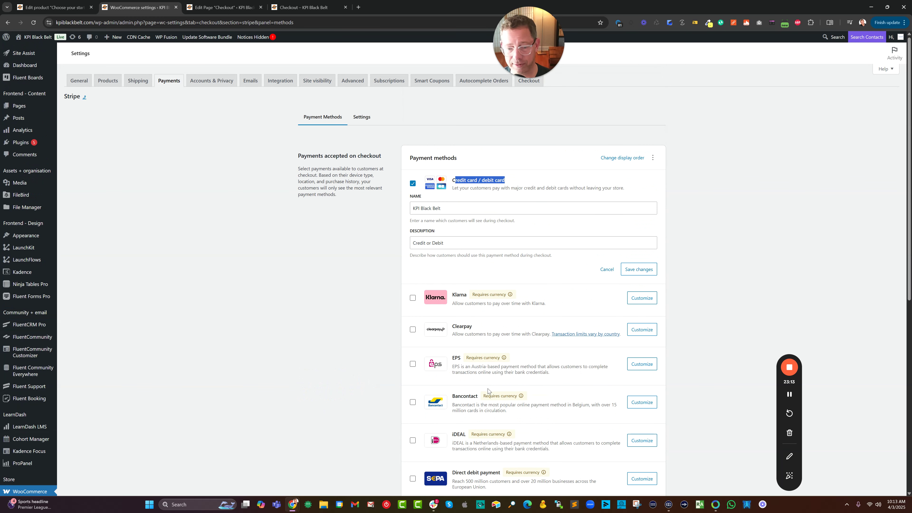
pyautogui.moveTo(414, 213); pyautogui.dragTo(464, 209)
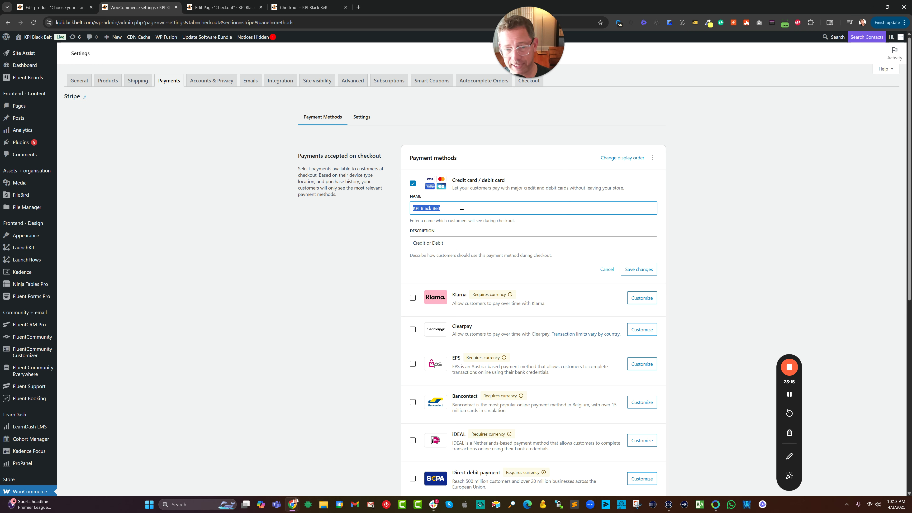
pyautogui.moveTo(451, 241); pyautogui.dragTo(381, 239)
pyautogui.press('BackSpace')
pyautogui.moveTo(449, 211); pyautogui.dragTo(396, 205)
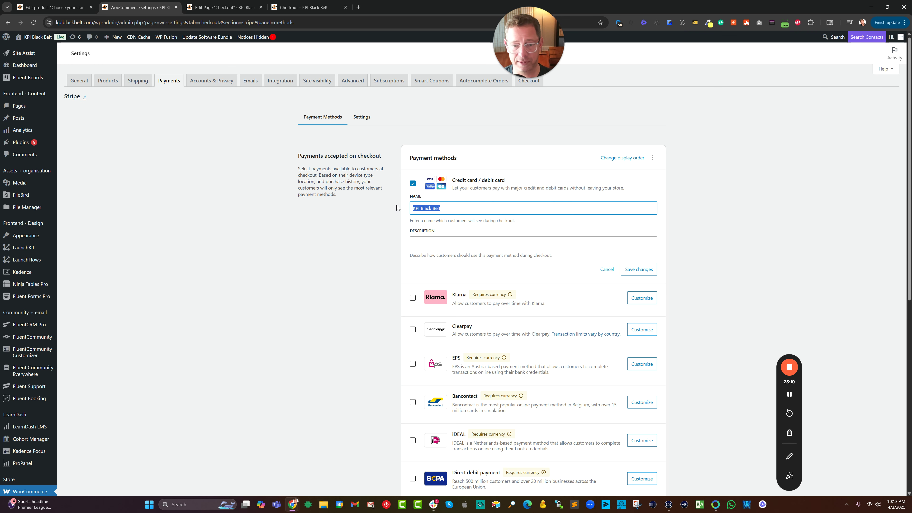
pyautogui.write('Credit or Debu')
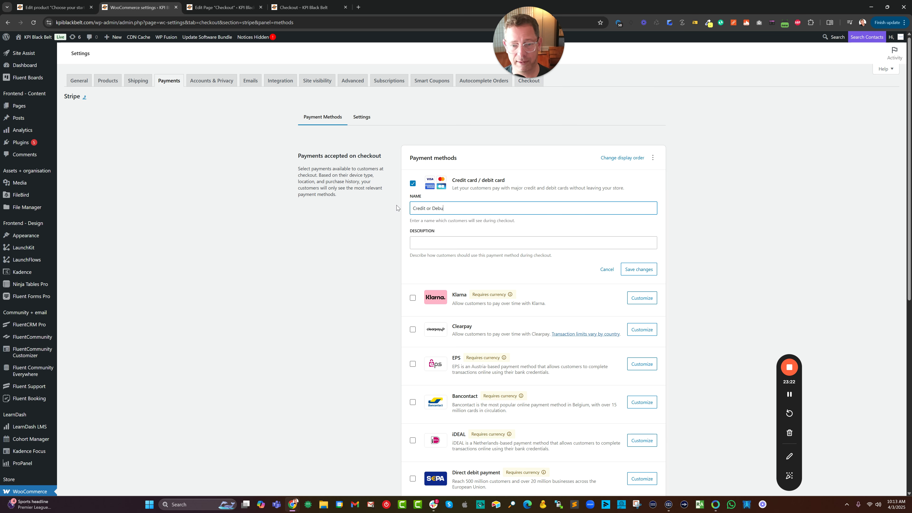
pyautogui.write('t')
# Save the changes to the Stripe payment methods
pyautogui.scroll(-5, 532, 379)
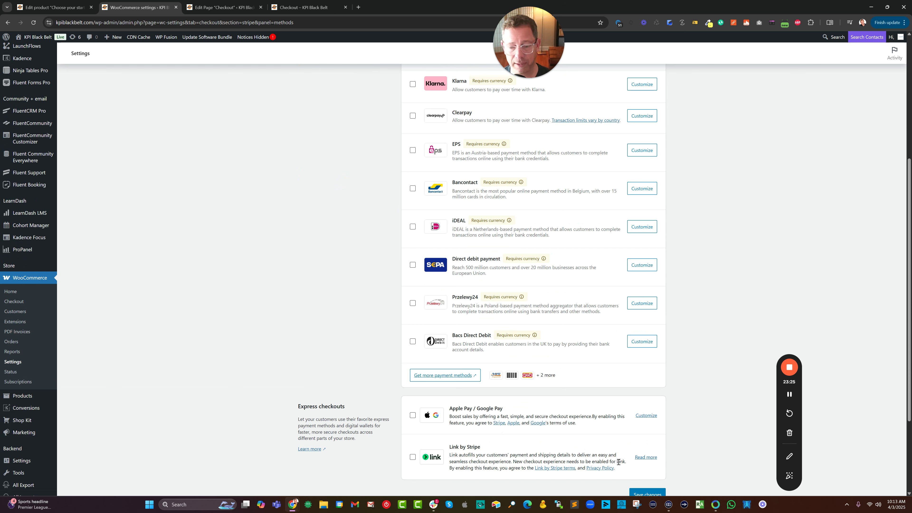
pyautogui.scroll(-3, 624, 458)
pyautogui.click(647, 373)
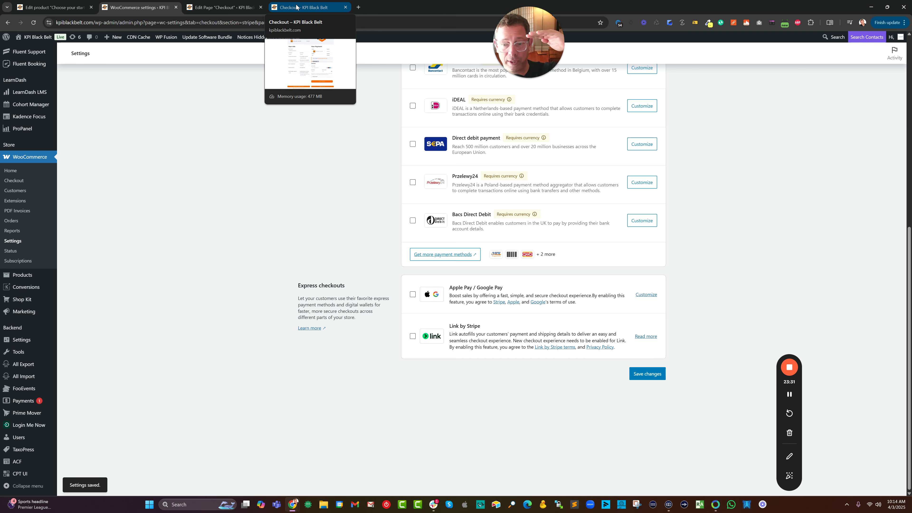
pyautogui.click(643, 373)
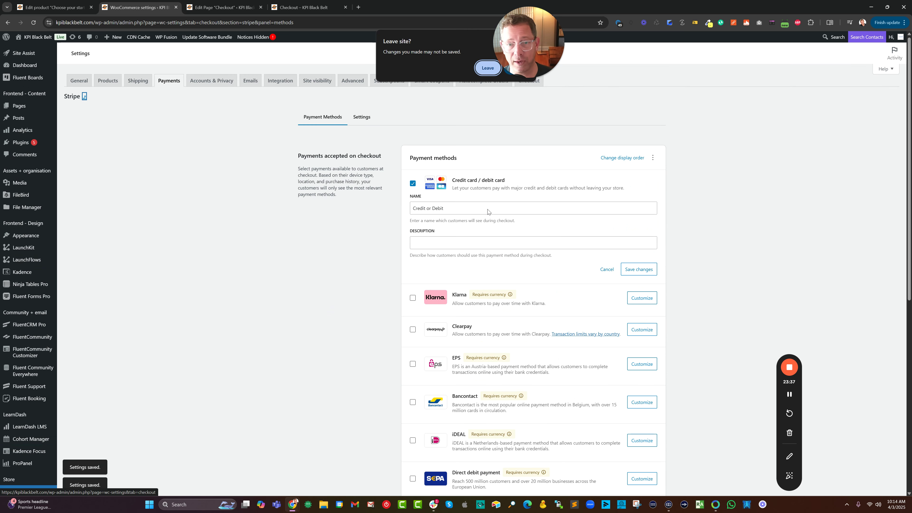
# Leave the Stripe settings page and return to the live checkout page
pyautogui.click(515, 68)
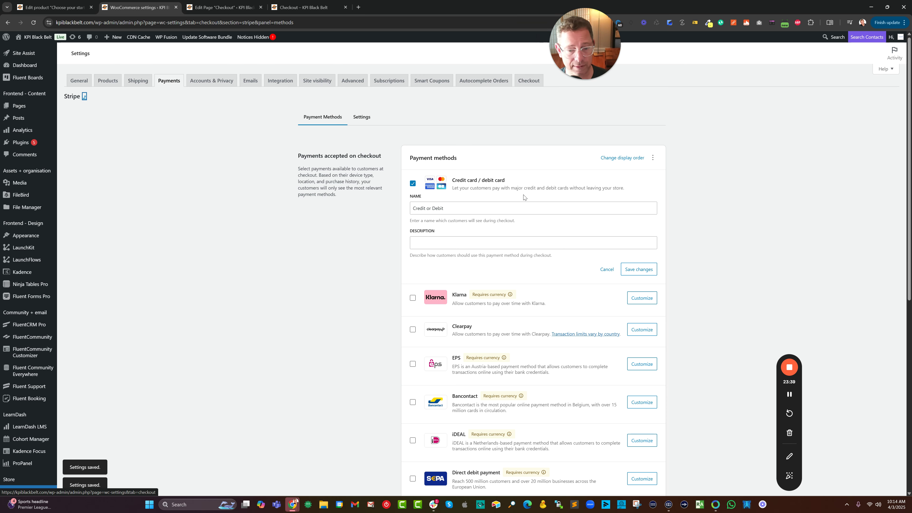
pyautogui.click(85, 96)
pyautogui.click(495, 82)
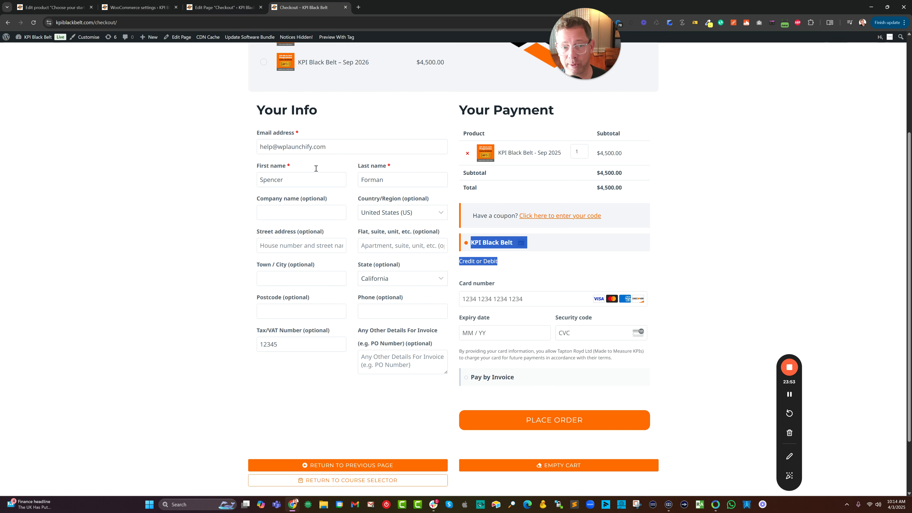
pyautogui.click(303, 7)
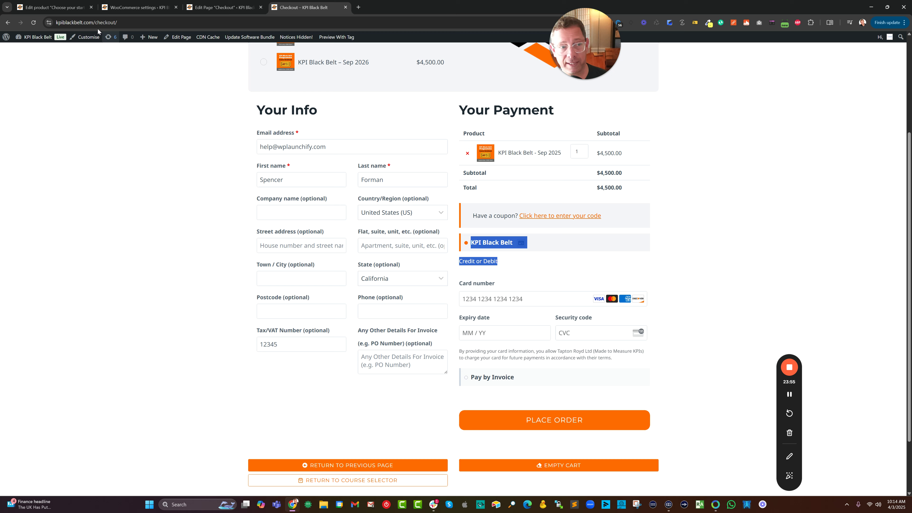
# Reload the live checkout page and reopen Stripe's management page in the WooCommerce payment settings
pyautogui.click(33, 24)
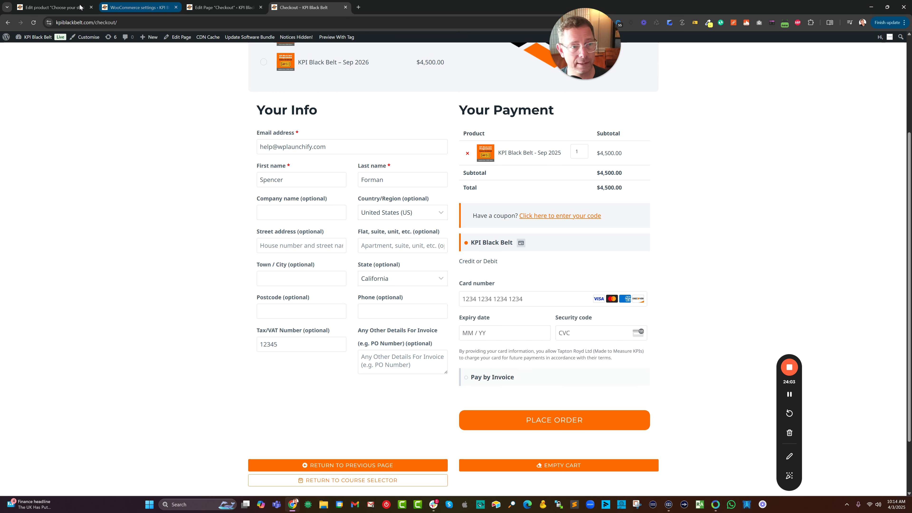
pyautogui.click(50, 7)
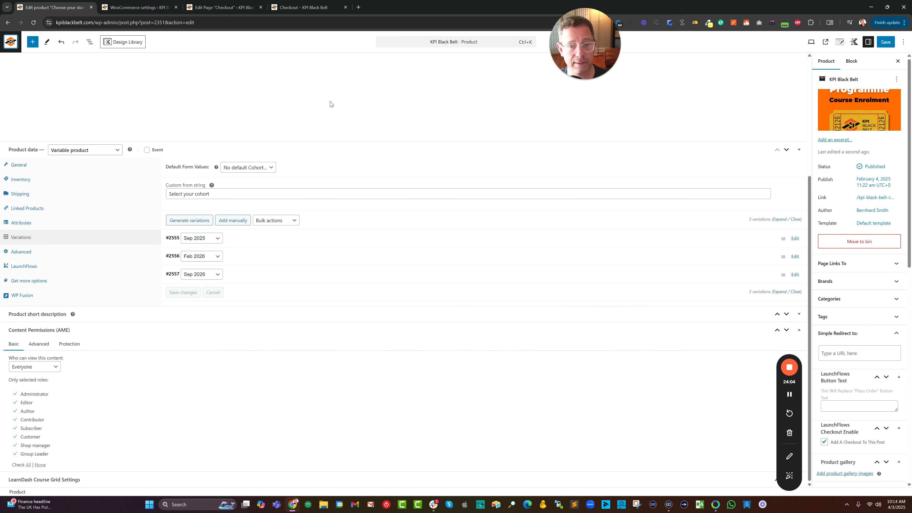
pyautogui.click(151, 10)
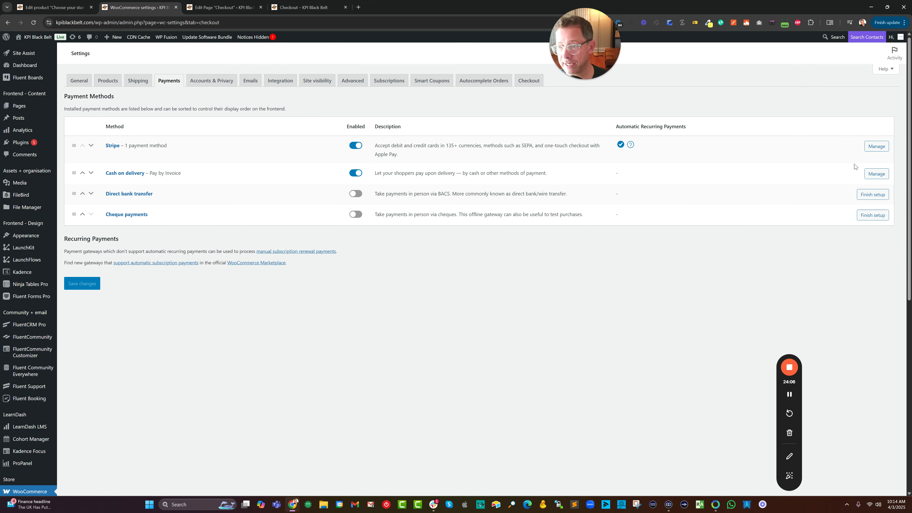
pyautogui.click(876, 146)
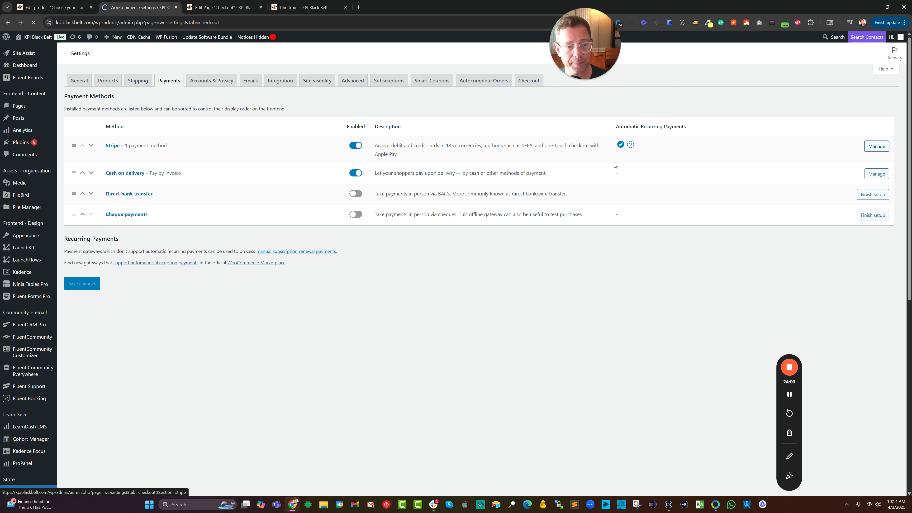
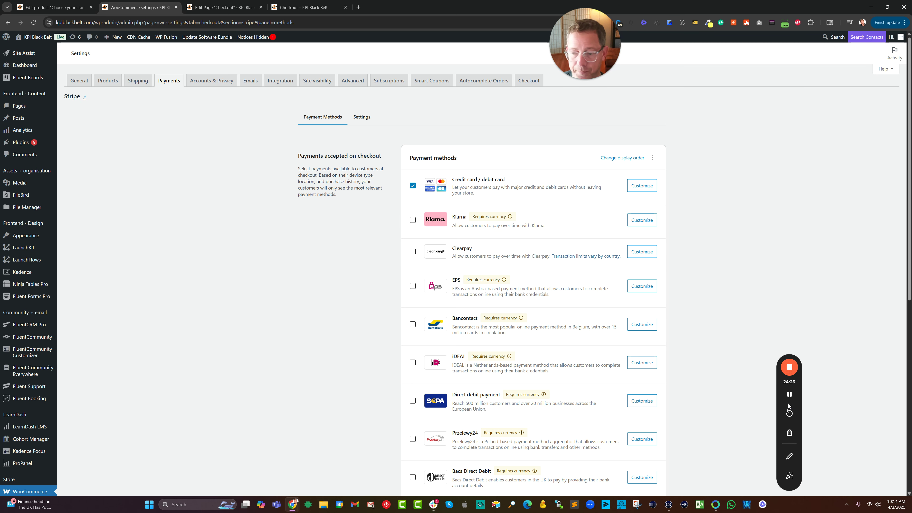
# Clear the credit card / debit card method's description, set its name to Credit or Debit, and save the Stripe page
pyautogui.click(642, 186)
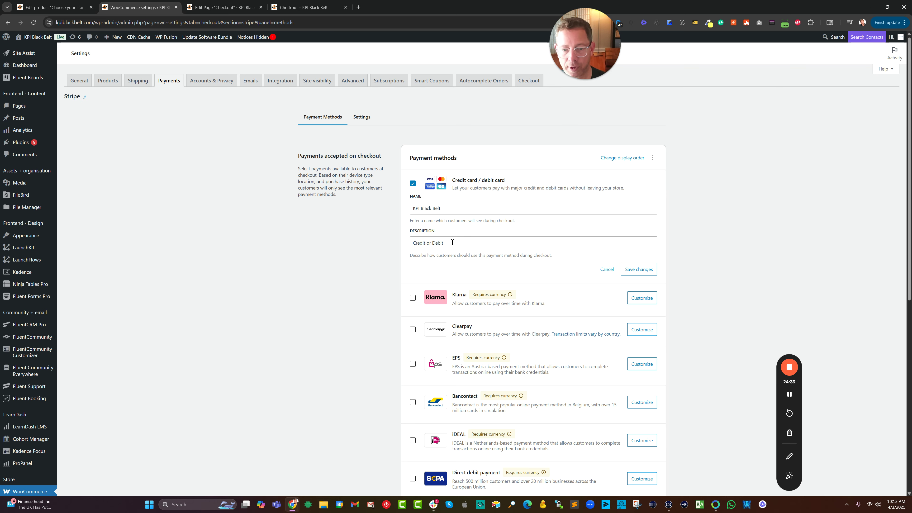
pyautogui.moveTo(457, 242); pyautogui.dragTo(396, 237)
pyautogui.press('BackSpace')
pyautogui.hotkey('shift', 'Tab')
pyautogui.click(366, 203)
pyautogui.scroll(-9, 429, 410)
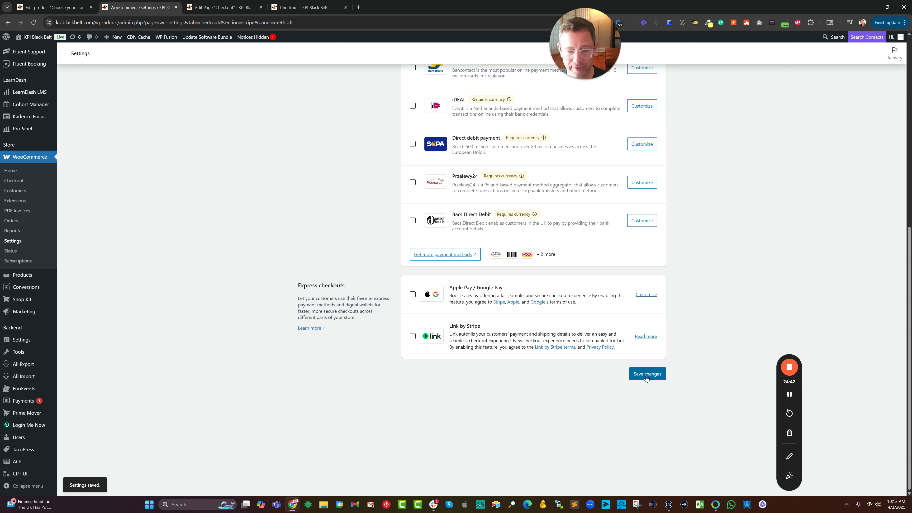
# Refresh the live checkout page to check the card payment method's label
pyautogui.scroll(8, 595, 343)
pyautogui.scroll(2, 259, 149)
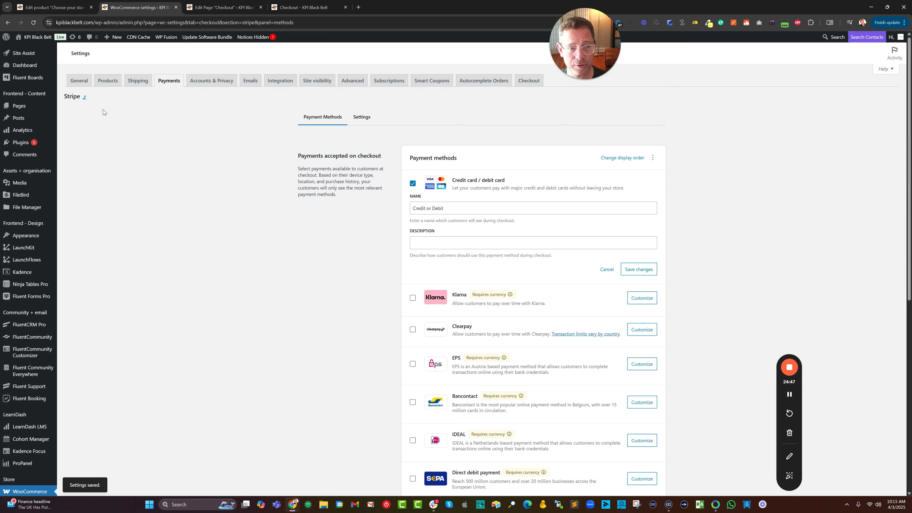
pyautogui.click(323, 7)
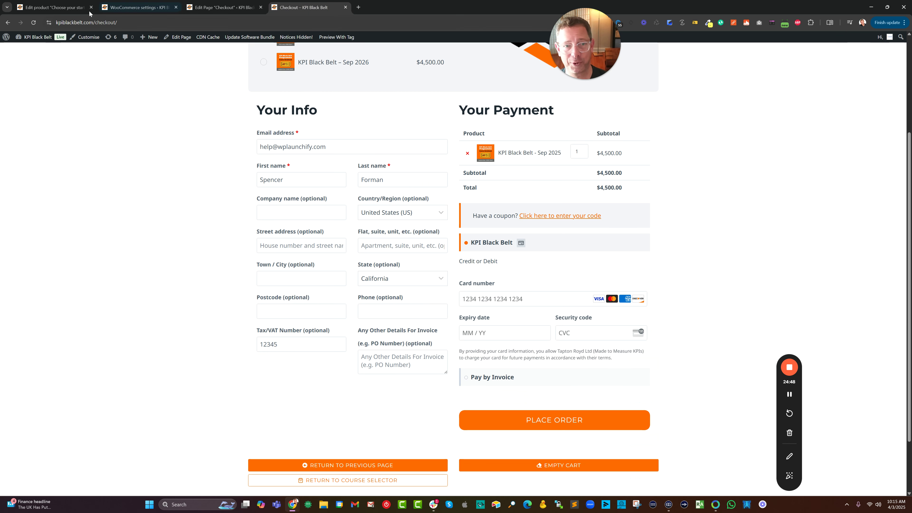
pyautogui.click(34, 22)
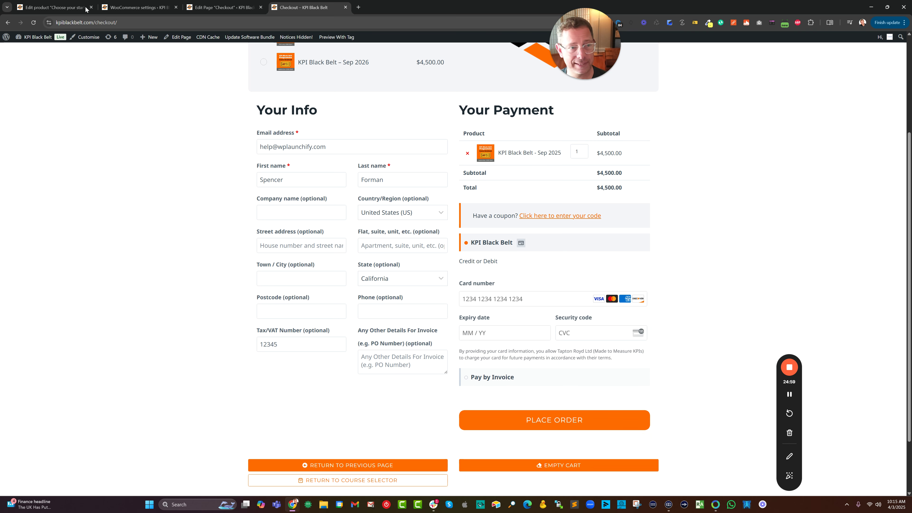
# Save the card method's own customization and the Stripe settings page, and reload the live checkout page
pyautogui.click(136, 7)
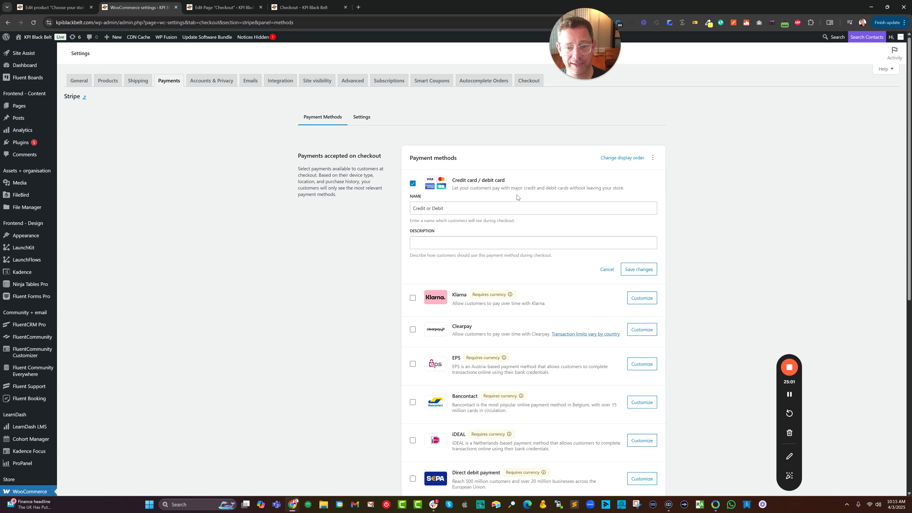
pyautogui.scroll(-1, 666, 235)
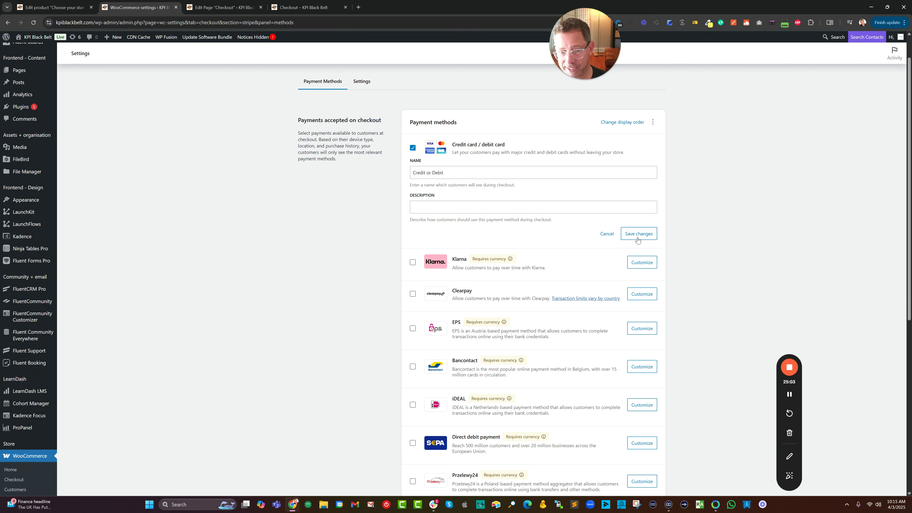
pyautogui.click(638, 234)
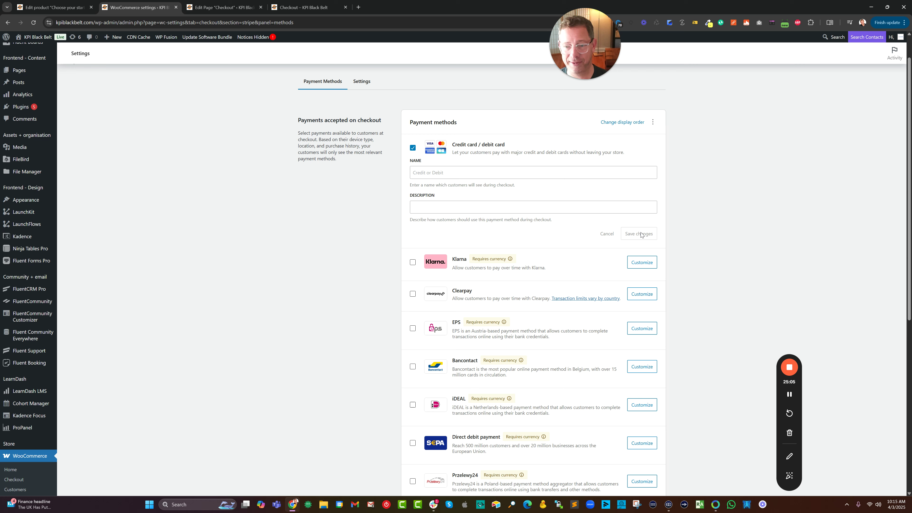
pyautogui.scroll(-6, 648, 335)
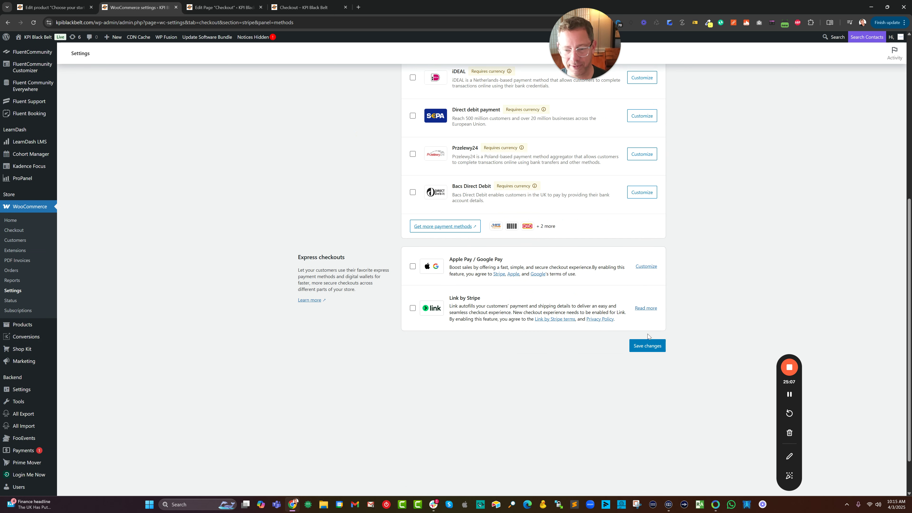
pyautogui.click(634, 345)
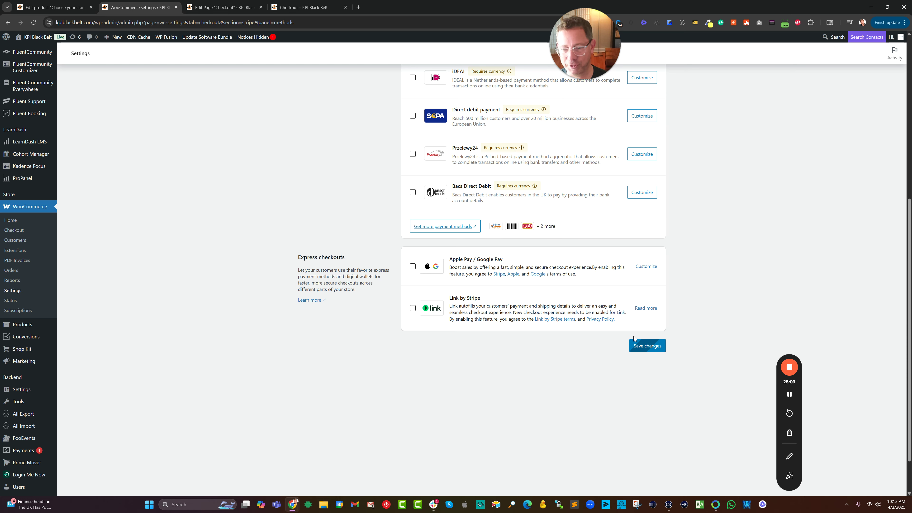
pyautogui.click(302, 7)
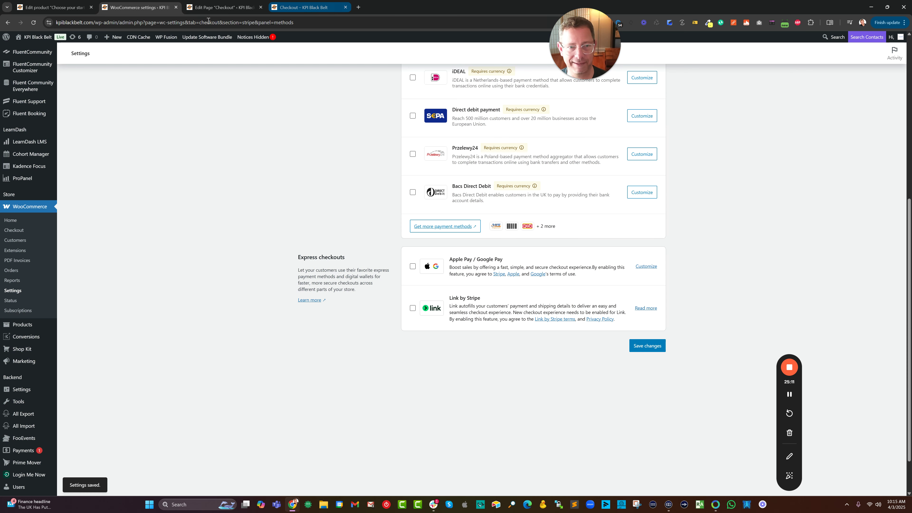
pyautogui.click(34, 22)
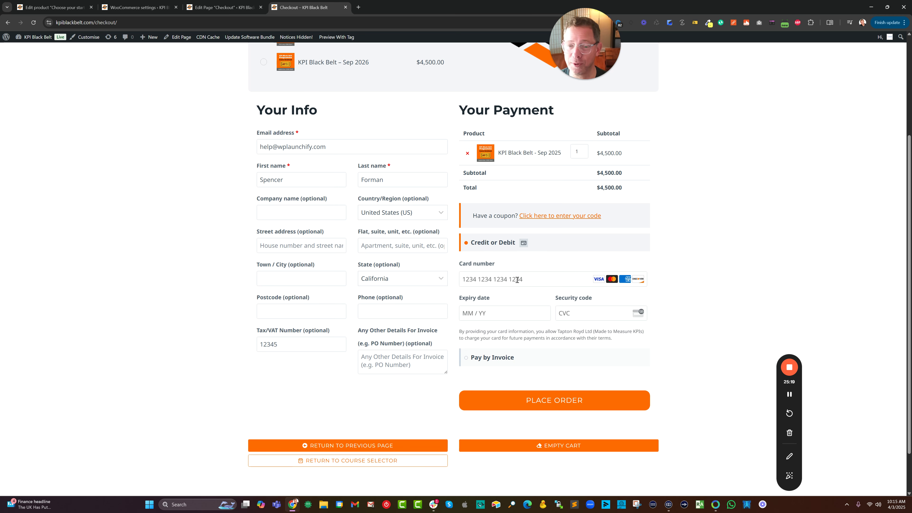
# Try the coupon prompt on the checkout page and switch the payment method to Pay by Invoice and back to Credit or Debit
pyautogui.scroll(2, 522, 253)
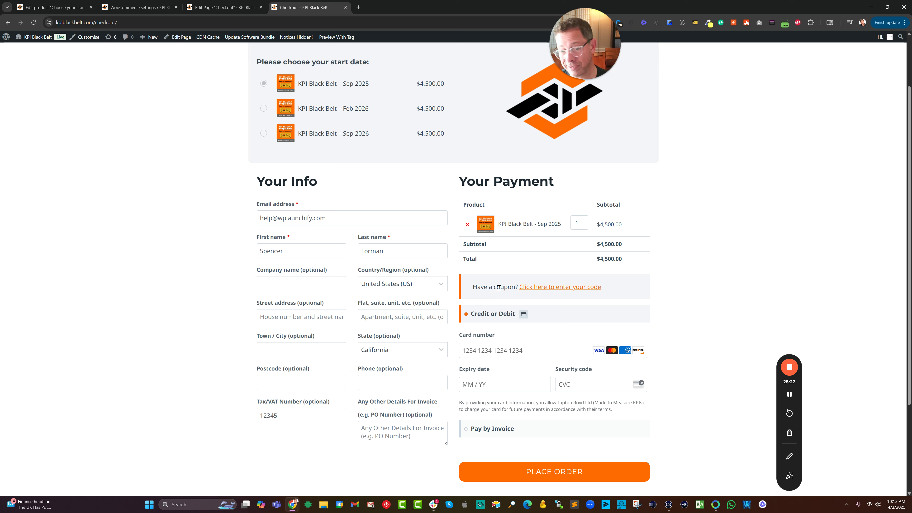
pyautogui.click(540, 288)
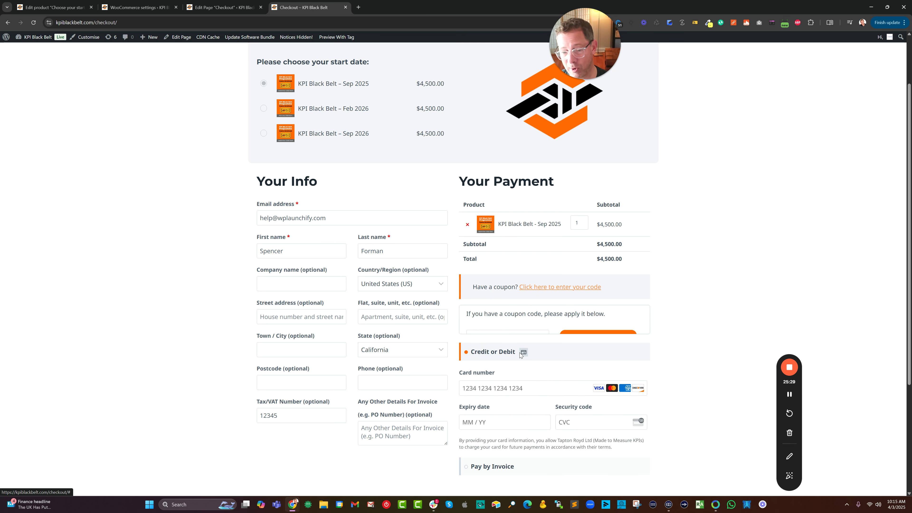
pyautogui.scroll(-1, 528, 397)
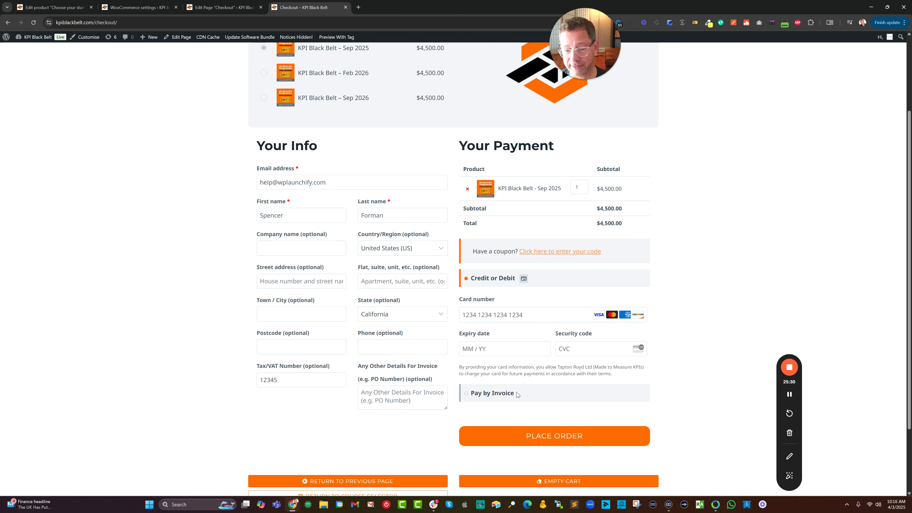
pyautogui.click(468, 397)
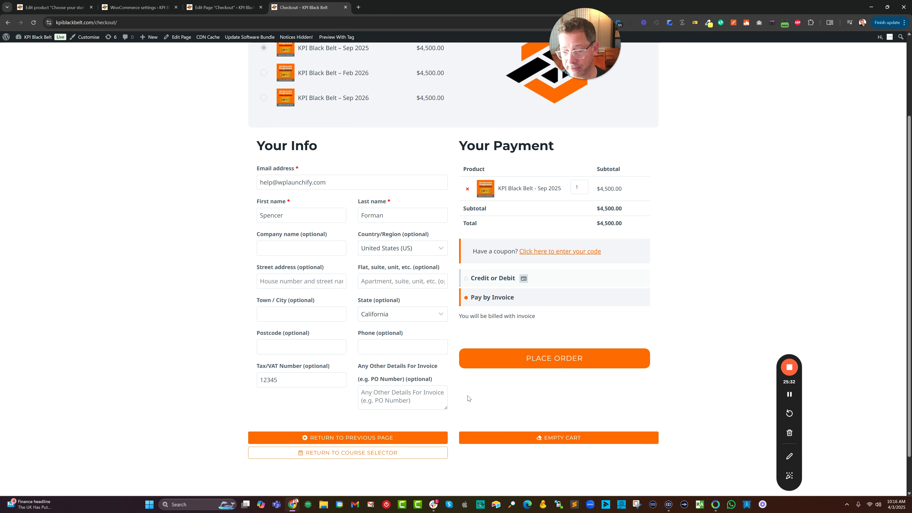
pyautogui.click(466, 280)
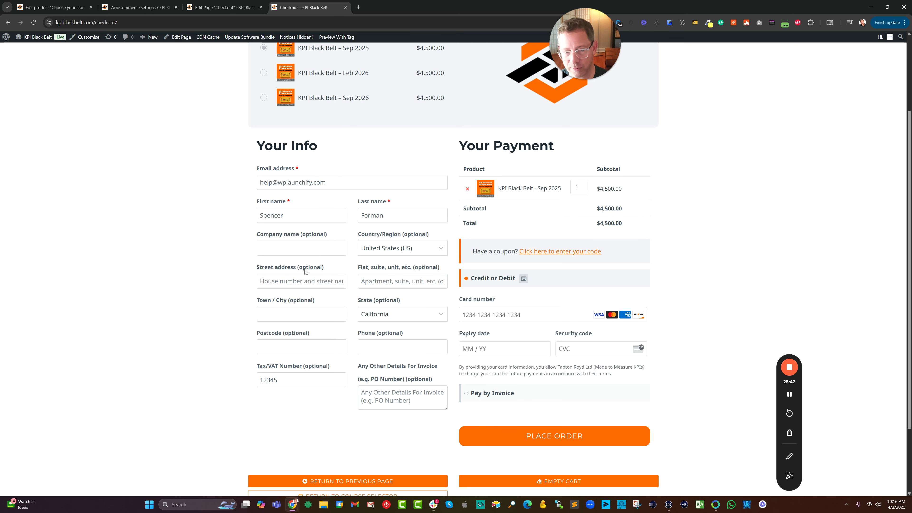
# Leave the Stripe settings and open the Billing fields section of the WooCommerce Checkout settings
pyautogui.click(54, 7)
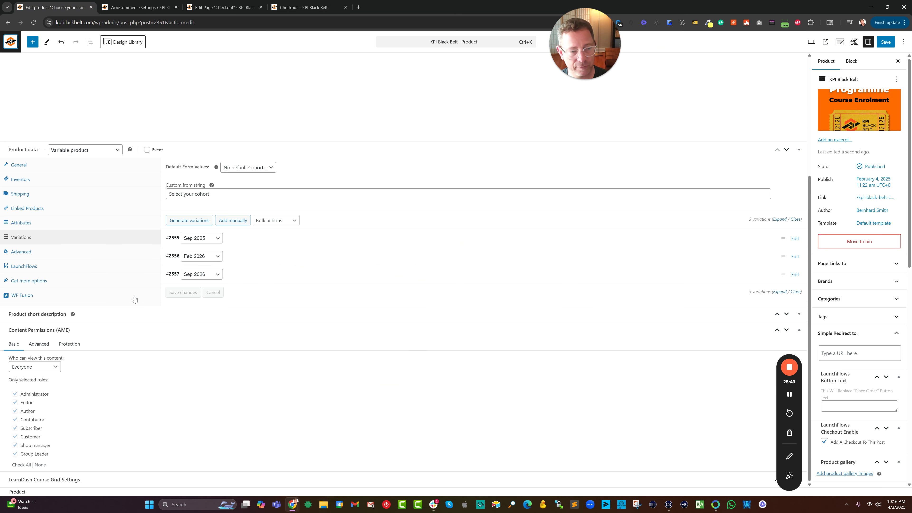
pyautogui.moveTo(123, 13); pyautogui.dragTo(54, 10)
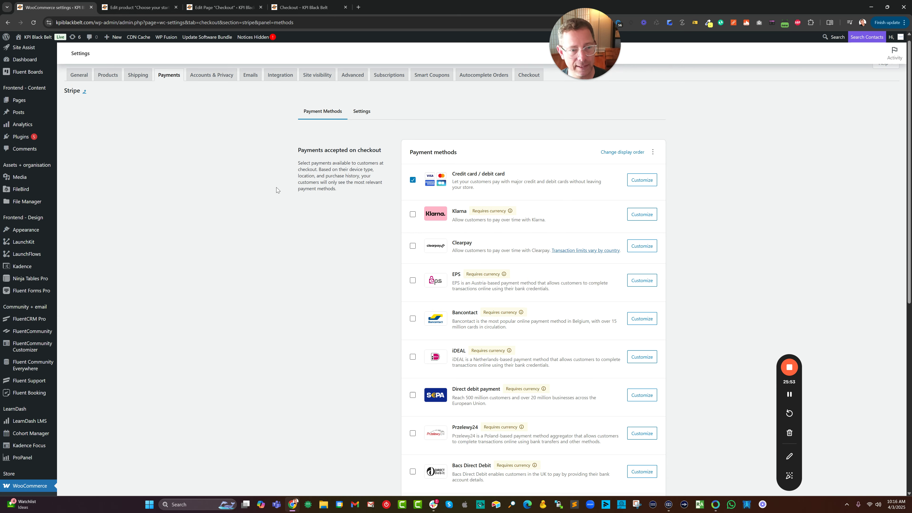
pyautogui.scroll(1, 276, 188)
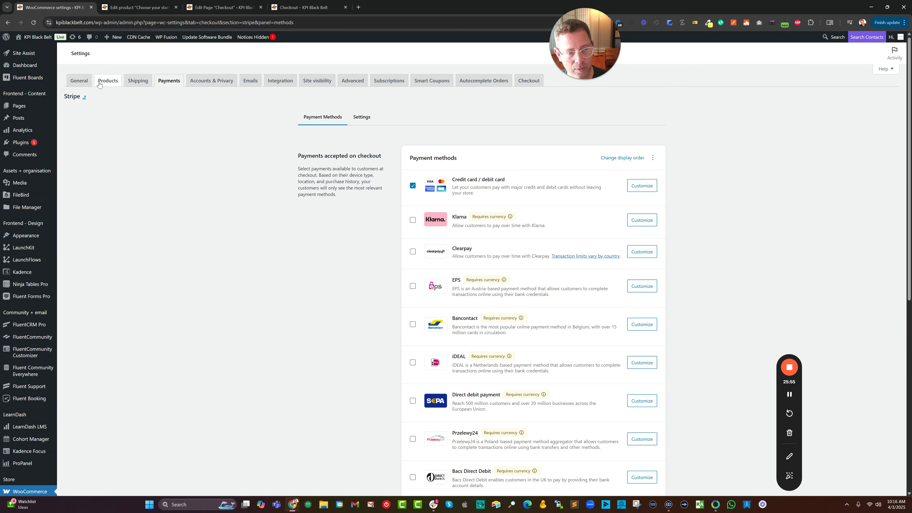
pyautogui.click(78, 87)
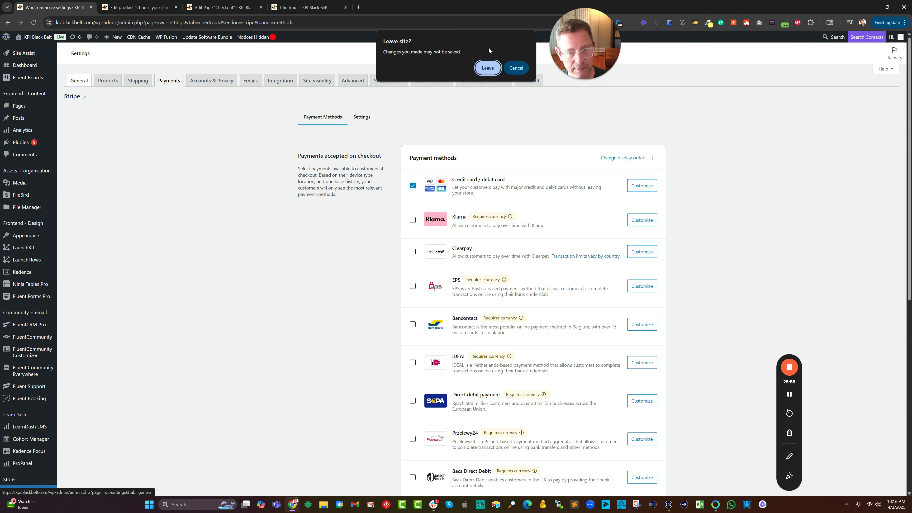
pyautogui.click(488, 67)
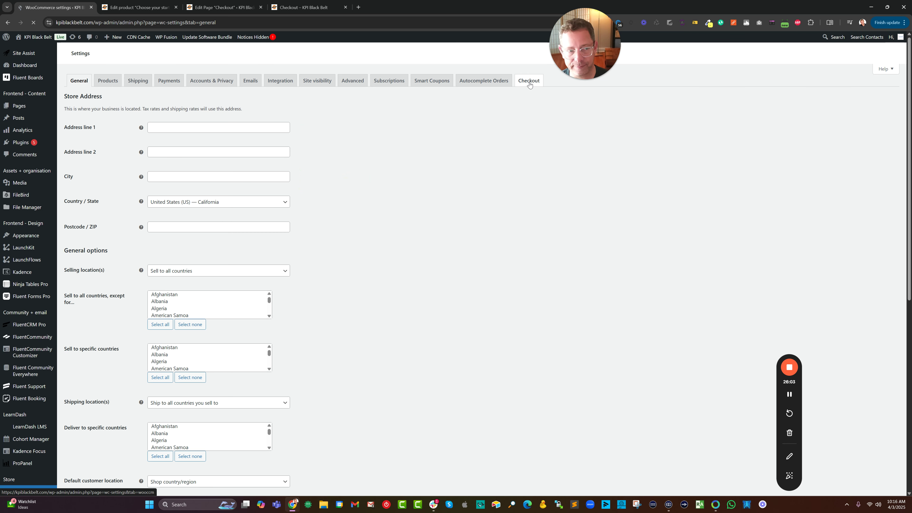
pyautogui.click(530, 84)
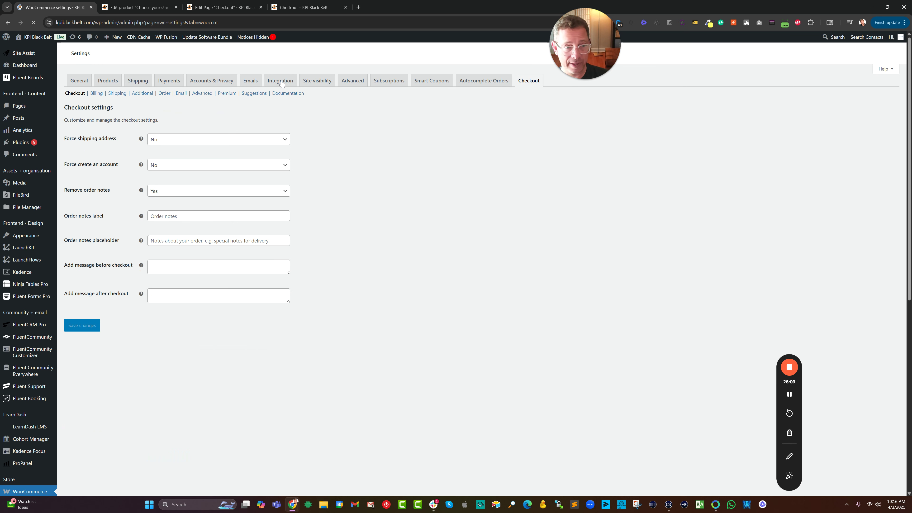
pyautogui.click(99, 94)
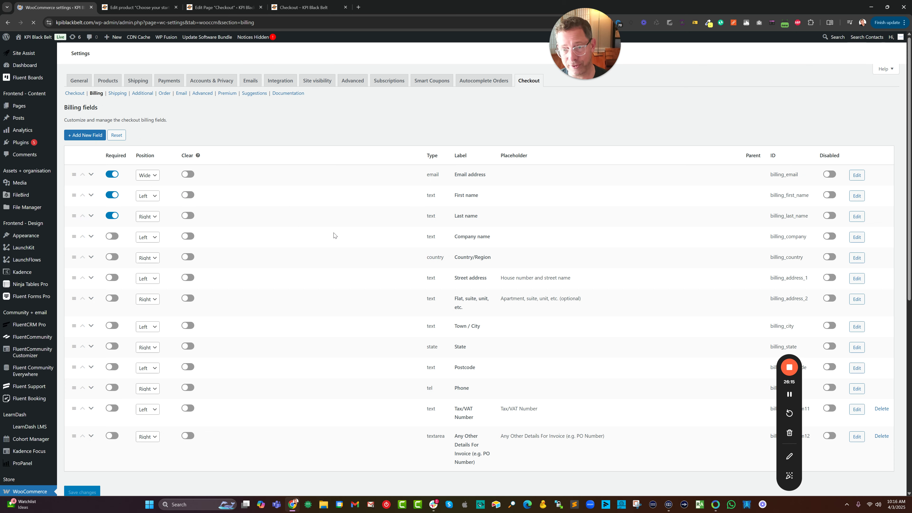
# Review the billing fields against the live checkout form and set the First name and Last name positions to Wide
pyautogui.scroll(-3, 517, 234)
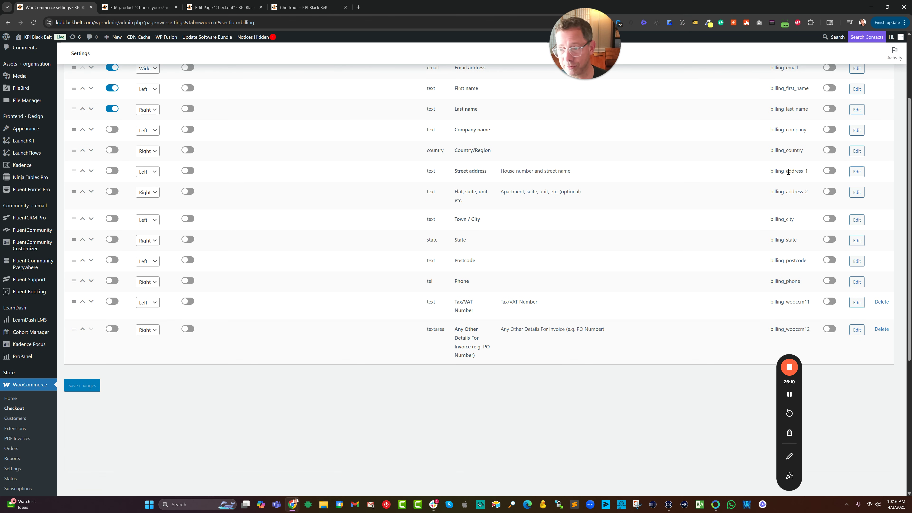
pyautogui.scroll(1, 823, 165)
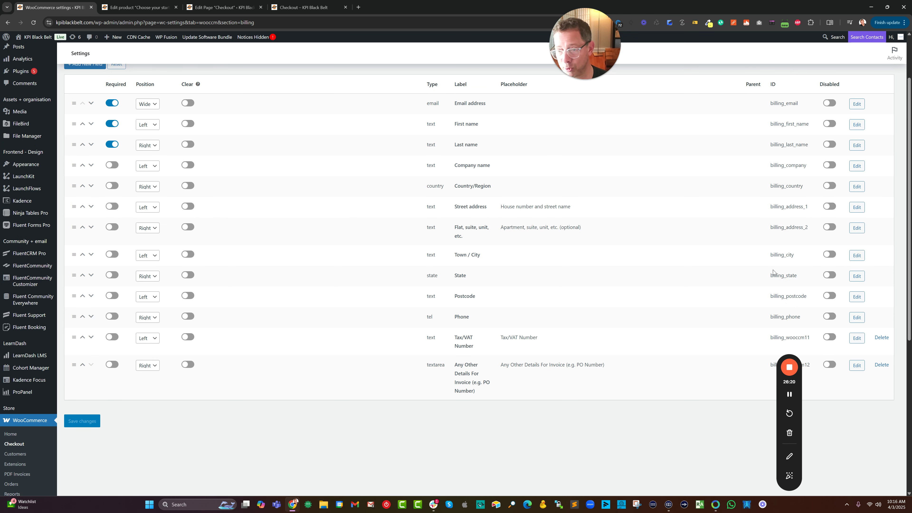
pyautogui.scroll(2, 433, 256)
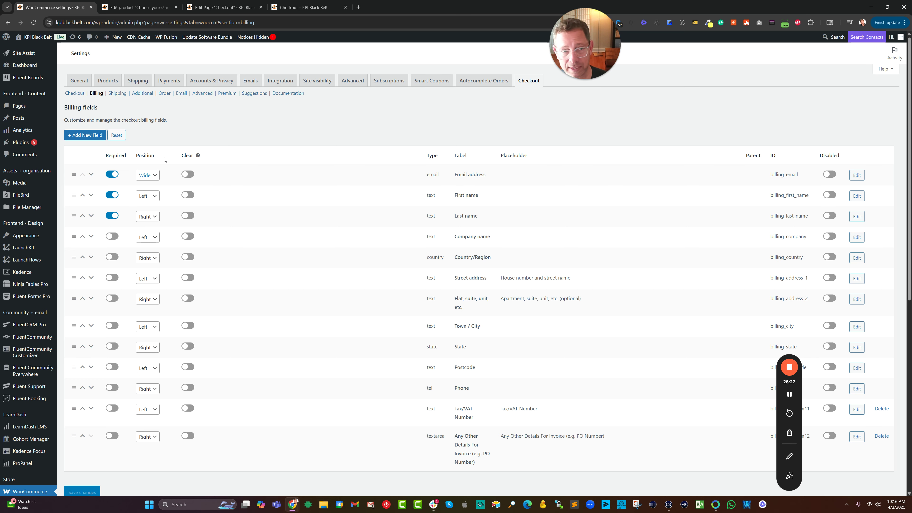
pyautogui.hotkey('ctrl', 'shift', 'Tab')
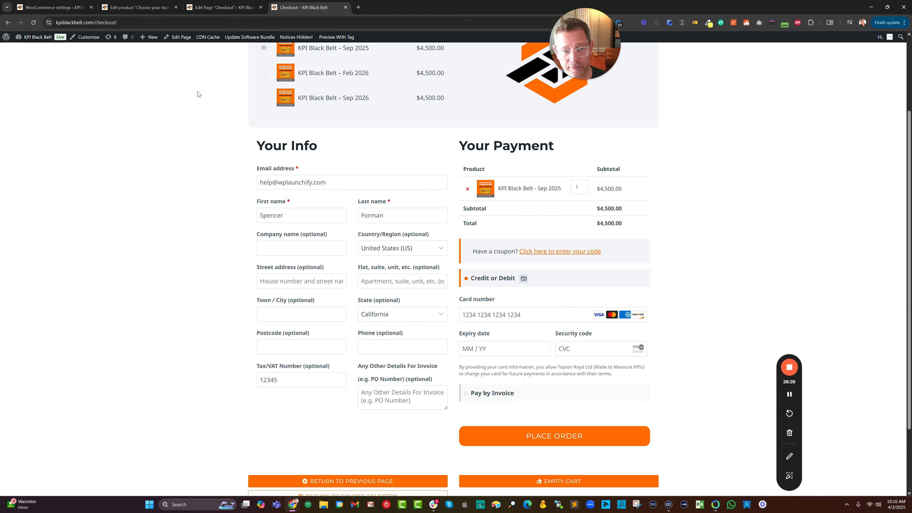
pyautogui.click(70, 8)
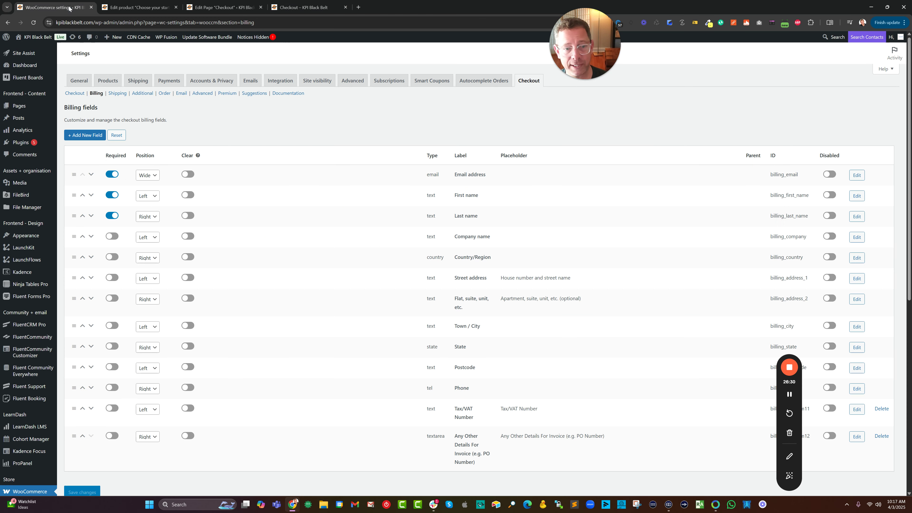
pyautogui.click(144, 197)
pyautogui.click(145, 207)
pyautogui.click(147, 217)
pyautogui.click(150, 227)
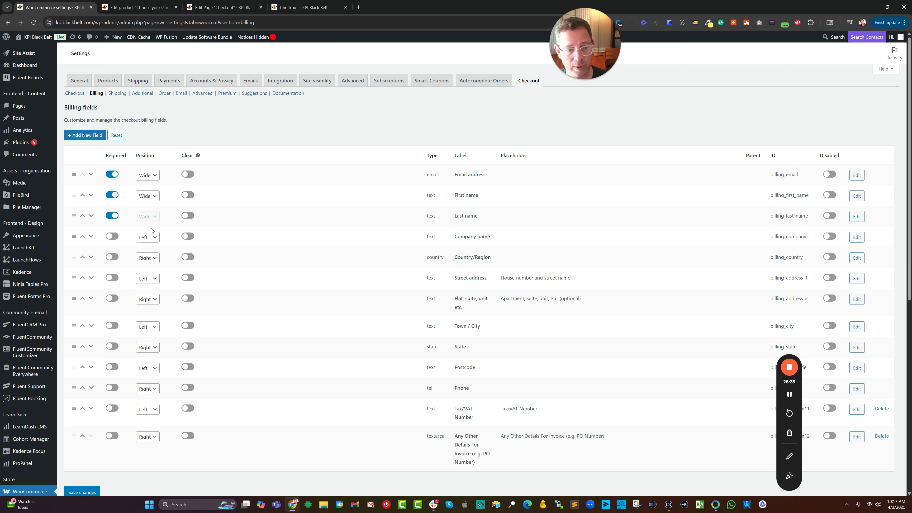
# Save the Wide positions of the billing name fields and reload the live checkout page to check the layout
pyautogui.scroll(-5, 129, 296)
pyautogui.scroll(3, 134, 297)
pyautogui.click(84, 428)
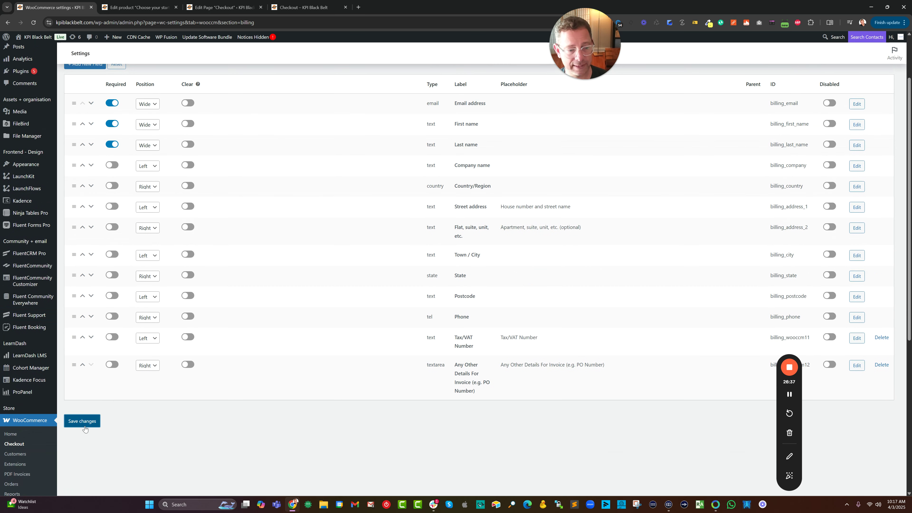
pyautogui.click(300, 9)
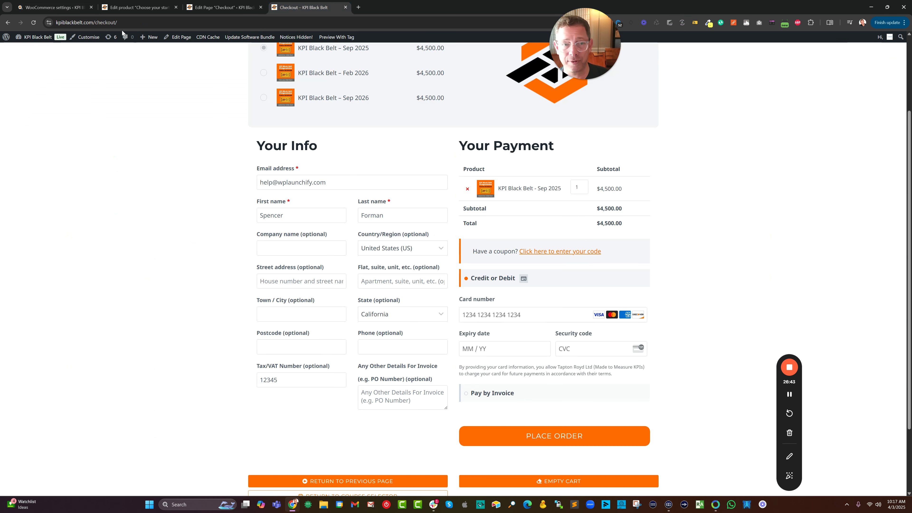
pyautogui.click(31, 24)
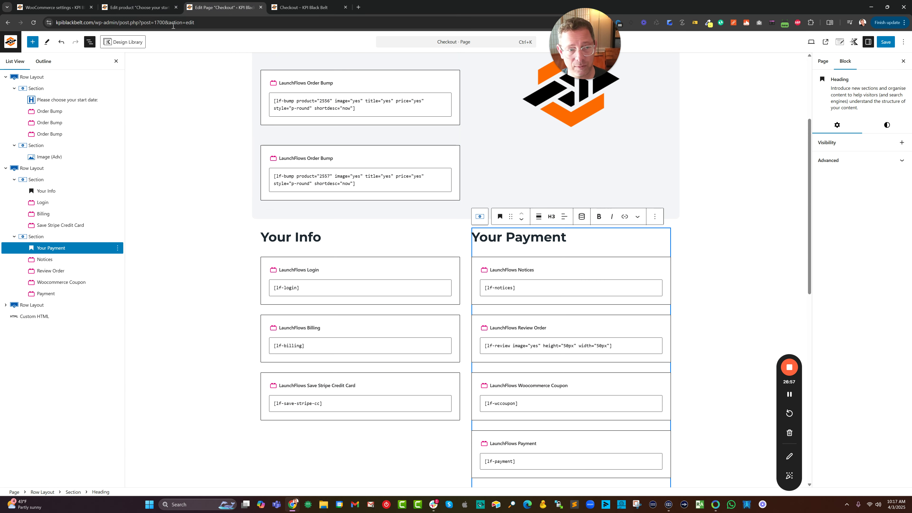
# In the Billing fields settings, set First name to Left and Last name to Right, save, and return to the live checkout page
pyautogui.click(157, 7)
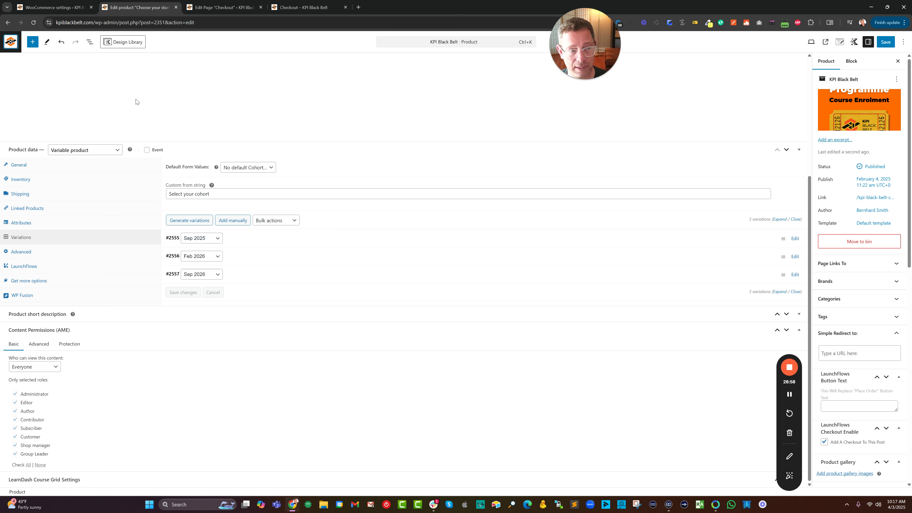
pyautogui.click(59, 7)
pyautogui.click(145, 196)
pyautogui.click(143, 215)
pyautogui.click(147, 217)
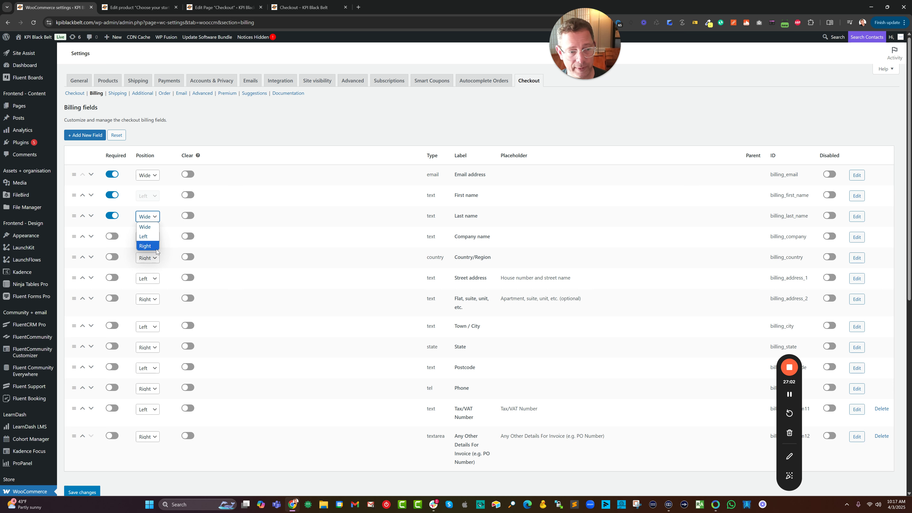
pyautogui.click(145, 246)
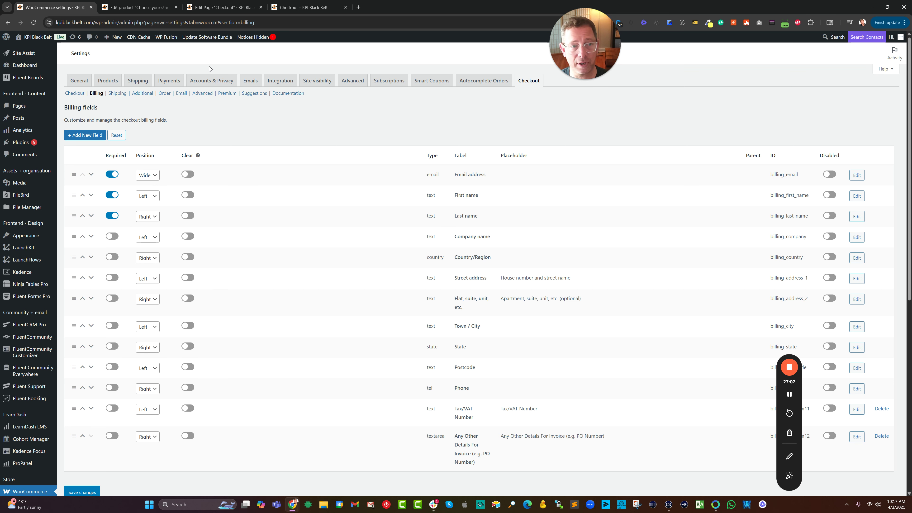
pyautogui.scroll(-3, 87, 431)
pyautogui.click(79, 387)
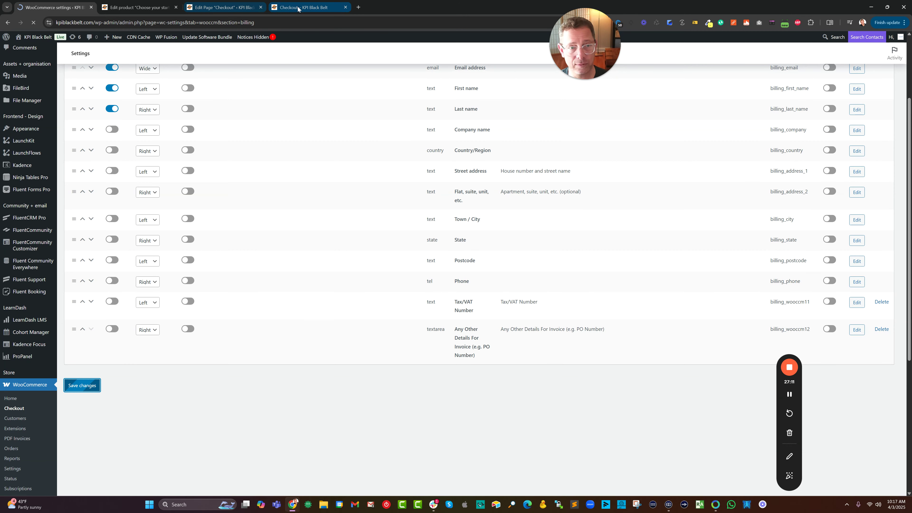
pyautogui.click(276, 9)
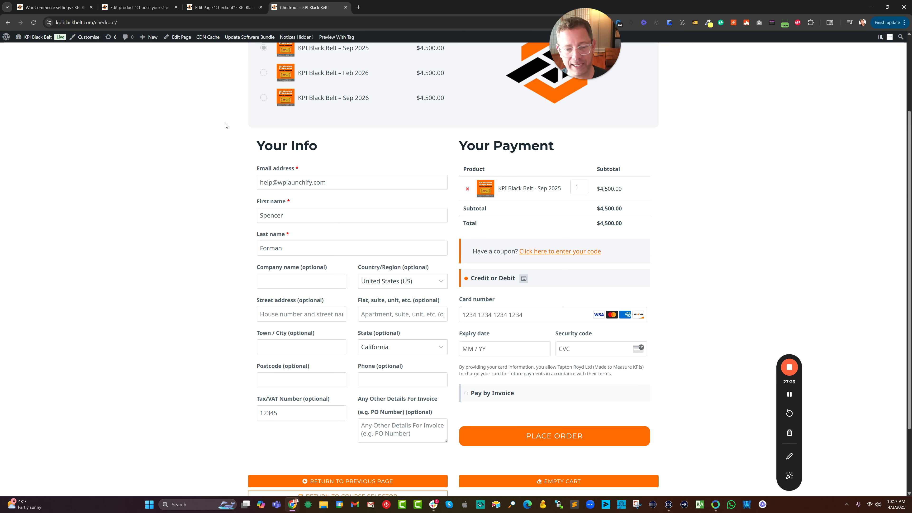
# Open the "Any Other Details For Invoice (e.g. PO Number)" billing field for editing and examine its label
pyautogui.click(222, 7)
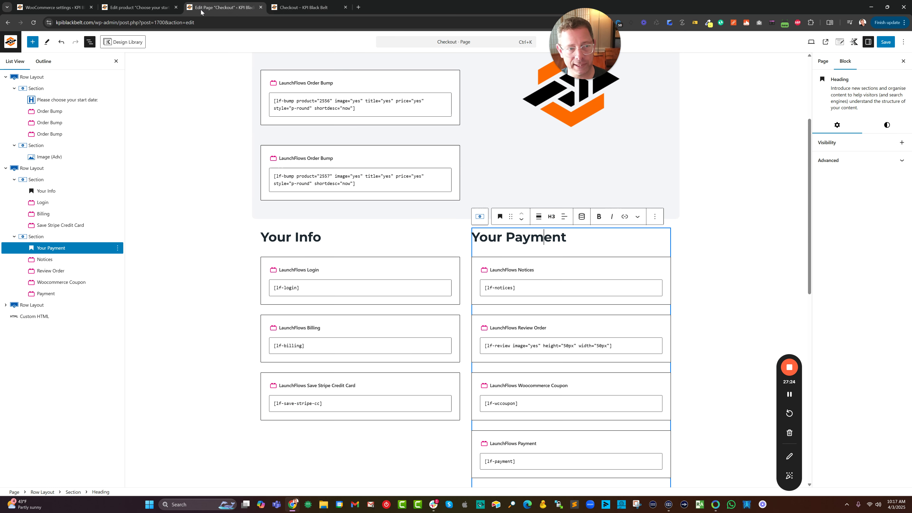
pyautogui.click(168, 9)
pyautogui.click(53, 7)
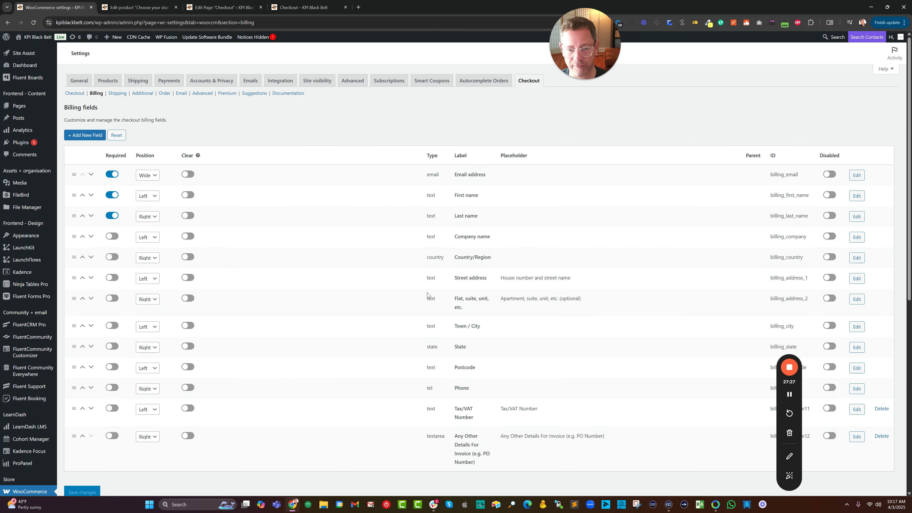
pyautogui.scroll(-3, 489, 397)
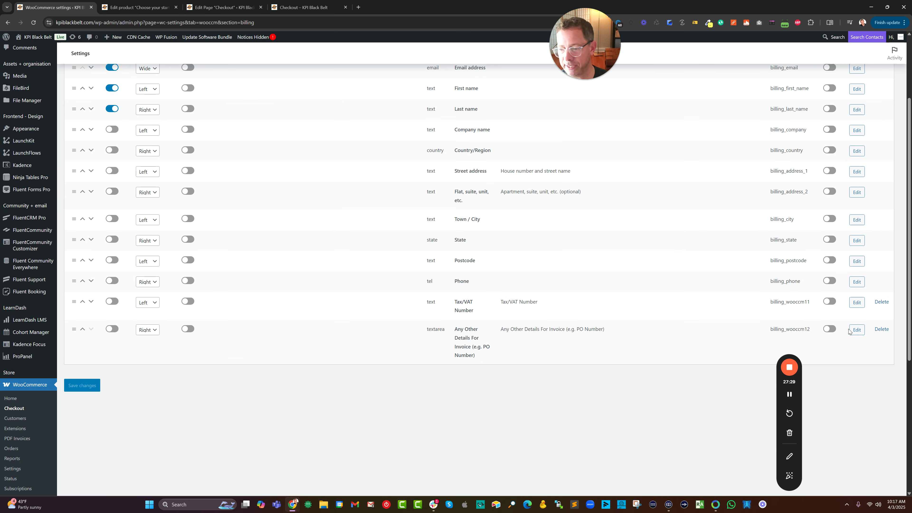
pyautogui.click(857, 329)
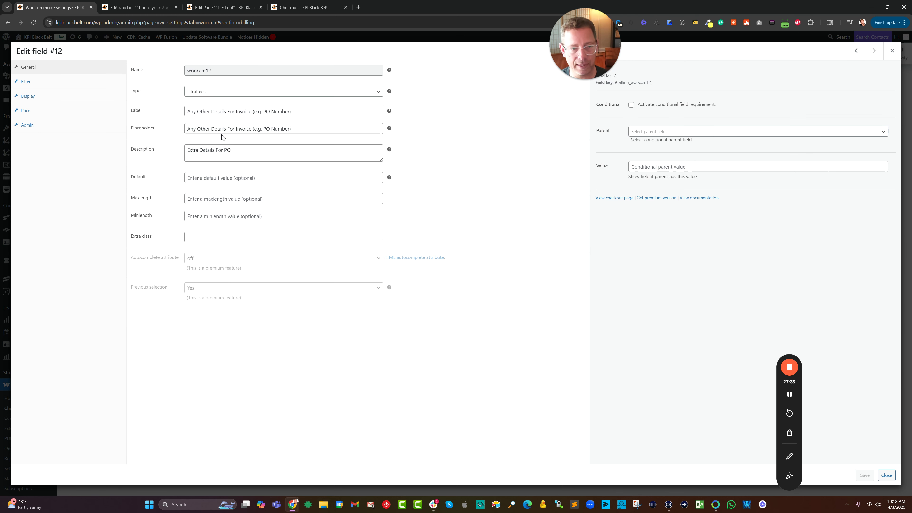
pyautogui.moveTo(260, 114); pyautogui.dragTo(316, 109)
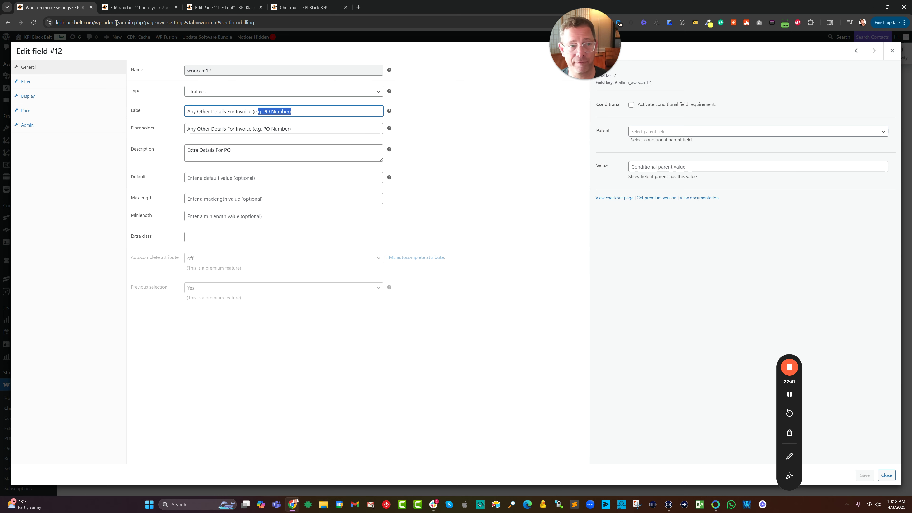
# Reload the live checkout page and review the billing form, payment section and return buttons
pyautogui.click(304, 7)
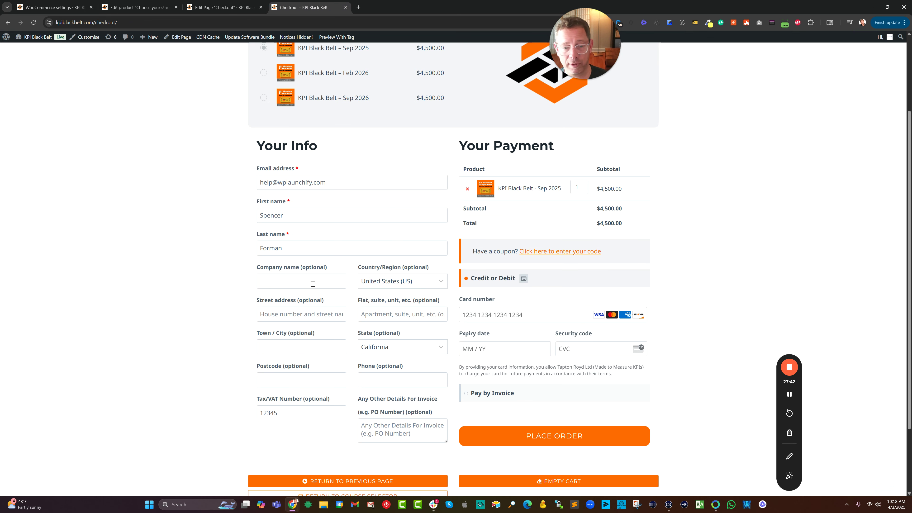
pyautogui.click(33, 23)
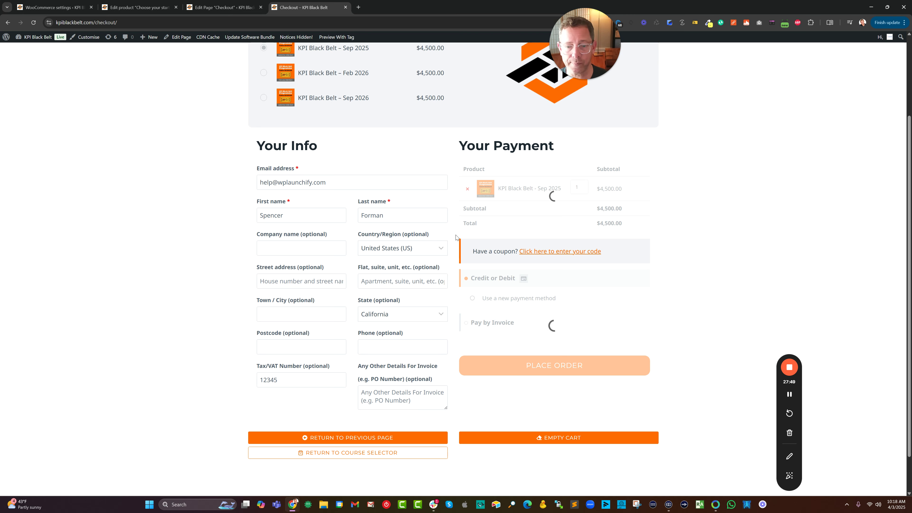
pyautogui.scroll(-3, 536, 285)
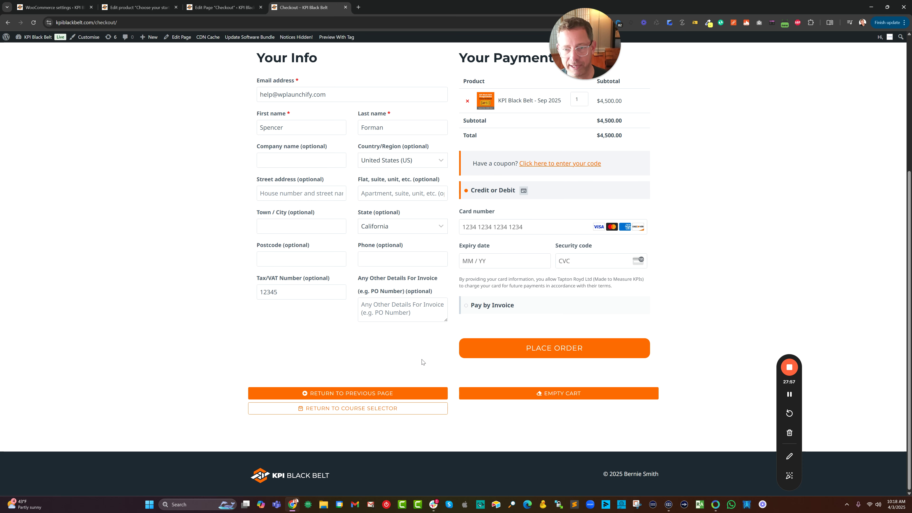
pyautogui.scroll(5, 334, 237)
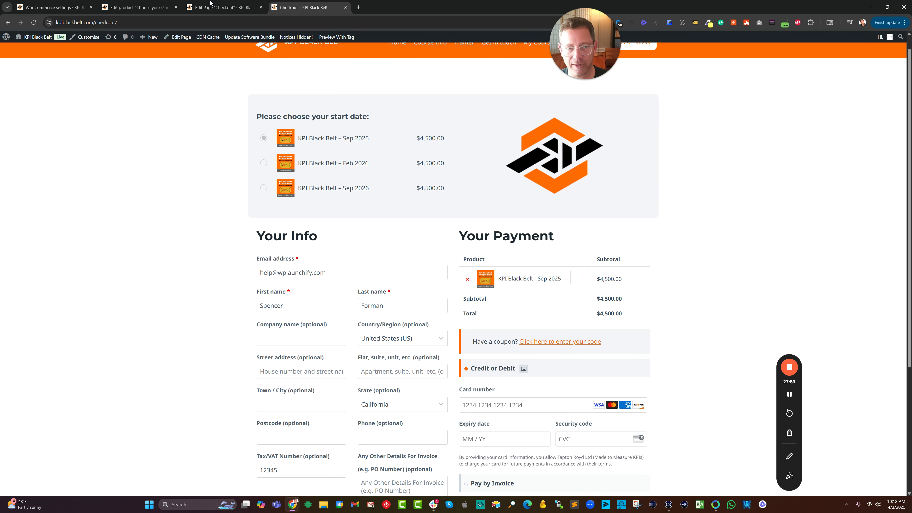
# Return to the Checkout page editor and select the Return to course selector button below the form
pyautogui.hotkey('ctrl', 'shift', 'Tab')
pyautogui.scroll(-1, 329, 208)
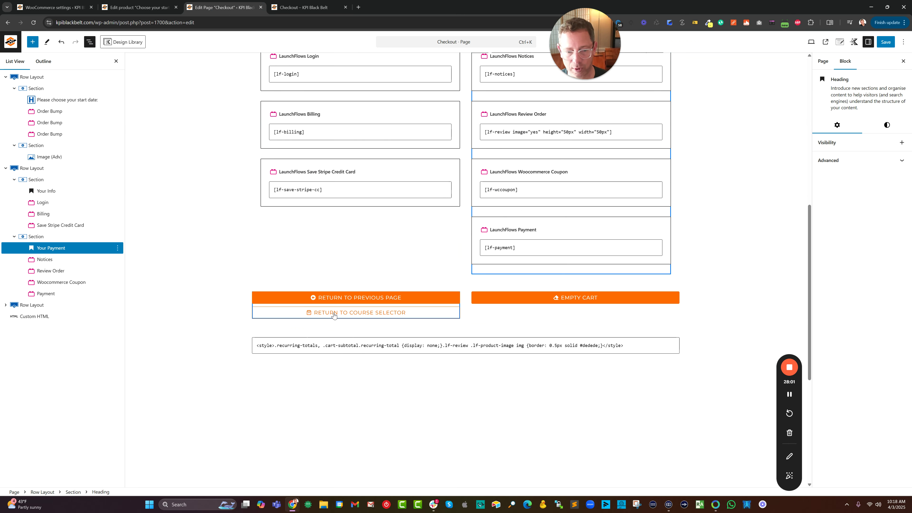
pyautogui.click(333, 312)
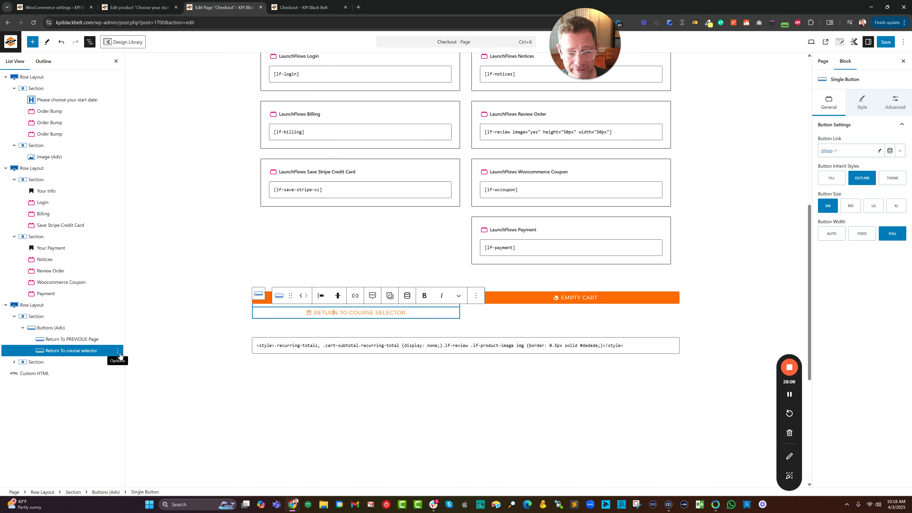
# Try to set up Conditional Display for the Return to course selector button
pyautogui.click(898, 104)
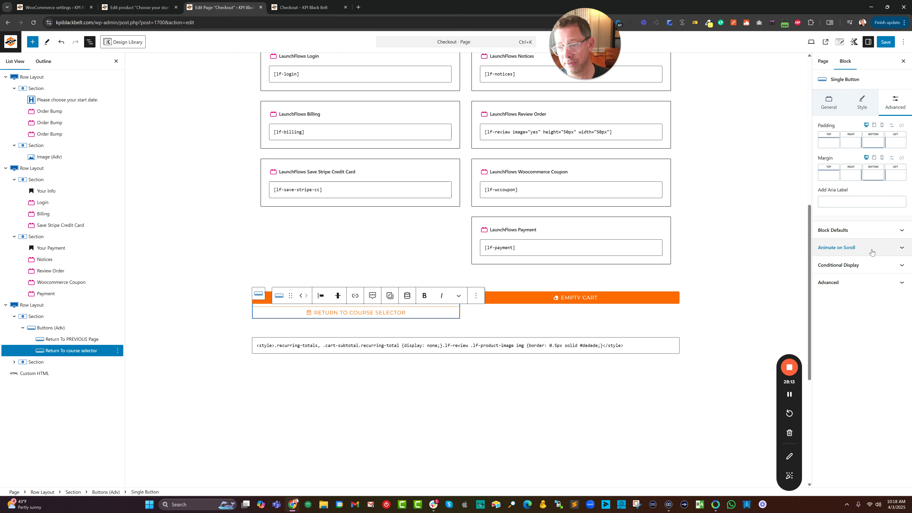
pyautogui.click(874, 266)
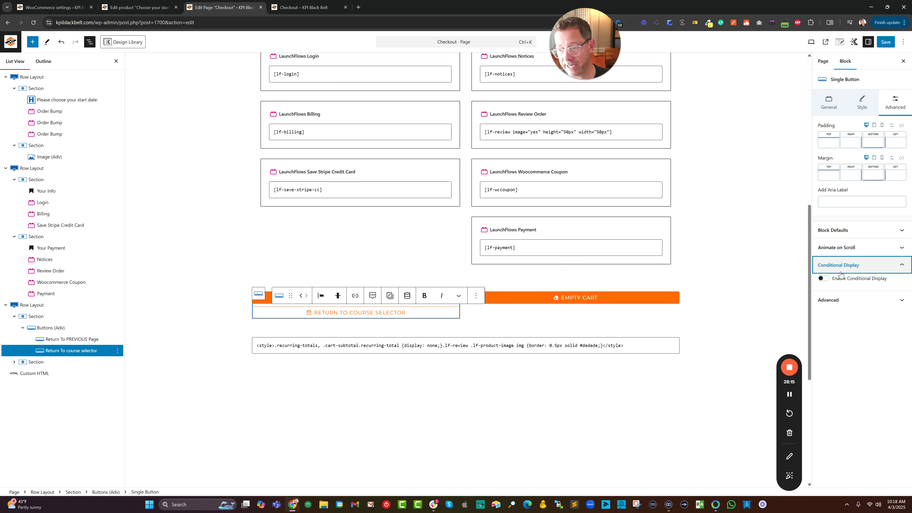
pyautogui.click(846, 280)
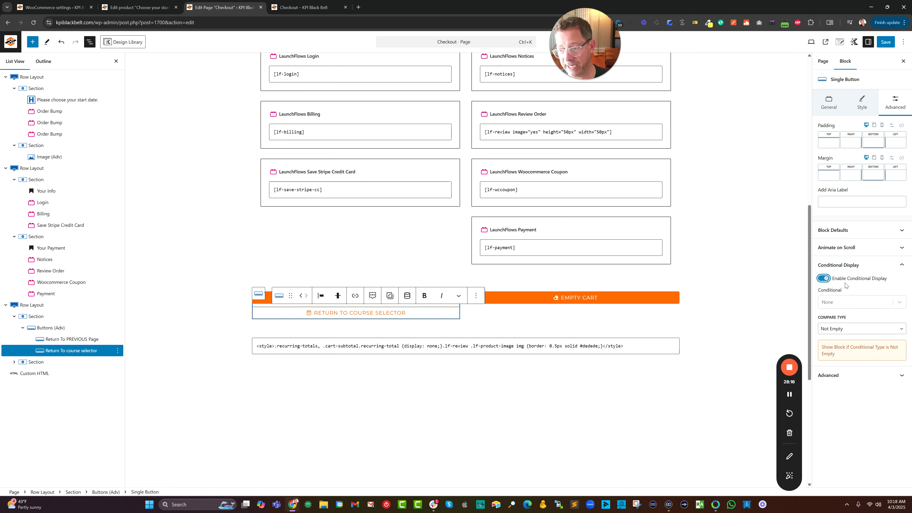
pyautogui.click(838, 304)
pyautogui.click(835, 303)
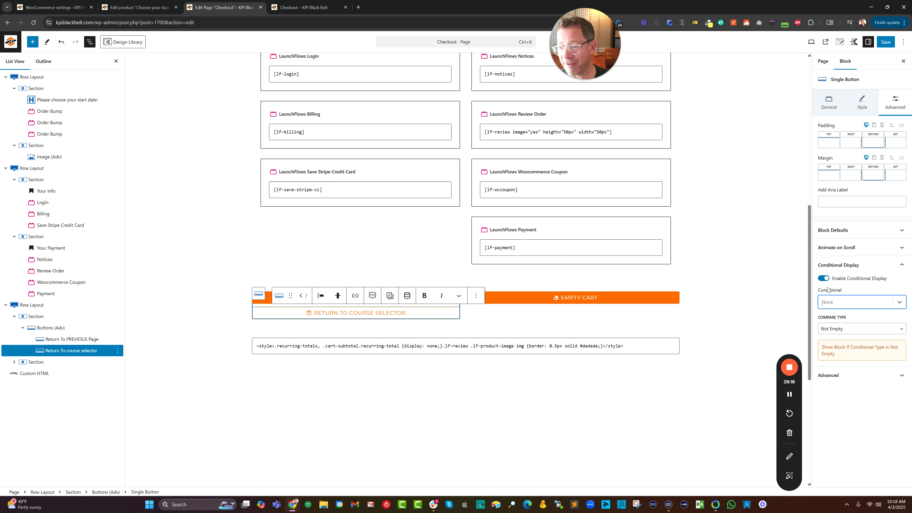
pyautogui.click(826, 278)
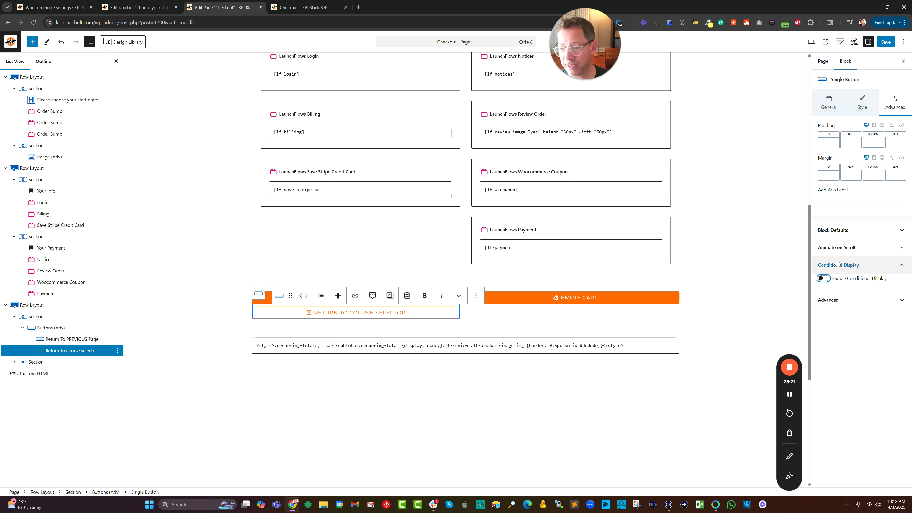
# Delete the Return to course selector button and review the live checkout page for further layout changes
pyautogui.click(118, 351)
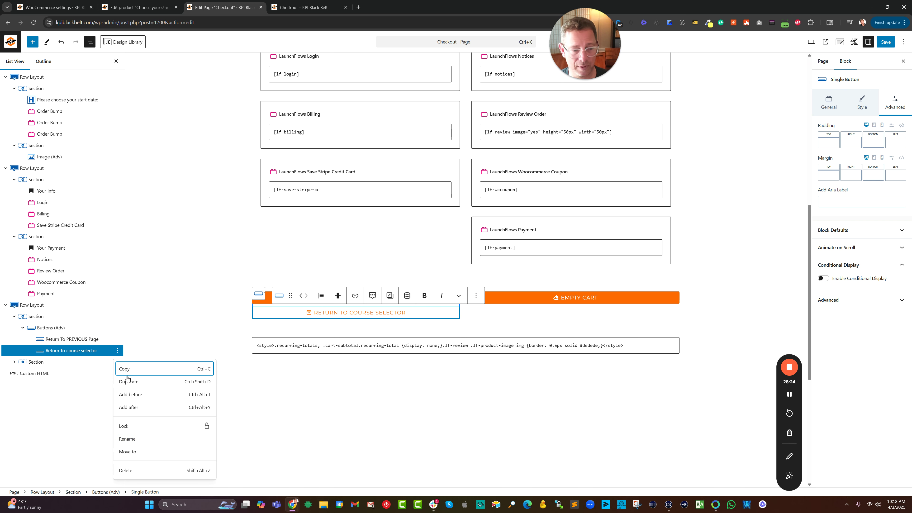
pyautogui.click(138, 472)
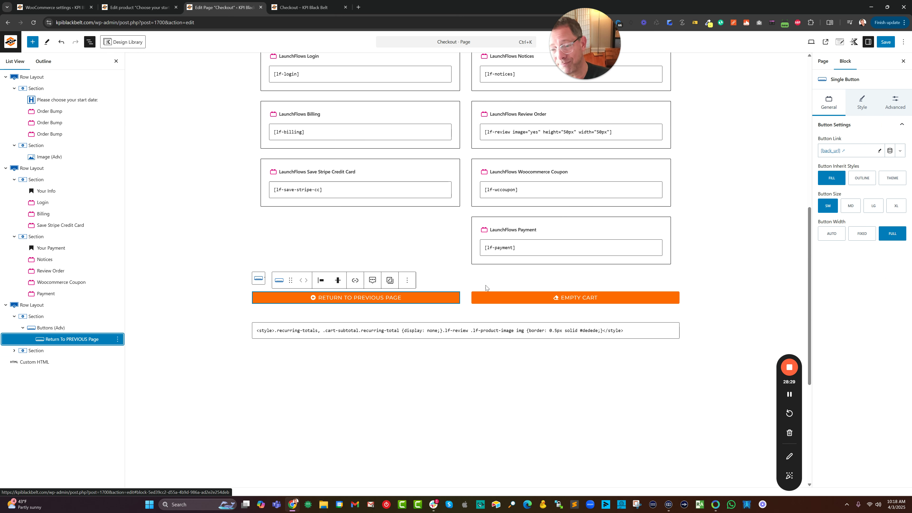
pyautogui.click(306, 7)
pyautogui.scroll(-5, 494, 307)
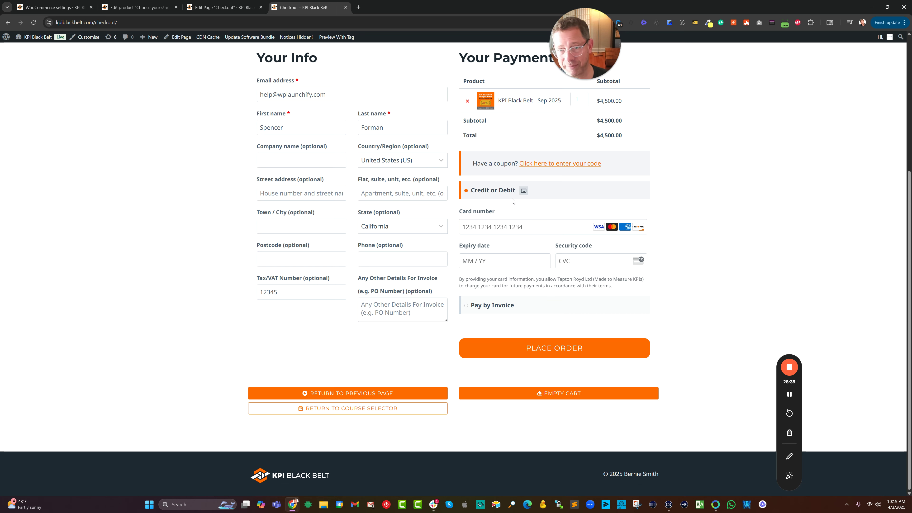
pyautogui.scroll(5, 435, 149)
pyautogui.scroll(-4, 469, 250)
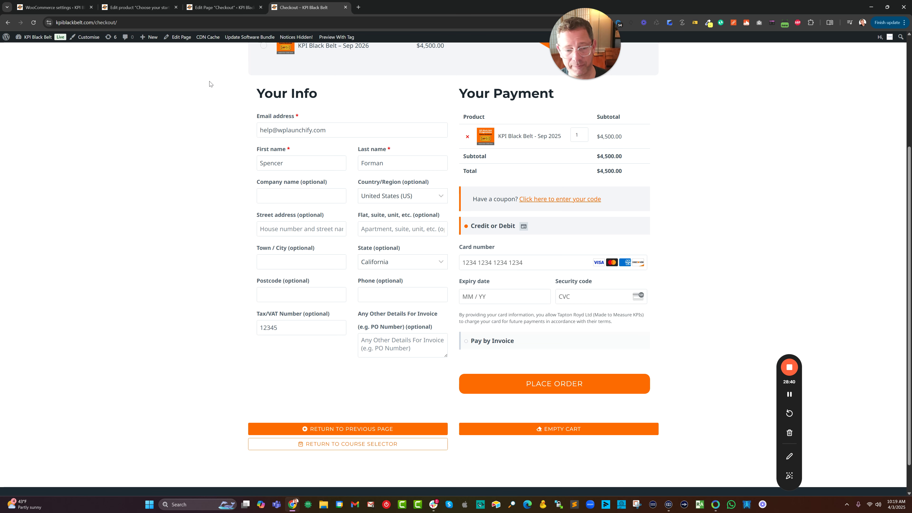
# Move the Empty Cart buttons block into the Your Payment section, between Review Order and Woocommerce Coupon
pyautogui.click(203, 9)
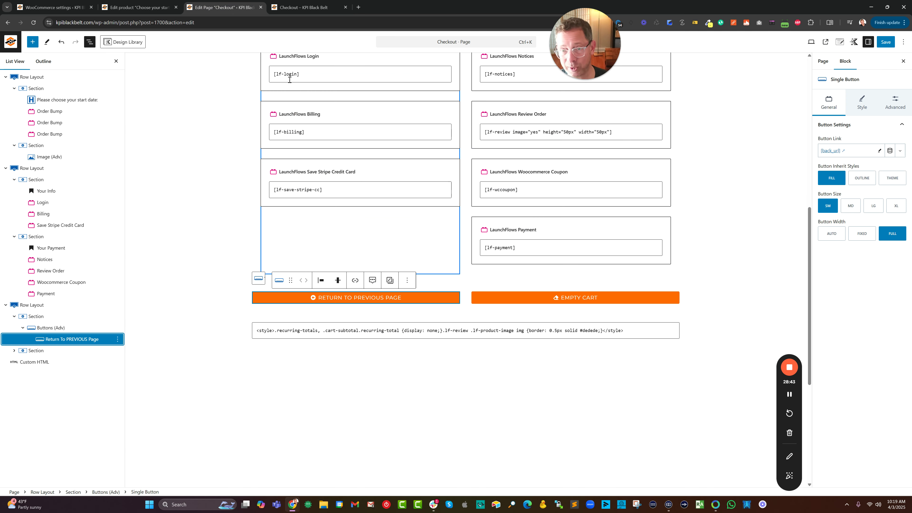
pyautogui.click(575, 297)
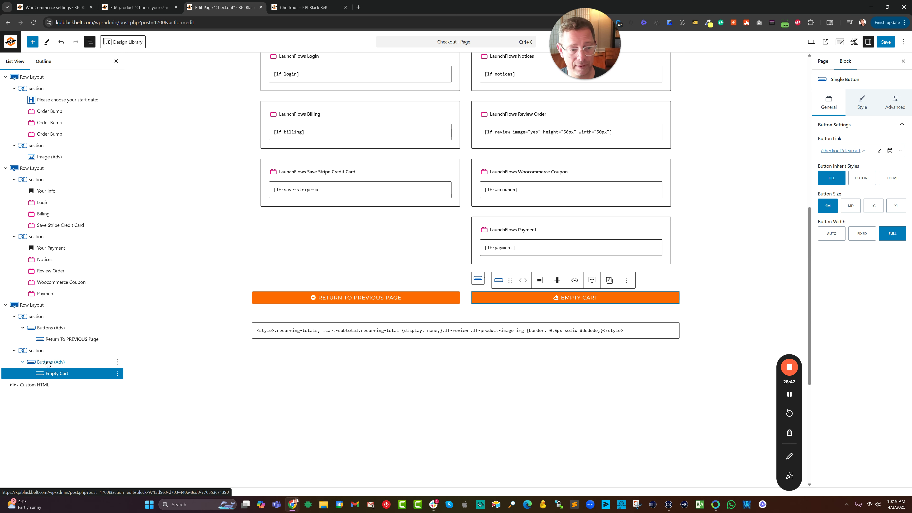
pyautogui.click(477, 278)
pyautogui.scroll(2, 606, 239)
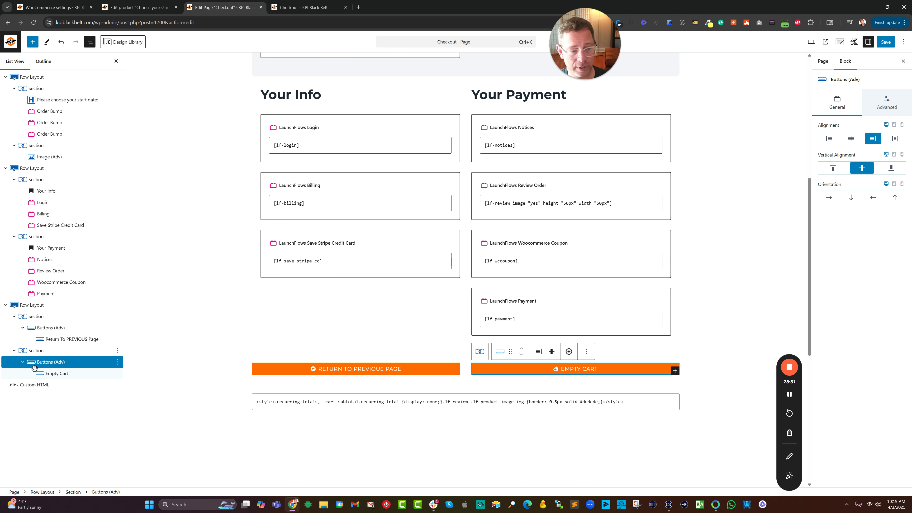
pyautogui.moveTo(35, 362); pyautogui.dragTo(504, 226)
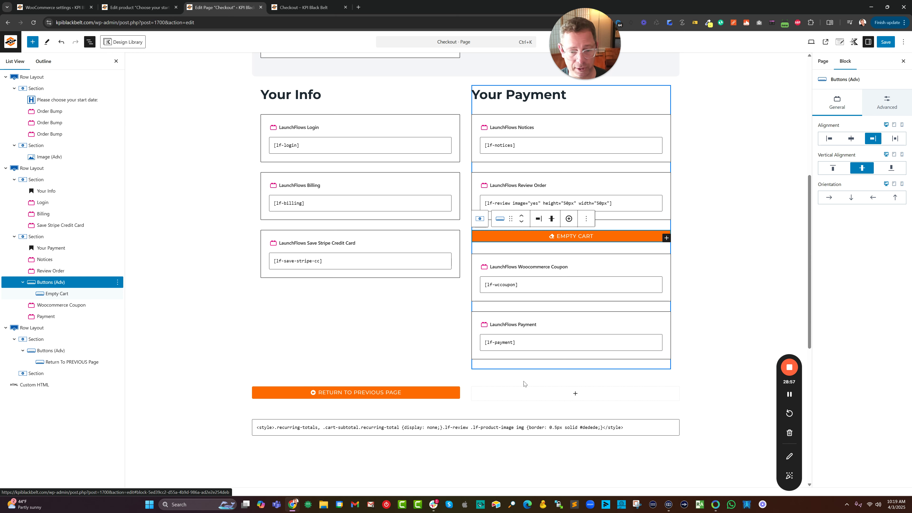
# Delete the bottom row layout containing the Return to Previous Page button and save the Checkout page
pyautogui.click(468, 393)
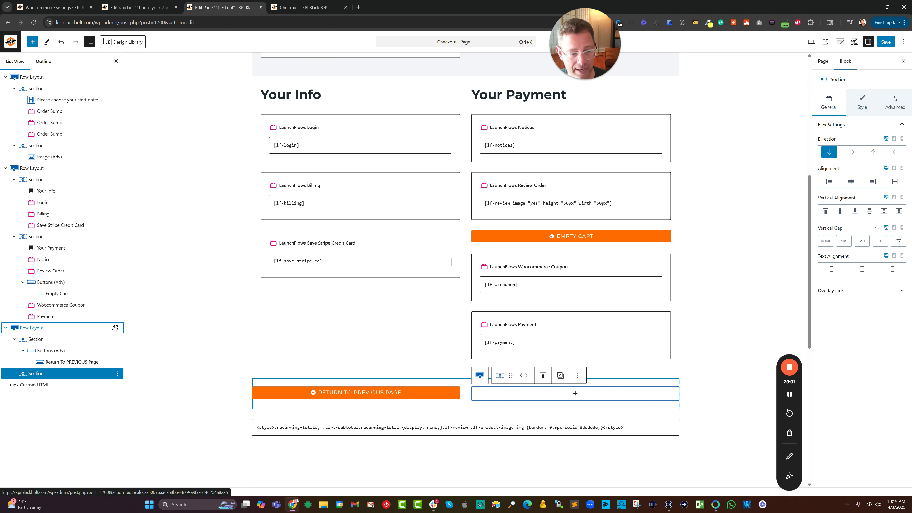
pyautogui.click(105, 328)
pyautogui.click(117, 327)
pyautogui.click(141, 489)
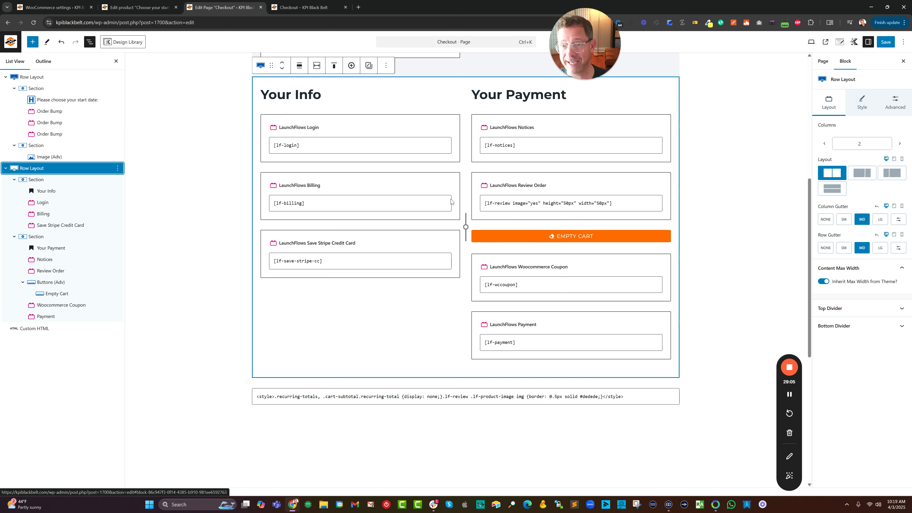
pyautogui.click(885, 42)
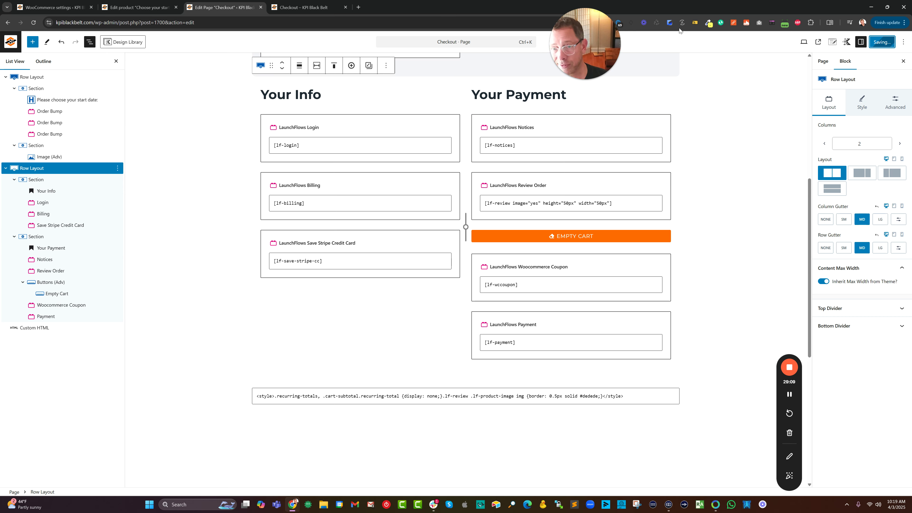
# Test the relocated Empty Cart button on the live KPI Black Belt checkout page
pyautogui.click(303, 7)
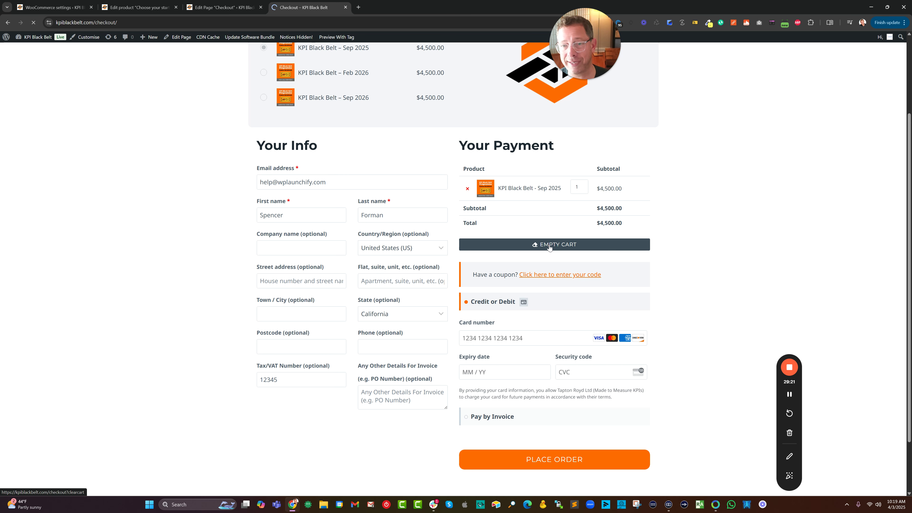
pyautogui.scroll(3, 534, 205)
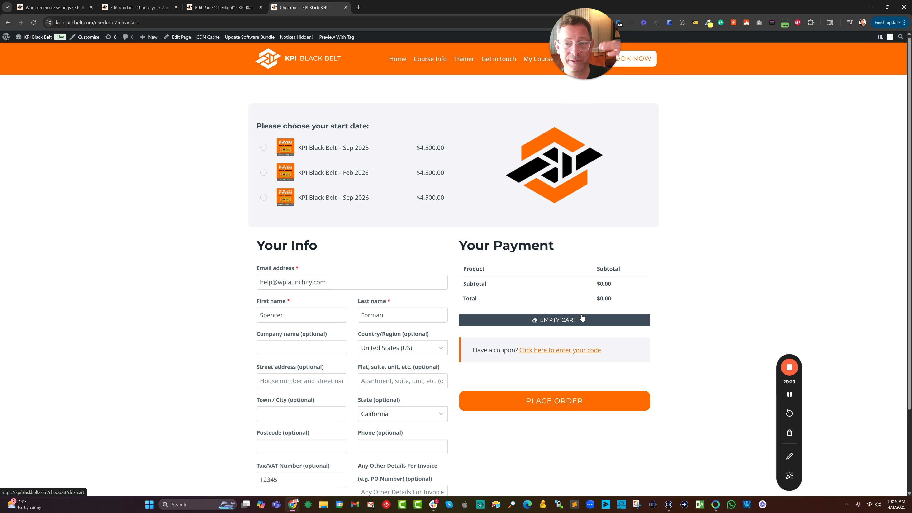
# Delete the Buttons (Adv) block containing Empty Cart from the Your Payment section and save the Checkout page
pyautogui.click(227, 8)
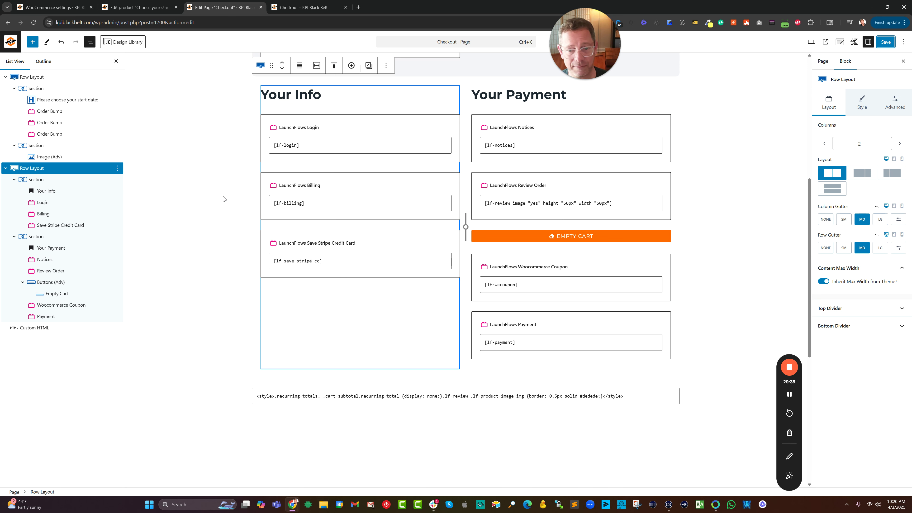
pyautogui.click(515, 241)
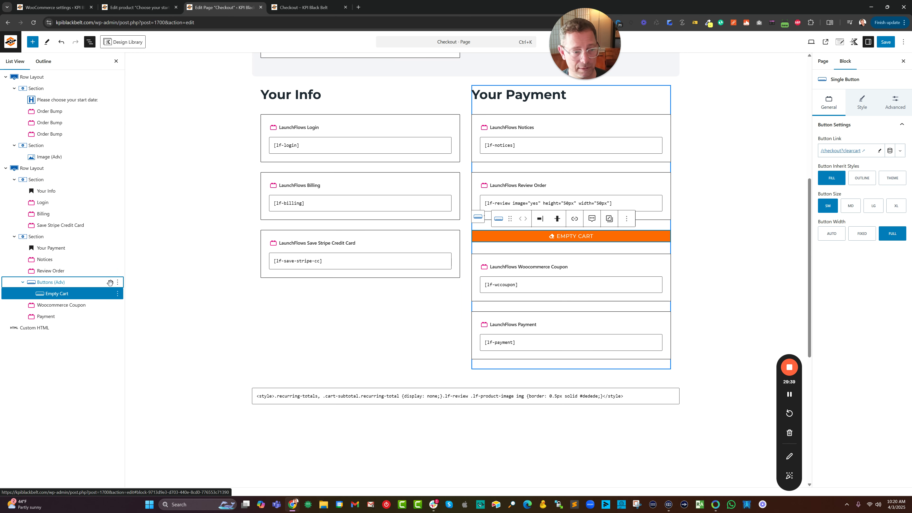
pyautogui.click(110, 282)
pyautogui.click(118, 282)
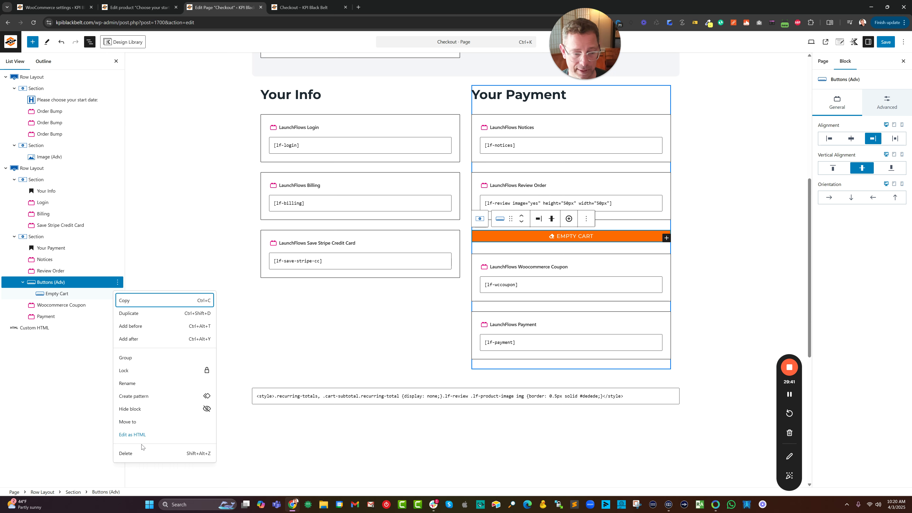
pyautogui.click(138, 454)
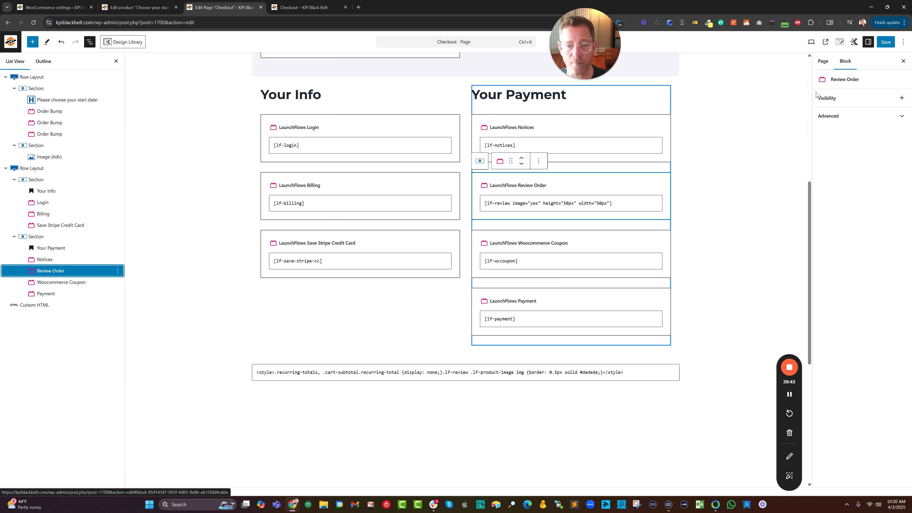
pyautogui.click(884, 42)
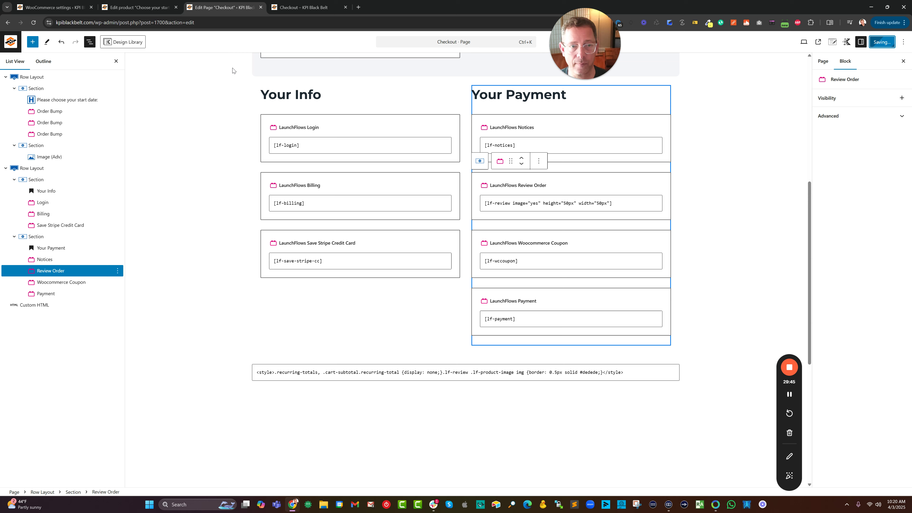
# Reload the live checkout page and review its Your Info and Your Payment columns without the Empty Cart button
pyautogui.click(303, 8)
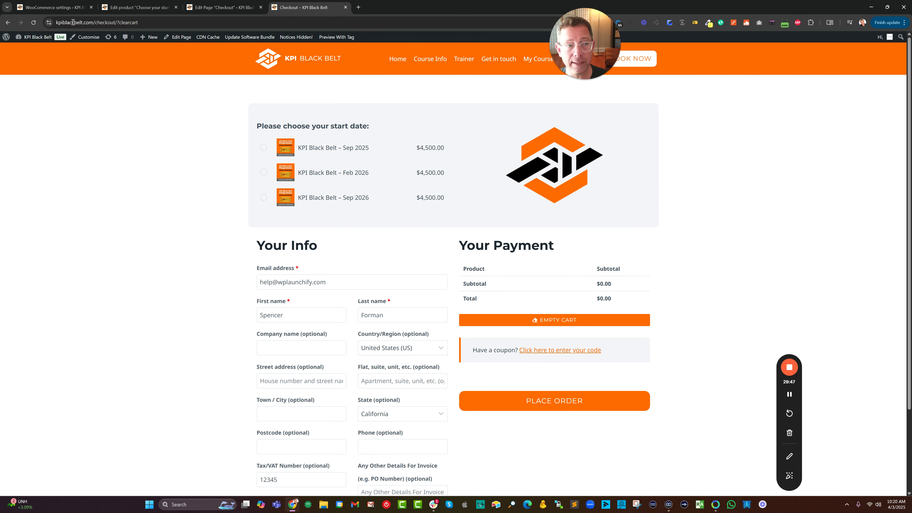
pyautogui.click(34, 22)
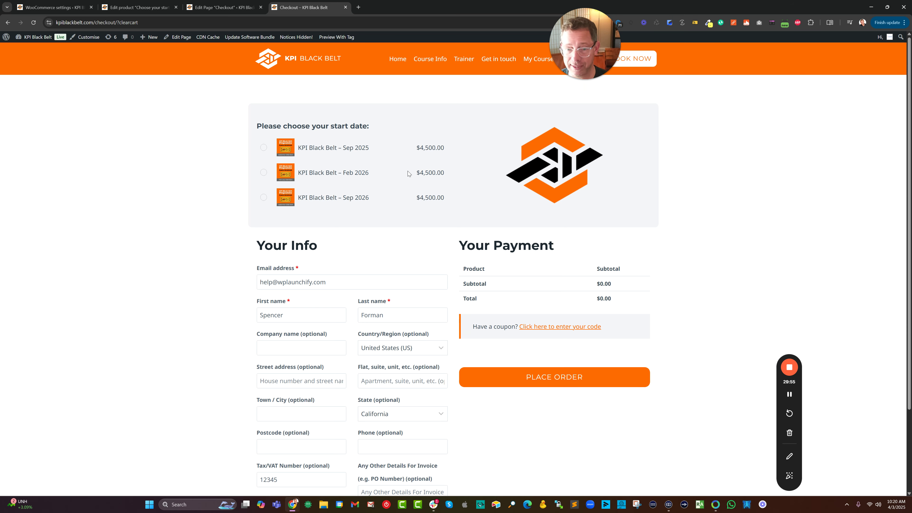
pyautogui.scroll(-1, 402, 197)
pyautogui.scroll(-2, 402, 210)
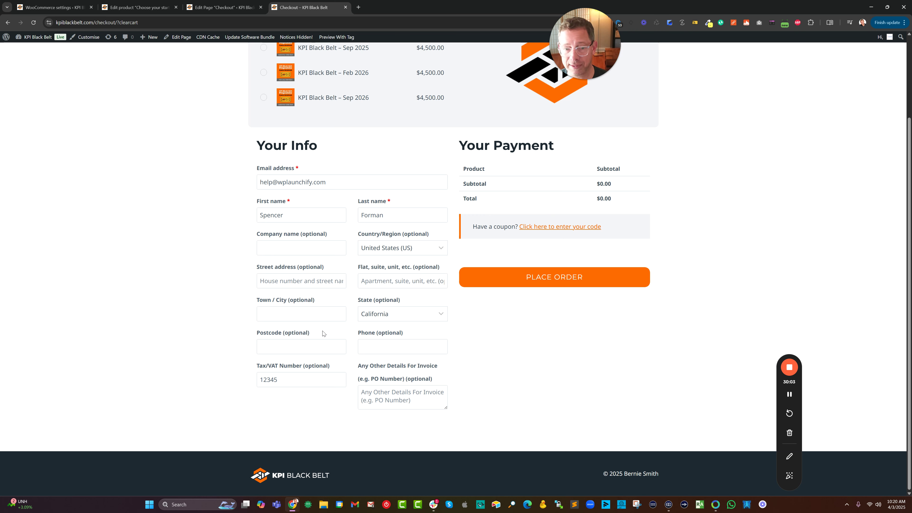
# Open wplaunchify.com/checkout in a new browser tab as a comparison checkout page
pyautogui.click(358, 7)
pyautogui.write('wplaunchify.com')
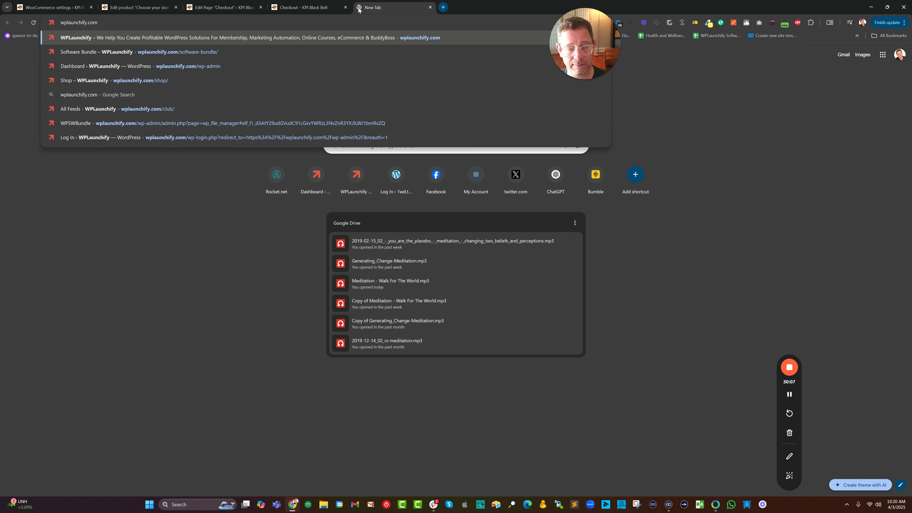
pyautogui.write('/checkout')
pyautogui.press('Return')
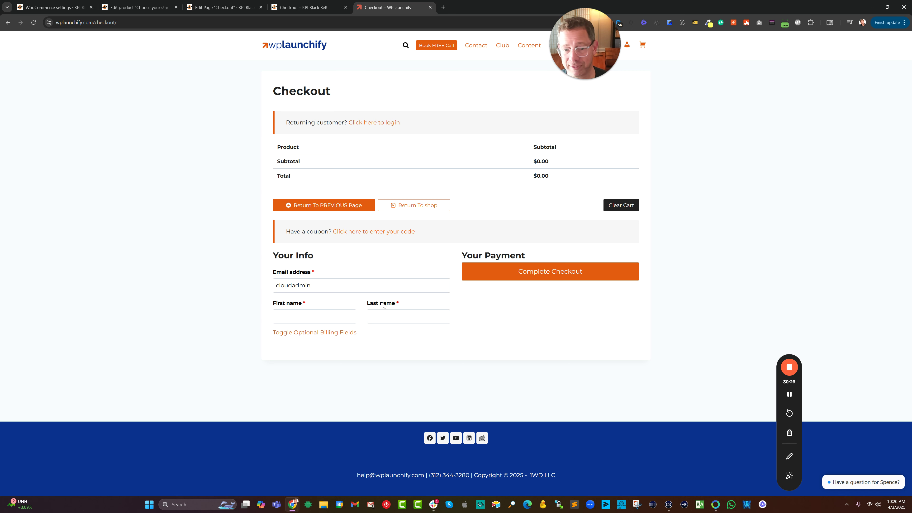
# Expand and collapse the optional billing fields on the WPLaunchify checkout page to examine how the toggle works
pyautogui.click(351, 334)
pyautogui.scroll(-5, 338, 348)
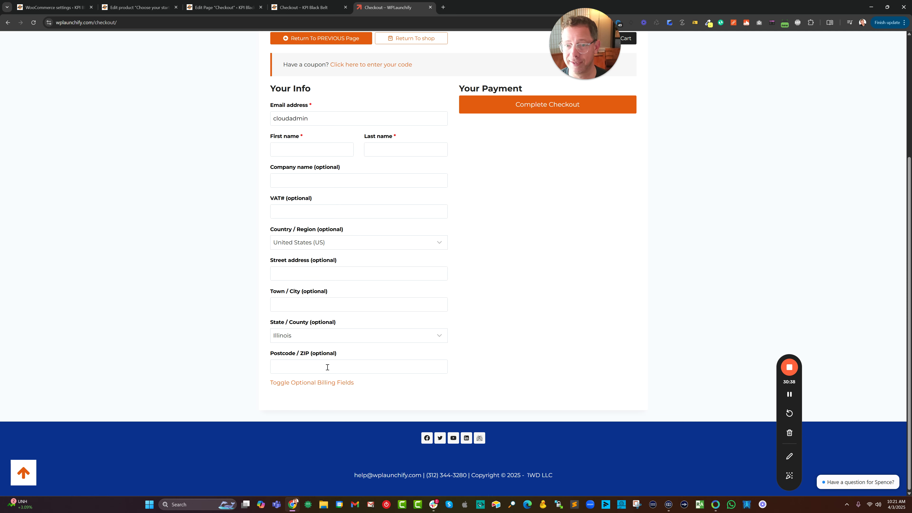
pyautogui.click(329, 383)
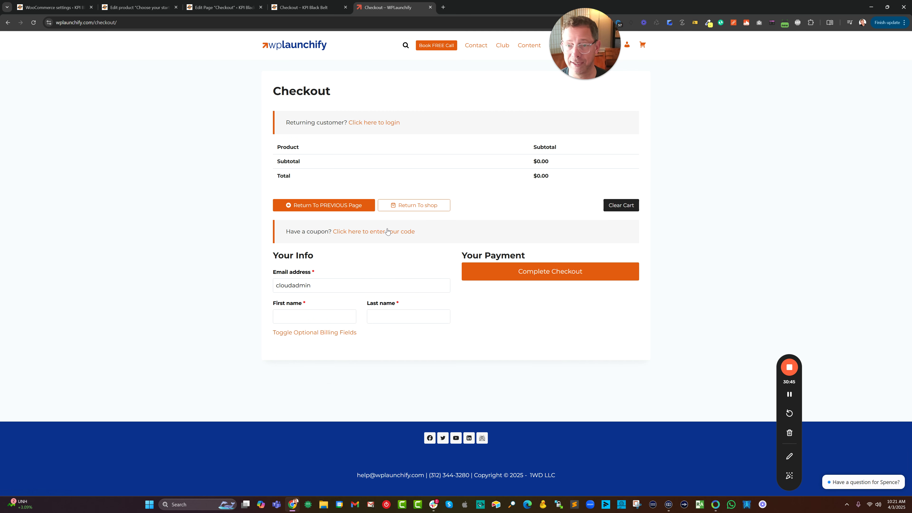
pyautogui.click(348, 338)
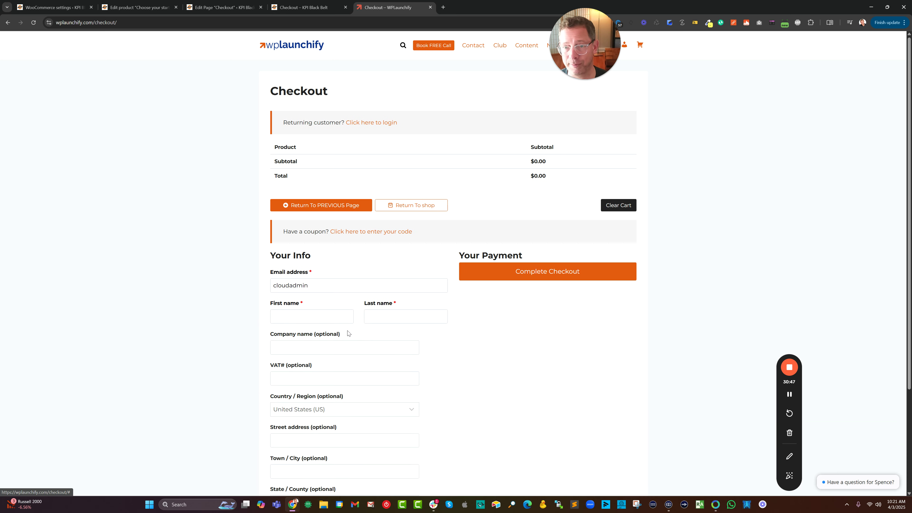
pyautogui.scroll(-3, 355, 334)
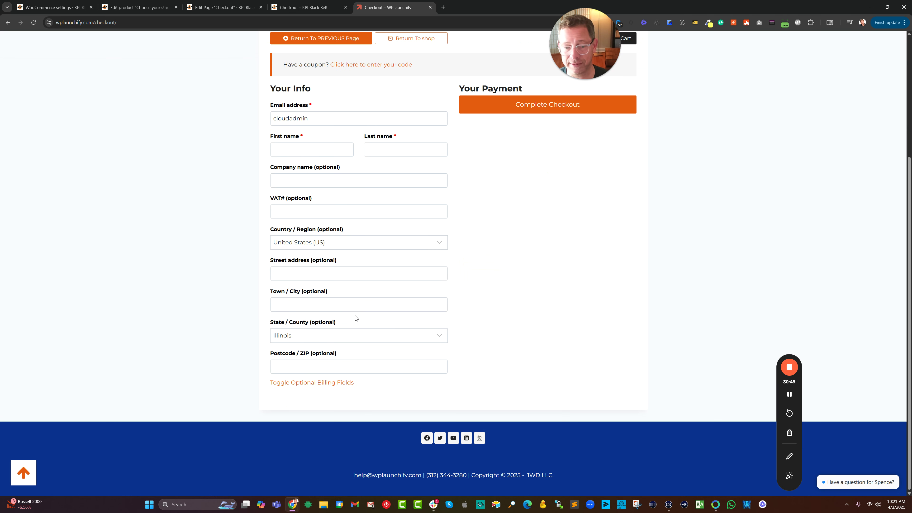
pyautogui.click(324, 384)
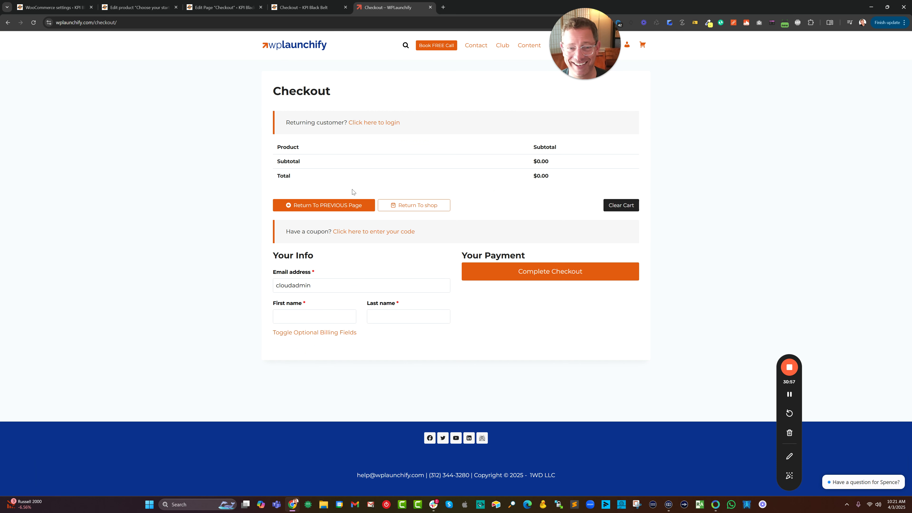
# In the KPI Black Belt Checkout page editor, select both Row Layout blocks and the Custom HTML block and start a new pattern from them
pyautogui.click(314, 7)
pyautogui.scroll(3, 475, 202)
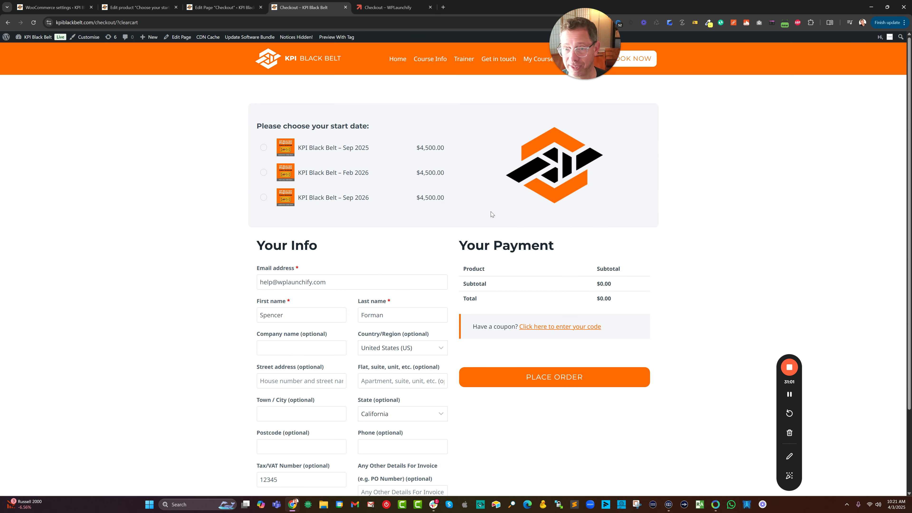
pyautogui.click(234, 10)
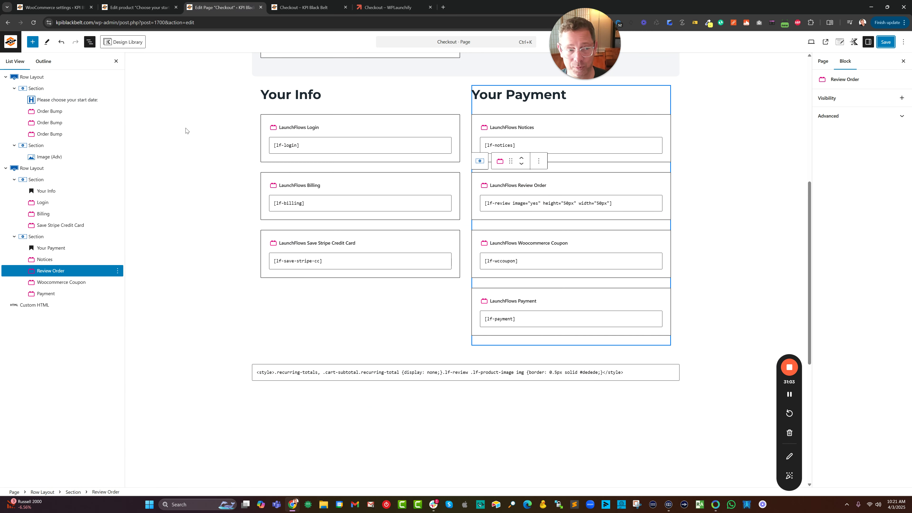
pyautogui.click(15, 99)
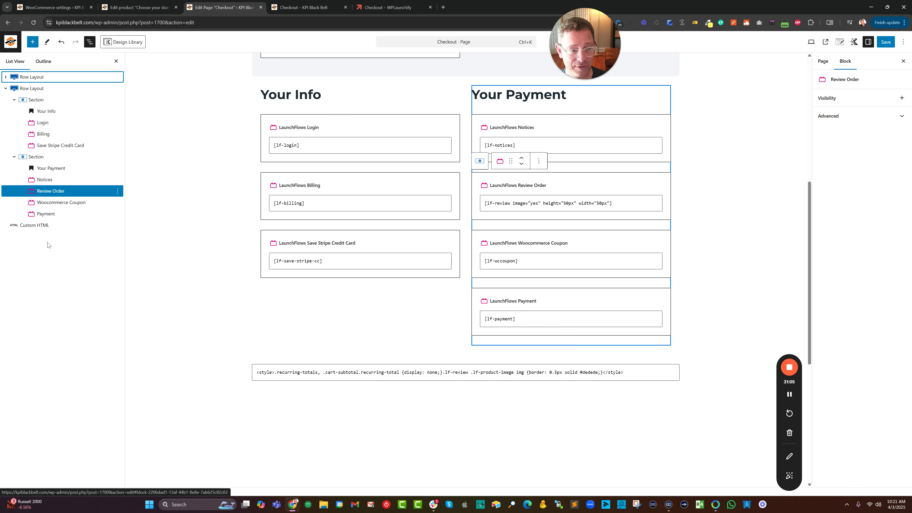
pyautogui.hotkey('ctrl', 'k')
pyautogui.press('Escape')
pyautogui.click(6, 89)
pyautogui.keyDown('shift'); pyautogui.click(23, 100); pyautogui.keyUp('shift')
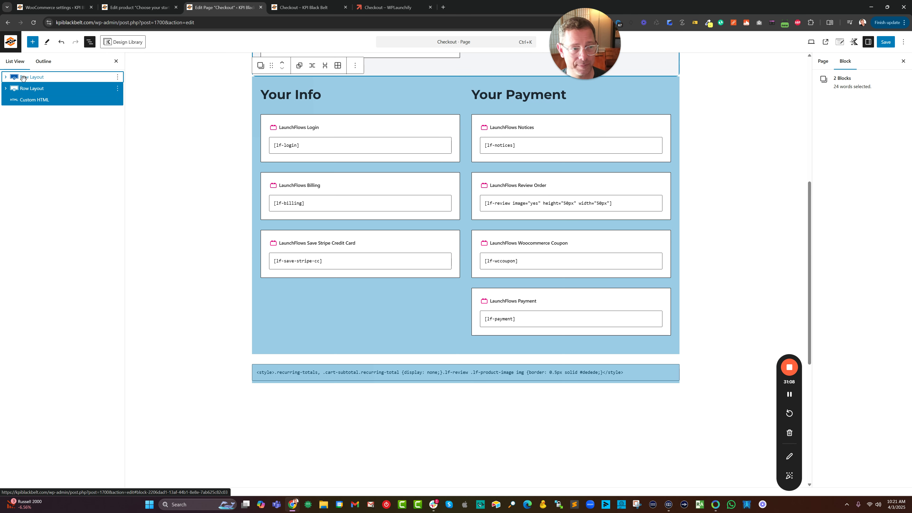
pyautogui.keyDown('shift'); pyautogui.click(59, 78); pyautogui.keyUp('shift')
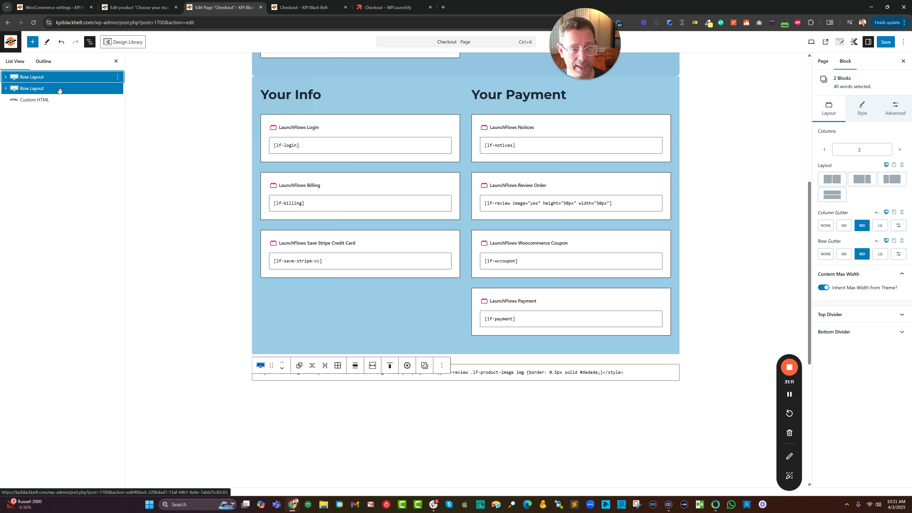
pyautogui.click(59, 77)
pyautogui.keyDown('shift'); pyautogui.click(53, 100); pyautogui.keyUp('shift')
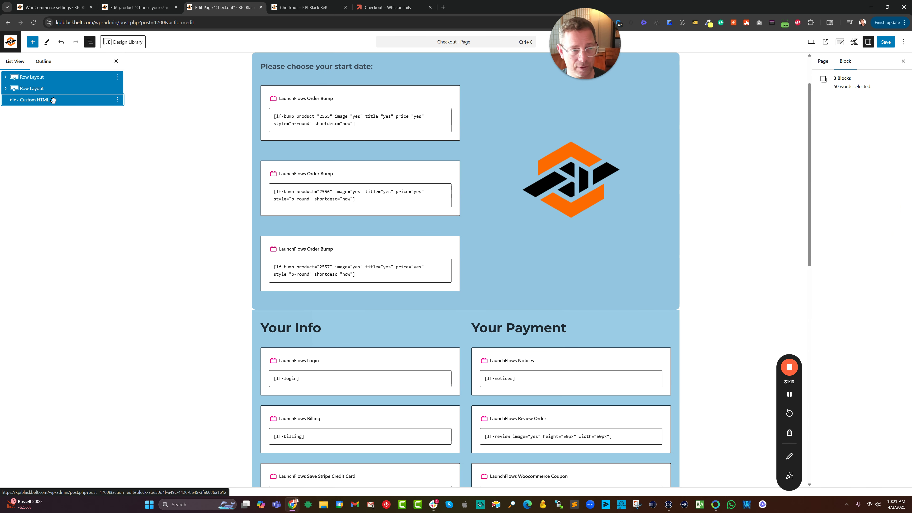
pyautogui.click(118, 77)
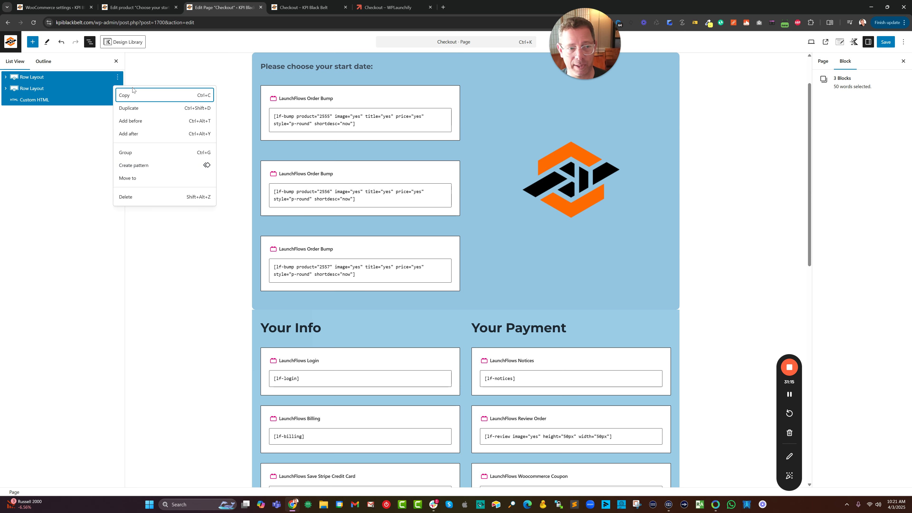
pyautogui.click(152, 166)
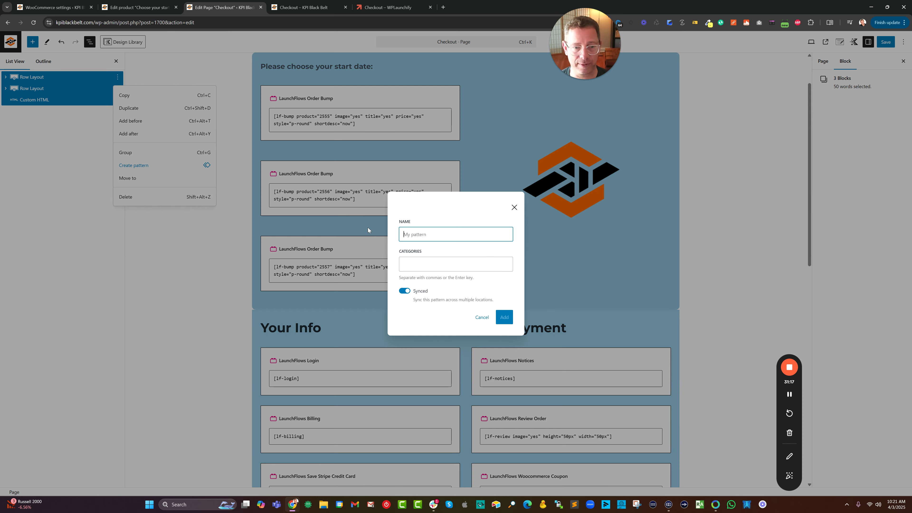
# Name the pattern with the author's first name plus "One Page Checkout 040325", assign the category Checkout, and add it as a synced pattern
pyautogui.write('Spenc')
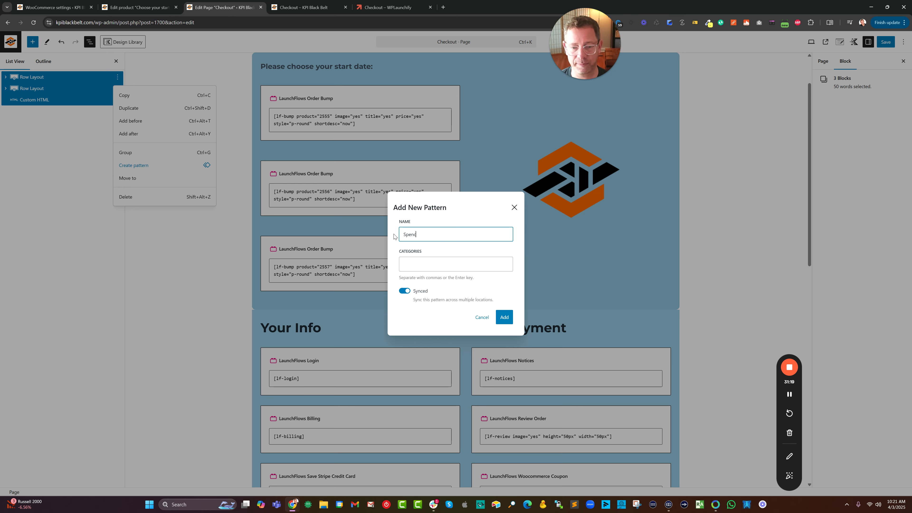
pyautogui.write('e One Page Checkout 040325')
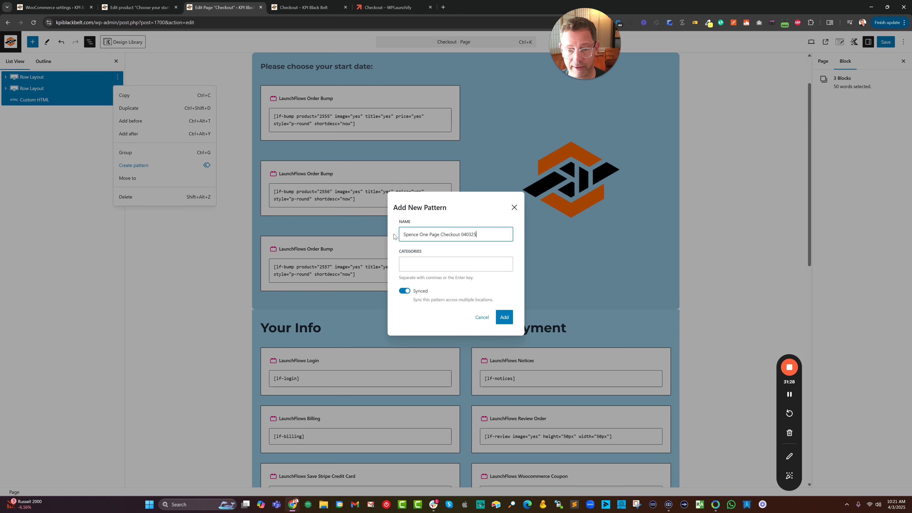
pyautogui.press('Tab')
pyautogui.write('che')
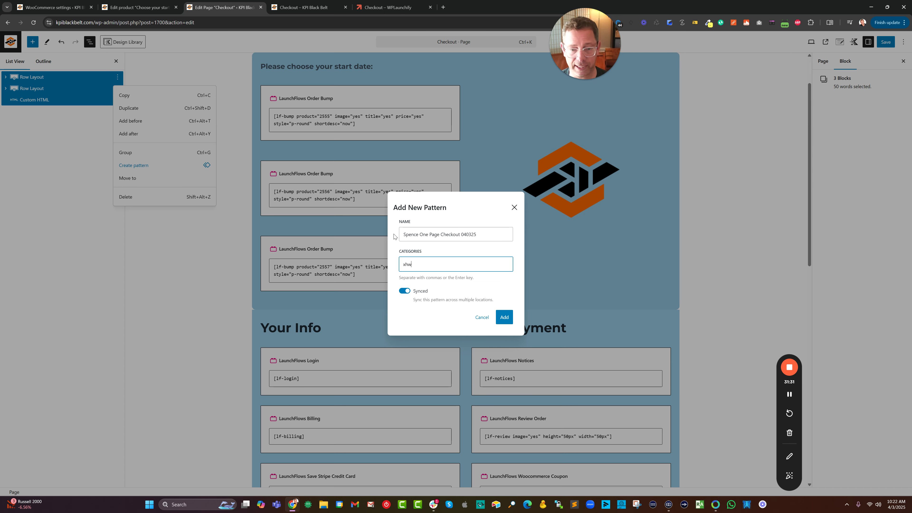
pyautogui.press('BackSpace')
pyautogui.press('BackSpace')
pyautogui.press('BackSpace')
pyautogui.write('che')
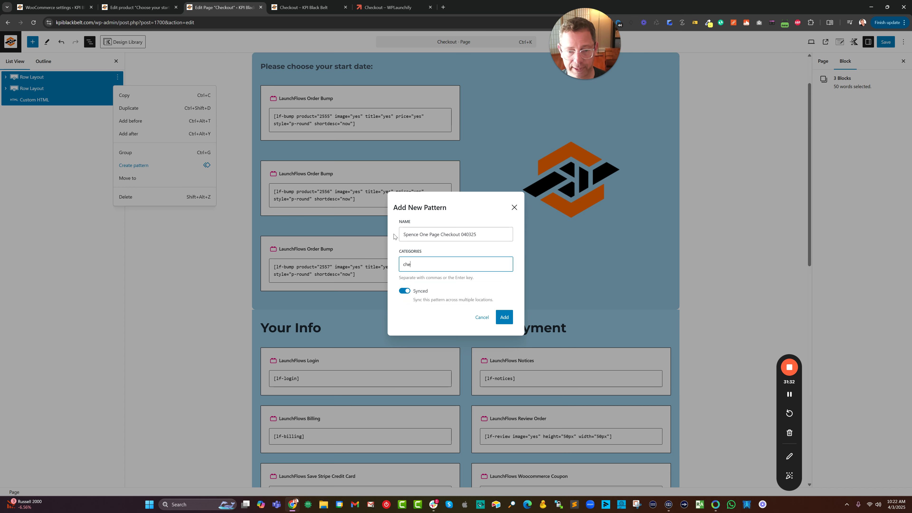
pyautogui.hotkey('ctrl', 'a')
pyautogui.press('BackSpace')
pyautogui.write('Checkout')
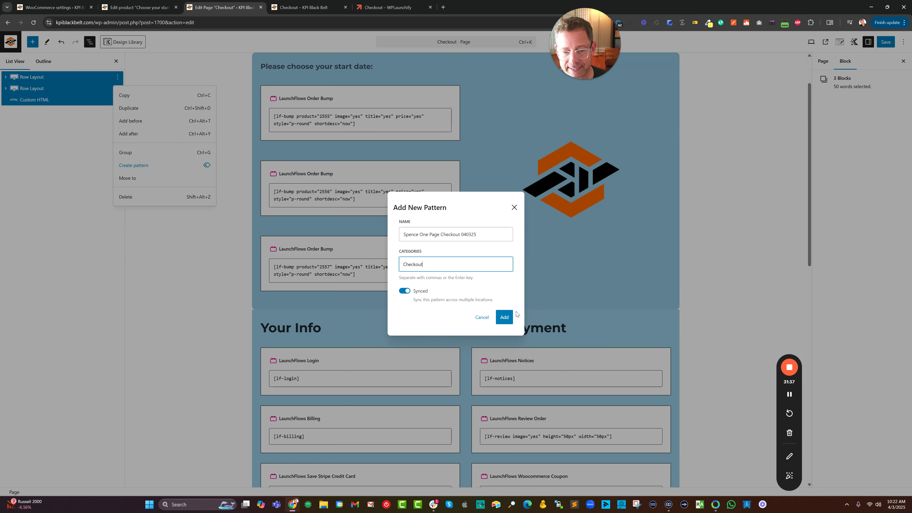
pyautogui.click(503, 318)
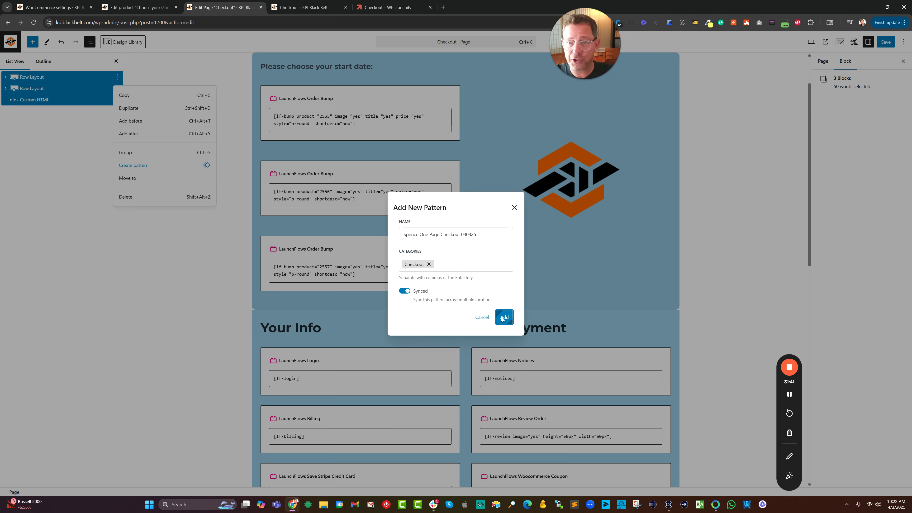
pyautogui.click(502, 318)
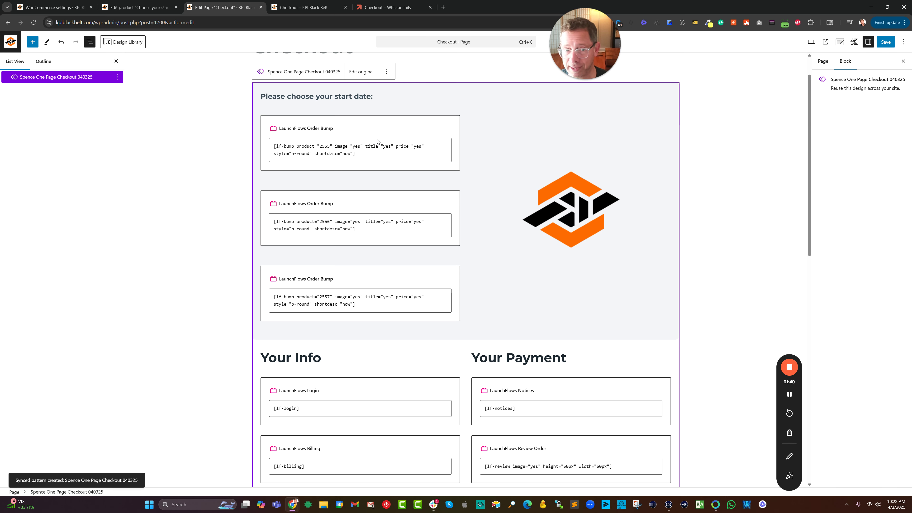
# Detach the synced One Page Checkout pattern on the Checkout page back into its individual editable blocks
pyautogui.click(387, 72)
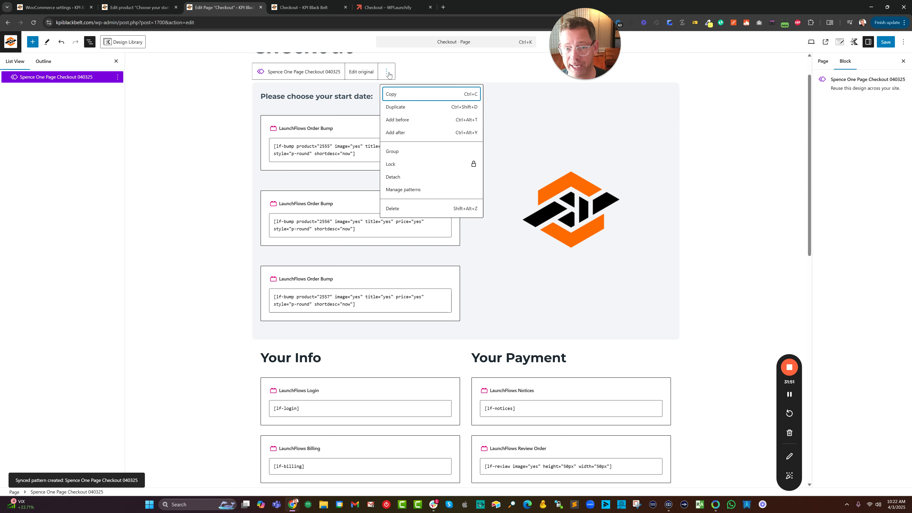
pyautogui.click(392, 177)
pyautogui.scroll(5, 551, 171)
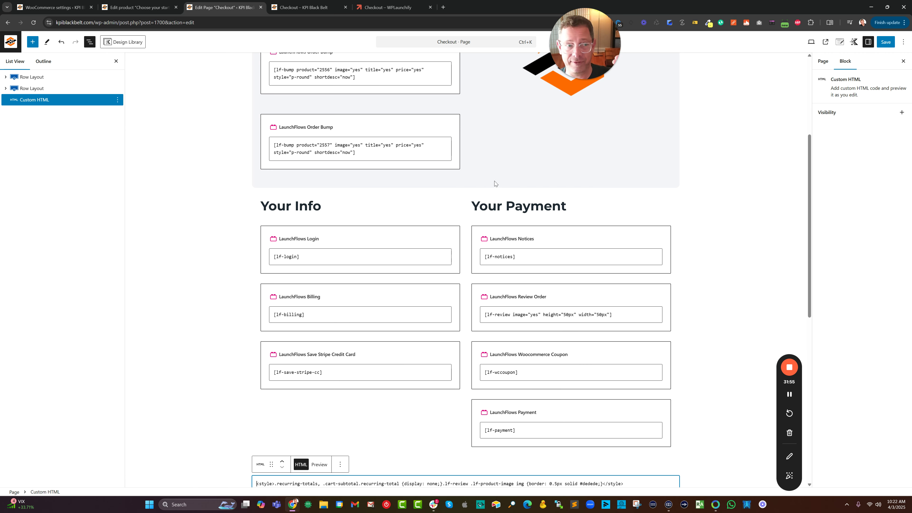
pyautogui.scroll(5, 539, 220)
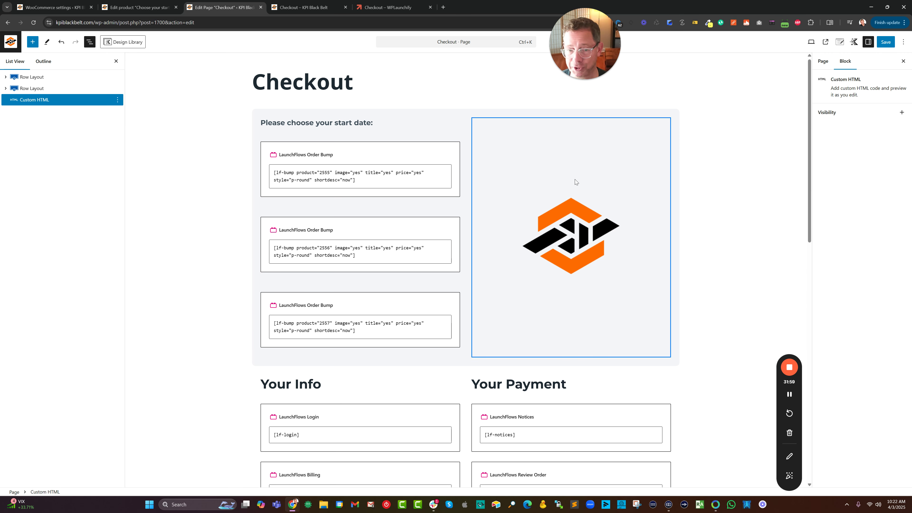
# Save the Checkout page and reload the live KPI Black Belt checkout
pyautogui.click(886, 43)
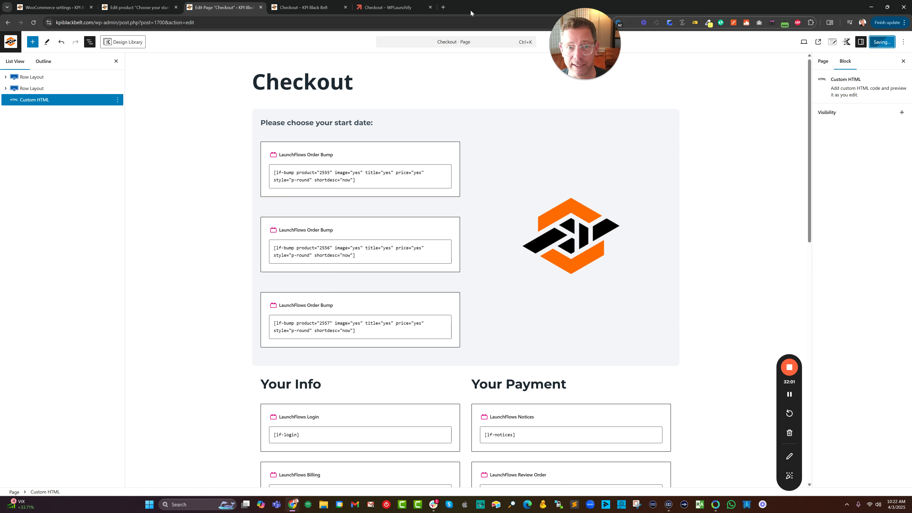
pyautogui.click(327, 10)
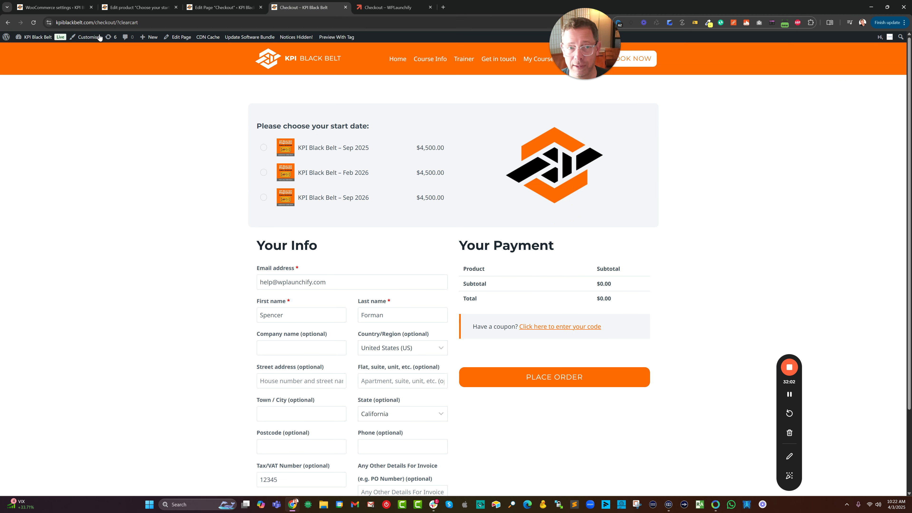
pyautogui.click(34, 23)
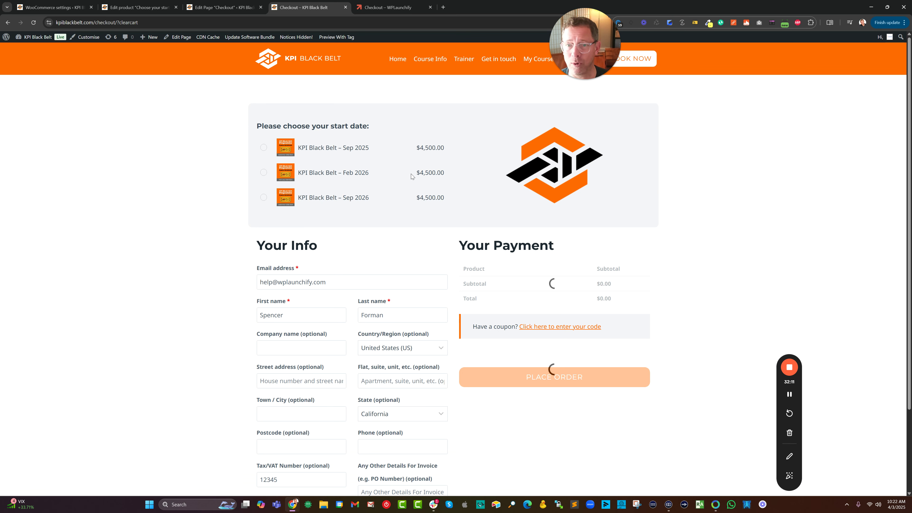
# Close the billing field editor in the WooCommerce settings and examine the KPI Black Belt product's LaunchFlows next step page setting
pyautogui.hotkey('ctrl', '1')
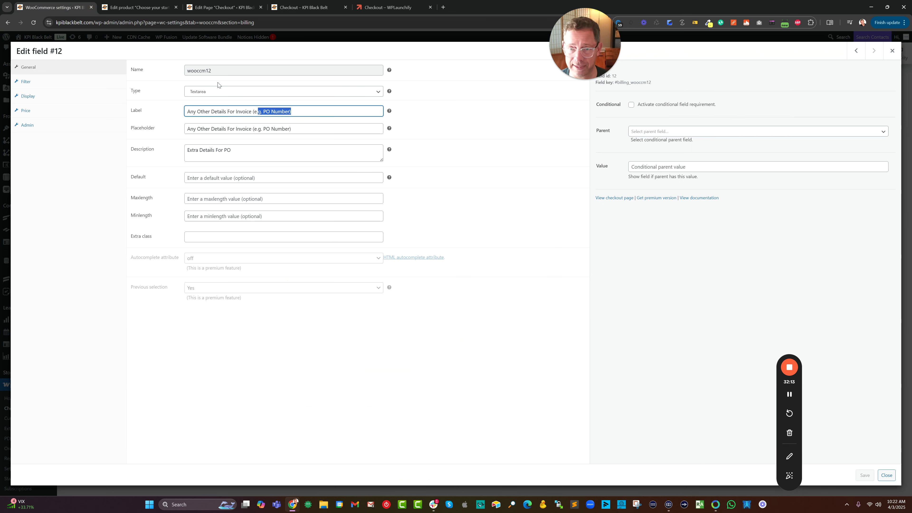
pyautogui.click(891, 51)
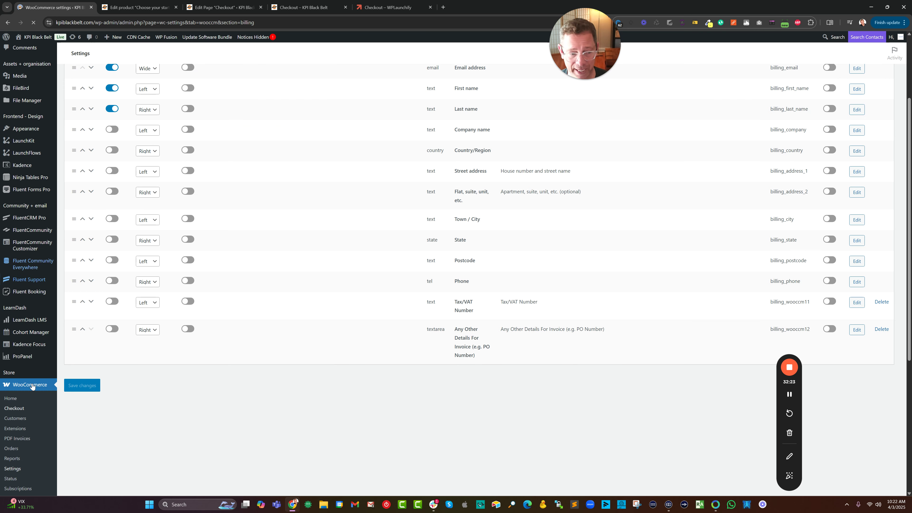
pyautogui.click(145, 9)
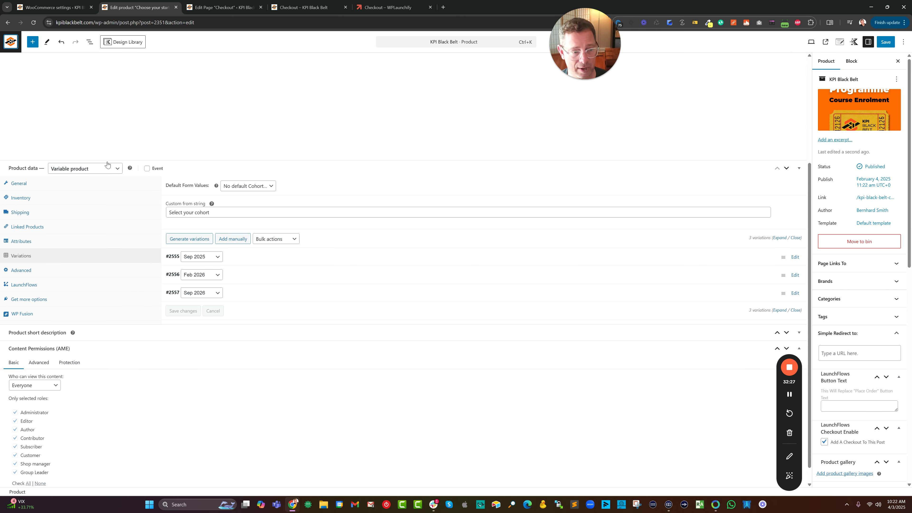
pyautogui.click(18, 269)
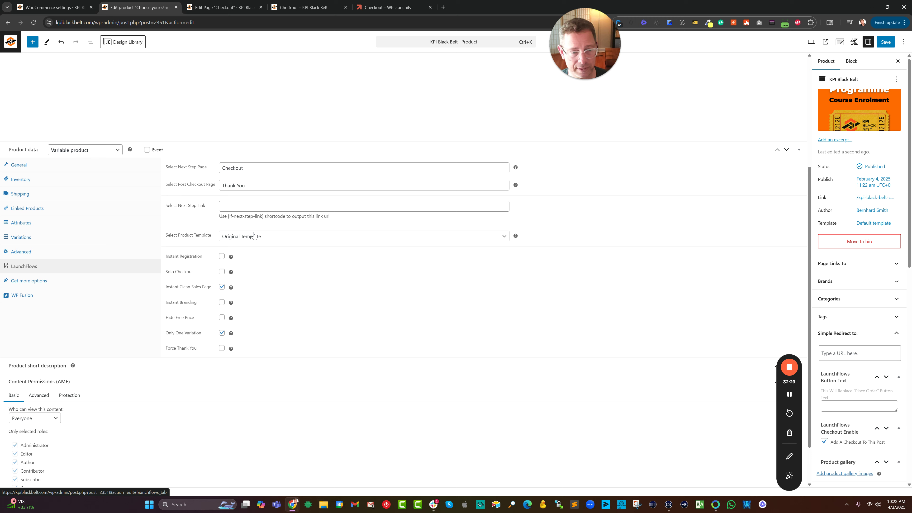
pyautogui.moveTo(167, 168); pyautogui.dragTo(206, 169)
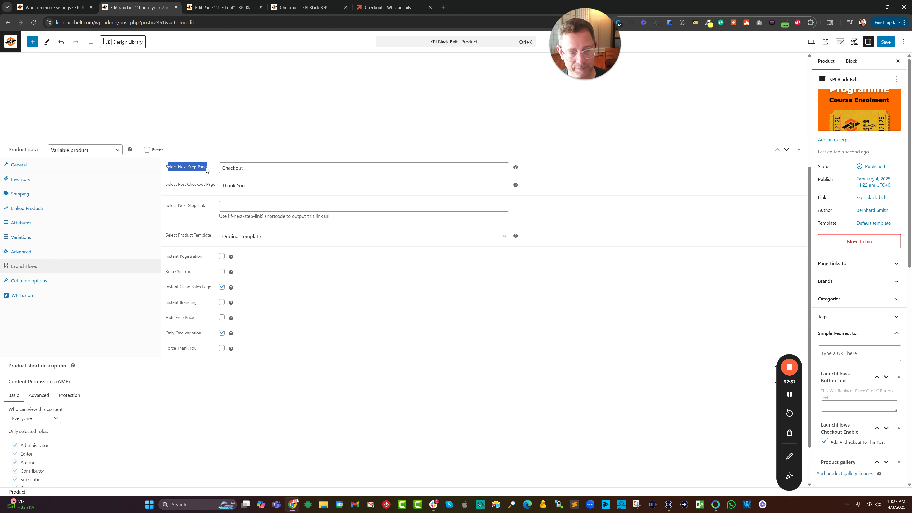
pyautogui.click(252, 168)
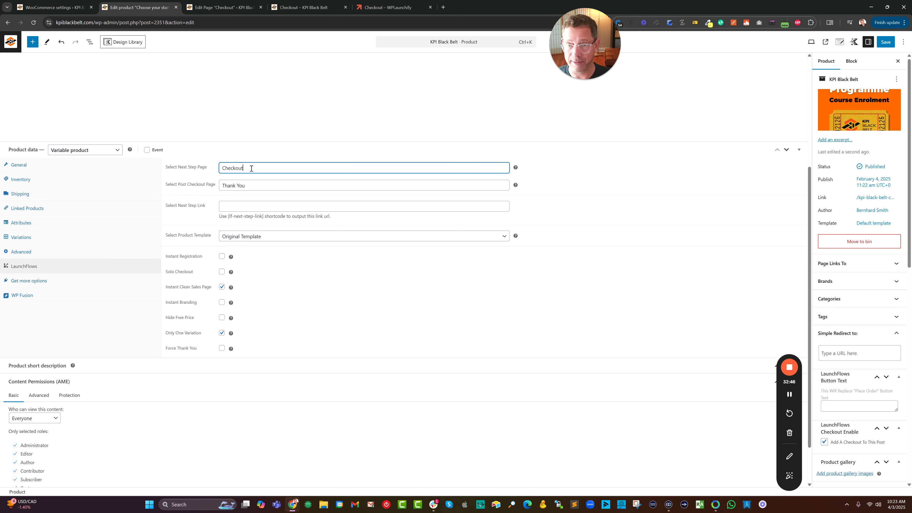
# Test the live checkout by choosing Feb 2026, raising its quantity to 2, and switching to the Sep 2026 start date
pyautogui.click(282, 11)
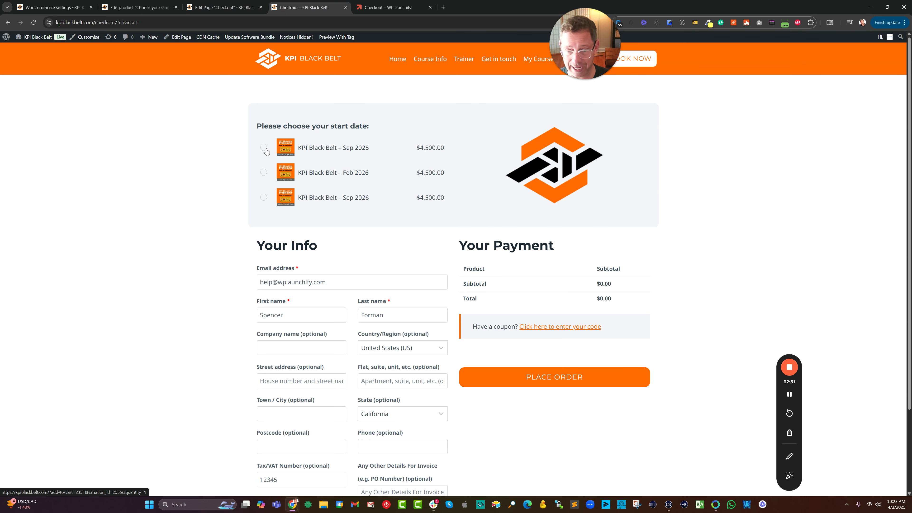
pyautogui.click(263, 173)
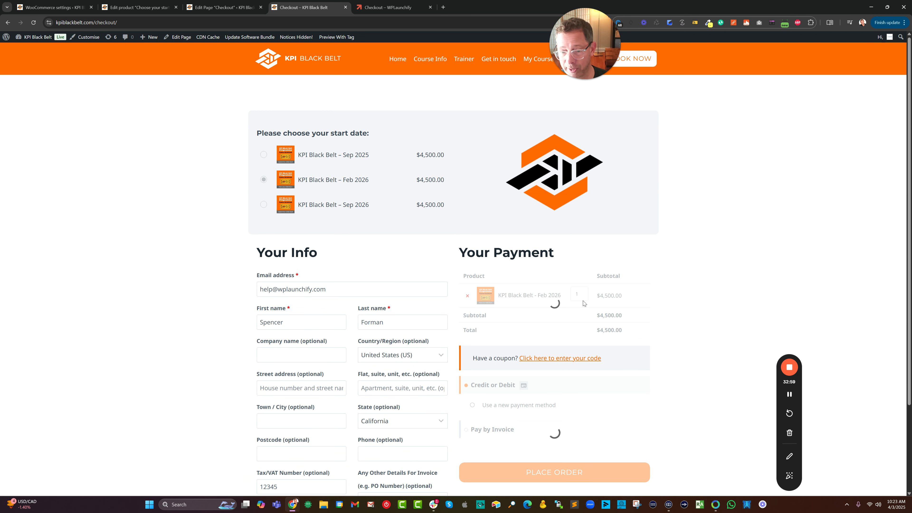
pyautogui.click(583, 292)
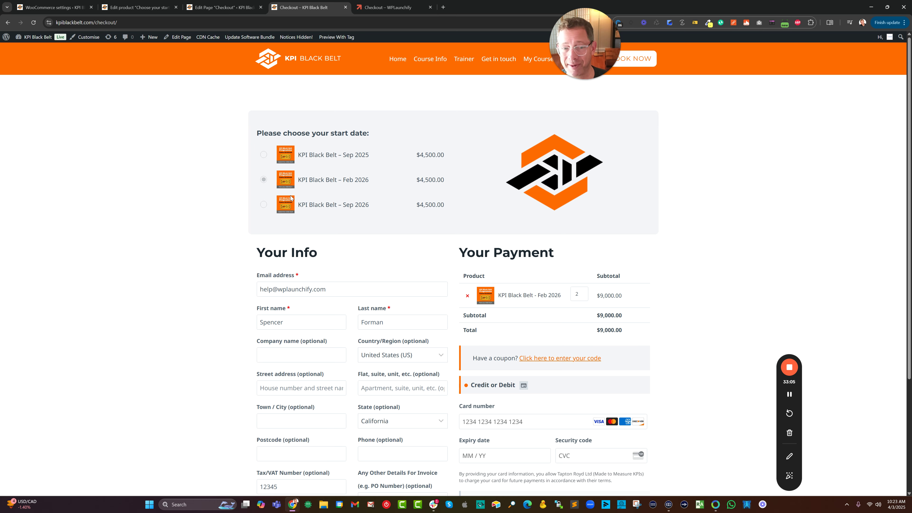
pyautogui.click(263, 205)
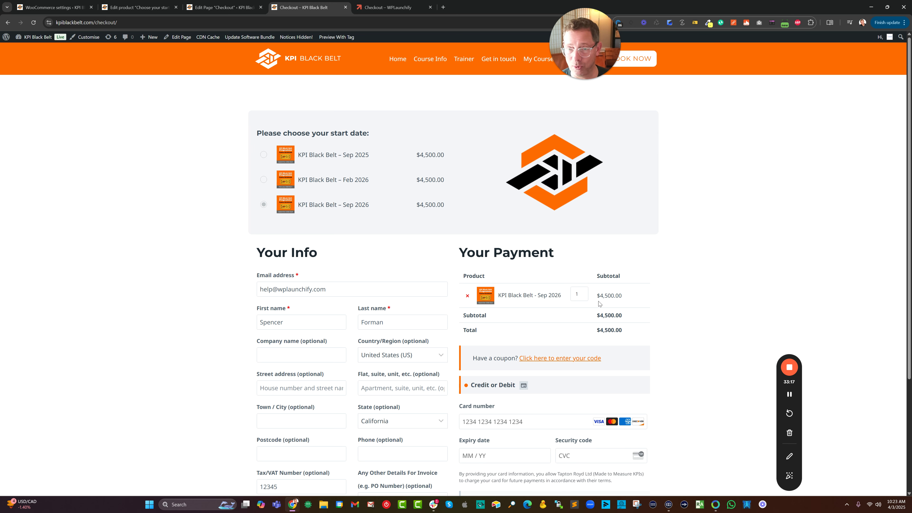
pyautogui.doubleClick(579, 295)
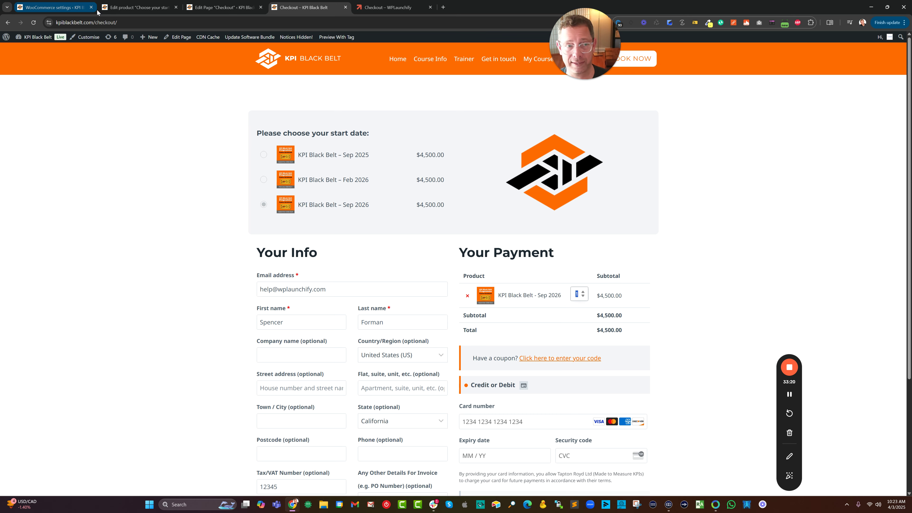
# Limit purchases of the KPI Black Belt product to 1 item per order in its inventory settings and save the product
pyautogui.click(136, 7)
pyautogui.click(32, 181)
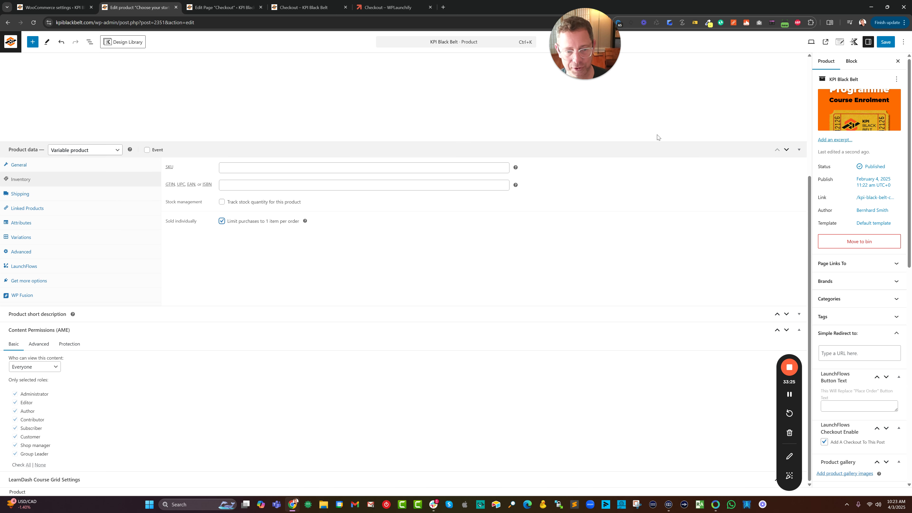
pyautogui.click(886, 41)
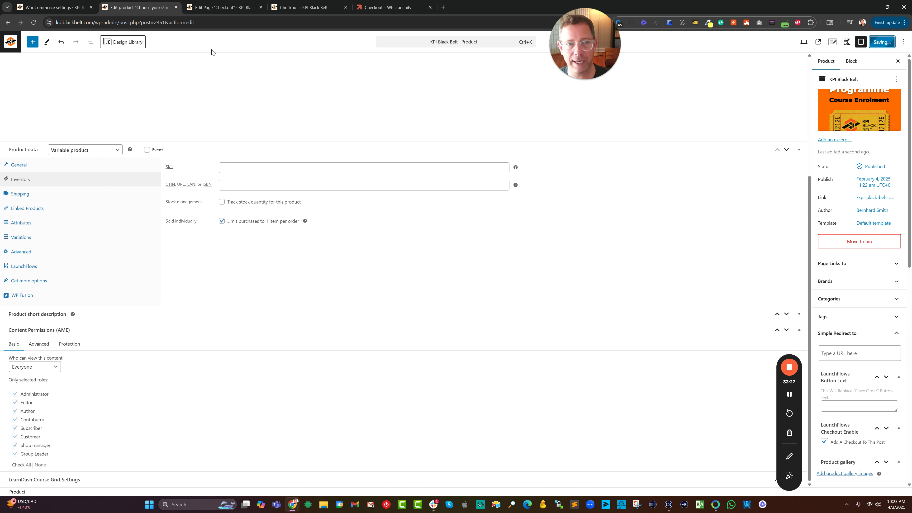
# Reload the live checkout and check the order review, payment options and page address
pyautogui.click(311, 8)
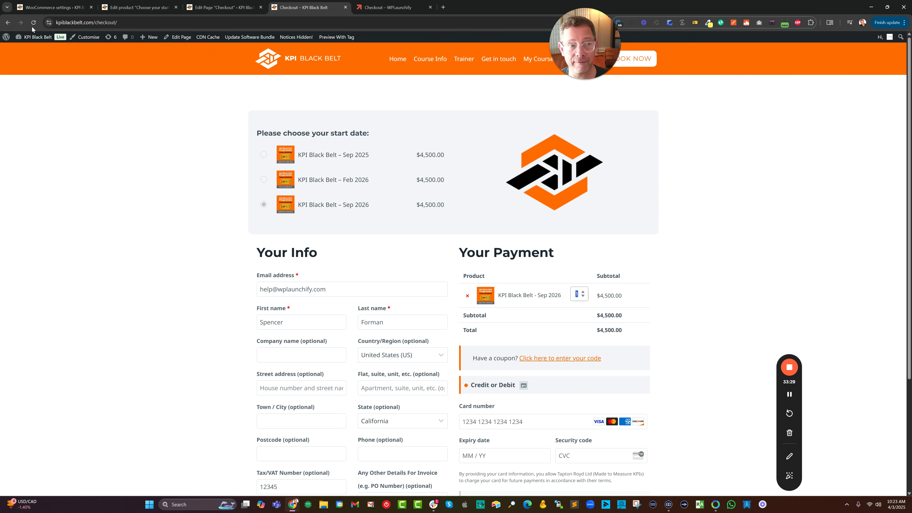
pyautogui.click(33, 23)
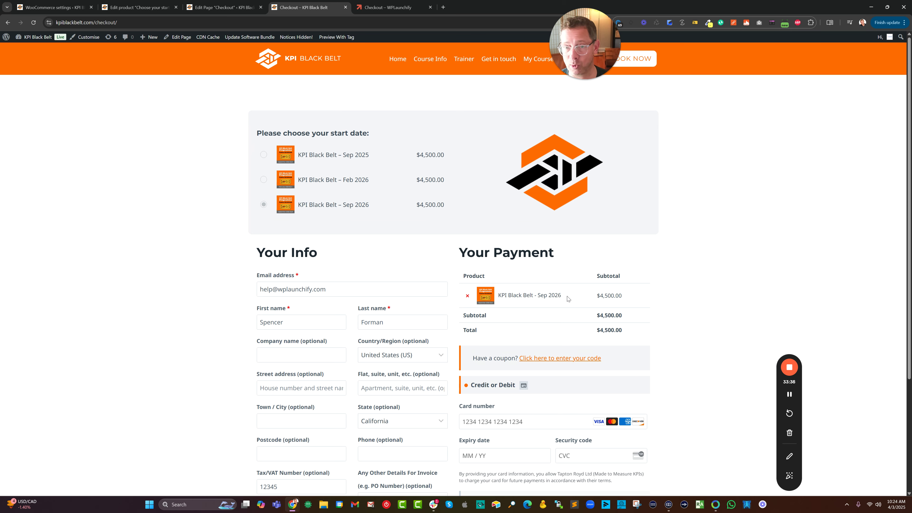
pyautogui.scroll(-4, 567, 298)
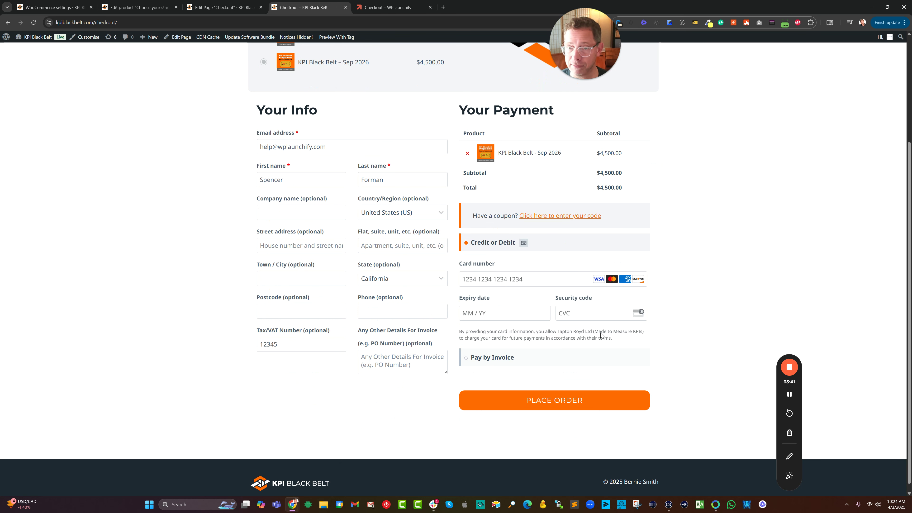
pyautogui.scroll(4, 601, 334)
pyautogui.click(94, 22)
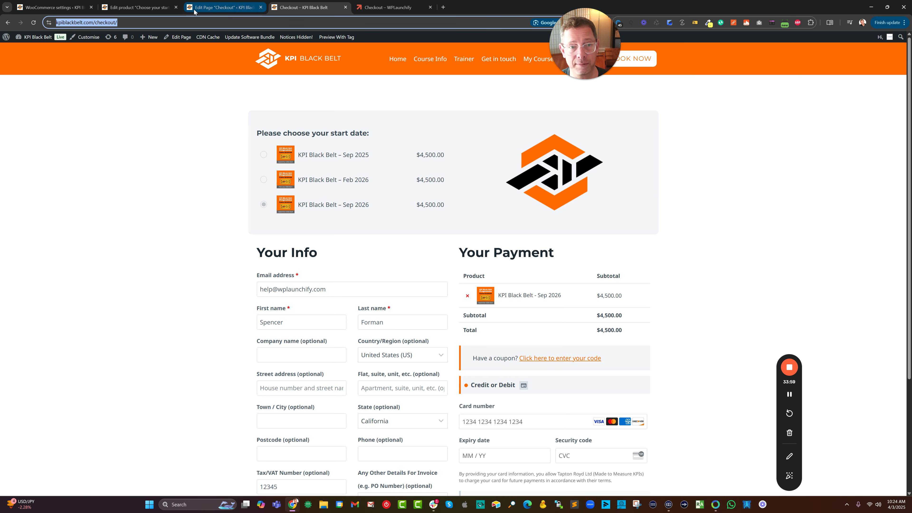
# View the live KPI Black Belt product page from the product editor and compare it with the live checkout page
pyautogui.click(136, 7)
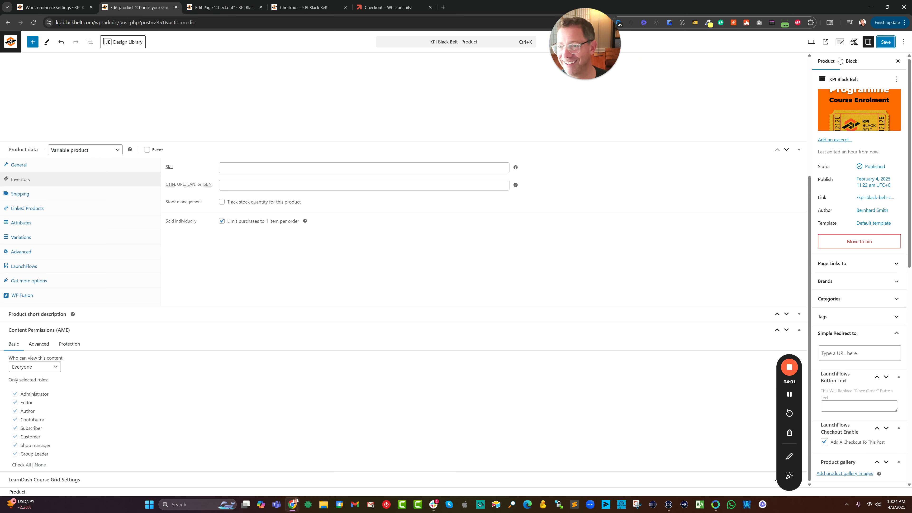
pyautogui.click(826, 42)
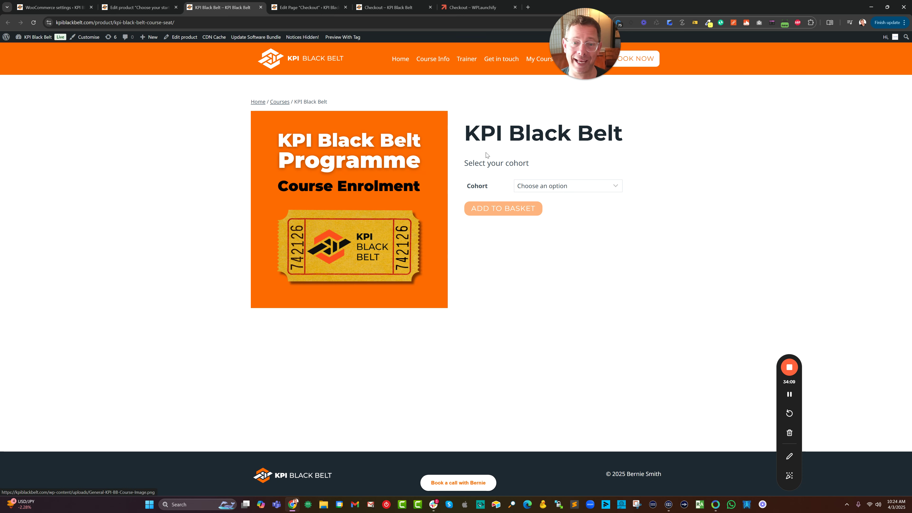
pyautogui.click(144, 7)
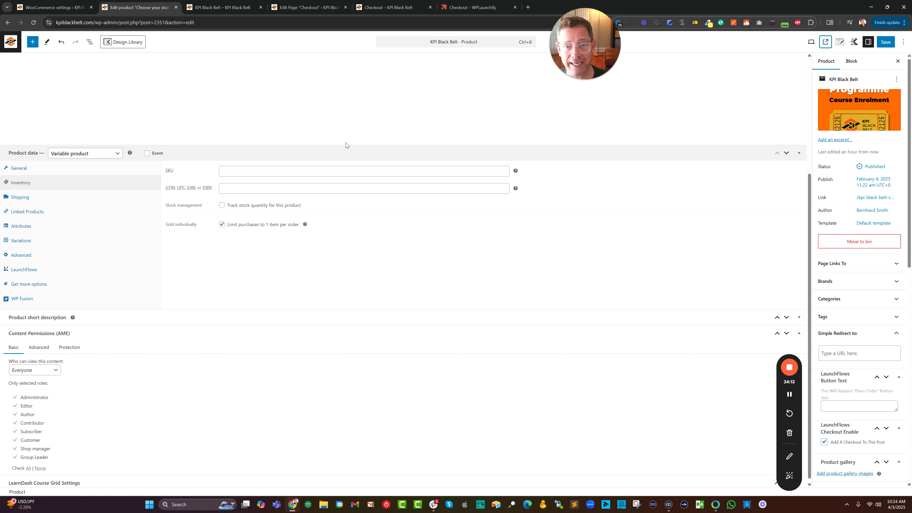
pyautogui.click(388, 13)
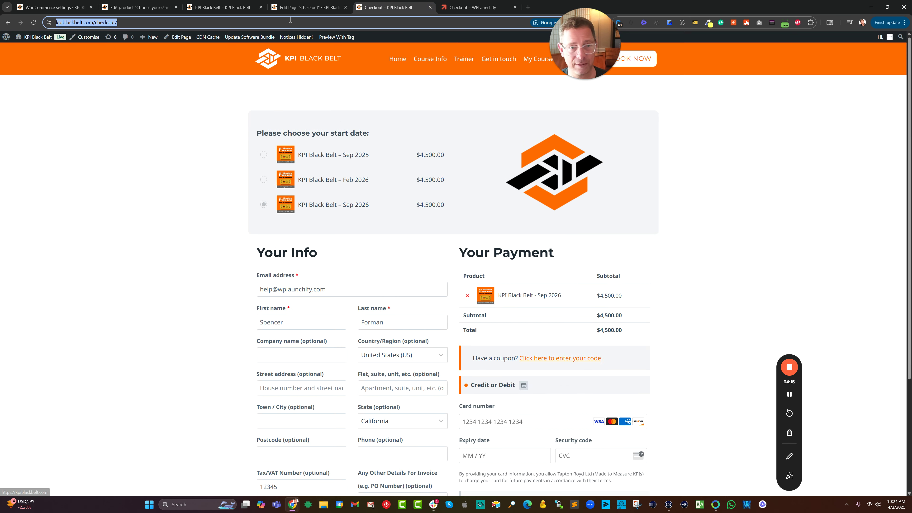
# Copy both Row Layout blocks and the Custom HTML block from the Checkout page editor
pyautogui.click(307, 8)
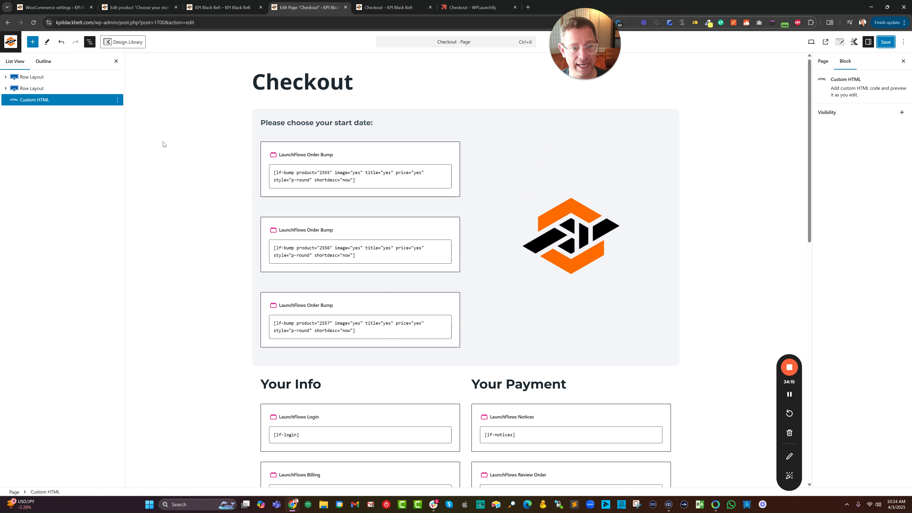
pyautogui.keyDown('shift'); pyautogui.click(29, 77); pyautogui.keyUp('shift')
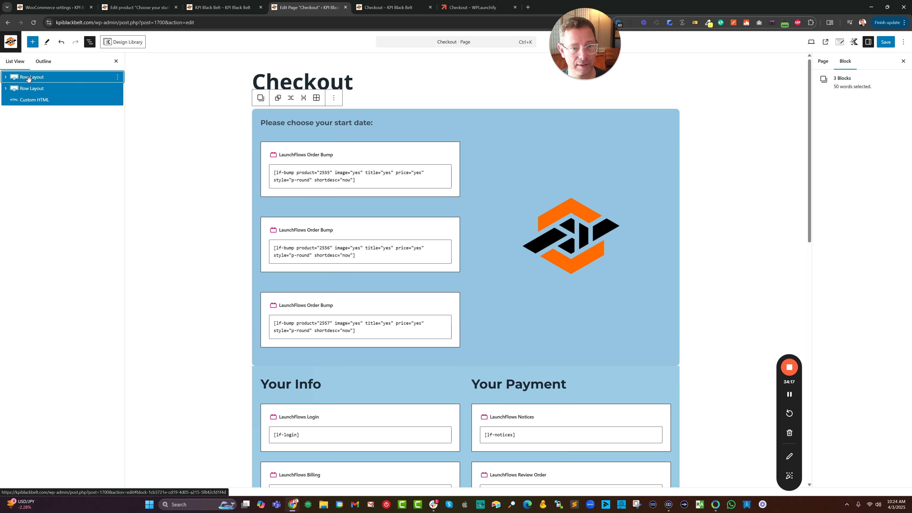
pyautogui.click(117, 77)
pyautogui.click(124, 95)
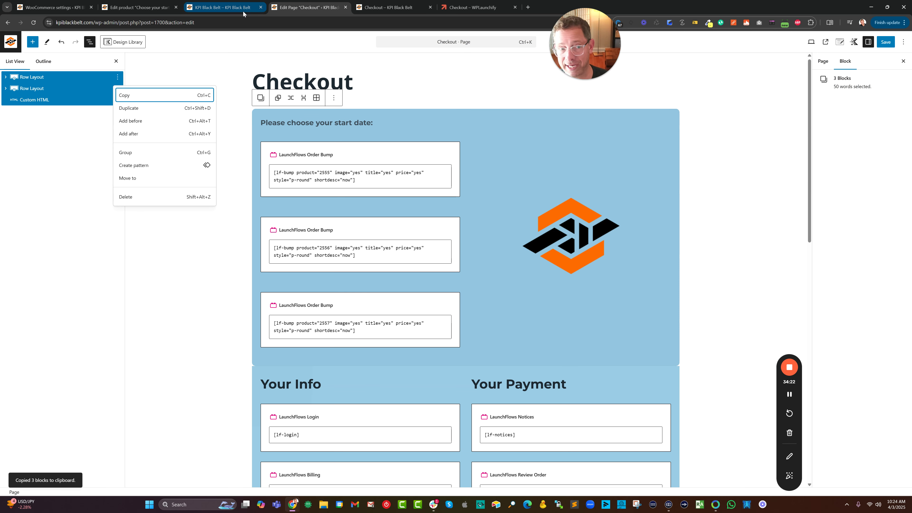
pyautogui.click(130, 97)
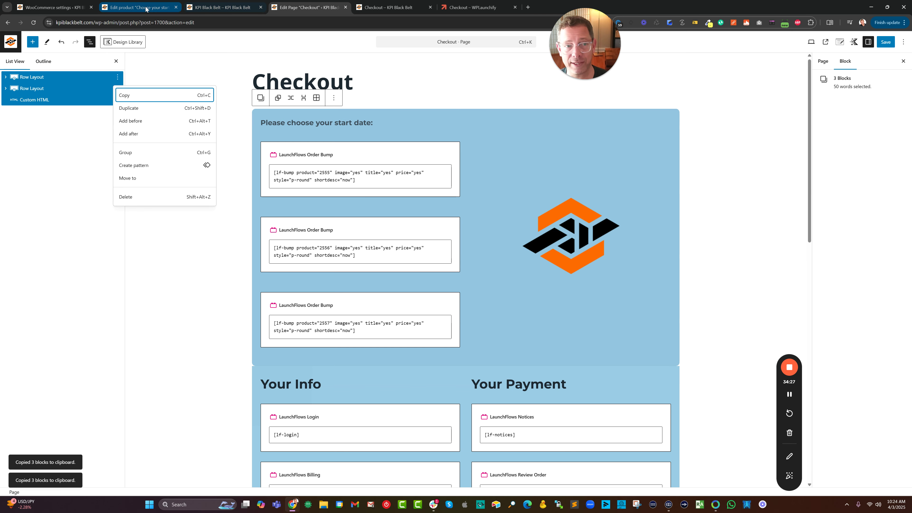
# Paste the copied checkout blocks into the empty content area of the KPI Black Belt product
pyautogui.click(155, 11)
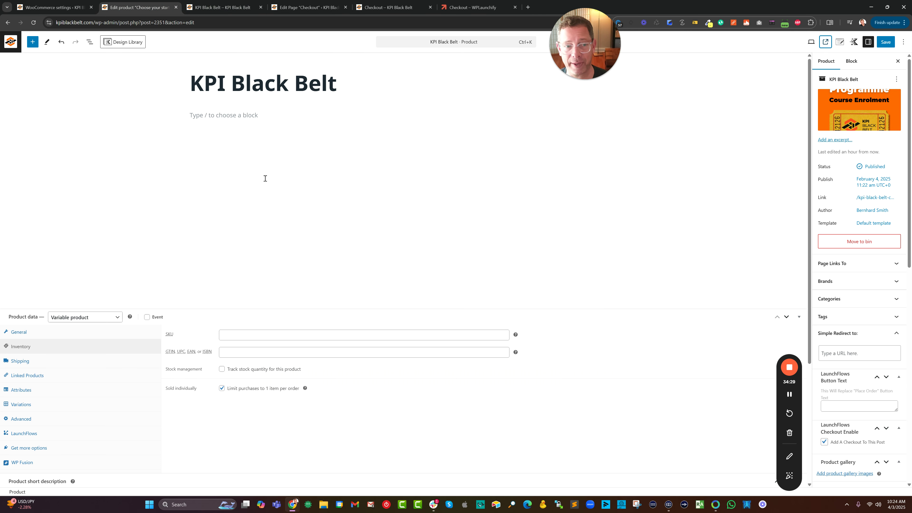
pyautogui.click(247, 137)
pyautogui.hotkey('ctrl', 'v')
pyautogui.scroll(7, 299, 146)
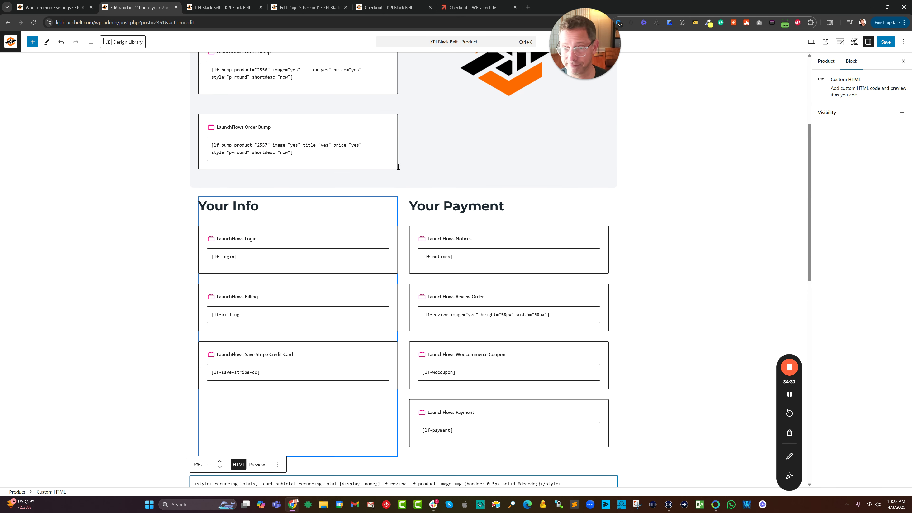
# Check the product's LaunchFlows Checkout Enable option, Add A Checkout To This Post
pyautogui.click(826, 61)
pyautogui.scroll(-1, 849, 282)
pyautogui.scroll(-1, 852, 298)
pyautogui.scroll(-2, 851, 312)
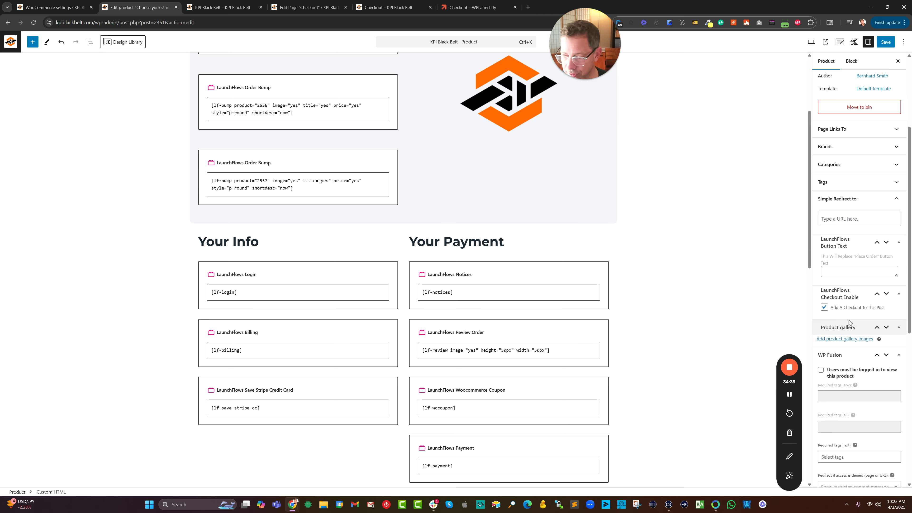
pyautogui.moveTo(830, 308); pyautogui.dragTo(889, 309)
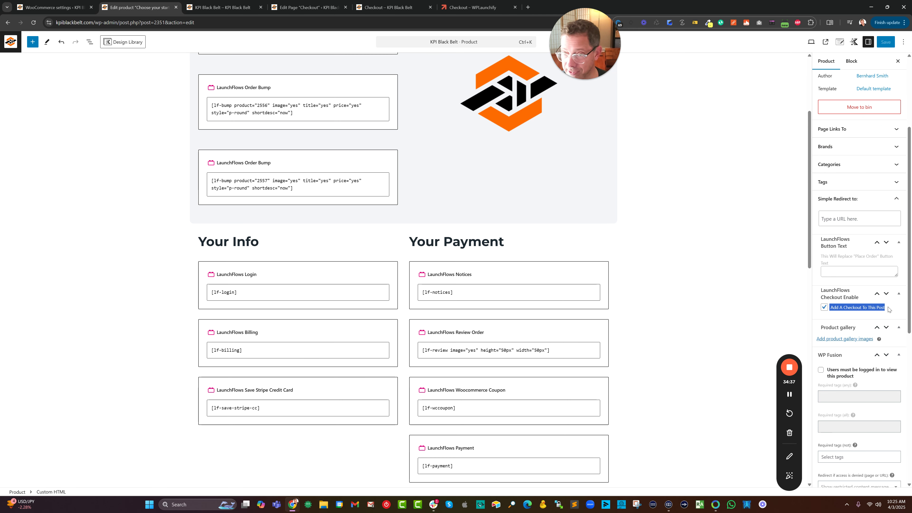
# Try to find the product for its LaunchFlows next step page by searching for "kpi black belt"
pyautogui.scroll(-6, 627, 264)
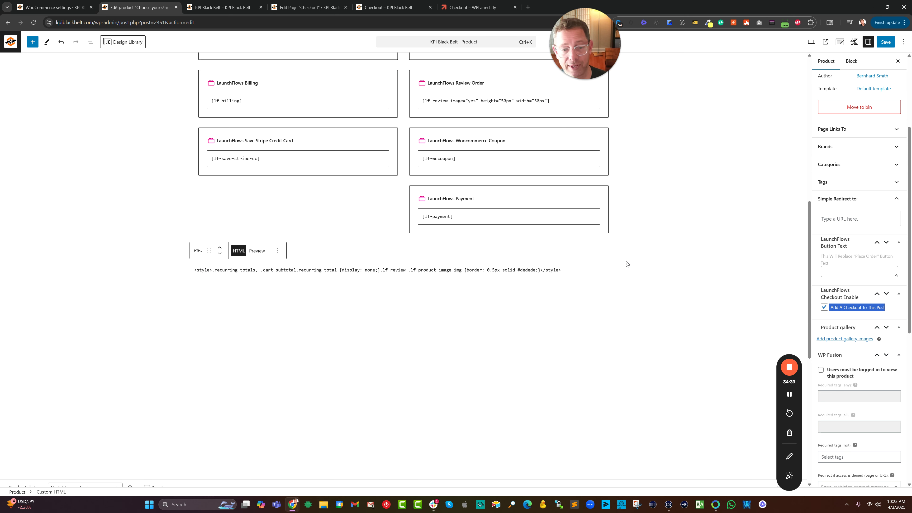
pyautogui.scroll(-8, 612, 264)
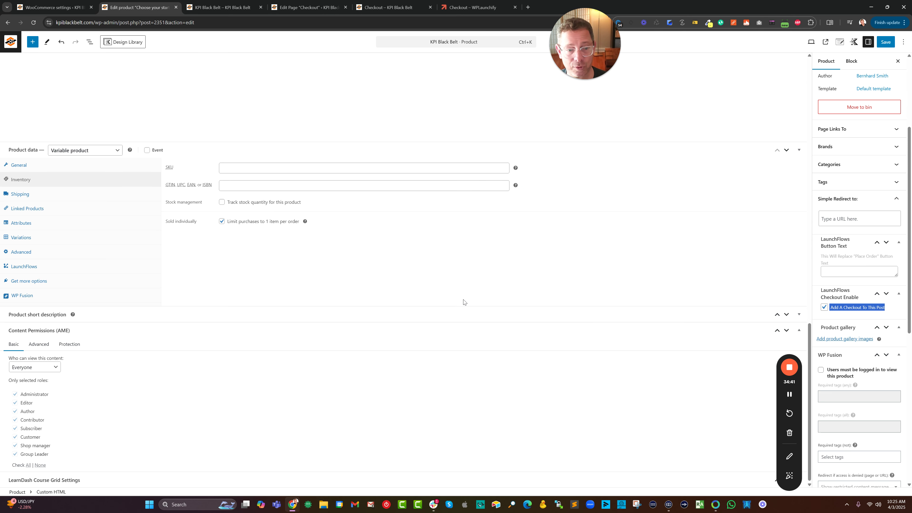
pyautogui.click(29, 266)
pyautogui.moveTo(259, 169); pyautogui.dragTo(215, 167)
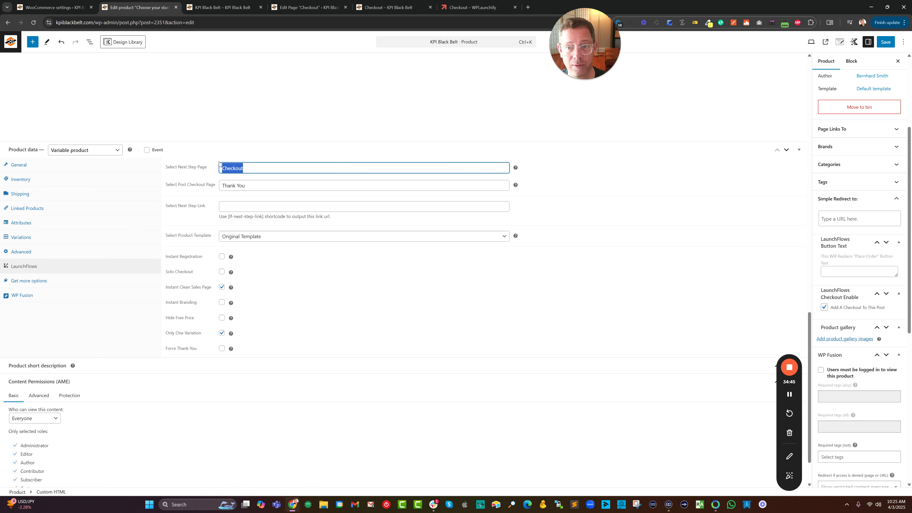
pyautogui.press('BackSpace')
pyautogui.write('kpi black belt')
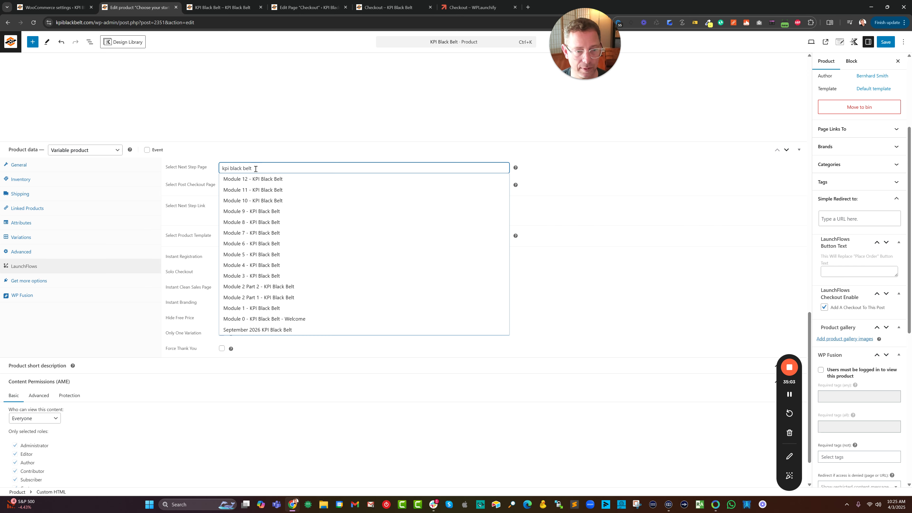
pyautogui.moveTo(258, 168); pyautogui.dragTo(196, 163)
pyautogui.press('BackSpace')
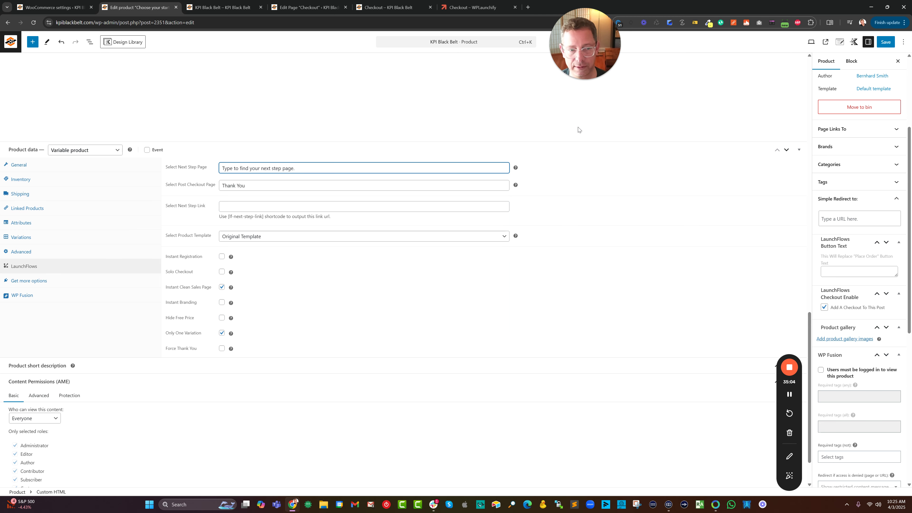
pyautogui.write('kpi black belt')
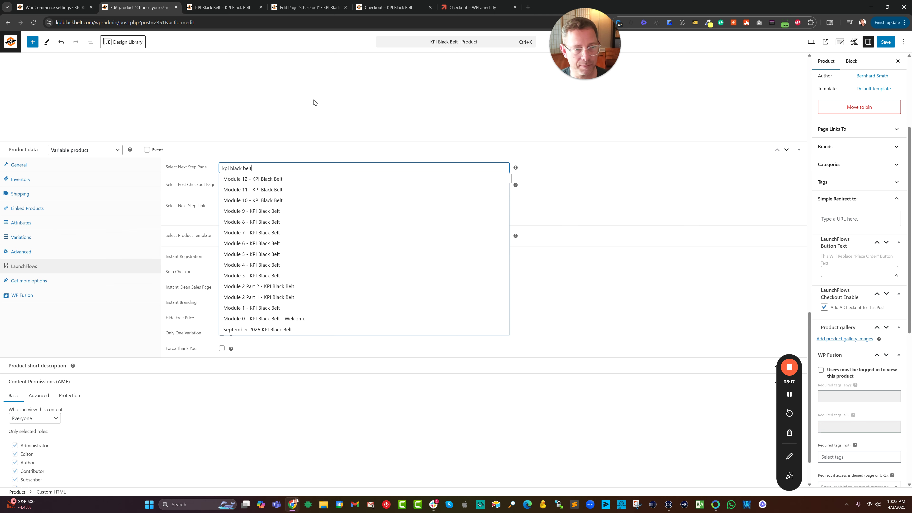
# Rename the product to "product KPI Black Belt" and save it
pyautogui.scroll(6, 283, 103)
pyautogui.scroll(5, 477, 134)
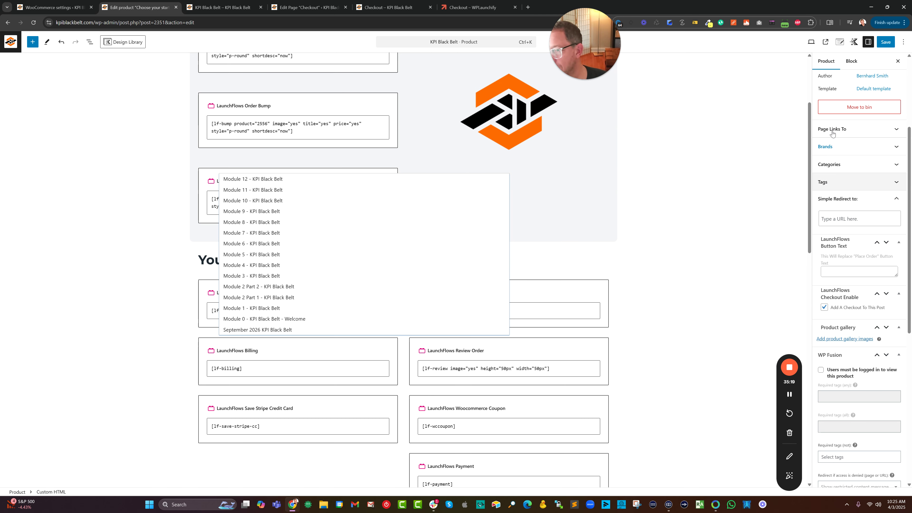
pyautogui.scroll(4, 895, 204)
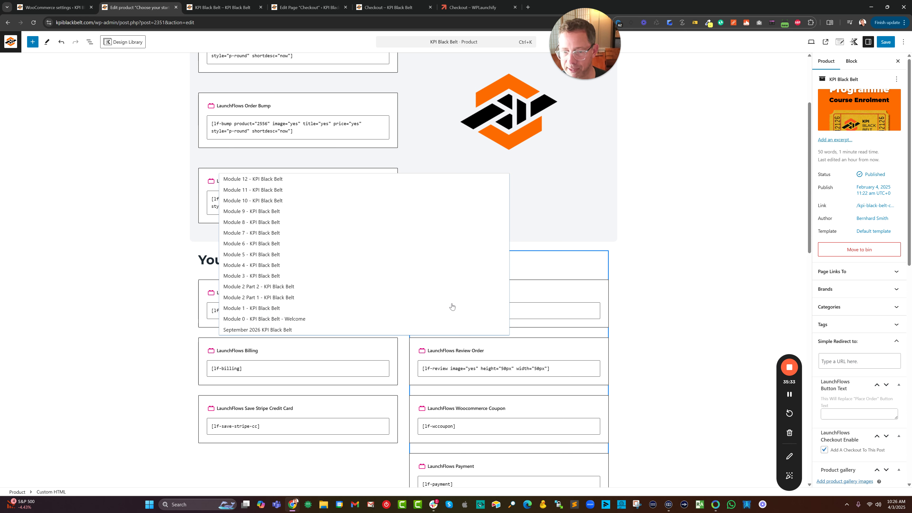
pyautogui.click(166, 265)
pyautogui.scroll(3, 173, 251)
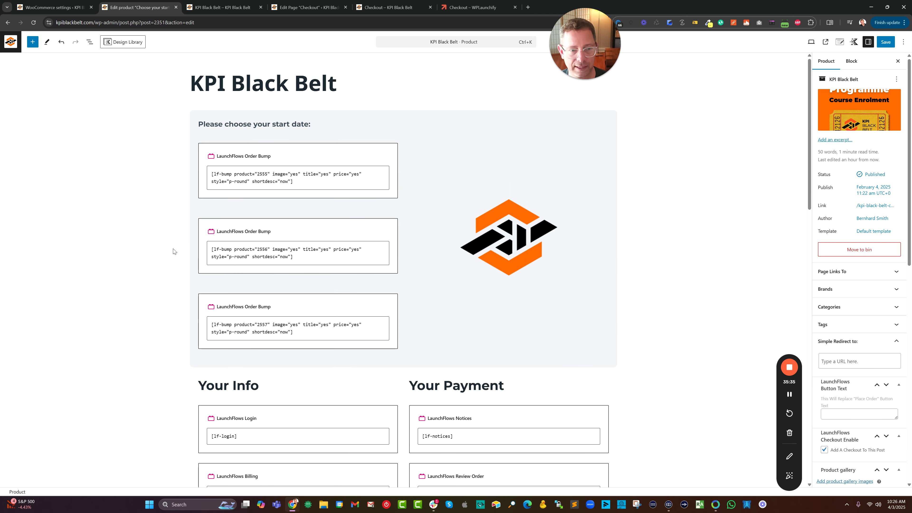
pyautogui.click(194, 83)
pyautogui.write('s')
pyautogui.press('BackSpace')
pyautogui.write('product')
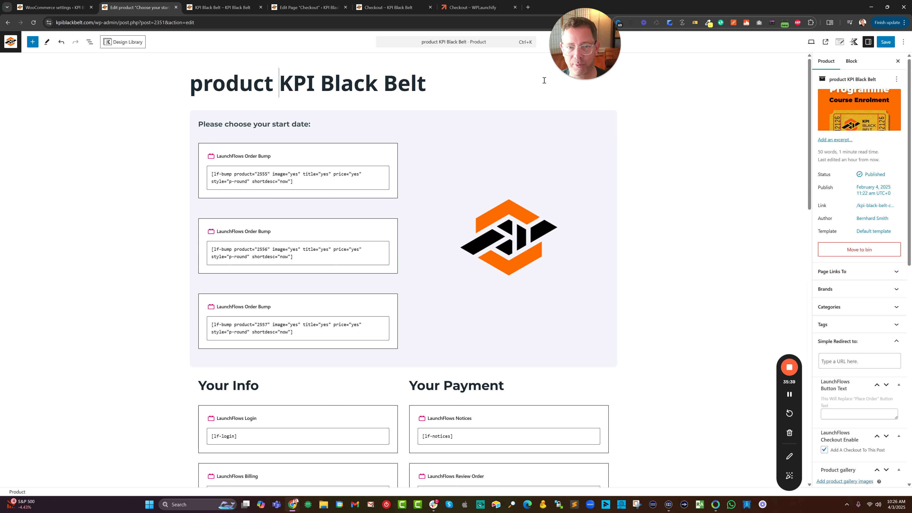
pyautogui.click(886, 42)
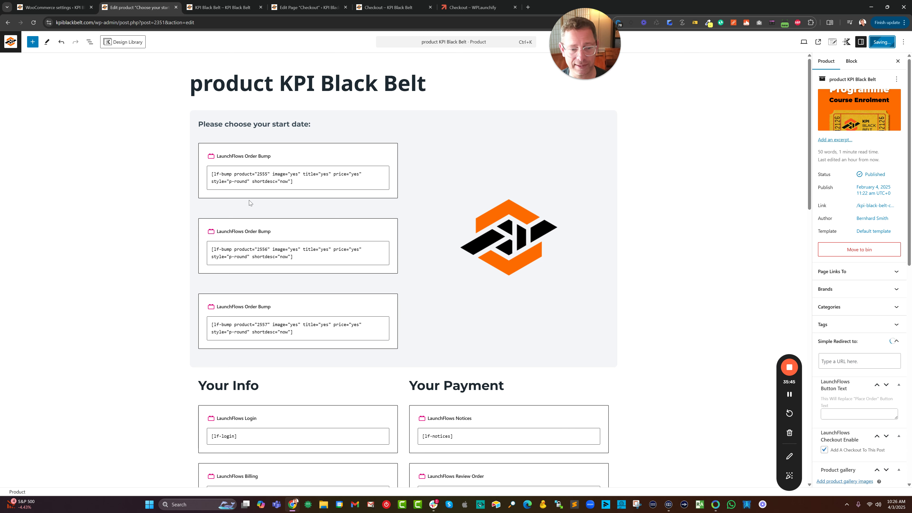
# Reload the product editor, set the LaunchFlows next step page to "product KPI Black Belt" and save
pyautogui.click(33, 22)
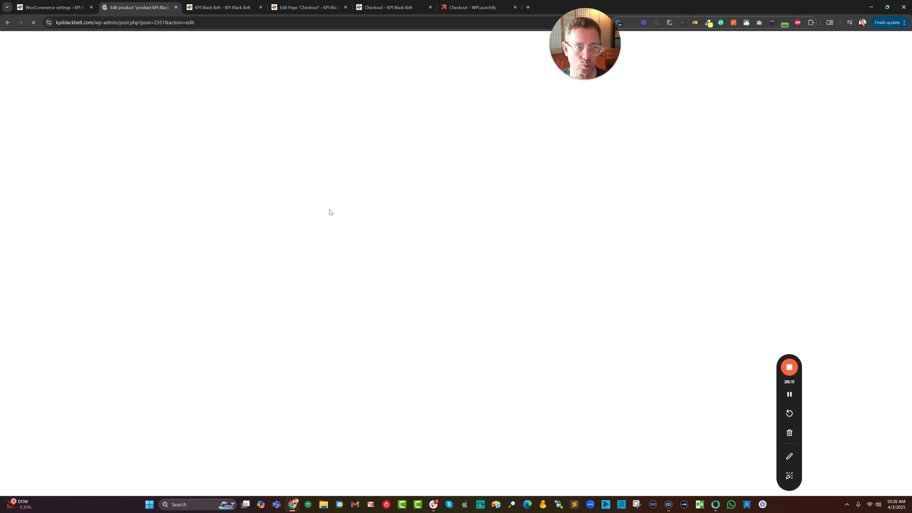
pyautogui.scroll(-15, 314, 201)
pyautogui.scroll(-4, 221, 306)
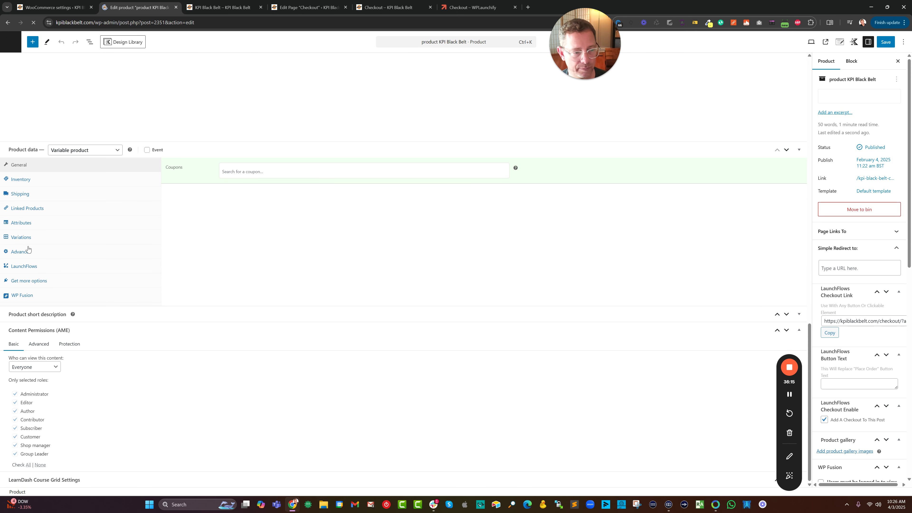
pyautogui.click(21, 266)
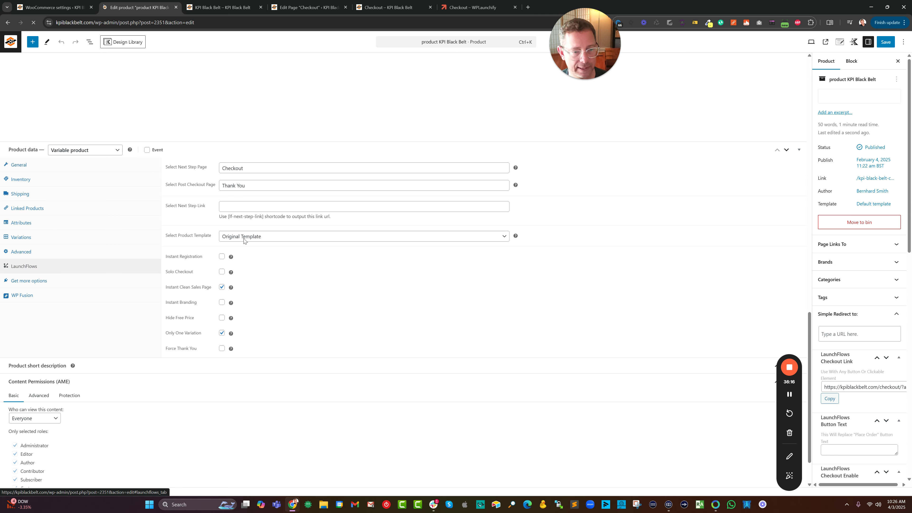
pyautogui.click(248, 169)
pyautogui.hotkey('ctrl', 'a')
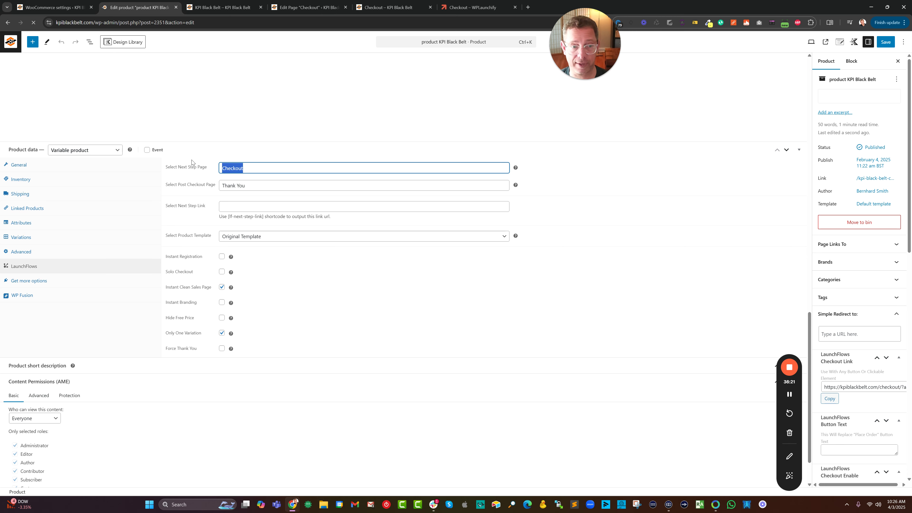
pyautogui.write('product KPI Black Belt')
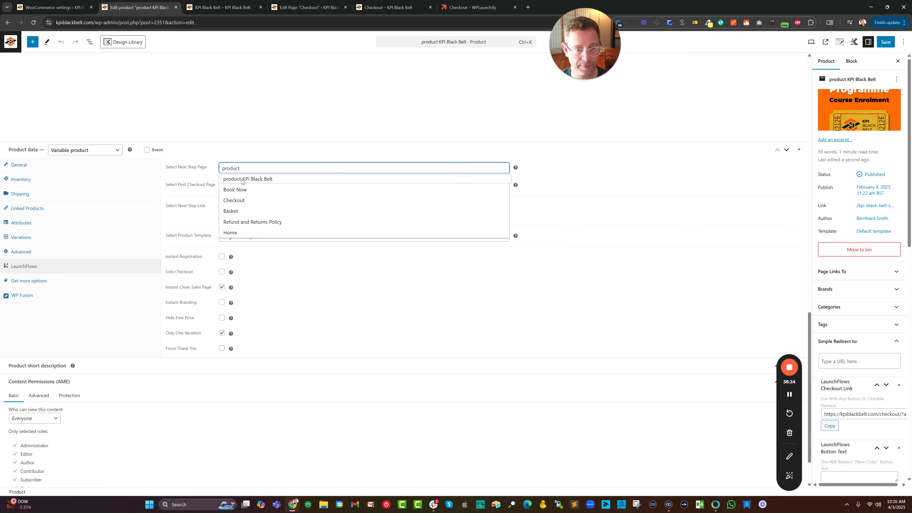
pyautogui.click(242, 179)
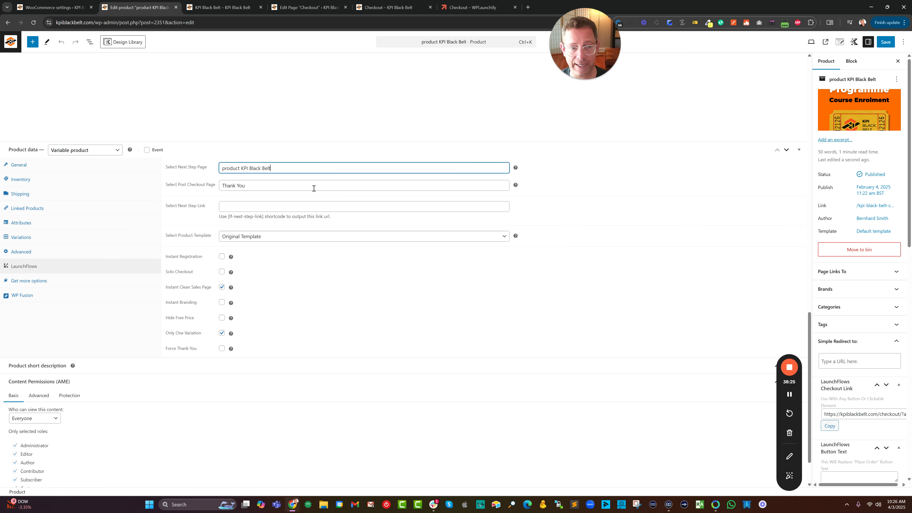
pyautogui.click(877, 44)
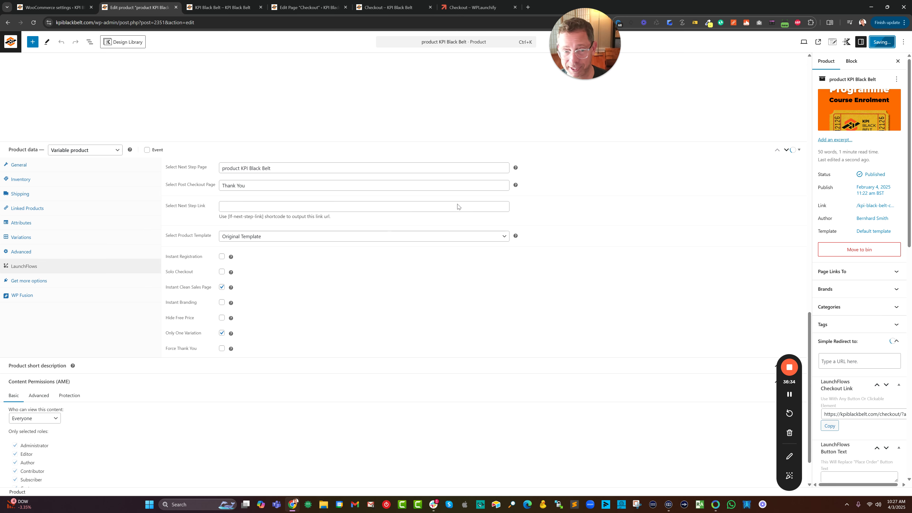
# Remove the word "product" from the product title, save, and open the live product page
pyautogui.scroll(15, 458, 200)
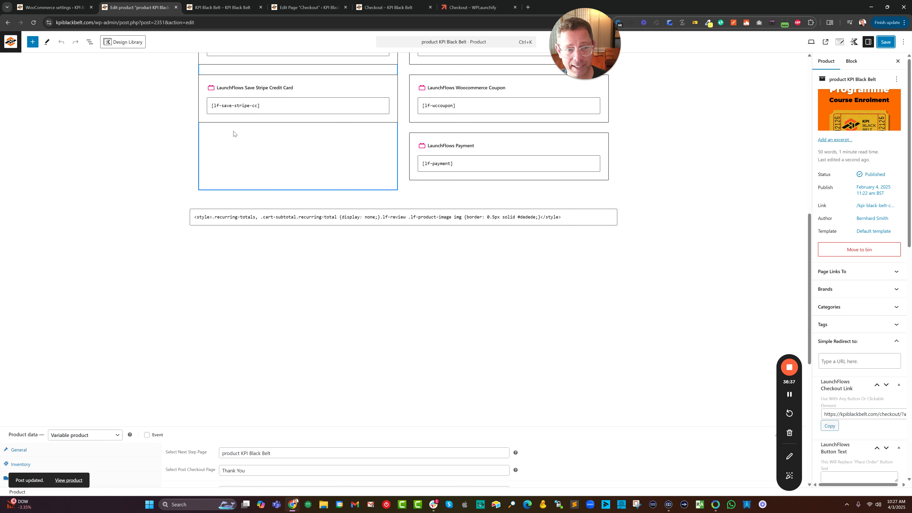
pyautogui.scroll(4, 250, 121)
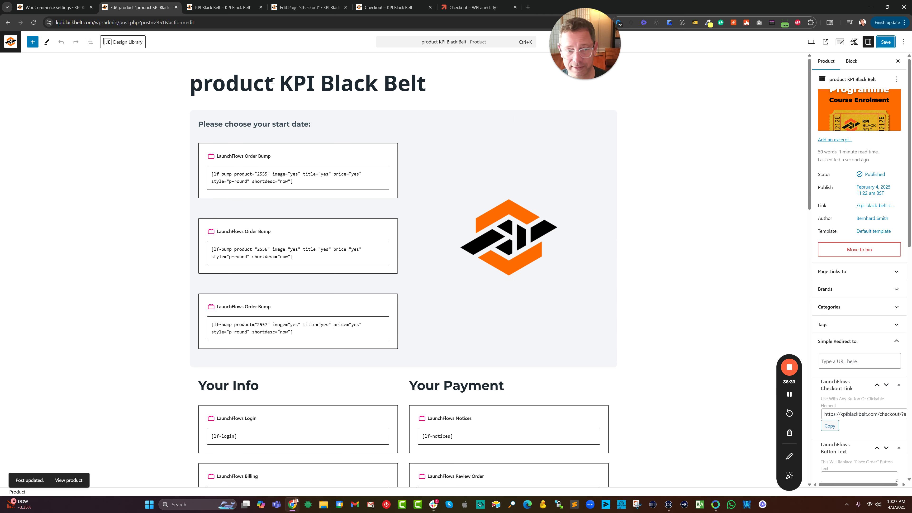
pyautogui.moveTo(282, 82); pyautogui.dragTo(190, 83)
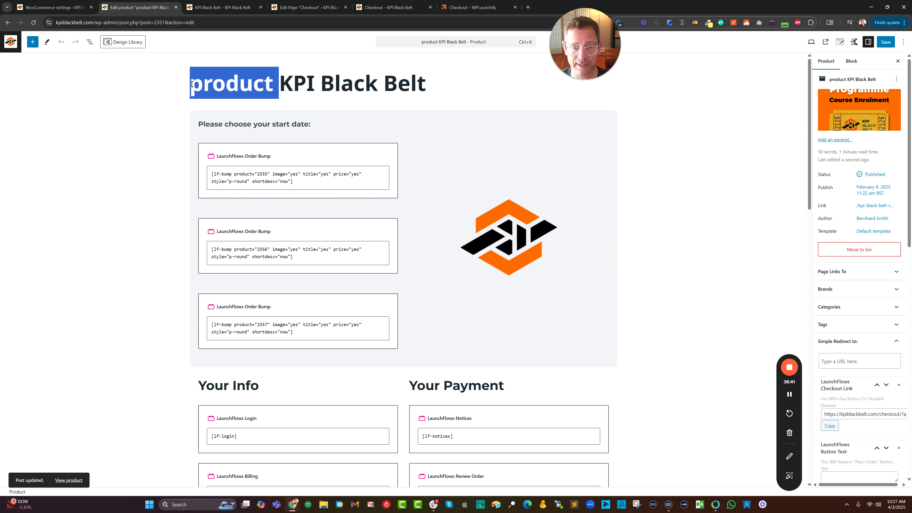
pyautogui.press('BackSpace')
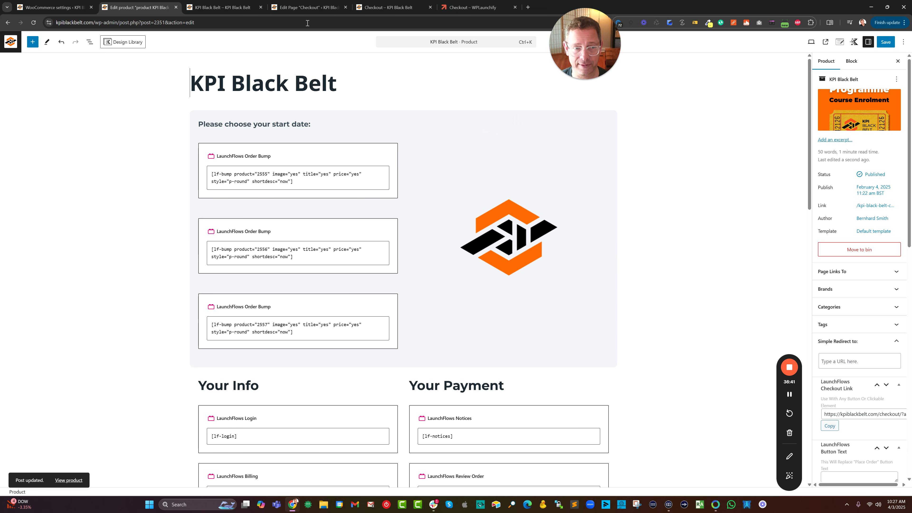
pyautogui.click(884, 42)
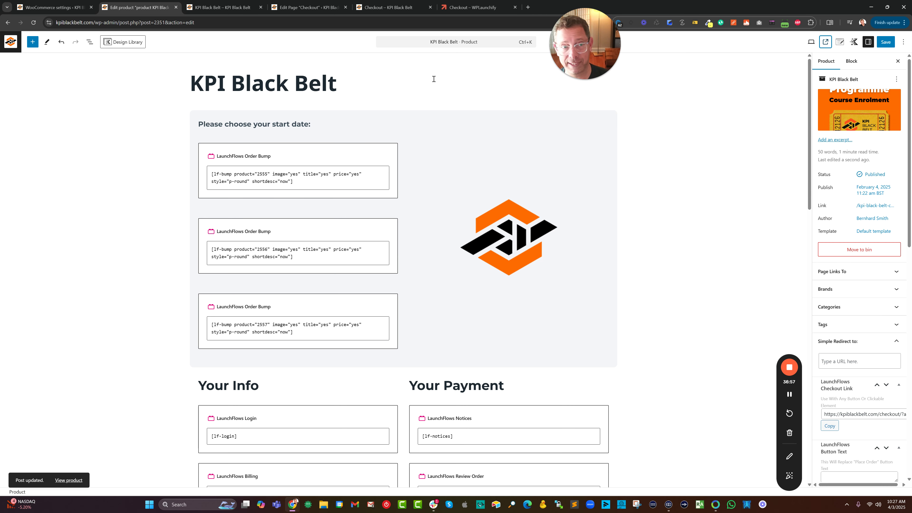
pyautogui.click(825, 42)
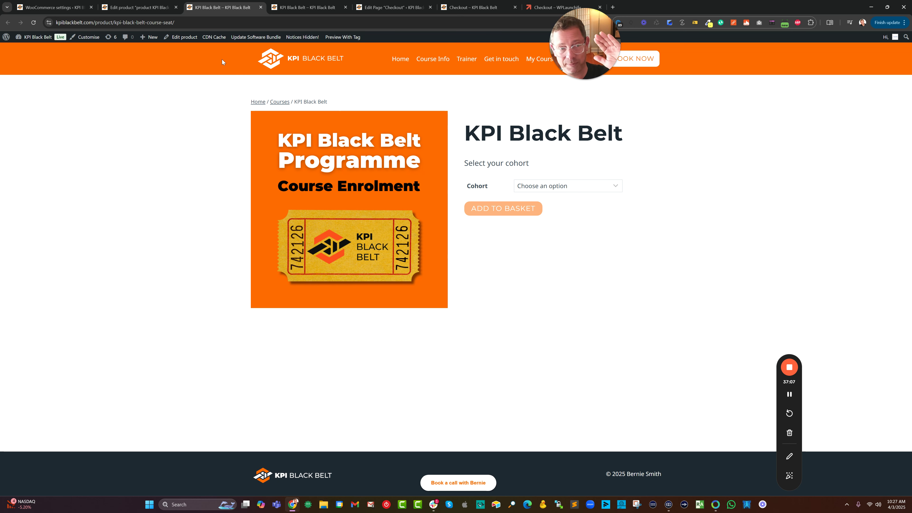
# Back in the product editor, set the LaunchFlows product template to LF Default Template and save the product
pyautogui.click(124, 9)
pyautogui.scroll(-15, 346, 206)
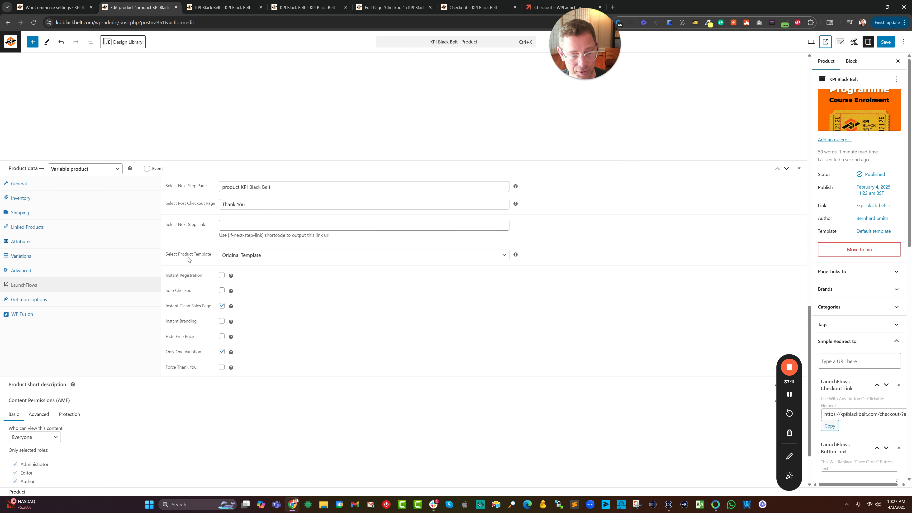
pyautogui.moveTo(168, 254); pyautogui.dragTo(264, 255)
pyautogui.click(264, 255)
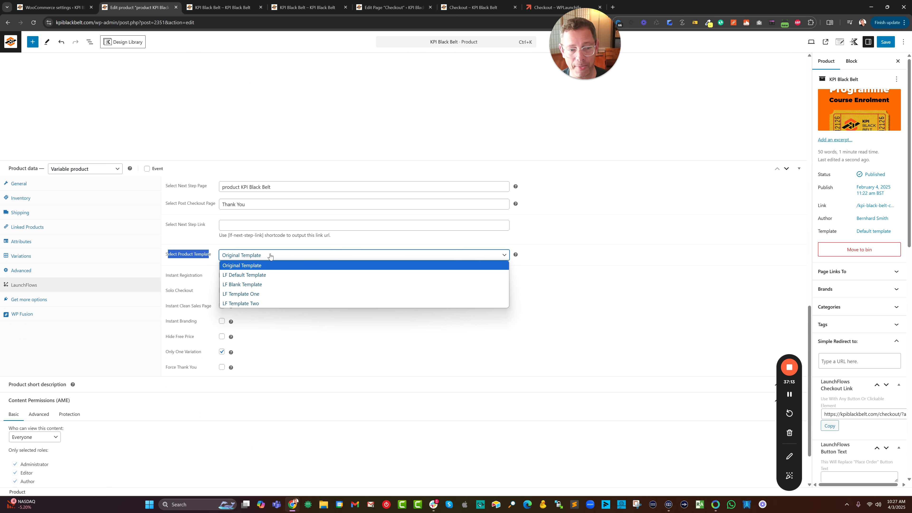
pyautogui.click(276, 276)
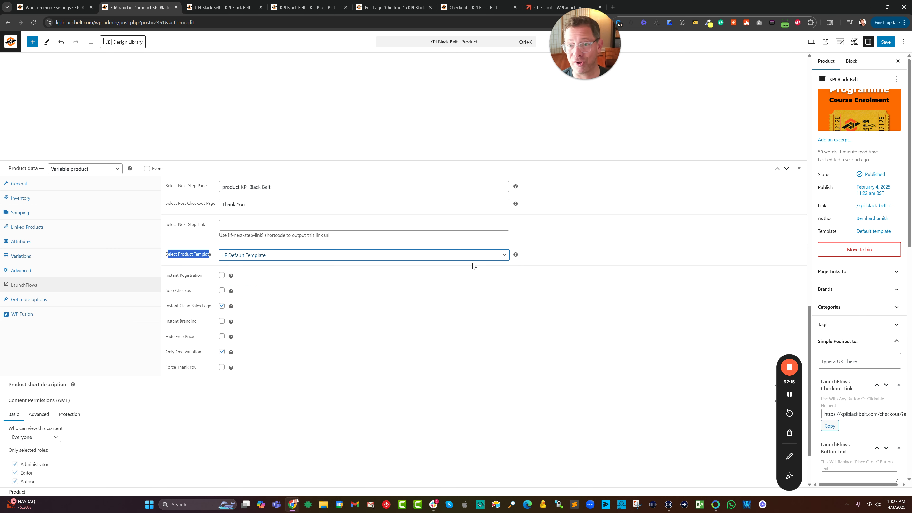
pyautogui.click(891, 42)
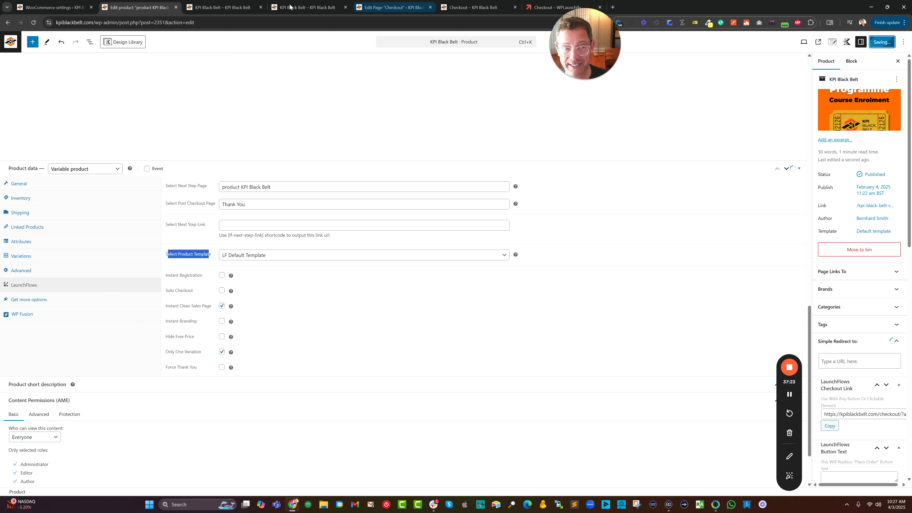
# Reload the live KPI Black Belt product page and examine the checkout embedded below the product details
pyautogui.moveTo(244, 8)
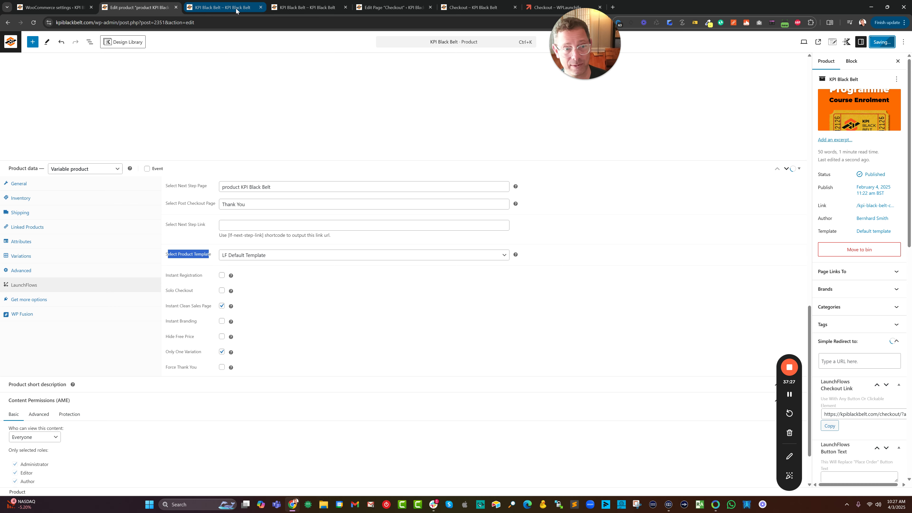
pyautogui.click(244, 7)
pyautogui.click(34, 22)
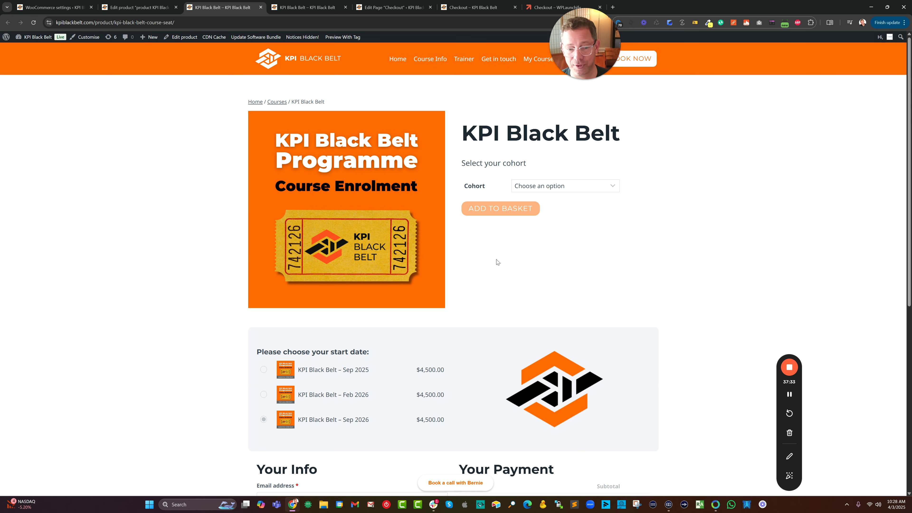
pyautogui.scroll(-4, 375, 219)
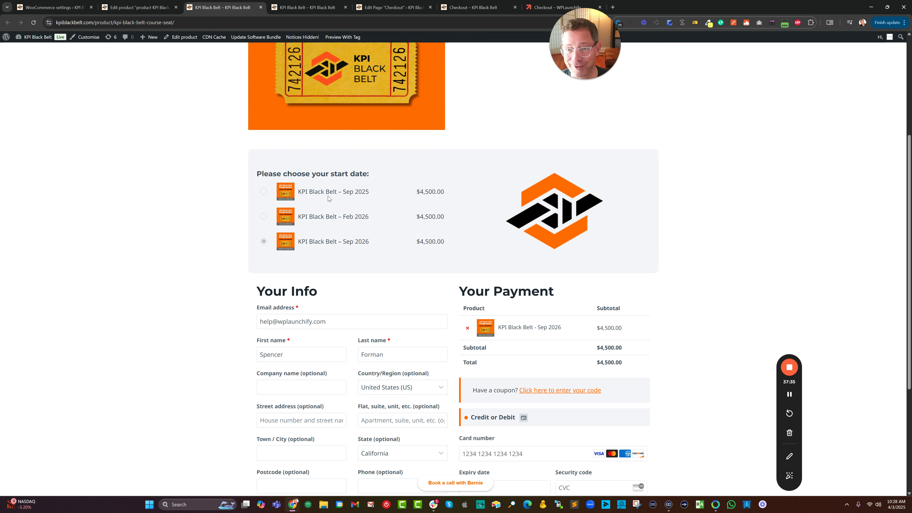
pyautogui.scroll(-4, 363, 211)
pyautogui.scroll(7, 405, 241)
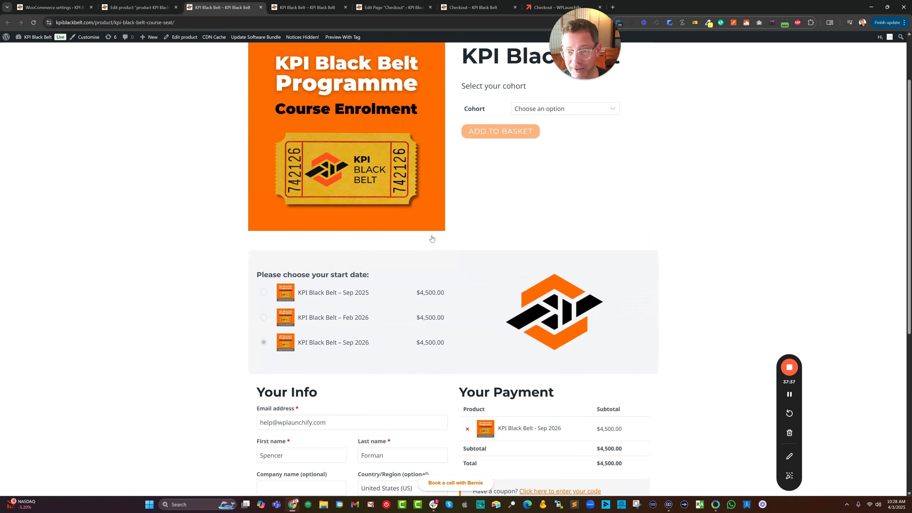
pyautogui.scroll(2, 439, 236)
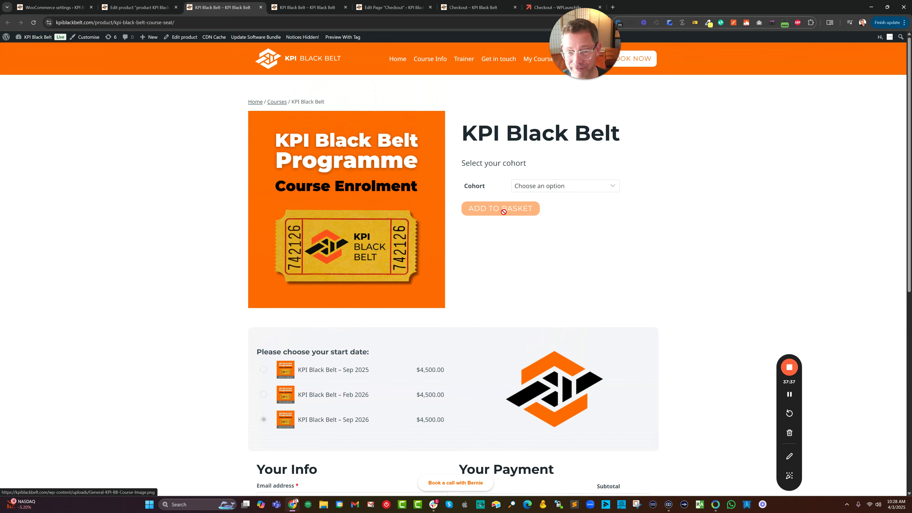
# On the live product page, try the Sep 2026 cohort, switch to Sep 2025, add it to the basket and check the embedded checkout
pyautogui.click(557, 186)
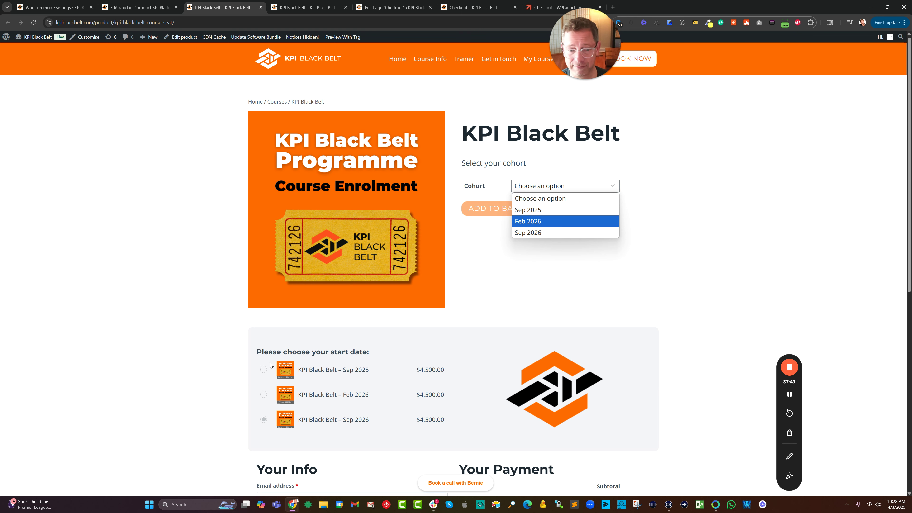
pyautogui.click(535, 233)
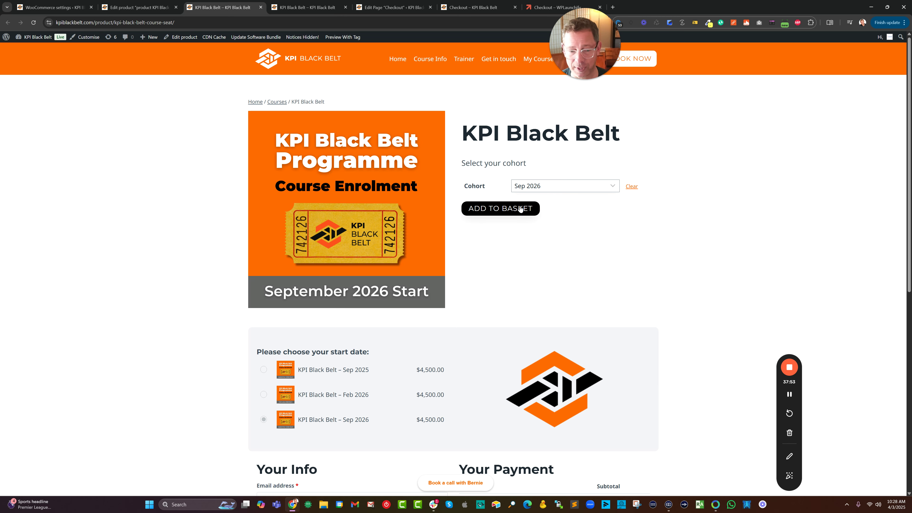
pyautogui.click(550, 186)
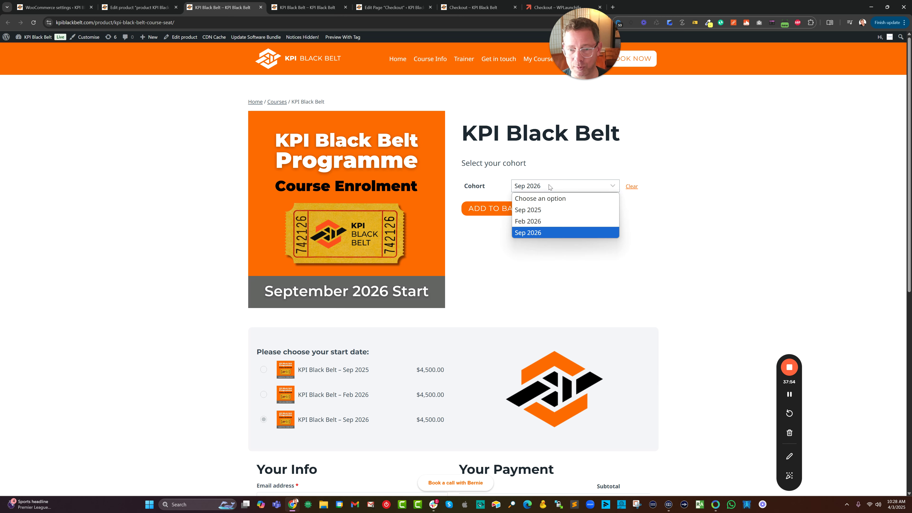
pyautogui.click(548, 207)
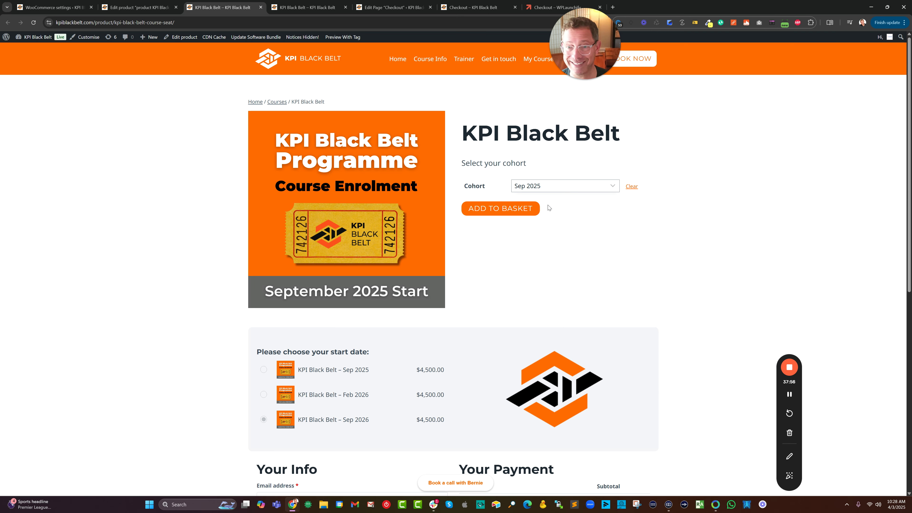
pyautogui.click(515, 214)
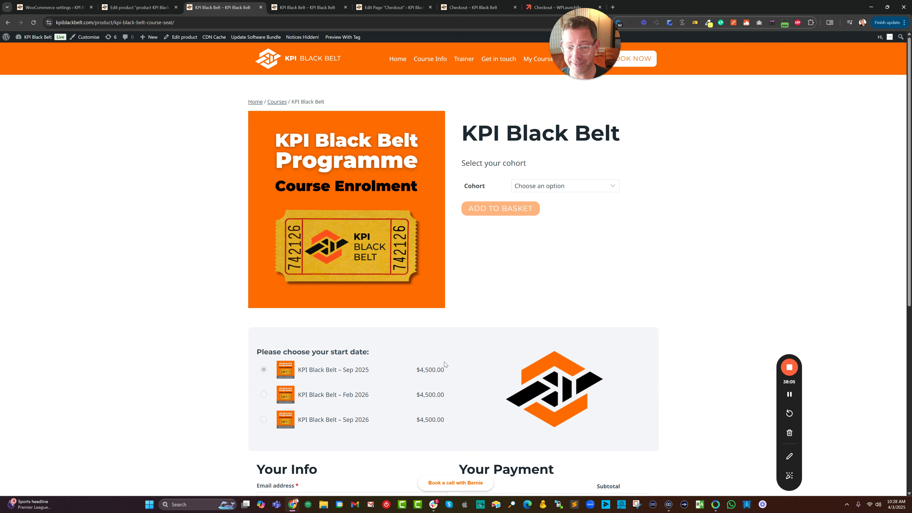
pyautogui.scroll(-3, 444, 361)
# In the product editor, delete the row layout holding the start-date heading and three order bumps, and save the product
pyautogui.click(161, 5)
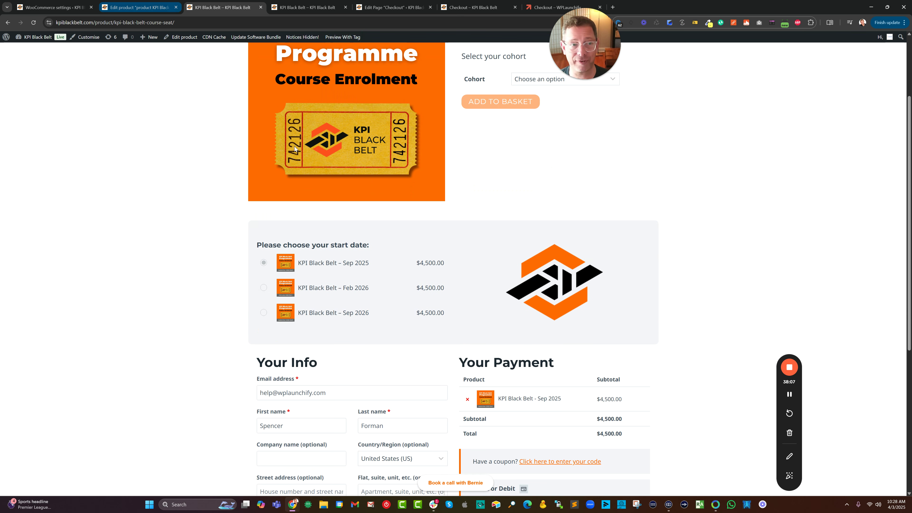
pyautogui.scroll(5, 321, 142)
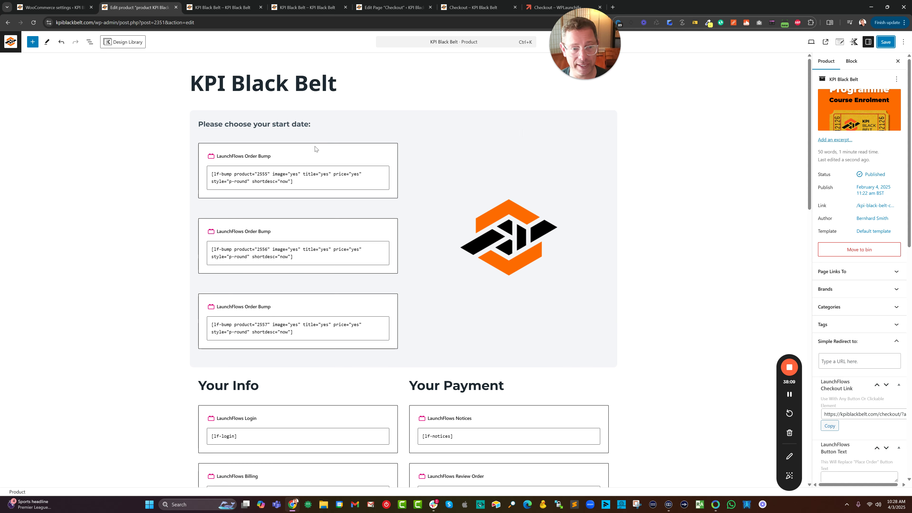
pyautogui.click(199, 116)
pyautogui.click(87, 42)
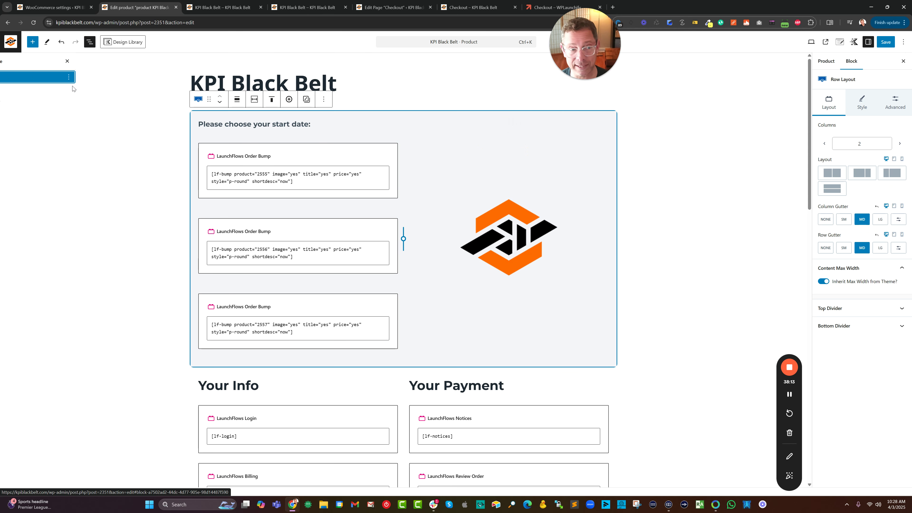
pyautogui.click(118, 76)
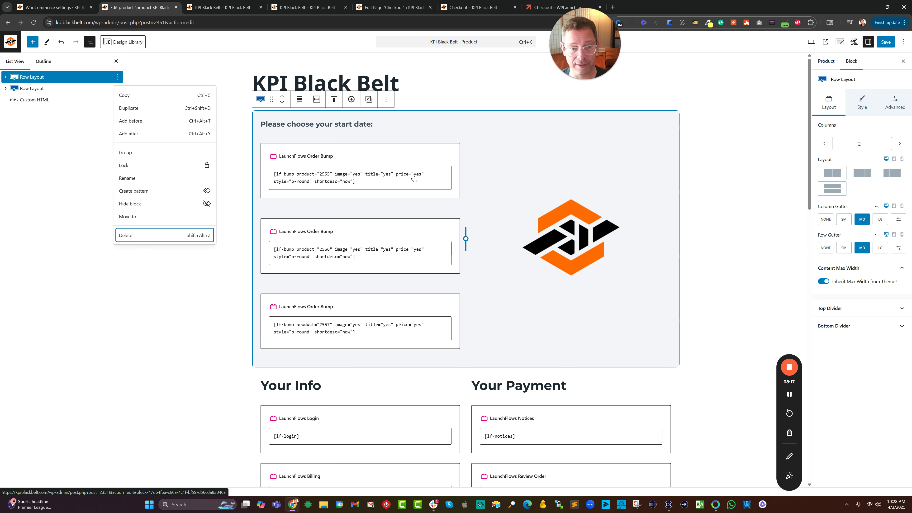
pyautogui.press('Return')
pyautogui.click(886, 42)
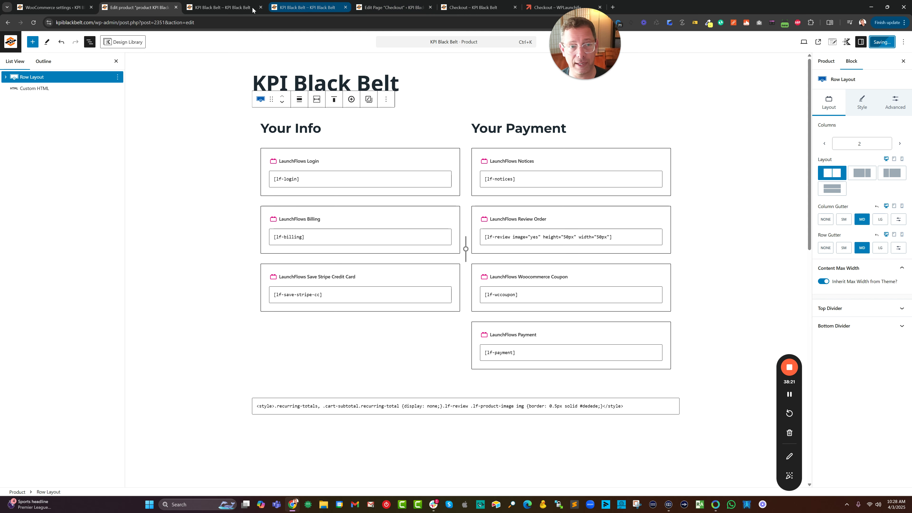
# Reload the live product page, choose the Sep 2026 cohort and add it to the basket
pyautogui.click(222, 7)
pyautogui.click(34, 23)
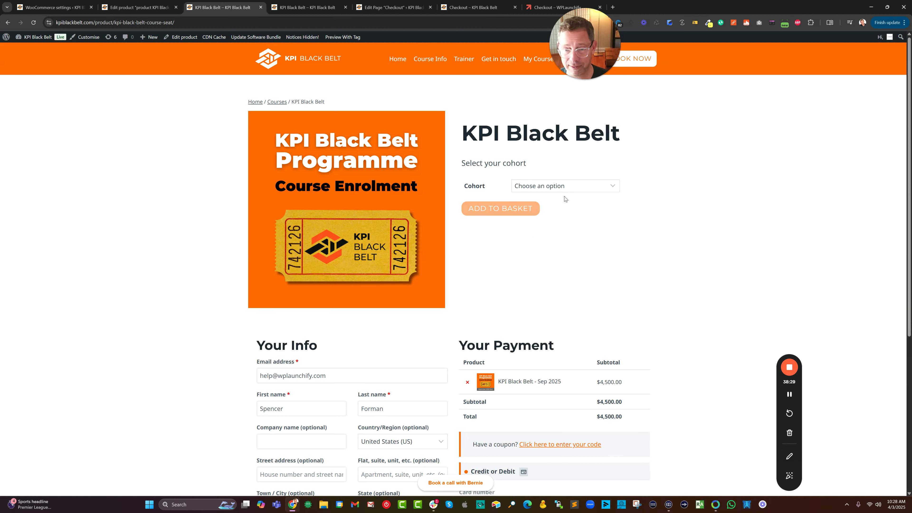
pyautogui.click(565, 188)
pyautogui.click(541, 234)
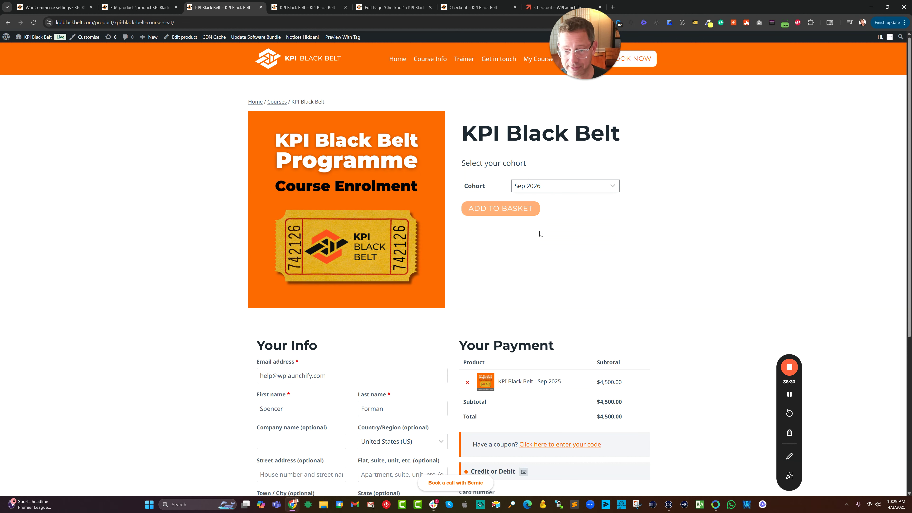
pyautogui.click(502, 209)
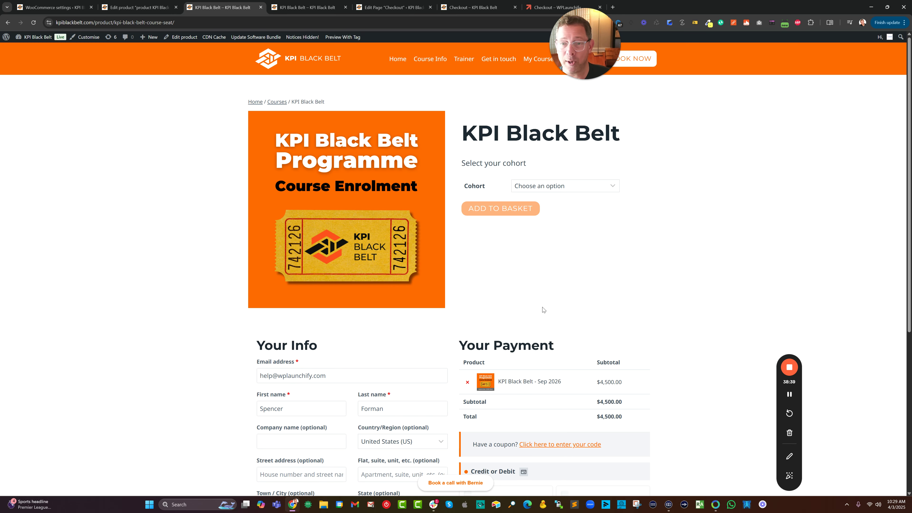
# Examine the order and payment sections below the product details and highlight the "product" slug in the page address
pyautogui.scroll(-6, 553, 306)
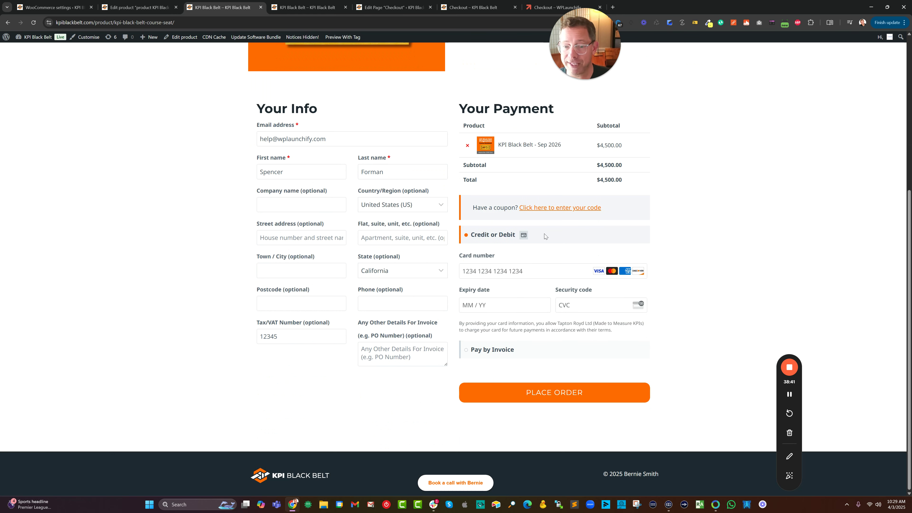
pyautogui.scroll(6, 552, 234)
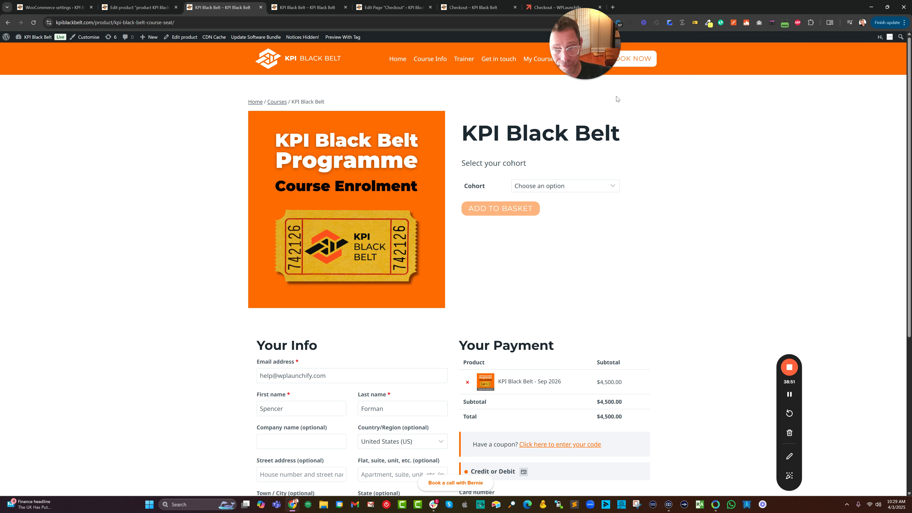
pyautogui.scroll(-4, 423, 140)
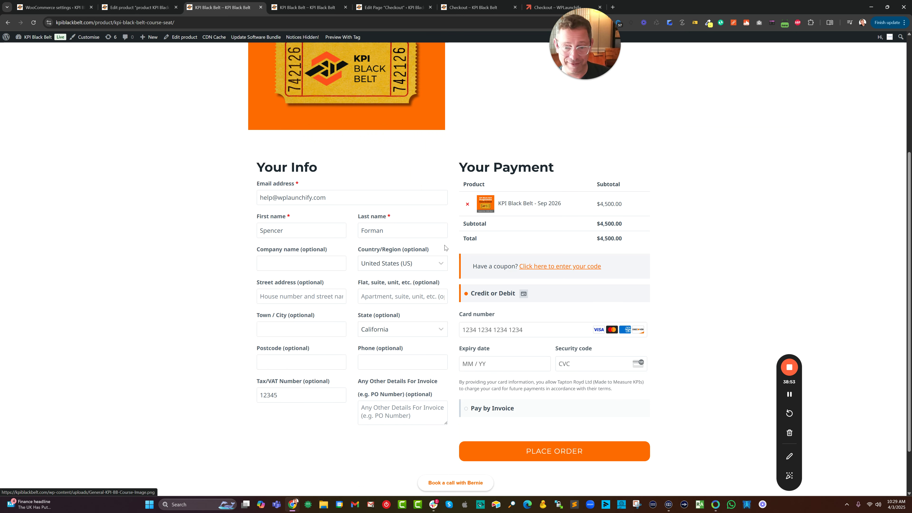
pyautogui.scroll(4, 590, 220)
pyautogui.click(121, 23)
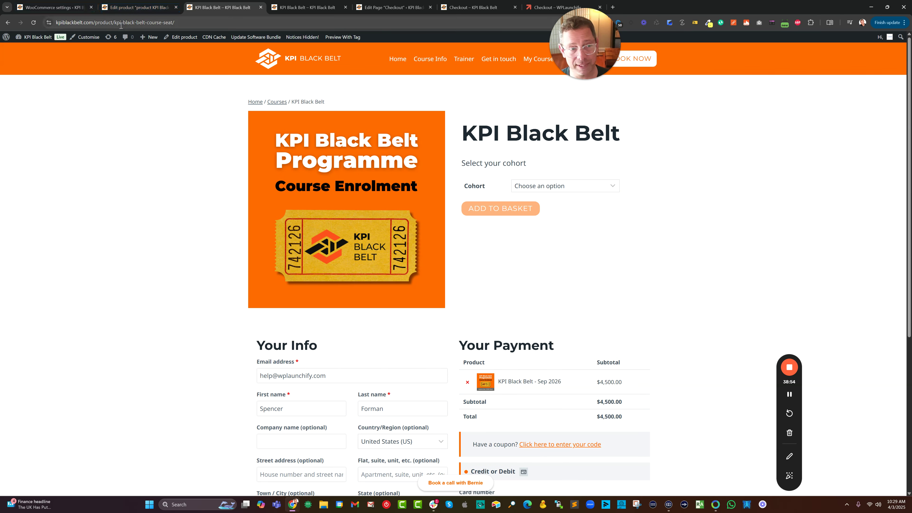
pyautogui.click(96, 26)
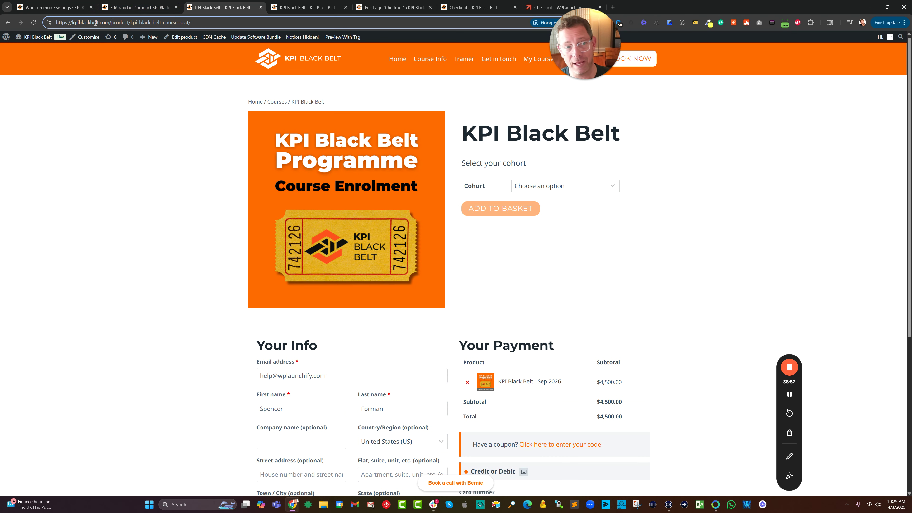
pyautogui.moveTo(111, 23); pyautogui.dragTo(128, 23)
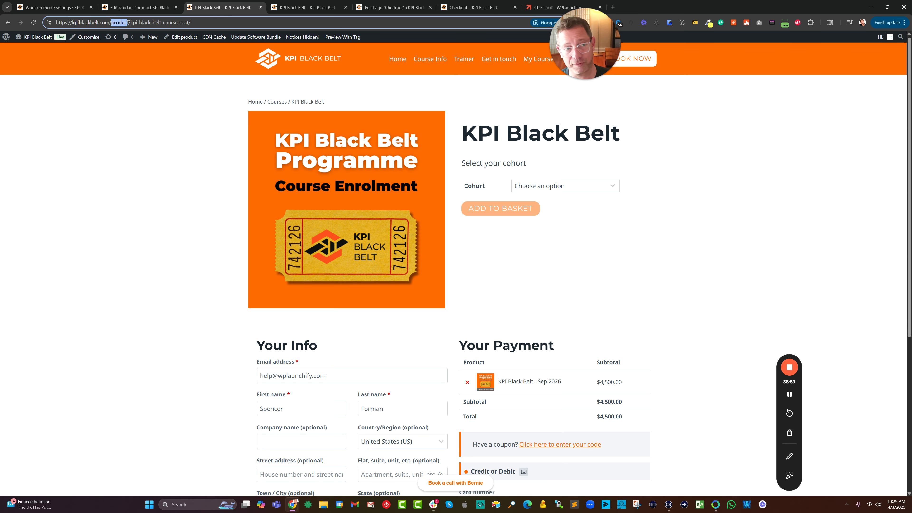
# In the LaunchFlows global options, tick Remove Product Slug From Permalink Of All Products and clear it again without saving
pyautogui.click(74, 8)
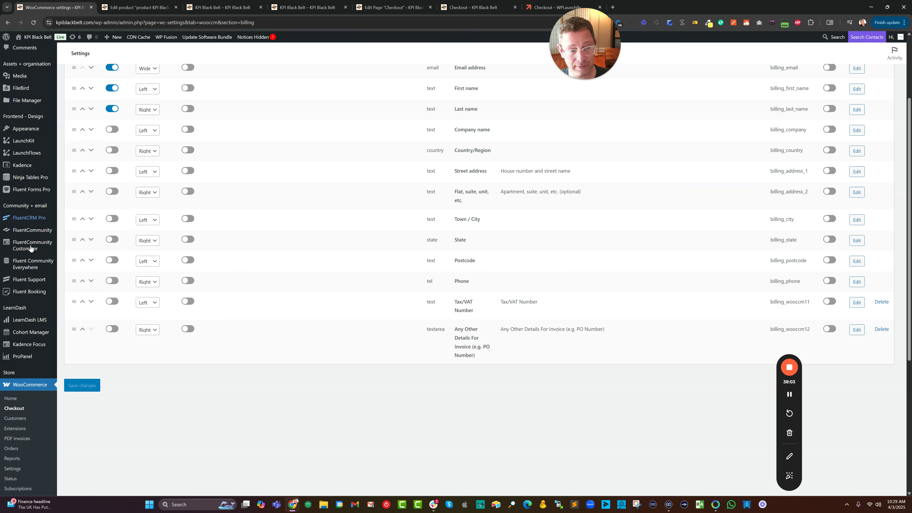
pyautogui.click(25, 154)
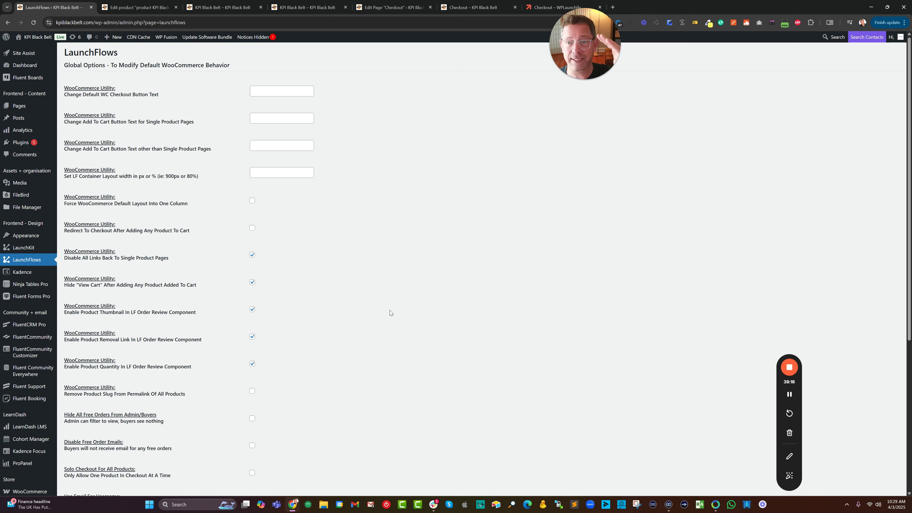
pyautogui.scroll(-3, 387, 303)
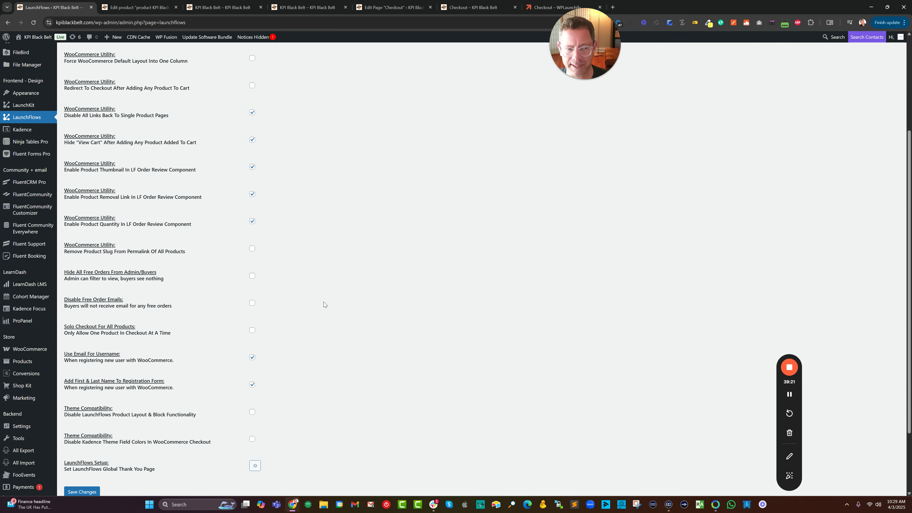
pyautogui.scroll(-2, 286, 275)
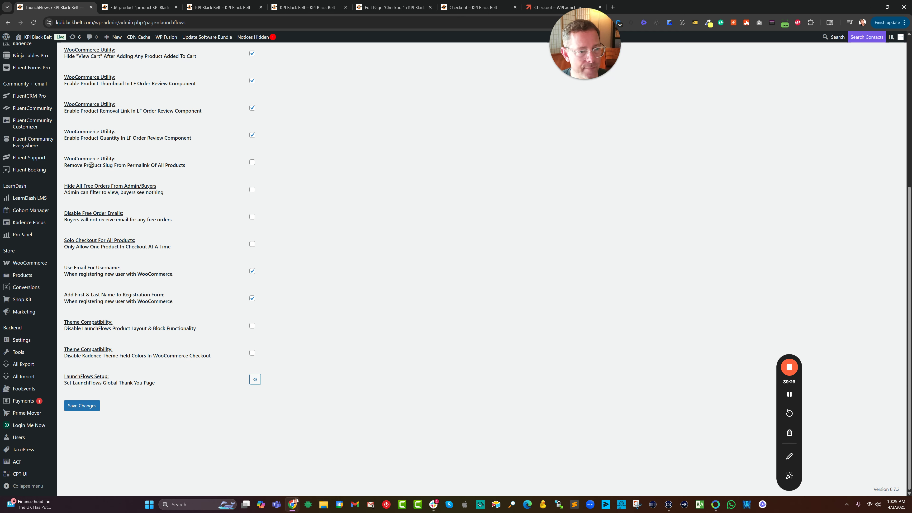
pyautogui.moveTo(75, 166); pyautogui.dragTo(191, 169)
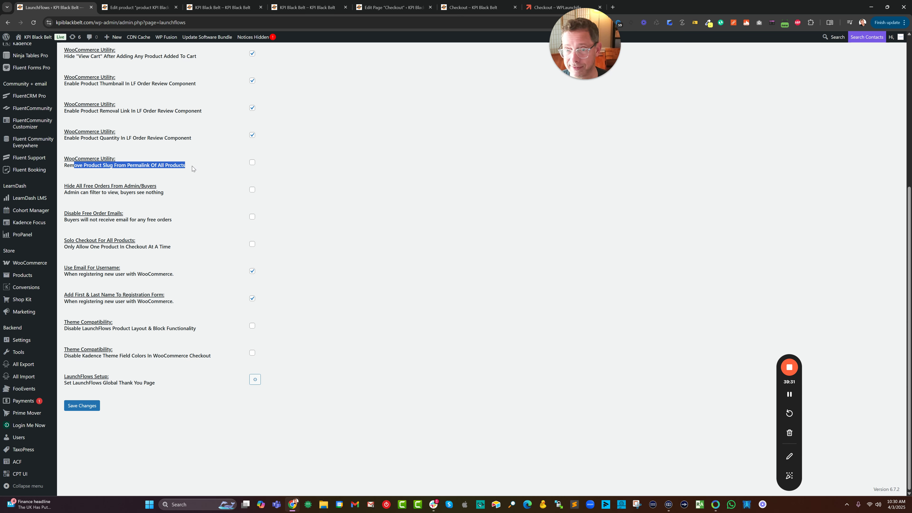
pyautogui.click(252, 164)
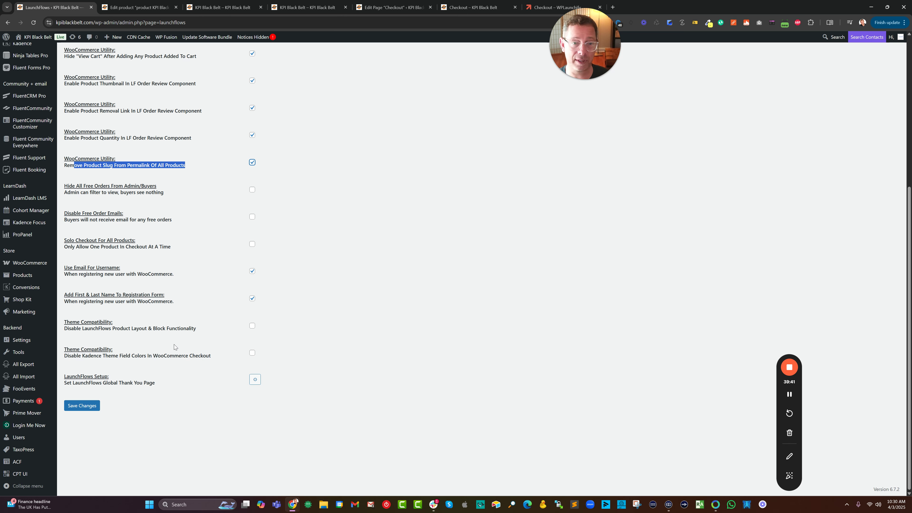
pyautogui.click(252, 164)
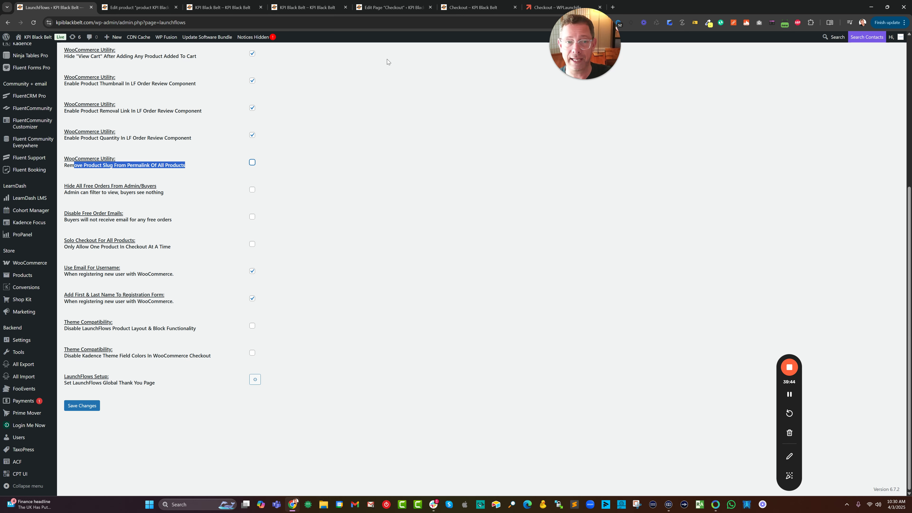
# Return to the live product page and review its full address and the checkout form below the product details
pyautogui.click(223, 7)
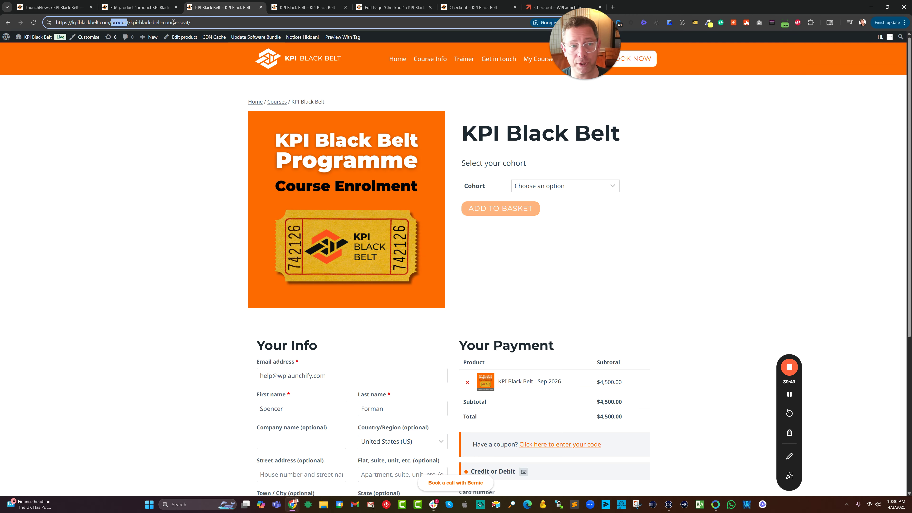
pyautogui.hotkey('ctrl', 'a')
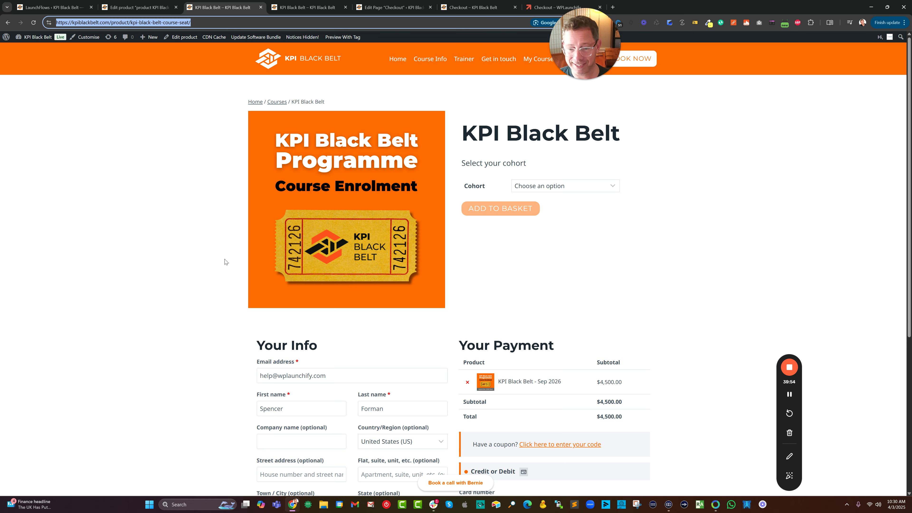
pyautogui.scroll(-5, 523, 421)
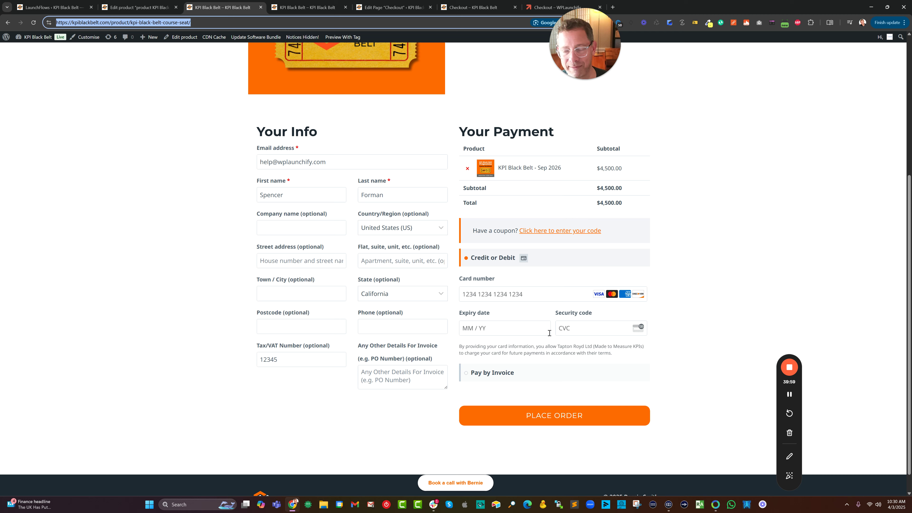
# In the product editor's LaunchFlows settings, review the post checkout page and set the product template to LF Blank Template
pyautogui.click(140, 8)
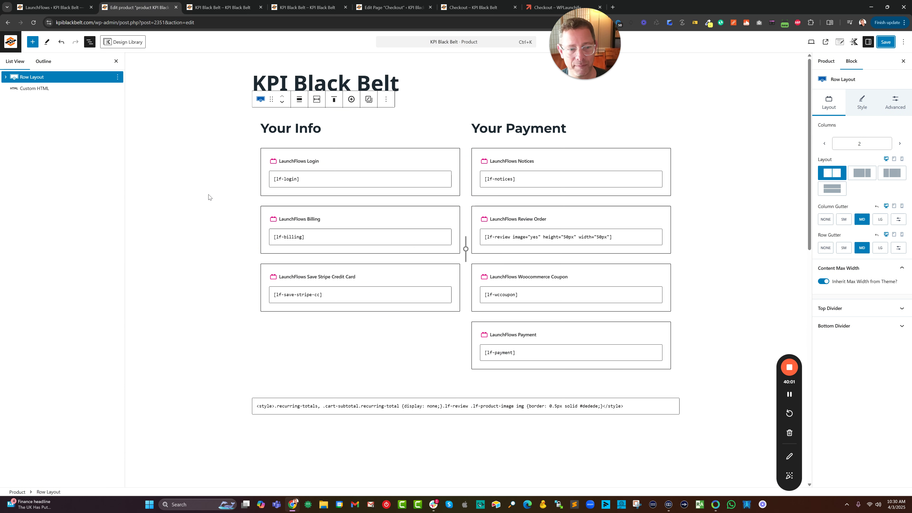
pyautogui.scroll(-10, 295, 238)
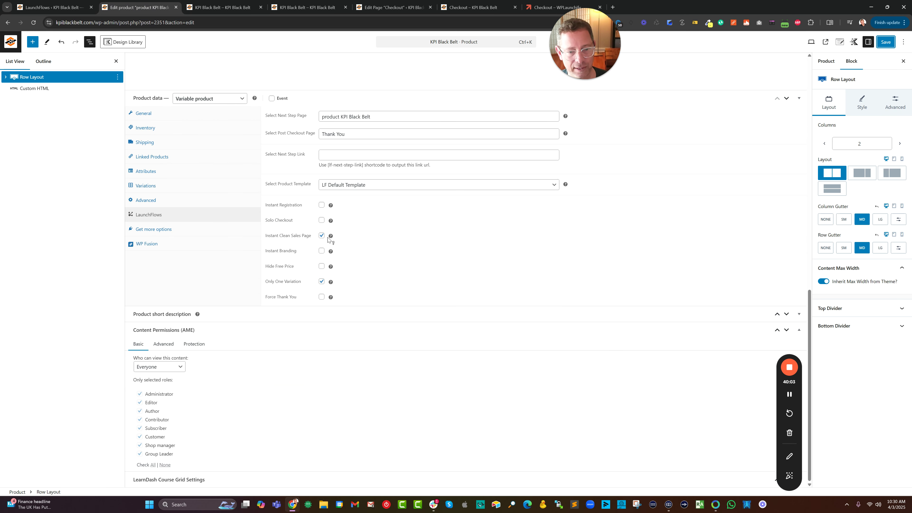
pyautogui.moveTo(278, 155); pyautogui.dragTo(304, 134)
pyautogui.click(355, 135)
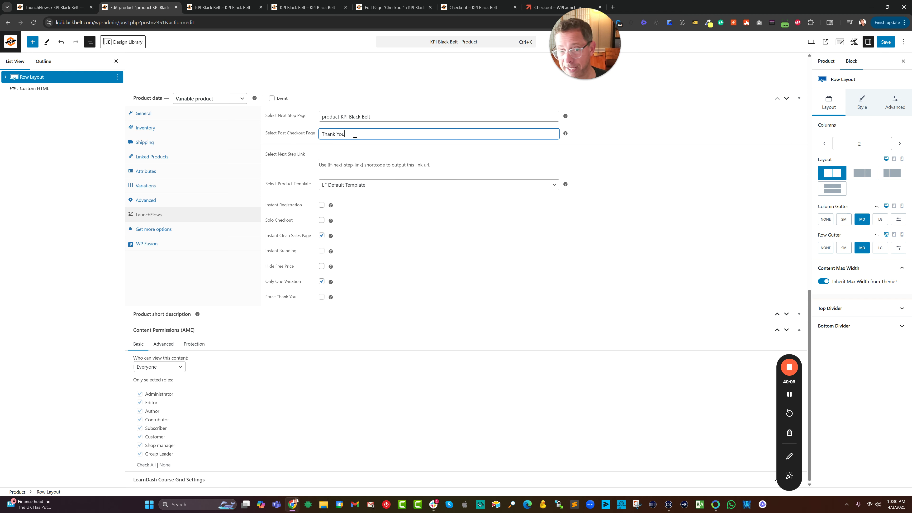
pyautogui.click(369, 186)
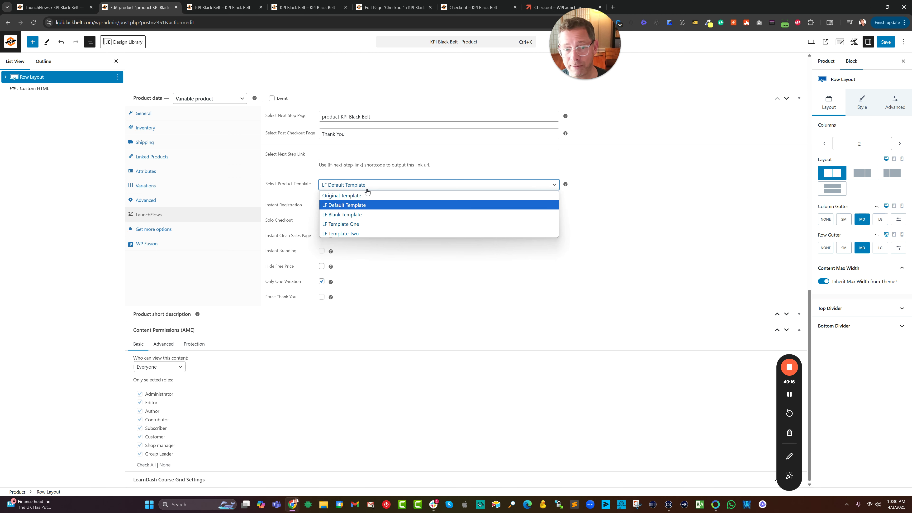
pyautogui.click(364, 211)
# Undo the deletion of the start-date row with its three order bumps and save the product
pyautogui.scroll(4, 366, 212)
pyautogui.scroll(5, 366, 213)
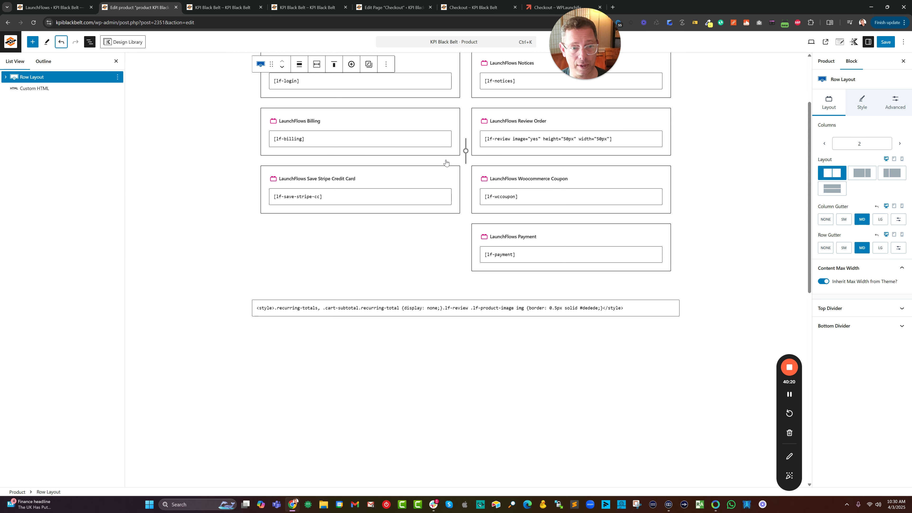
pyautogui.hotkey('ctrl', 'z')
pyautogui.click(885, 43)
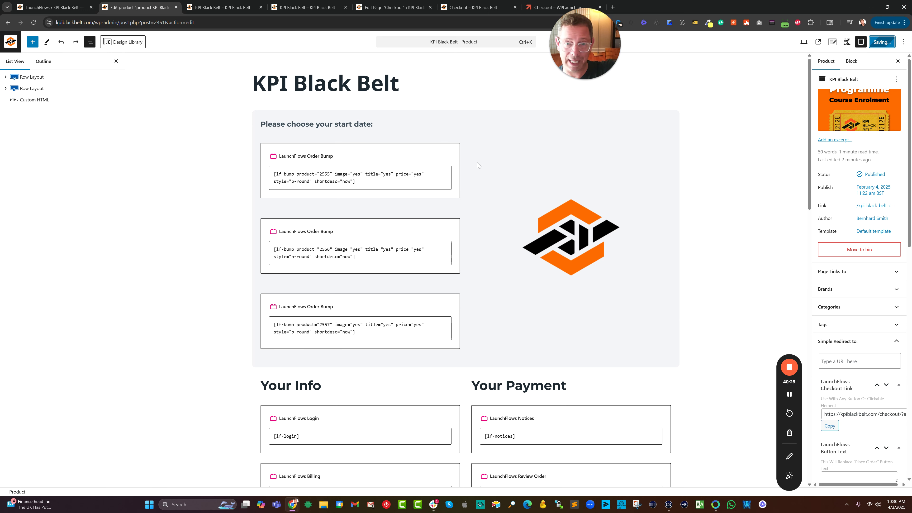
# Reload the live KPI Black Belt product page and review its start-date order bumps, checkout form and full address
pyautogui.click(236, 10)
pyautogui.click(65, 23)
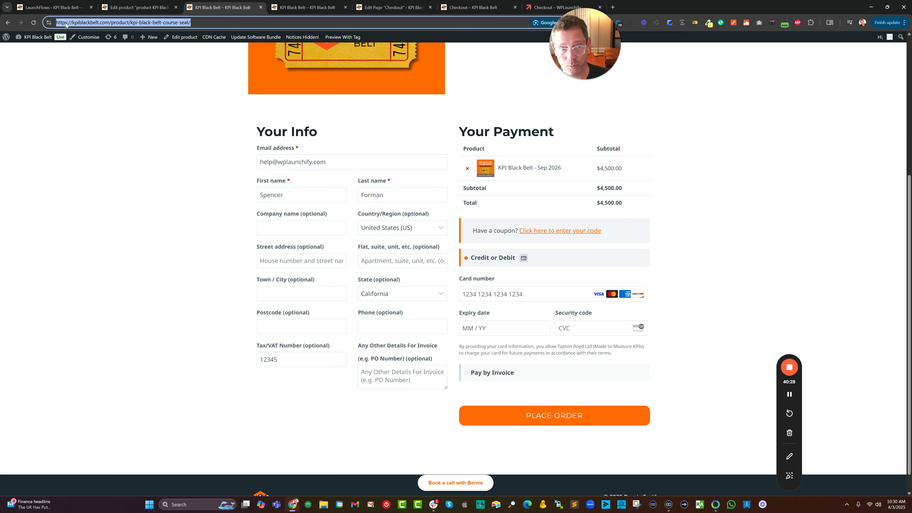
pyautogui.click(34, 23)
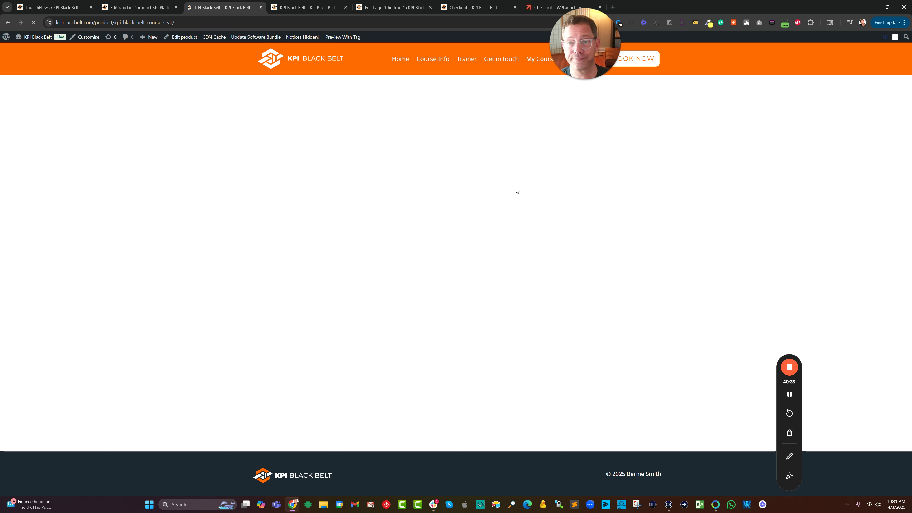
pyautogui.scroll(3, 515, 188)
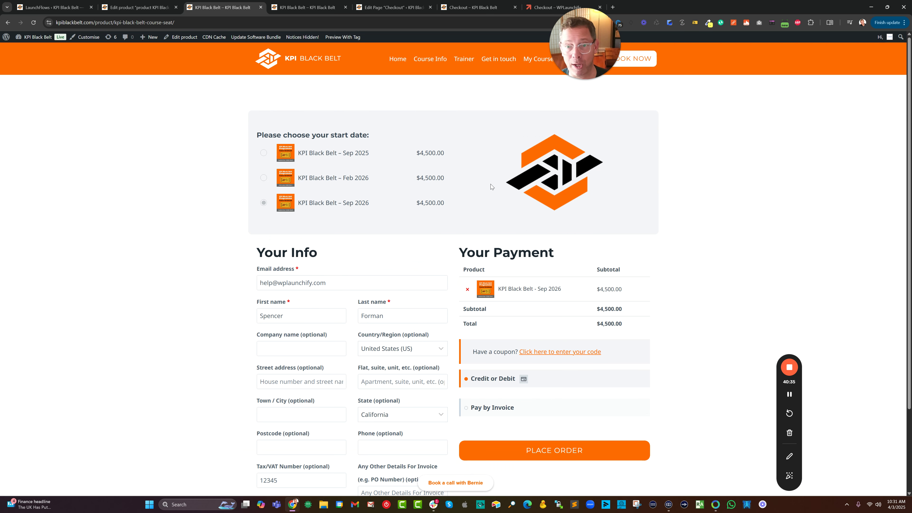
pyautogui.moveTo(193, 26); pyautogui.dragTo(40, 24)
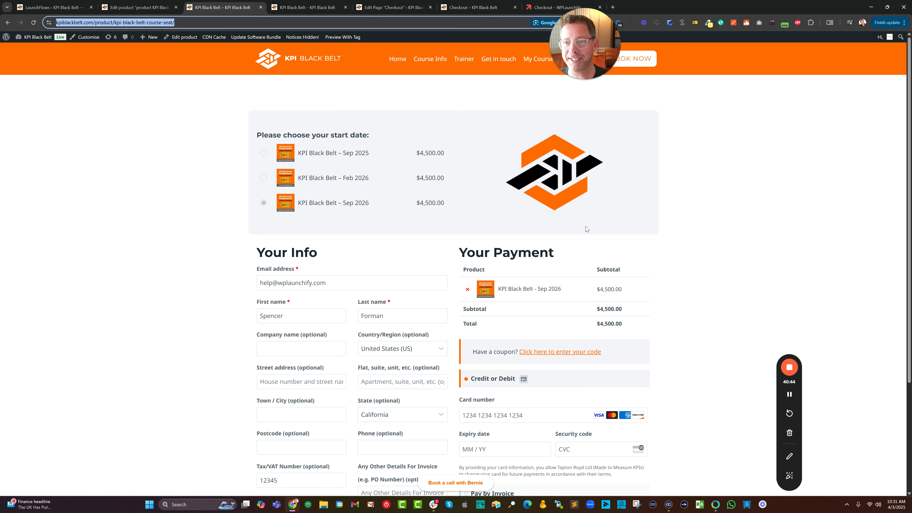
# Choose the KPI Black Belt – Sep 2025 start date in the order bumps above the live checkout form
pyautogui.scroll(-2, 519, 216)
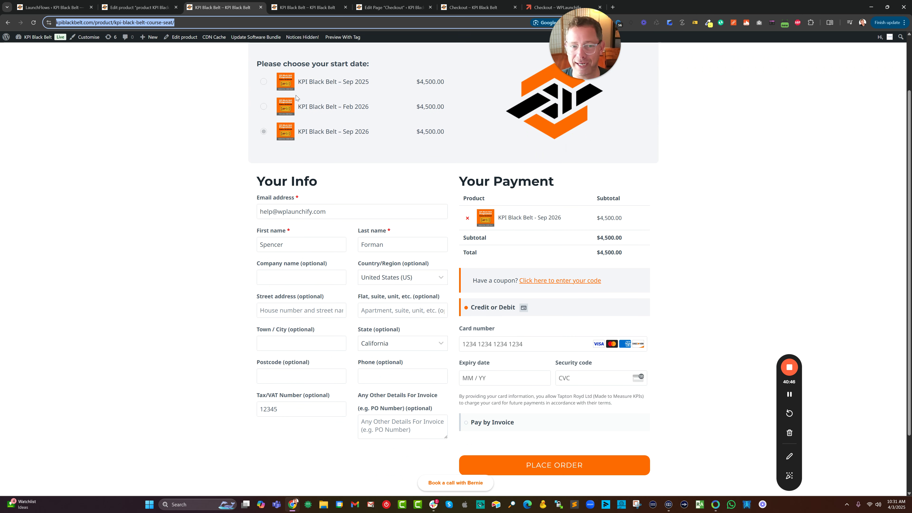
pyautogui.click(265, 83)
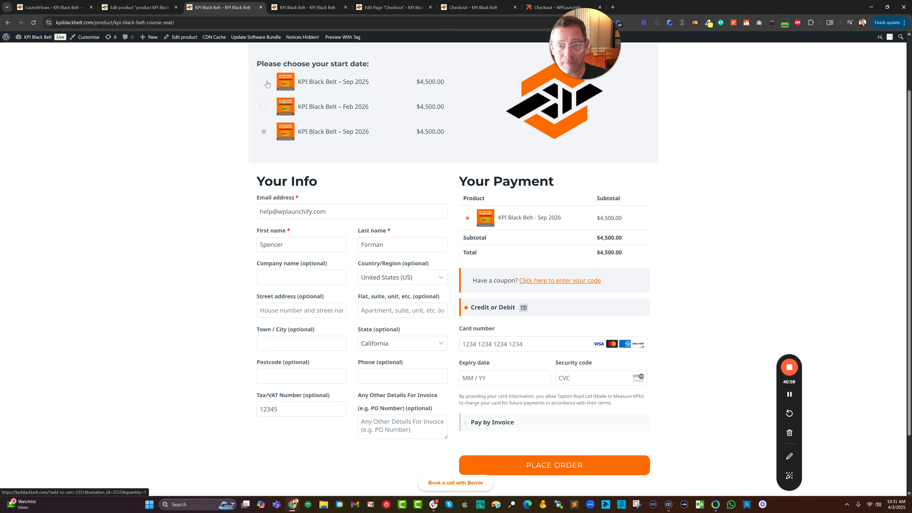
pyautogui.click(263, 82)
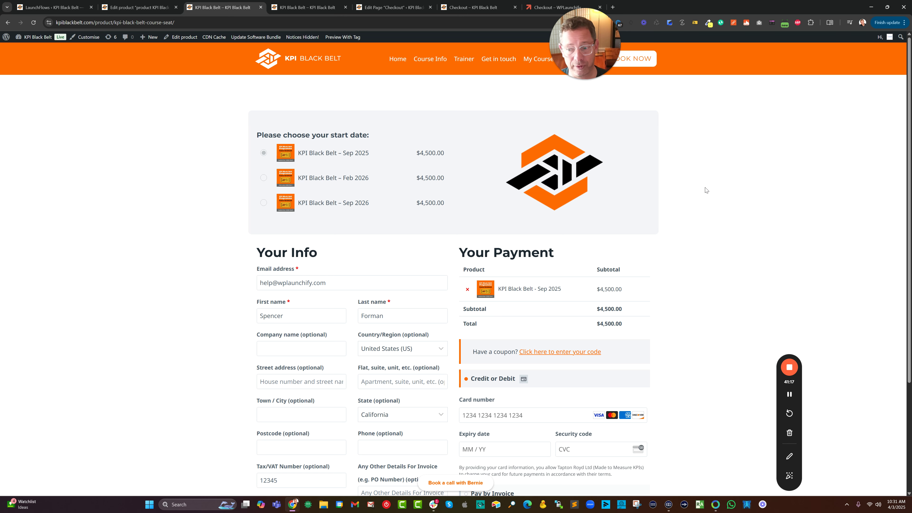
pyautogui.moveTo(782, 385); pyautogui.dragTo(828, 143)
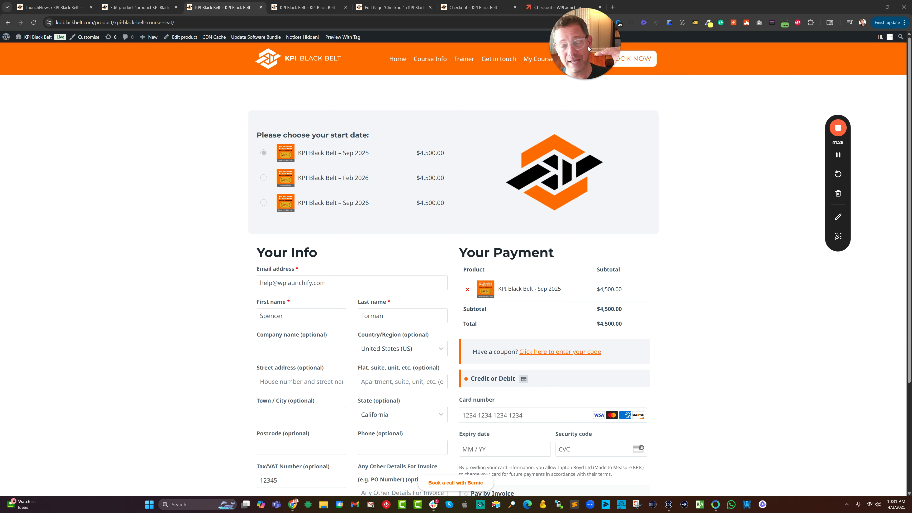
pyautogui.moveTo(612, 60)
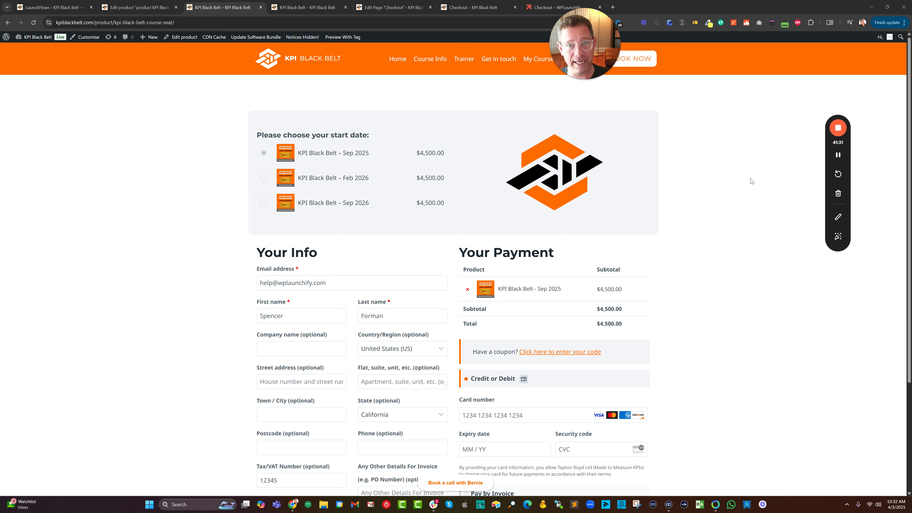